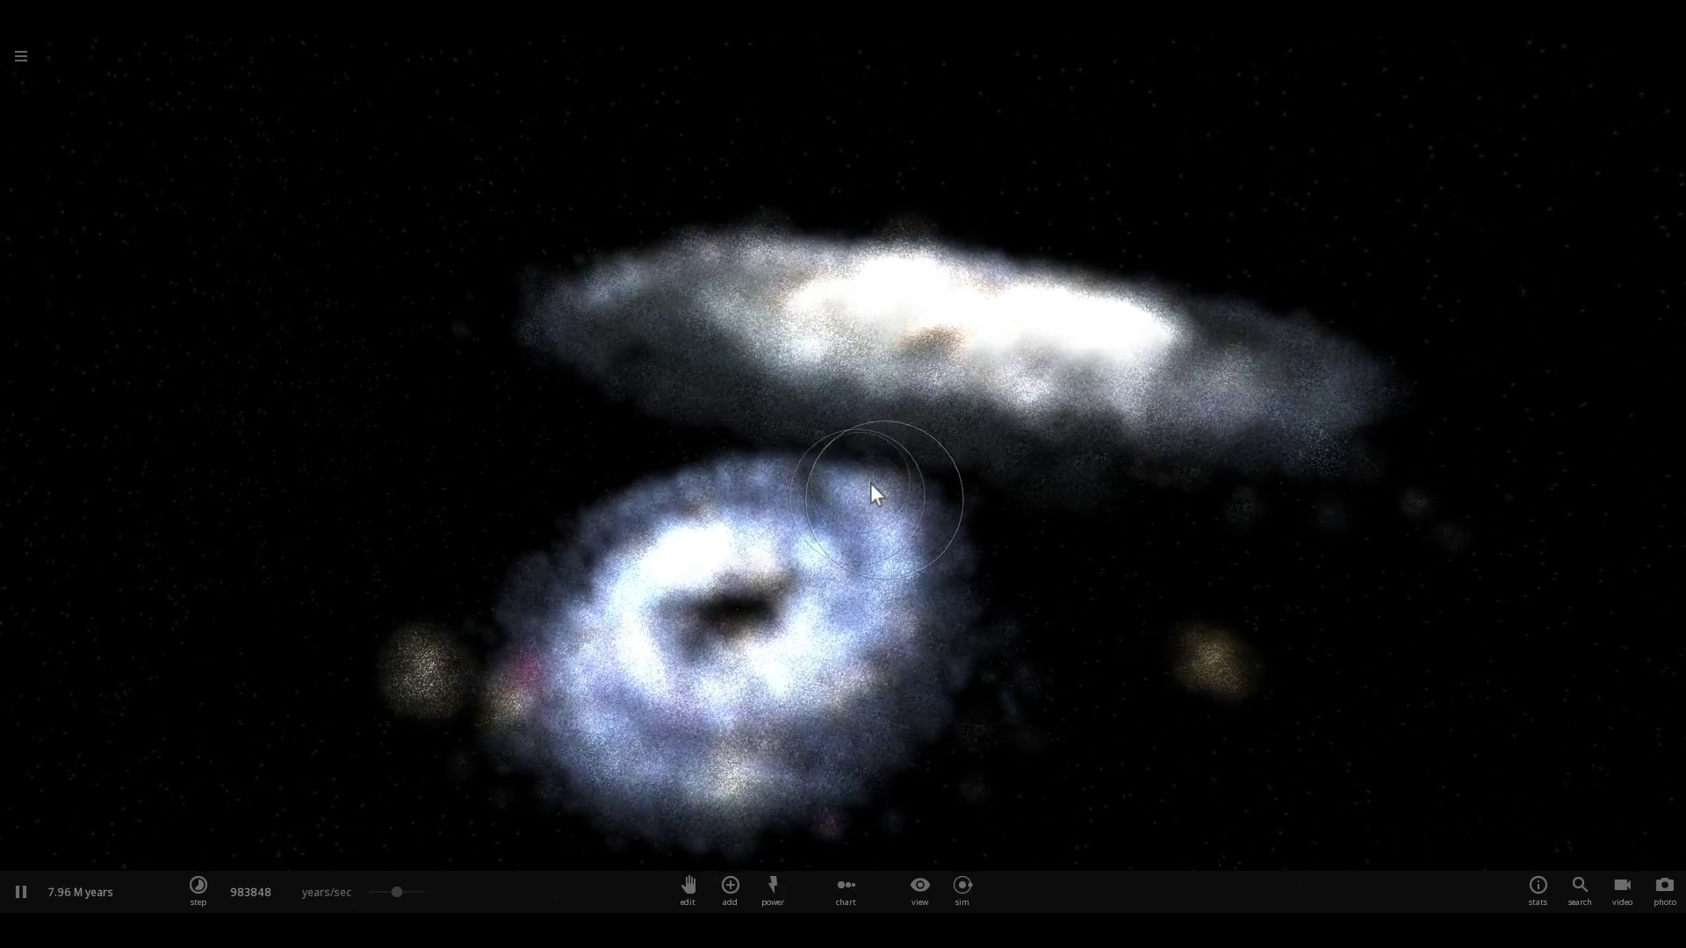
Step: Raise the galaxy collision's simulation speed to about 2.45 million years per second and view the merging galaxies as a whole
scroll(971, 501, "up", 5)
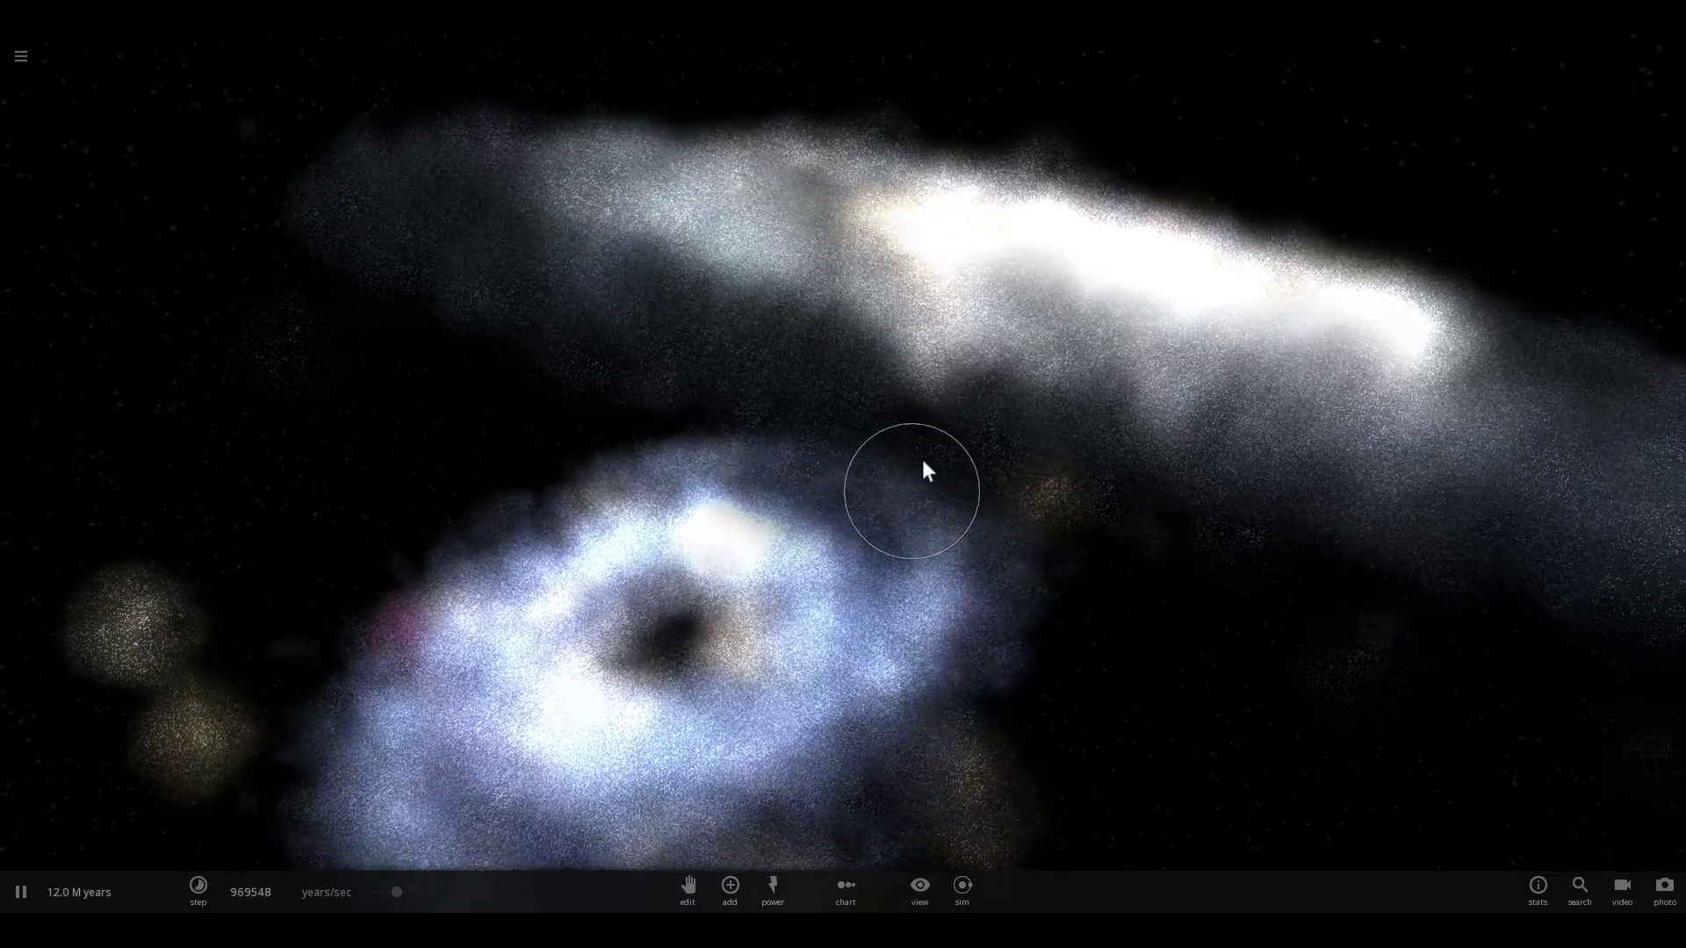
scroll(924, 467, "down", 5)
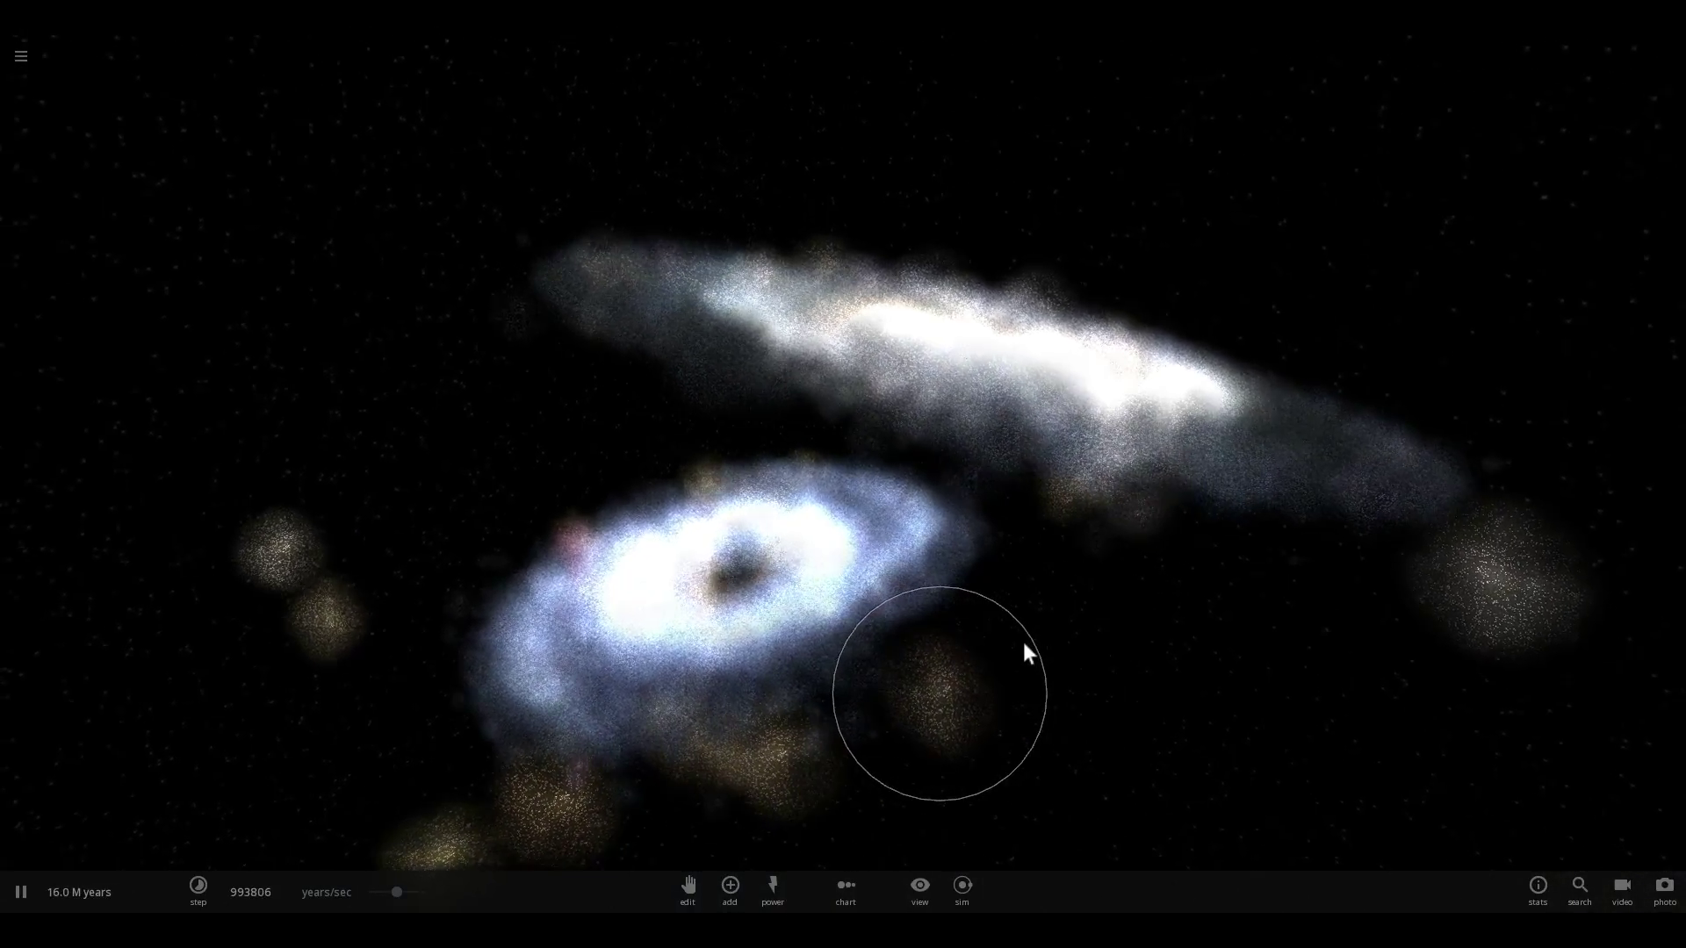
left_click_drag(407, 892, 418, 893)
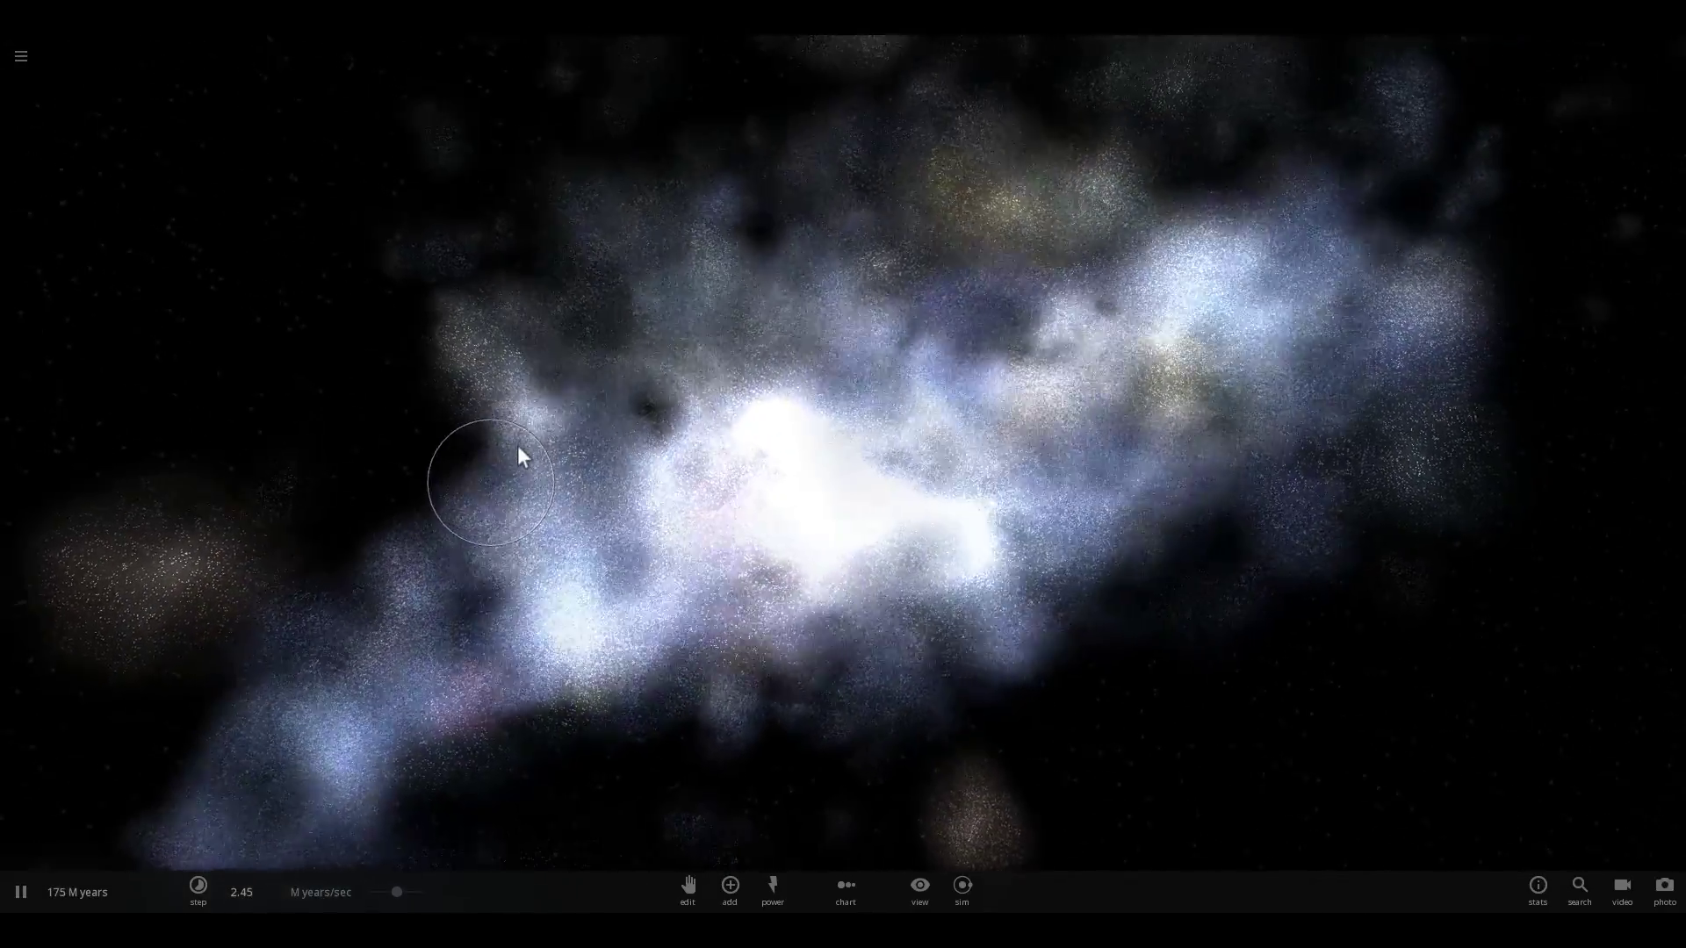
scroll(539, 461, "down", 3)
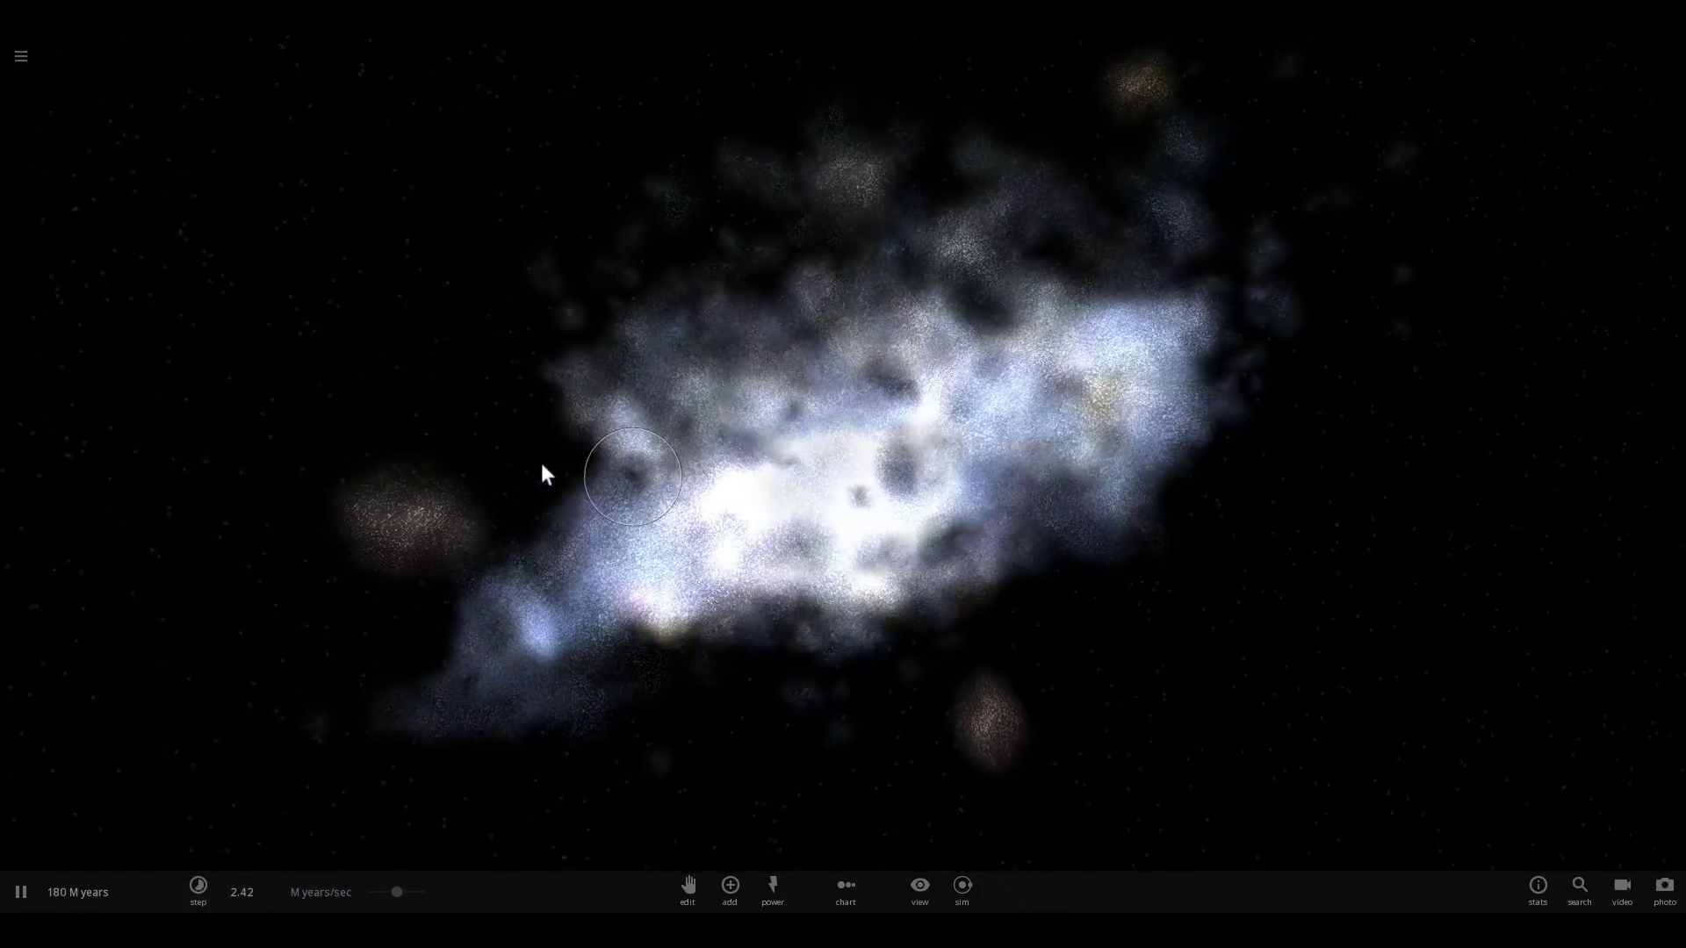
left_click_drag(540, 465, 602, 513)
scroll(606, 507, "down", 3)
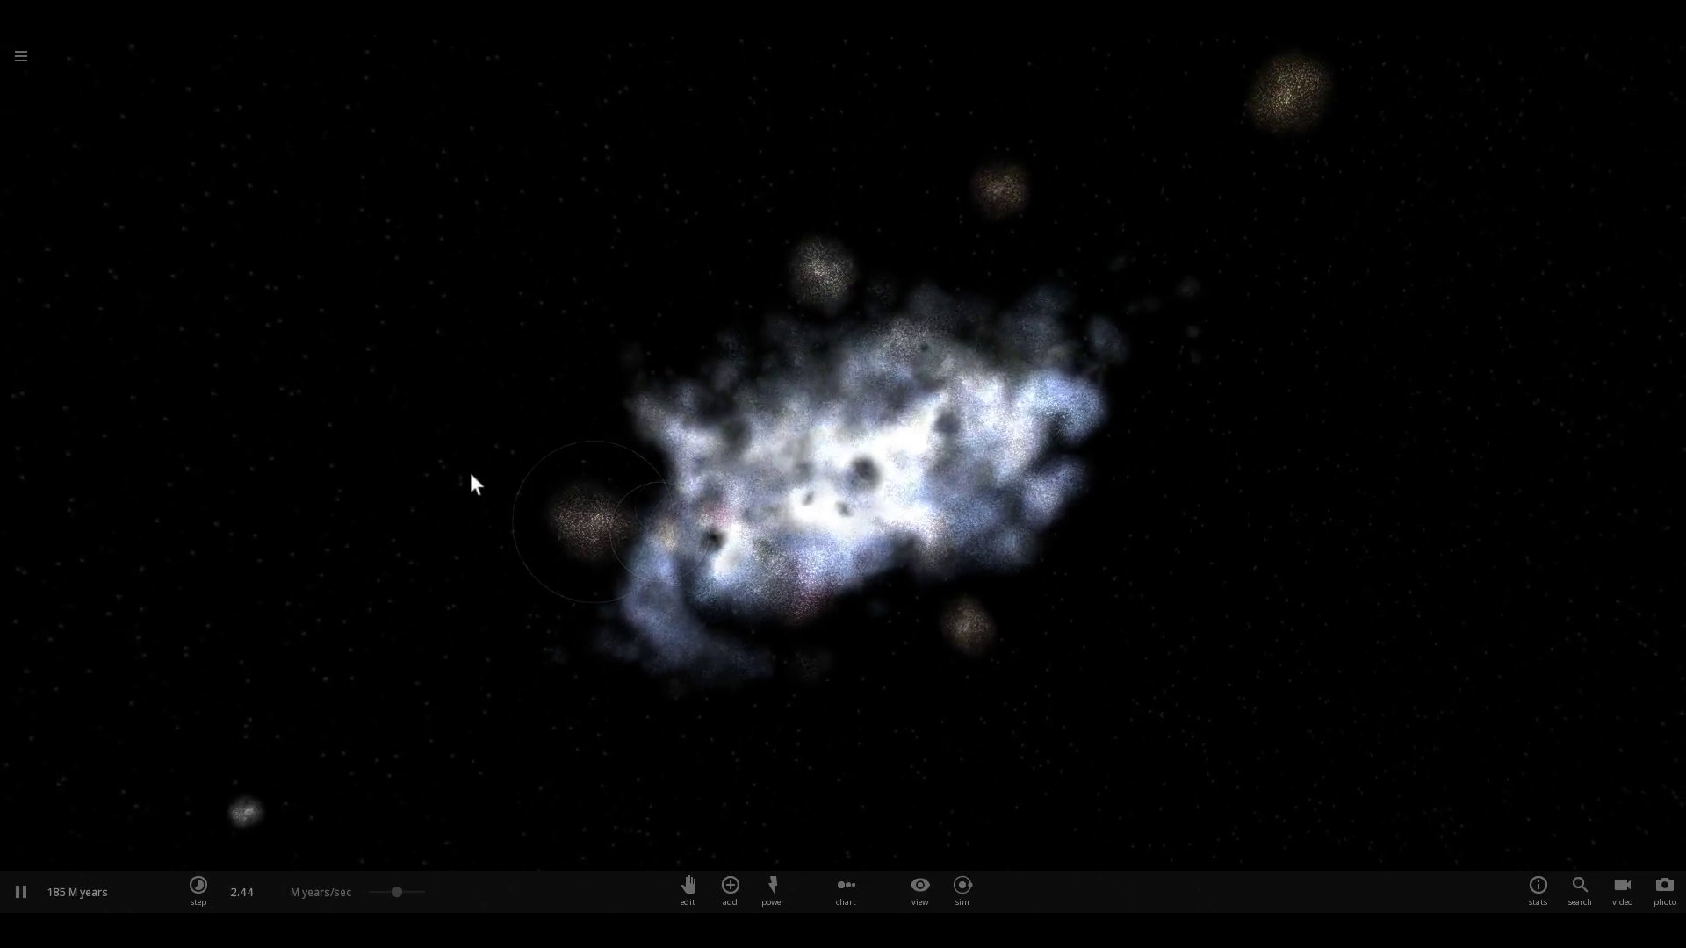
Step: Switch from the galaxy collision to a new simulation containing a single planet
left_click(27, 61)
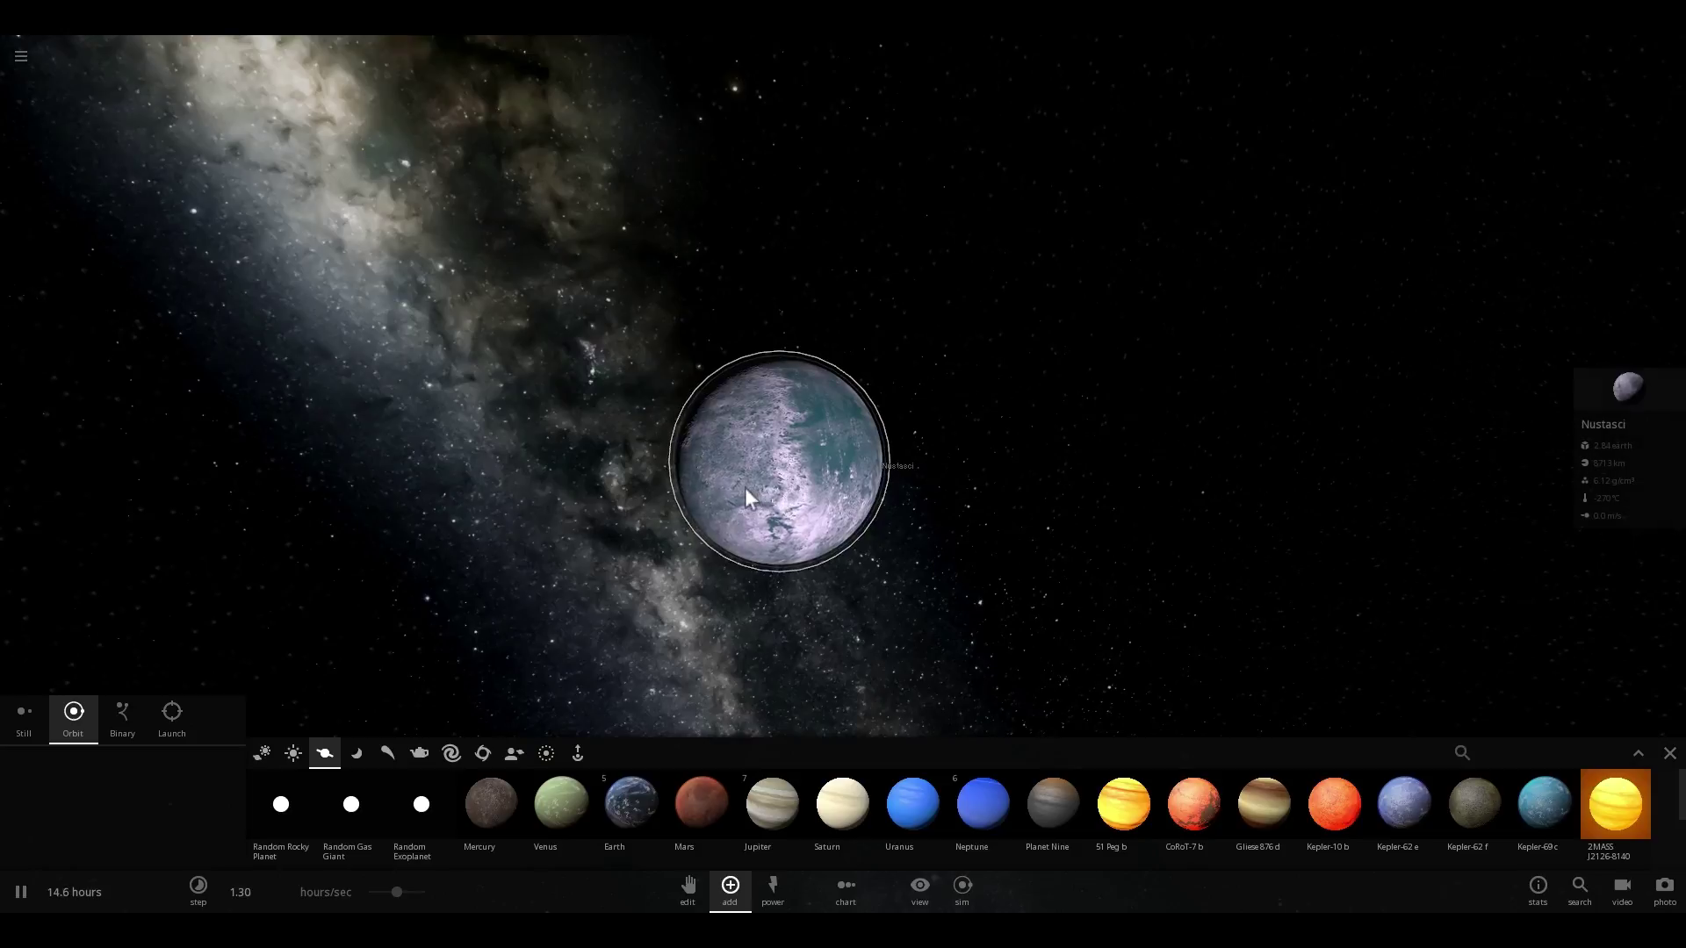
scroll(745, 487, "down", 3)
left_click_drag(586, 539, 645, 556)
scroll(586, 565, "down", 2)
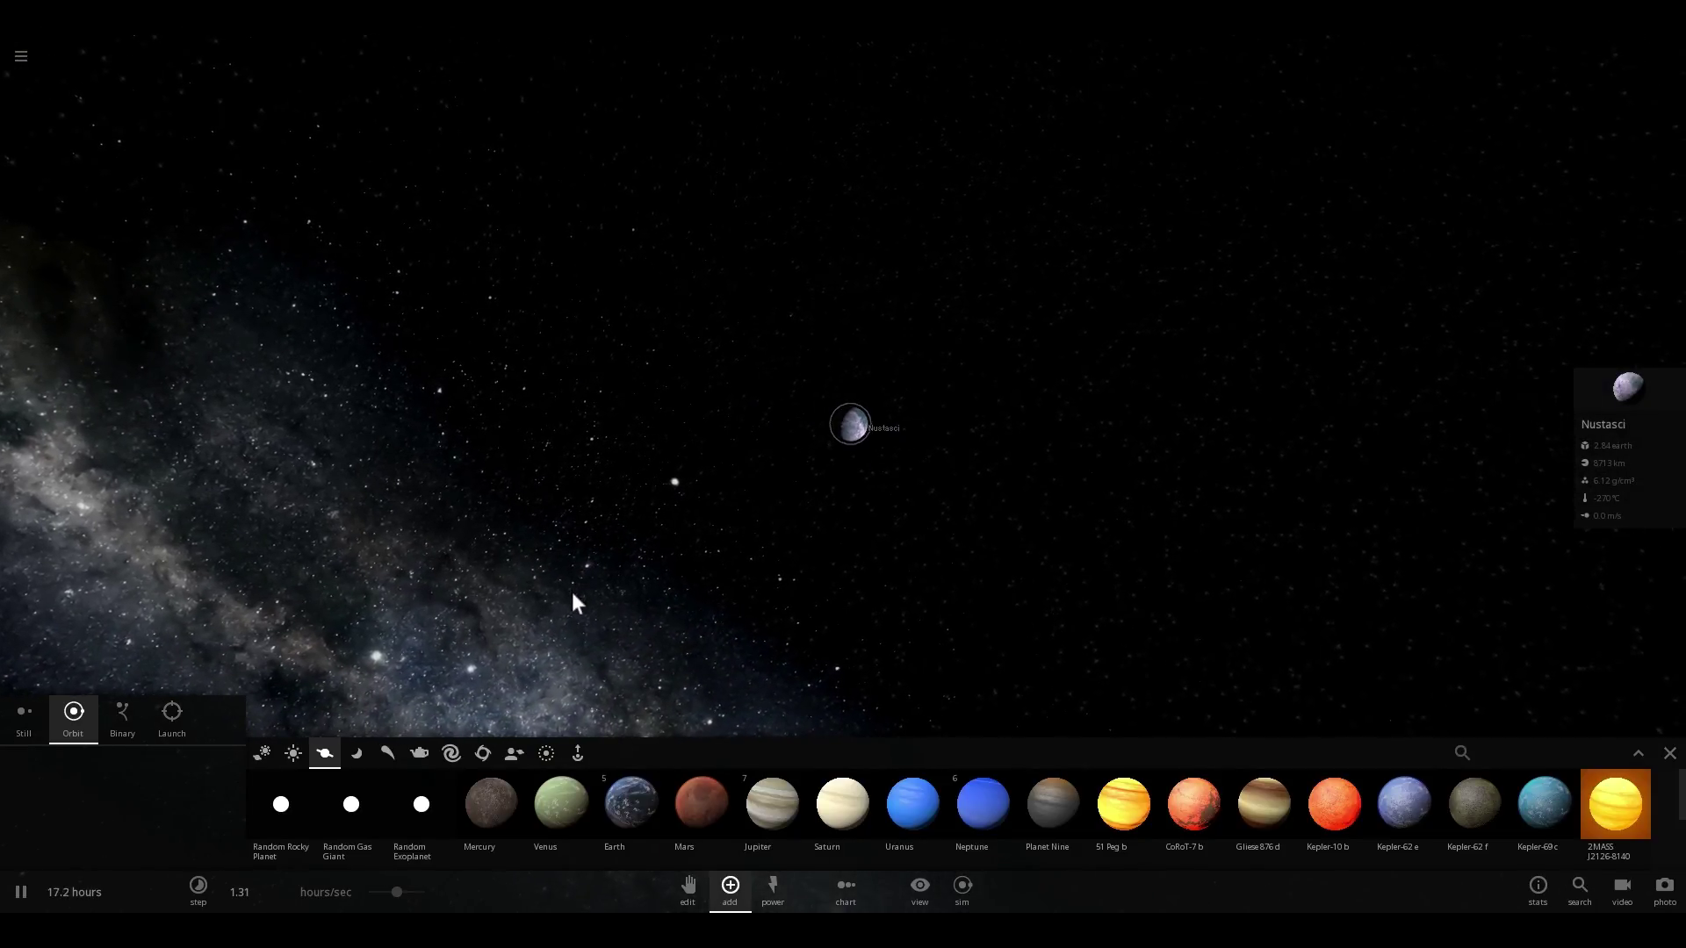
Step: Place the black hole Sagittarius A* in orbit about 1100 AU from the planet Nustasci
left_click(365, 752)
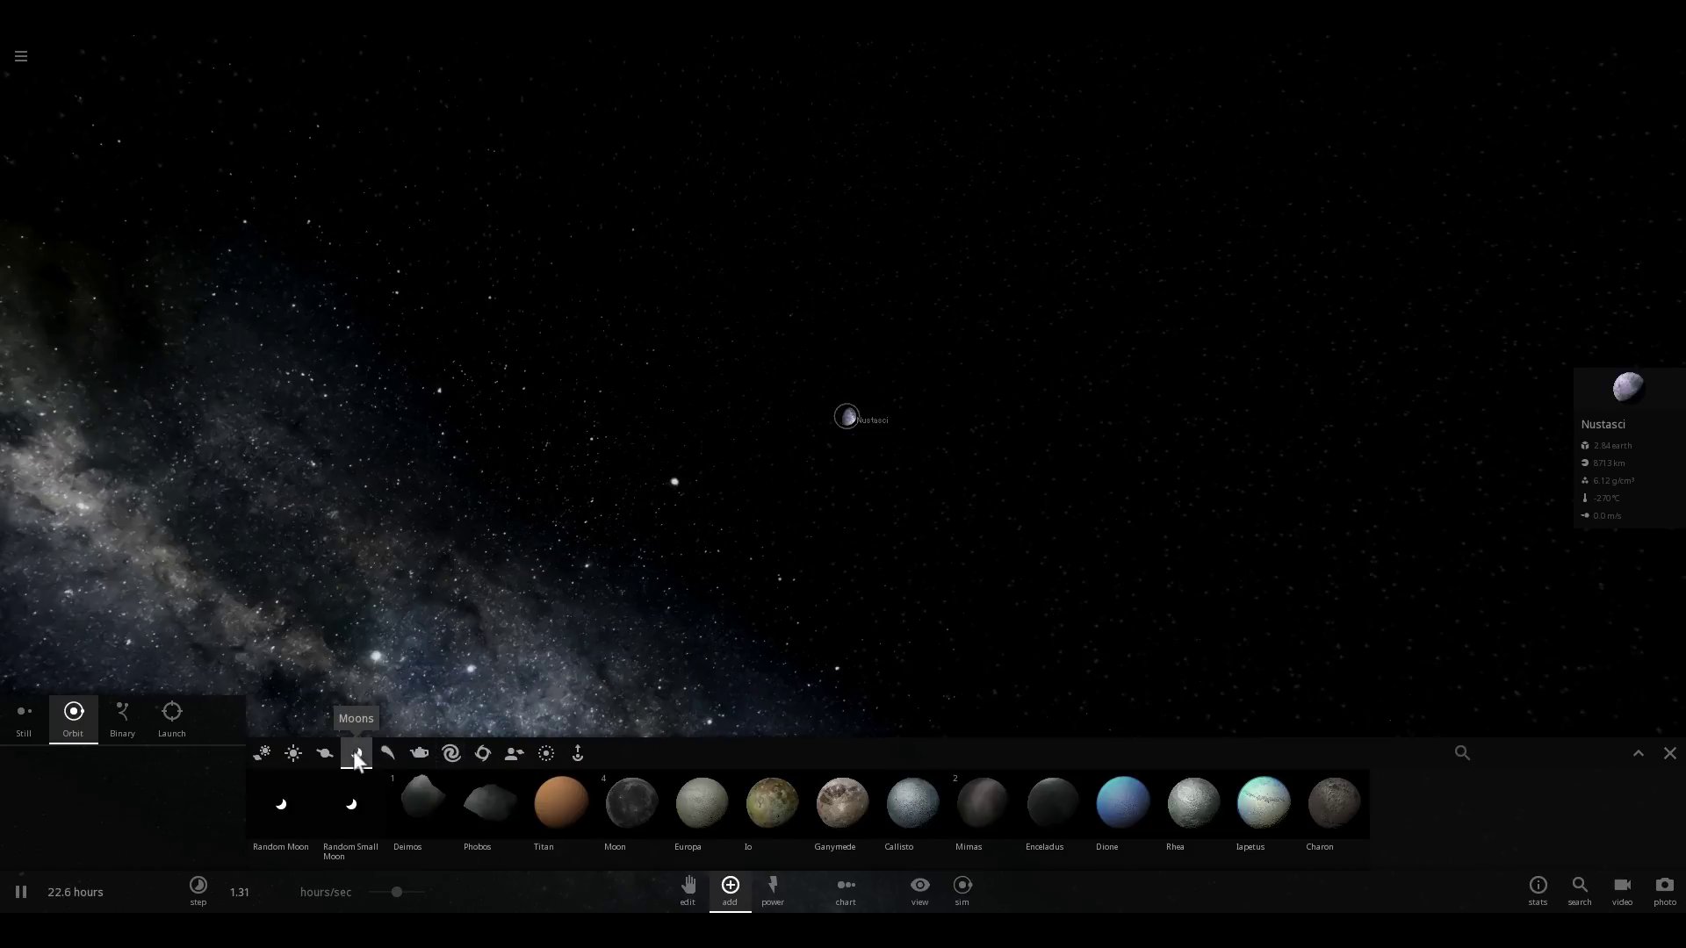
left_click(389, 754)
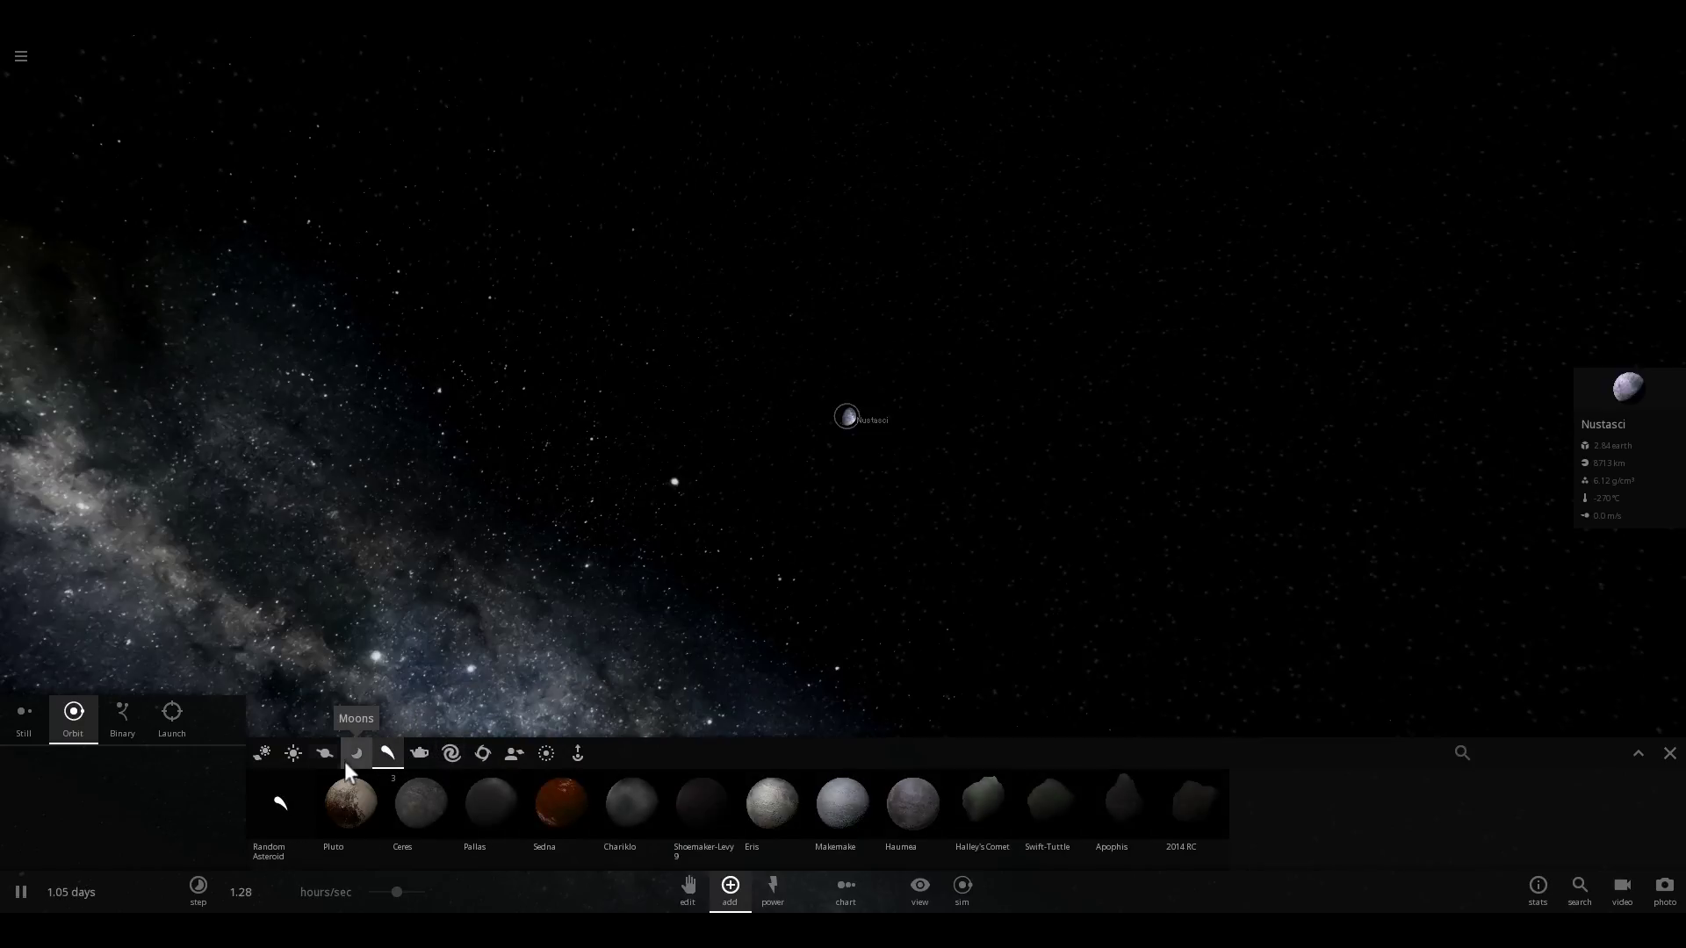
left_click(323, 755)
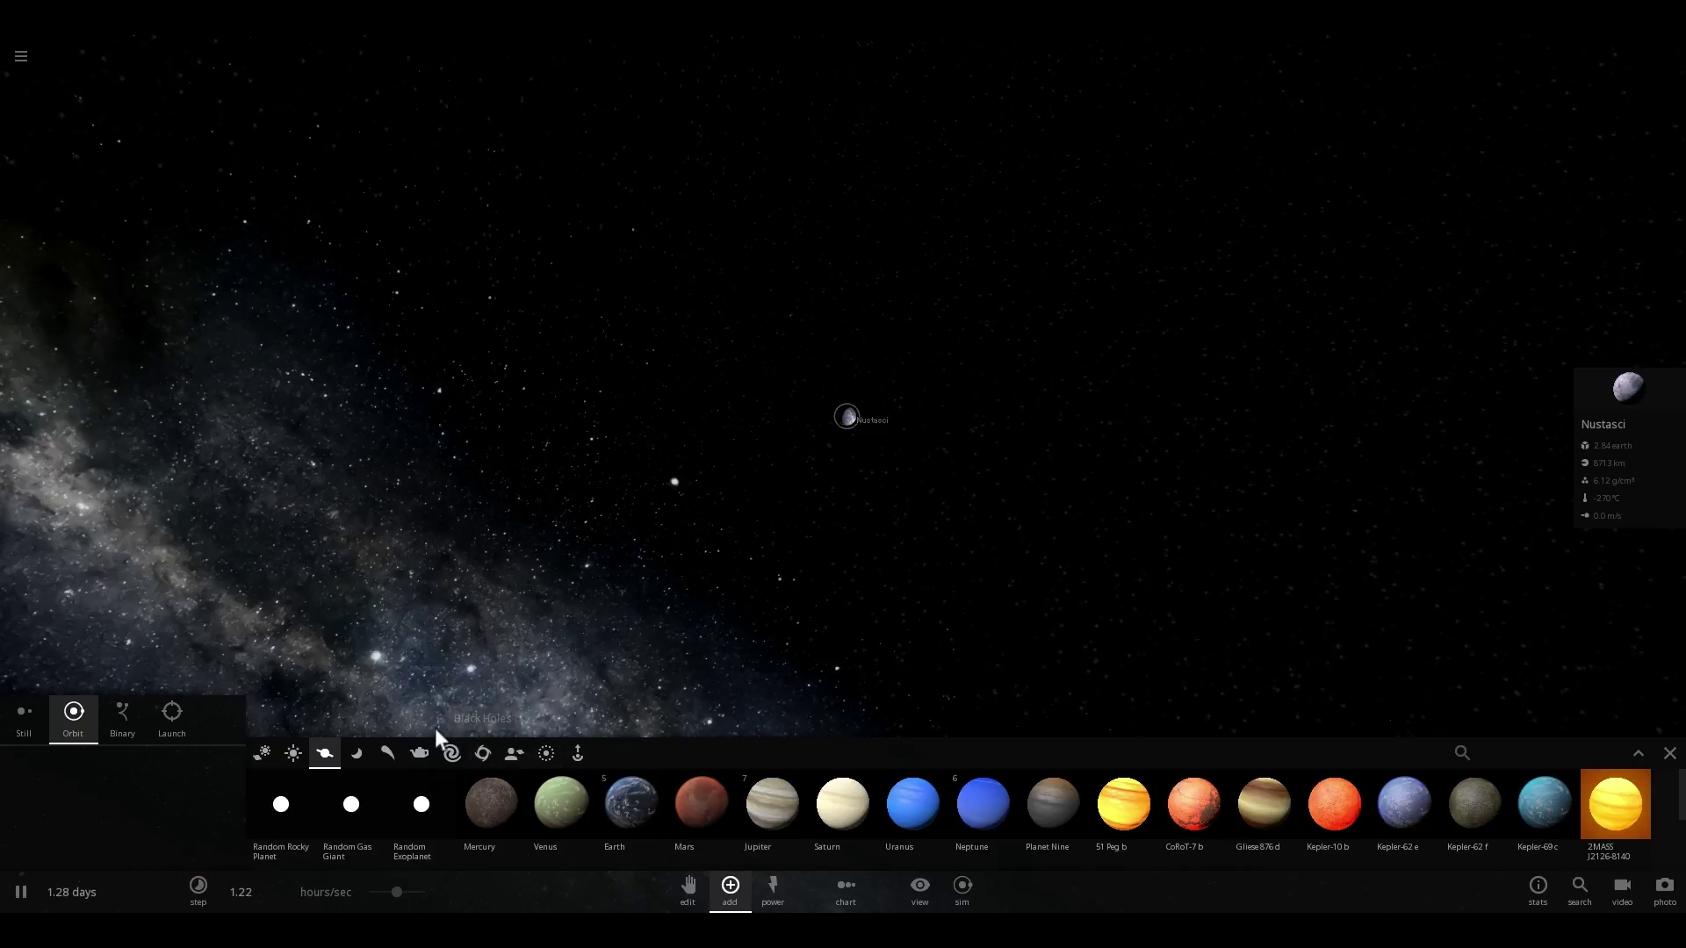
left_click(483, 753)
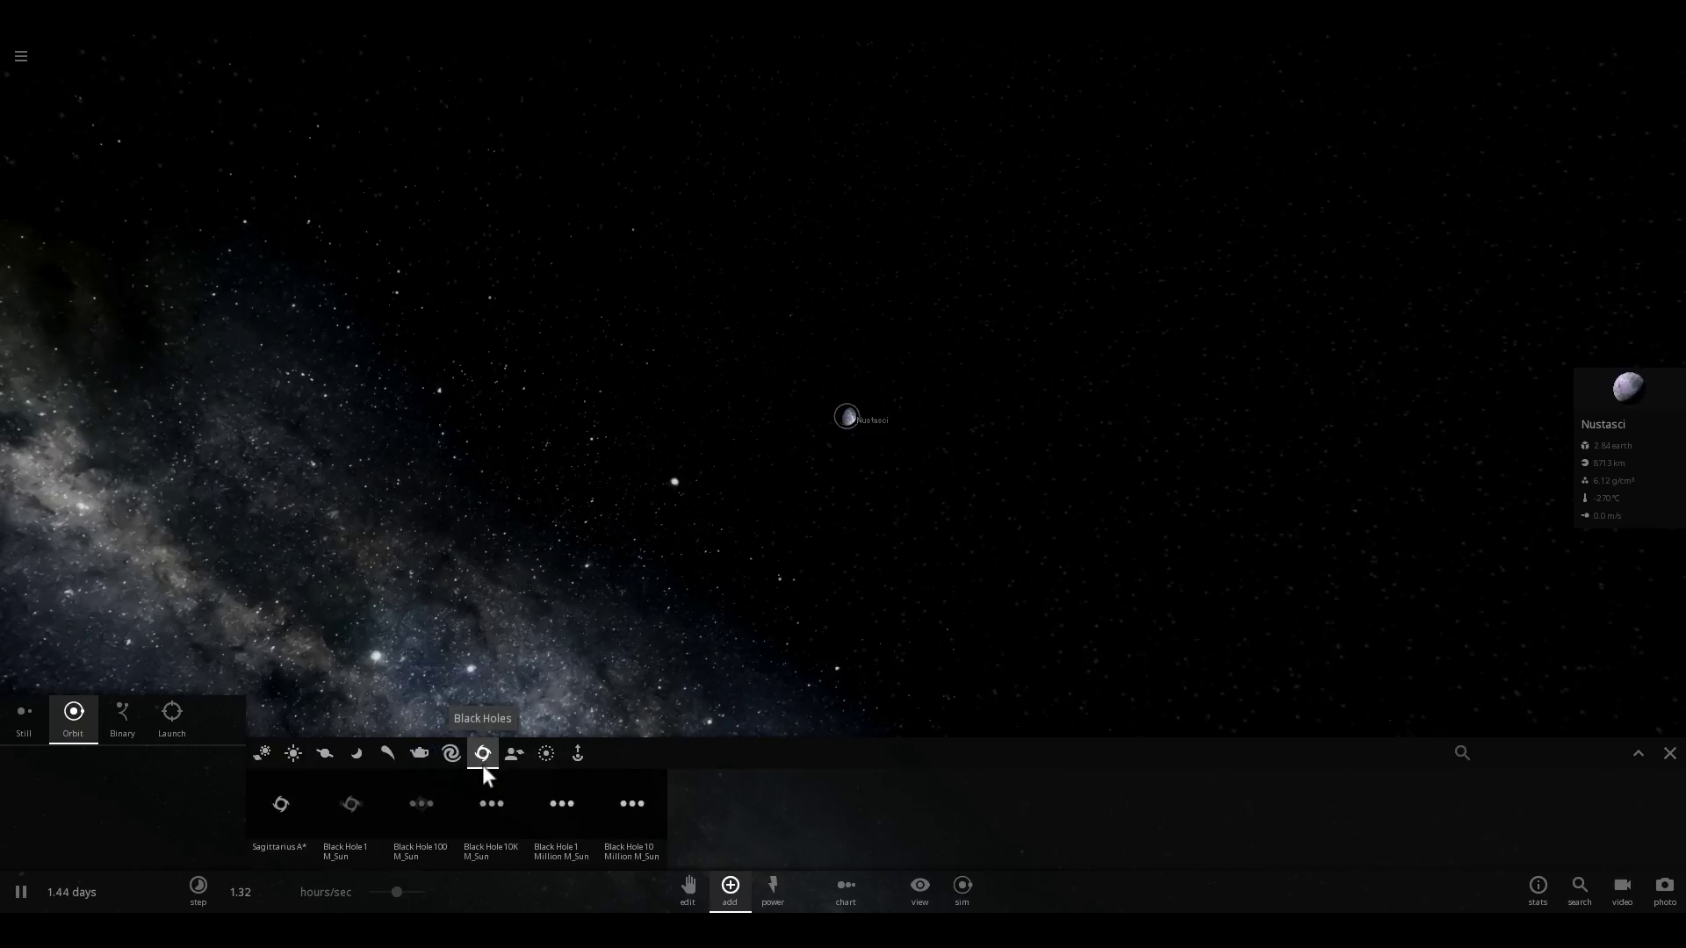
left_click(283, 806)
scroll(606, 621, "down", 8)
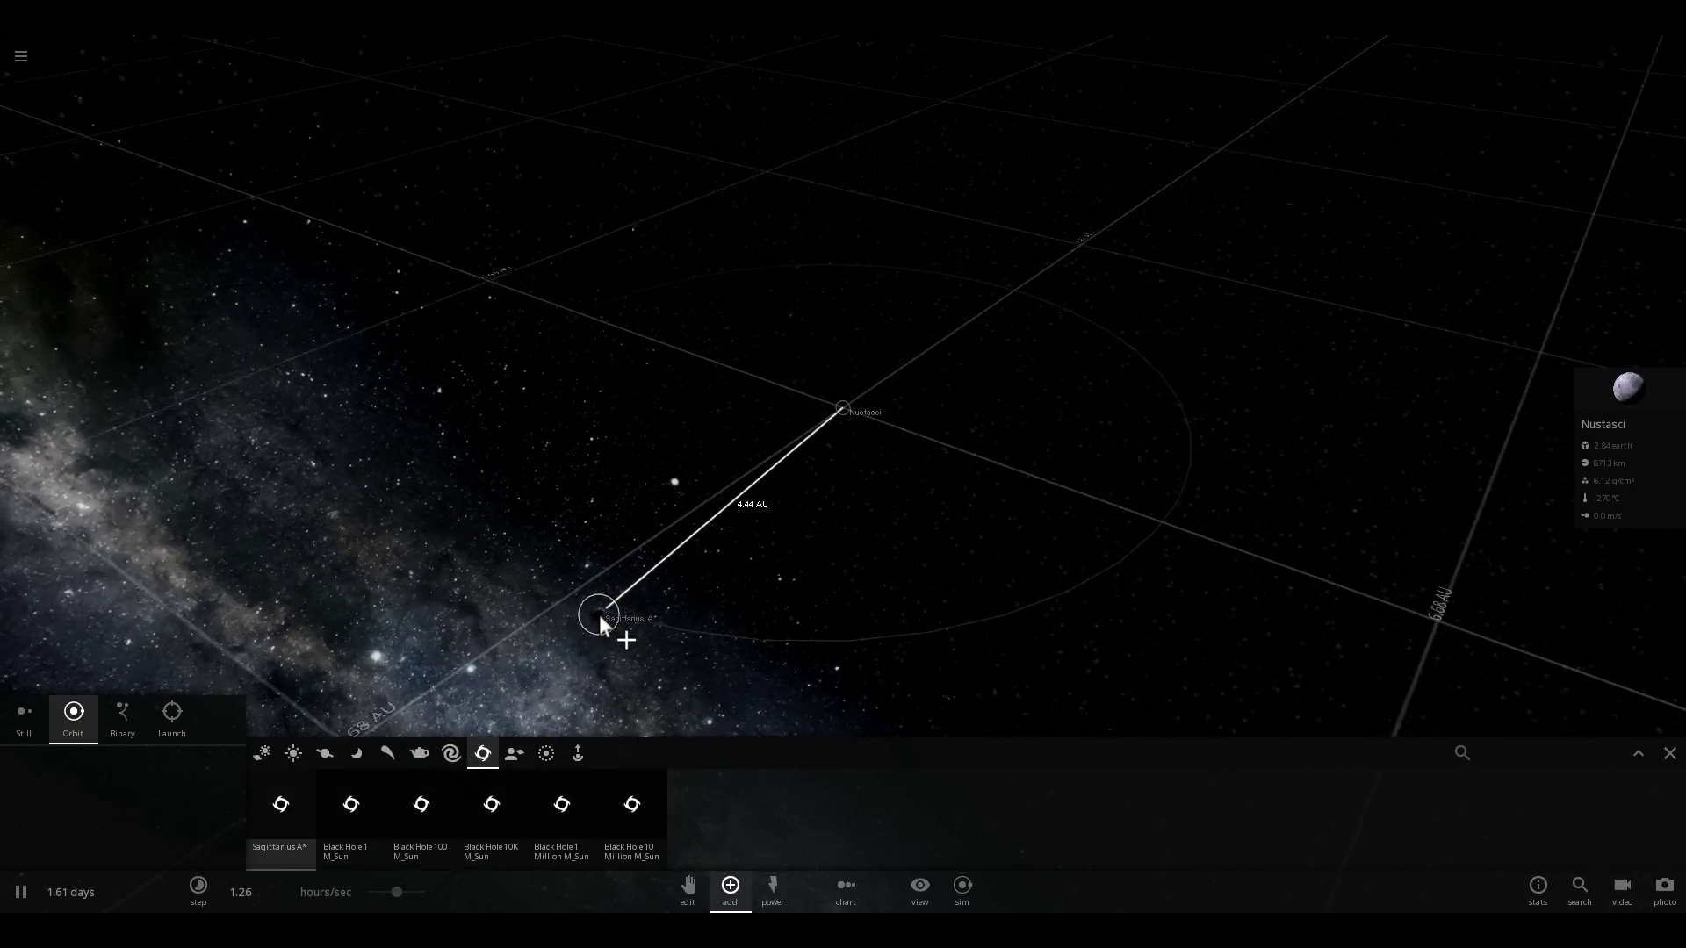
scroll(598, 614, "down", 8)
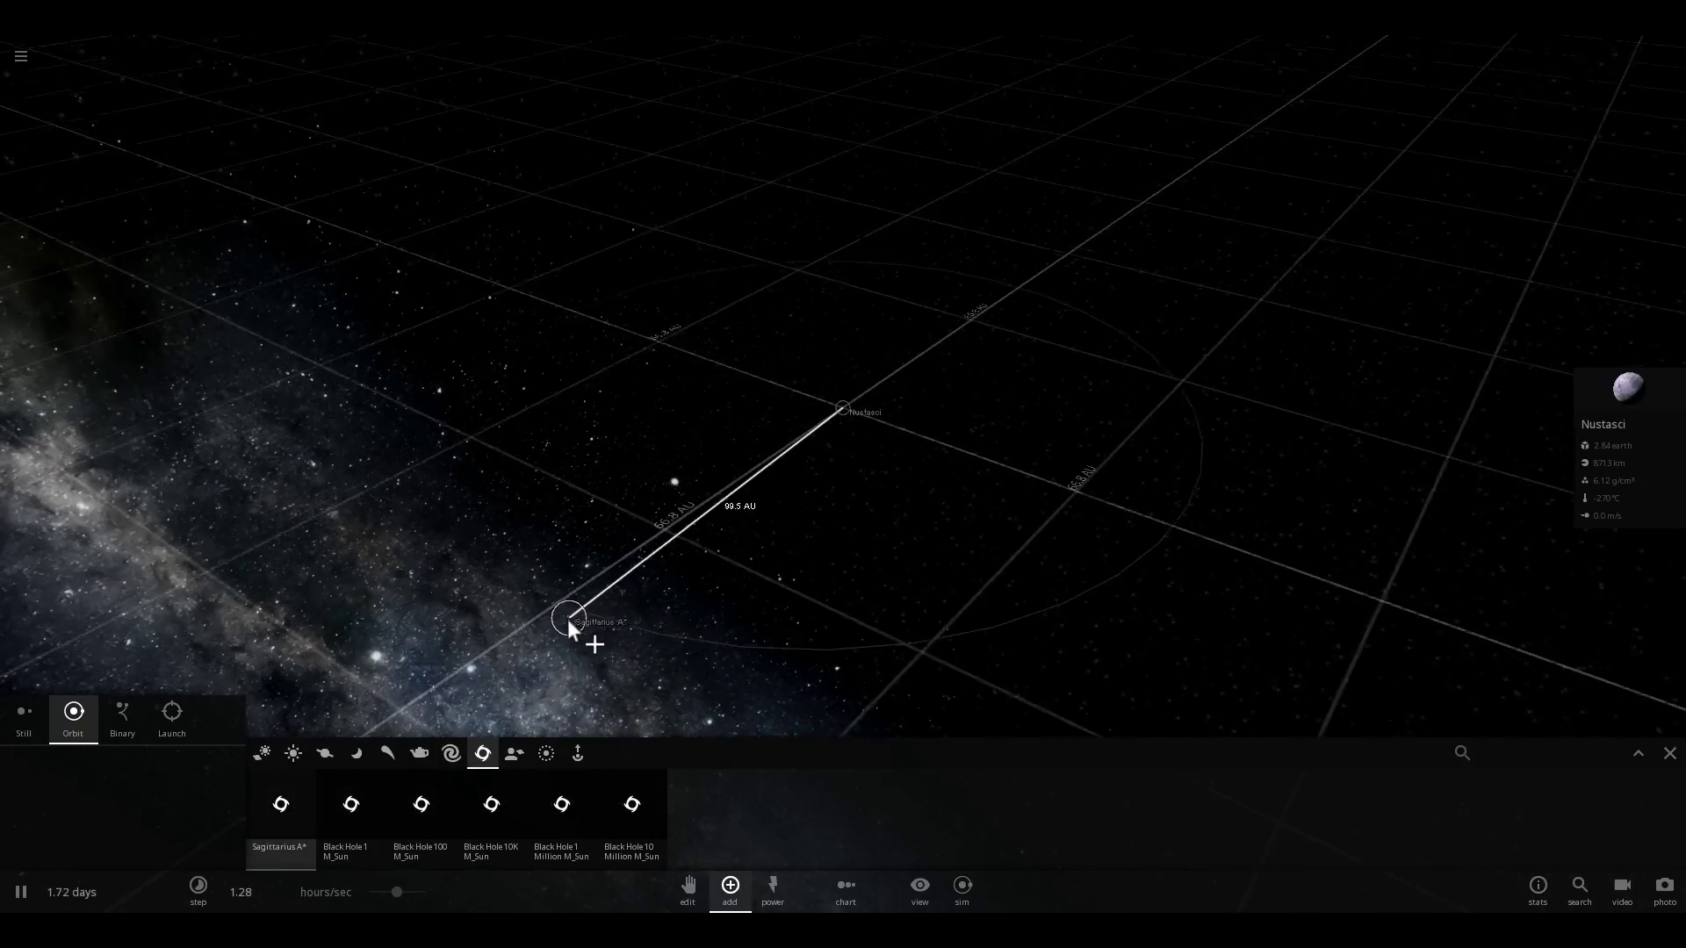
scroll(567, 620, "down", 8)
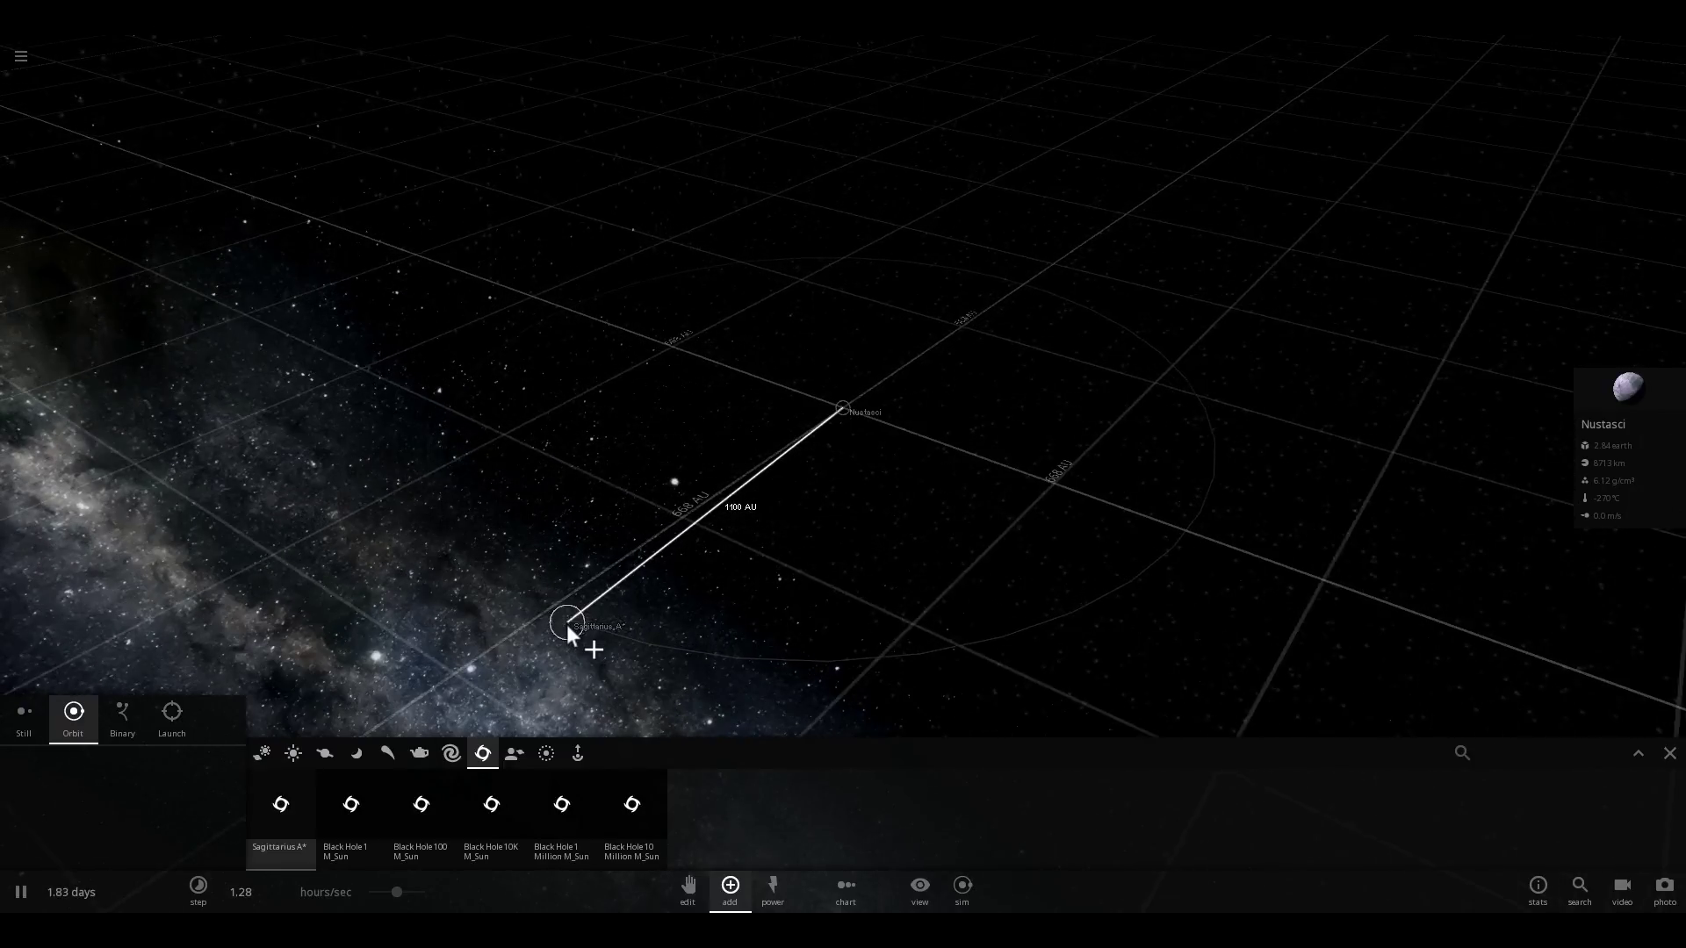
left_click(565, 626)
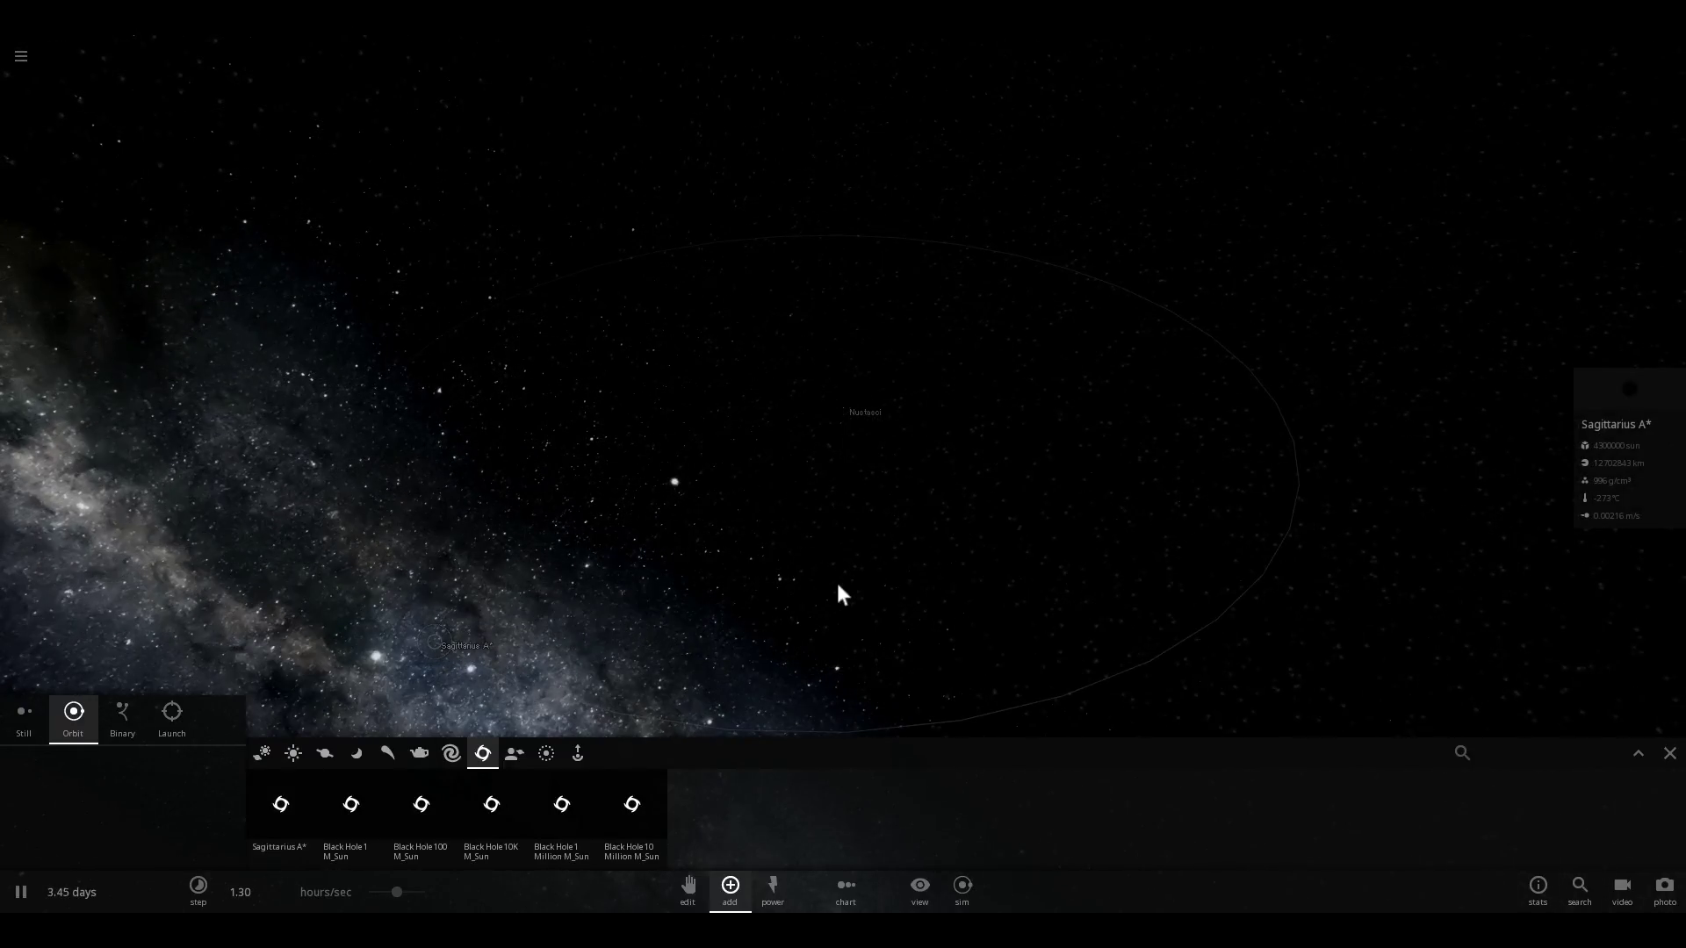
Step: Open the properties of the planet Nustasci, focus the view on it and close the object library
right_click_drag(839, 591, 847, 420)
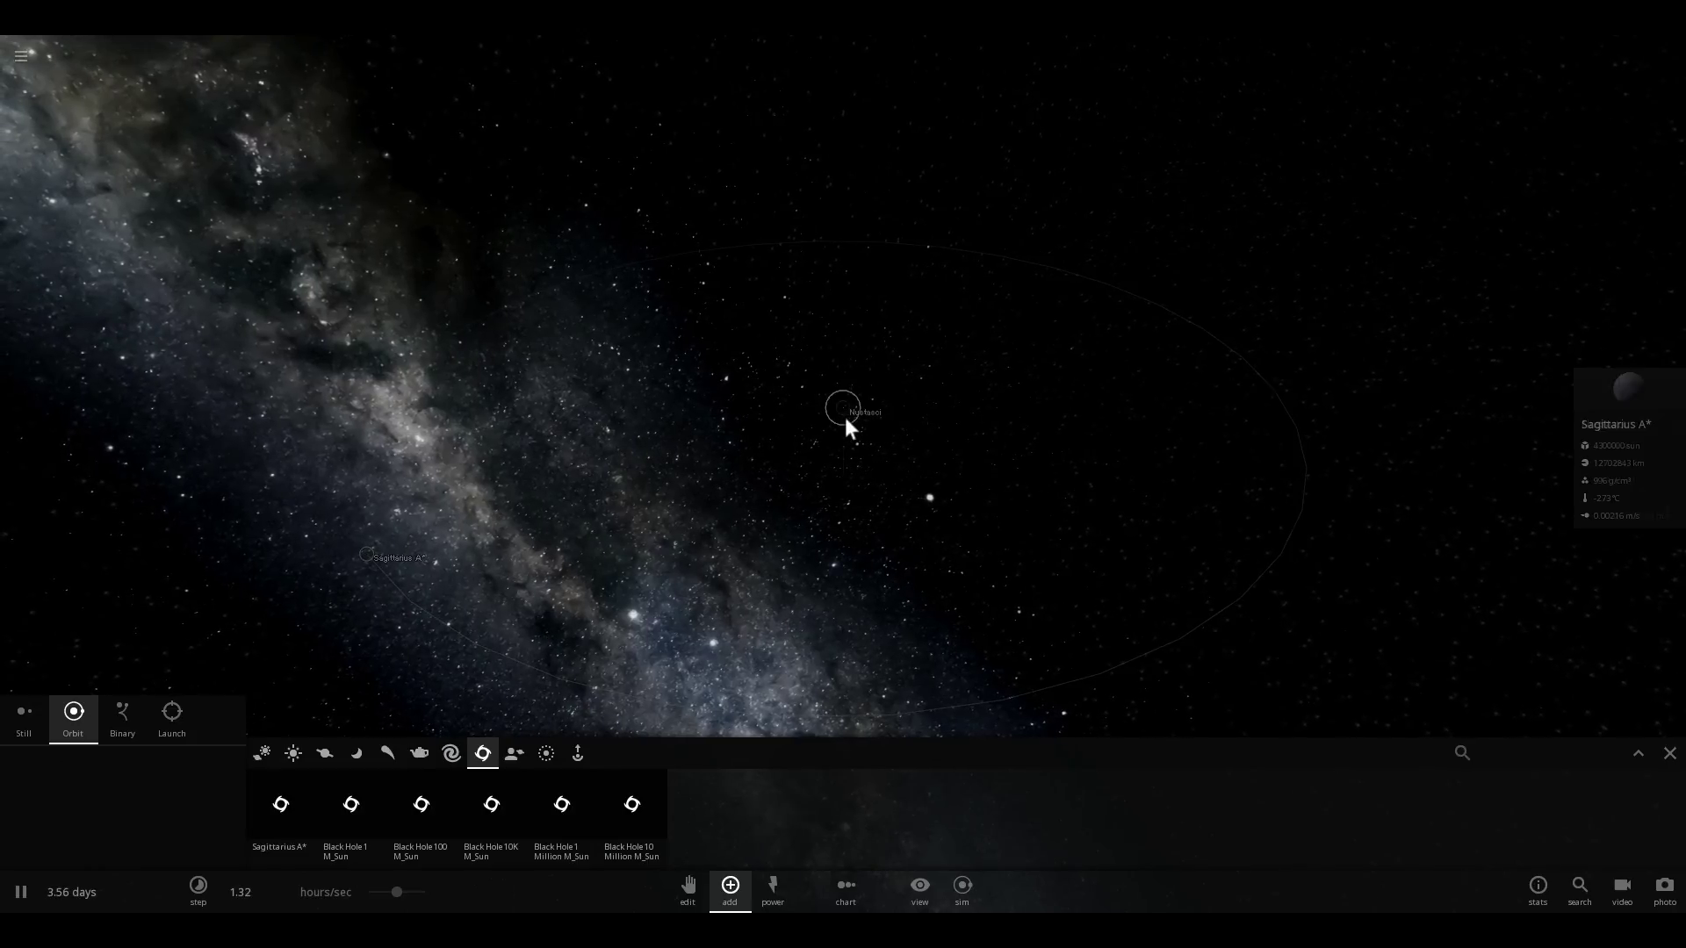
left_click(1605, 402)
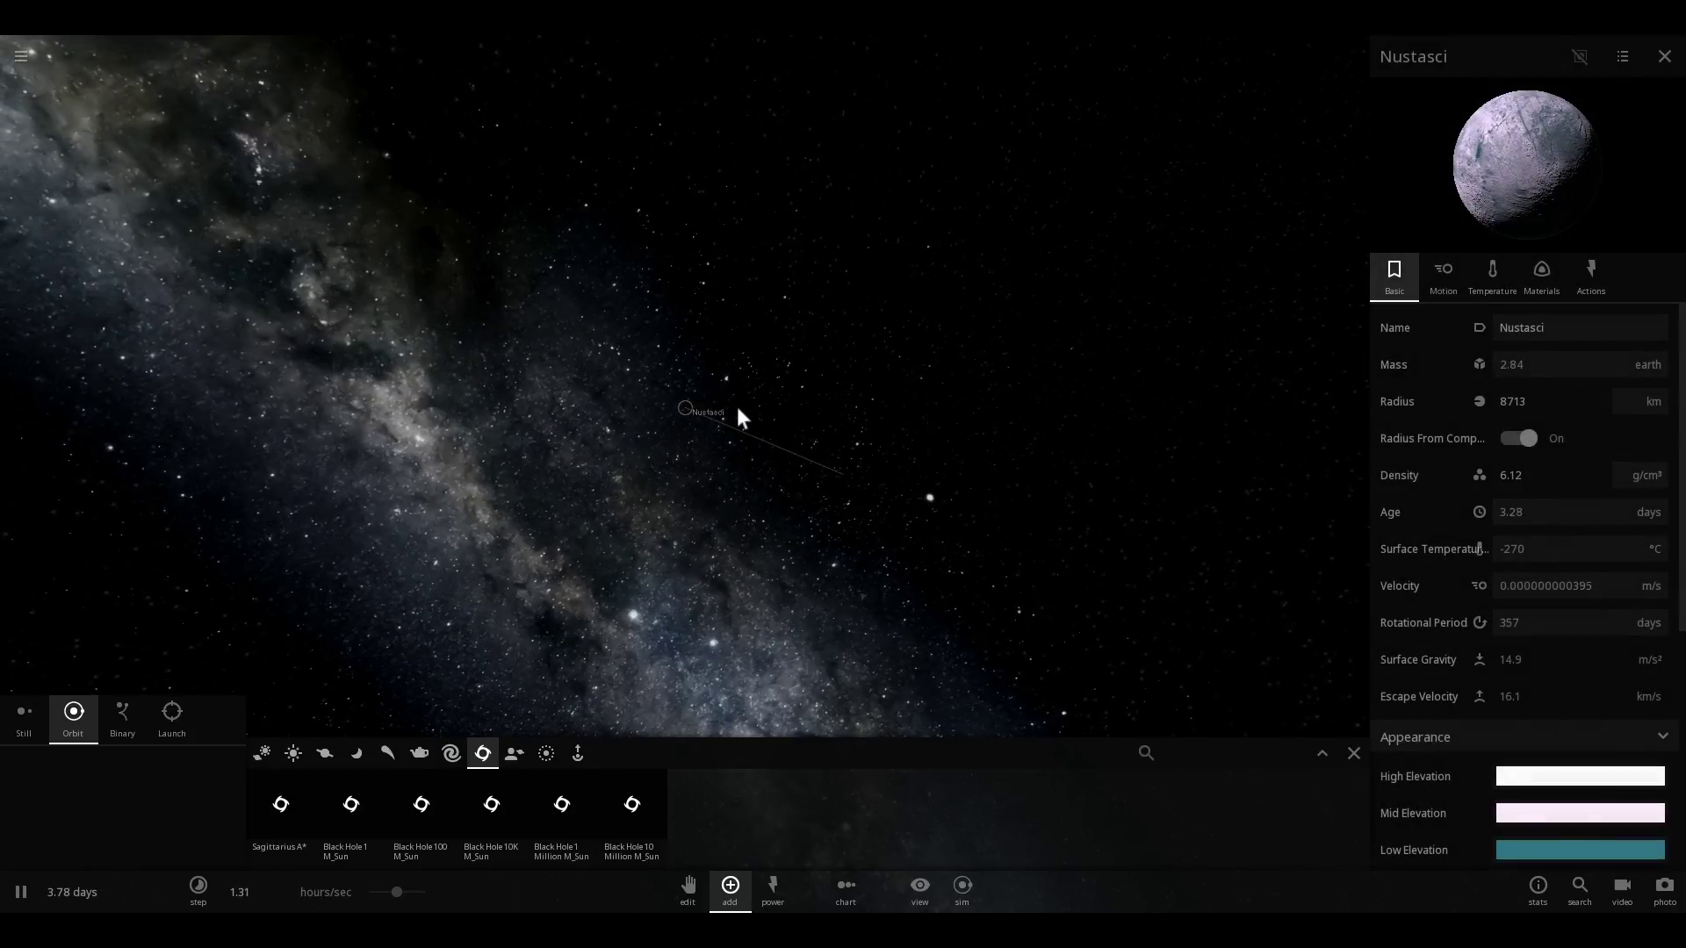
double_click(734, 413)
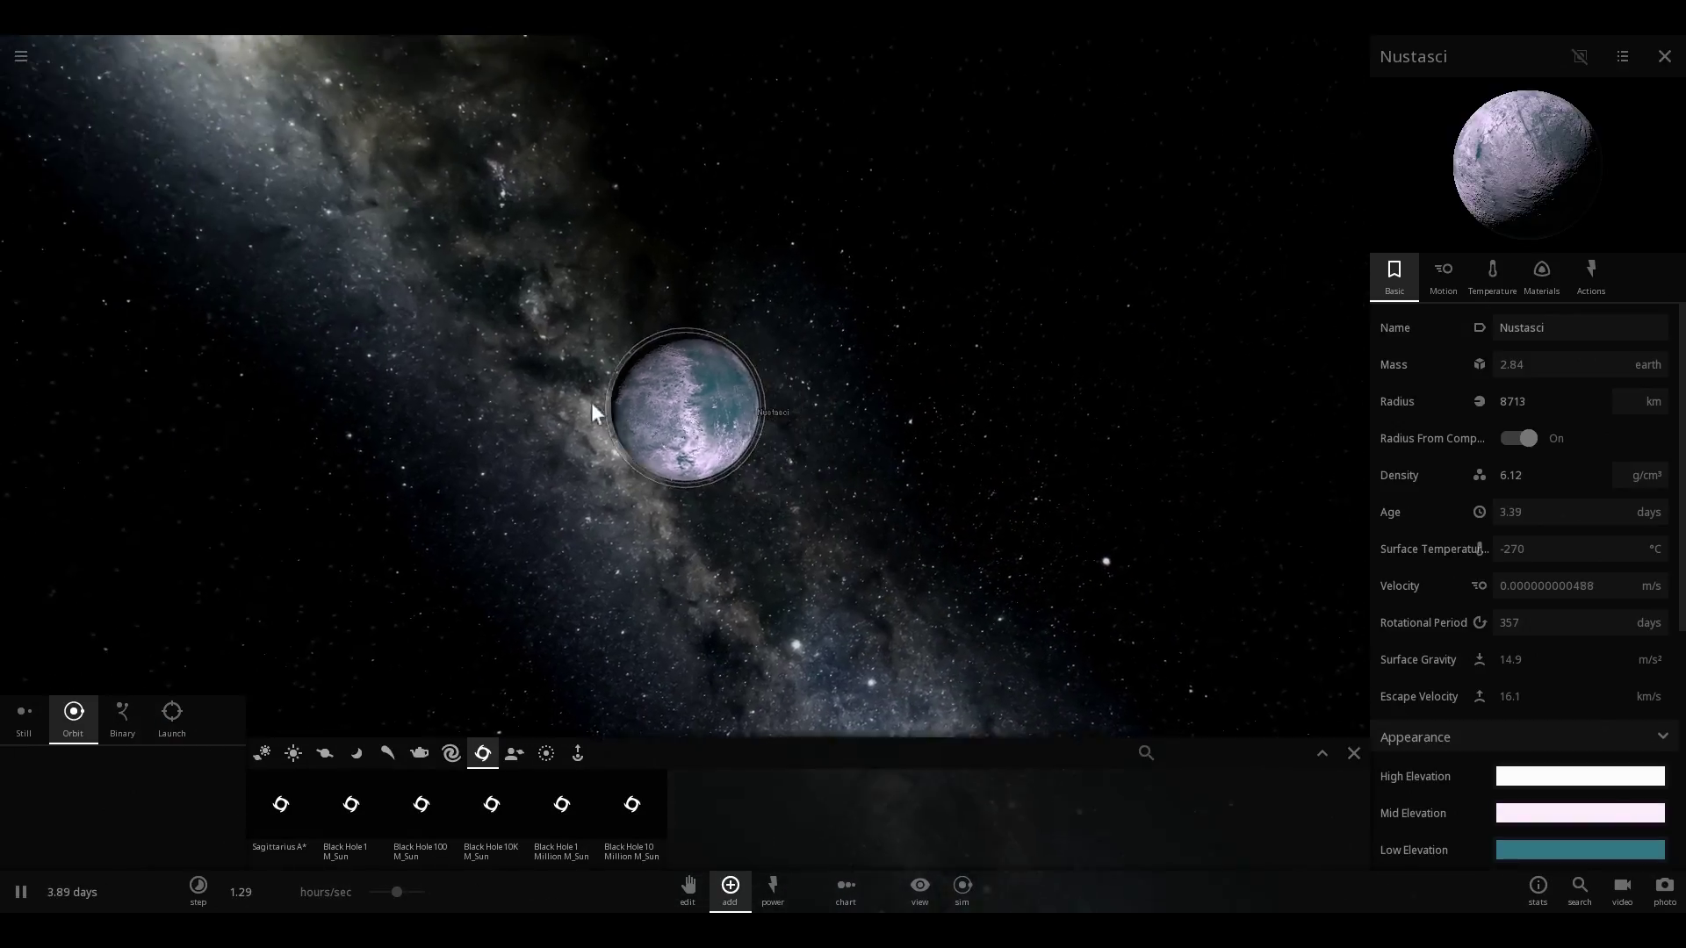
scroll(1085, 361, "up", 4)
left_click_drag(1071, 369, 778, 350)
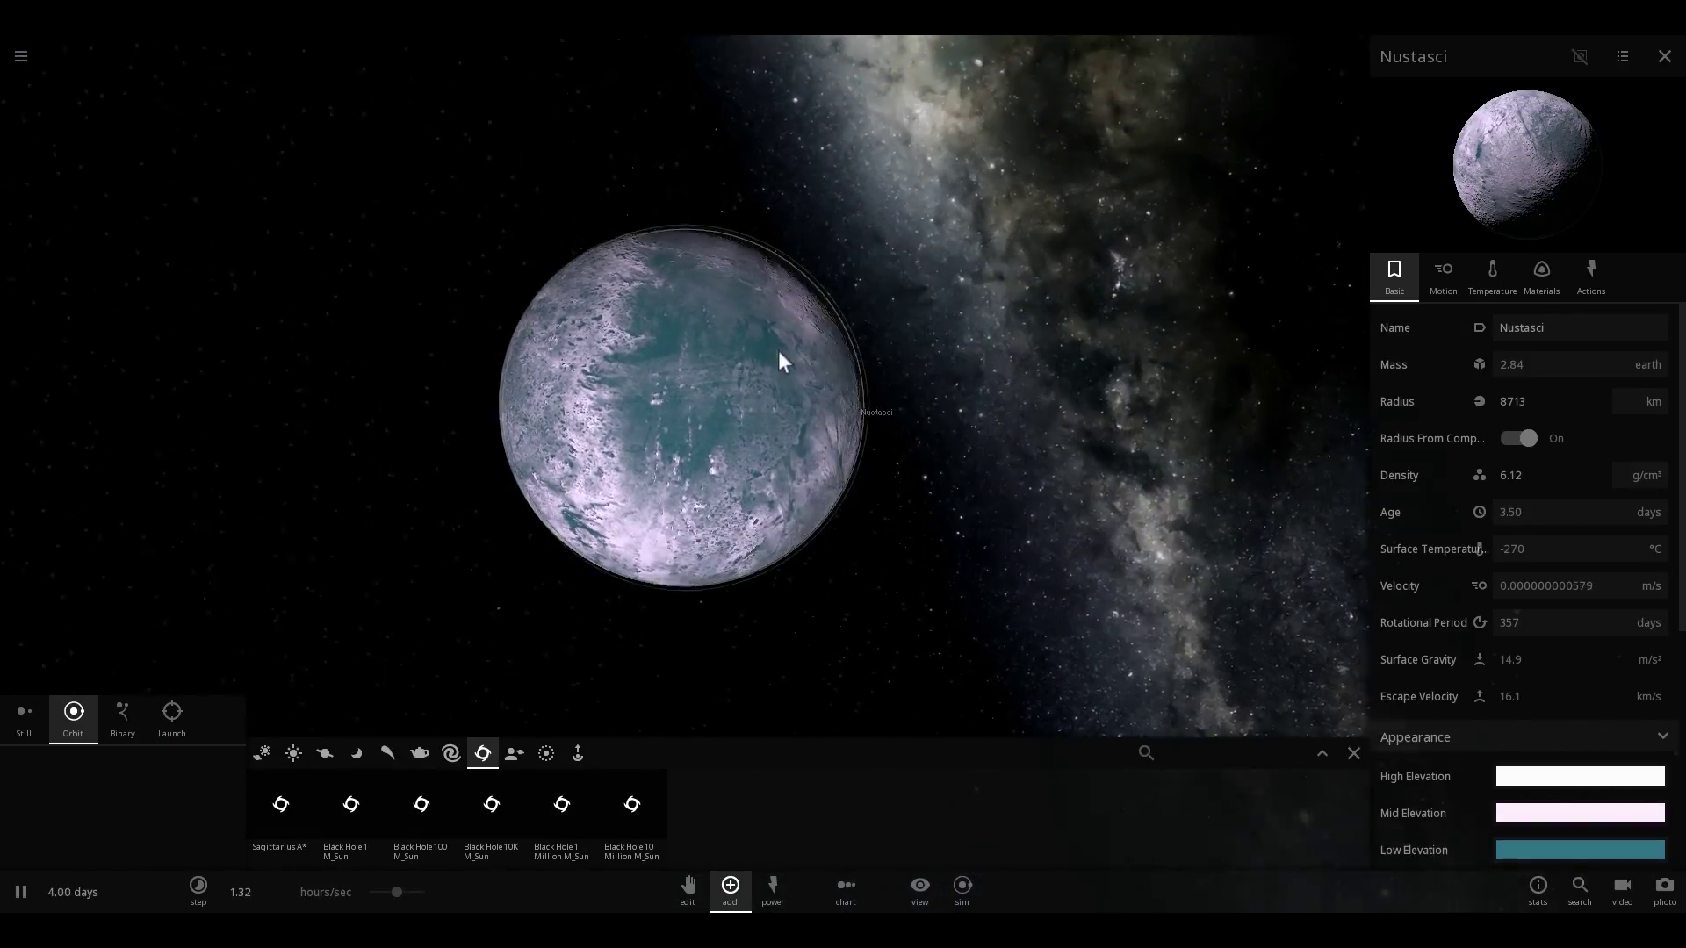
left_click(1351, 754)
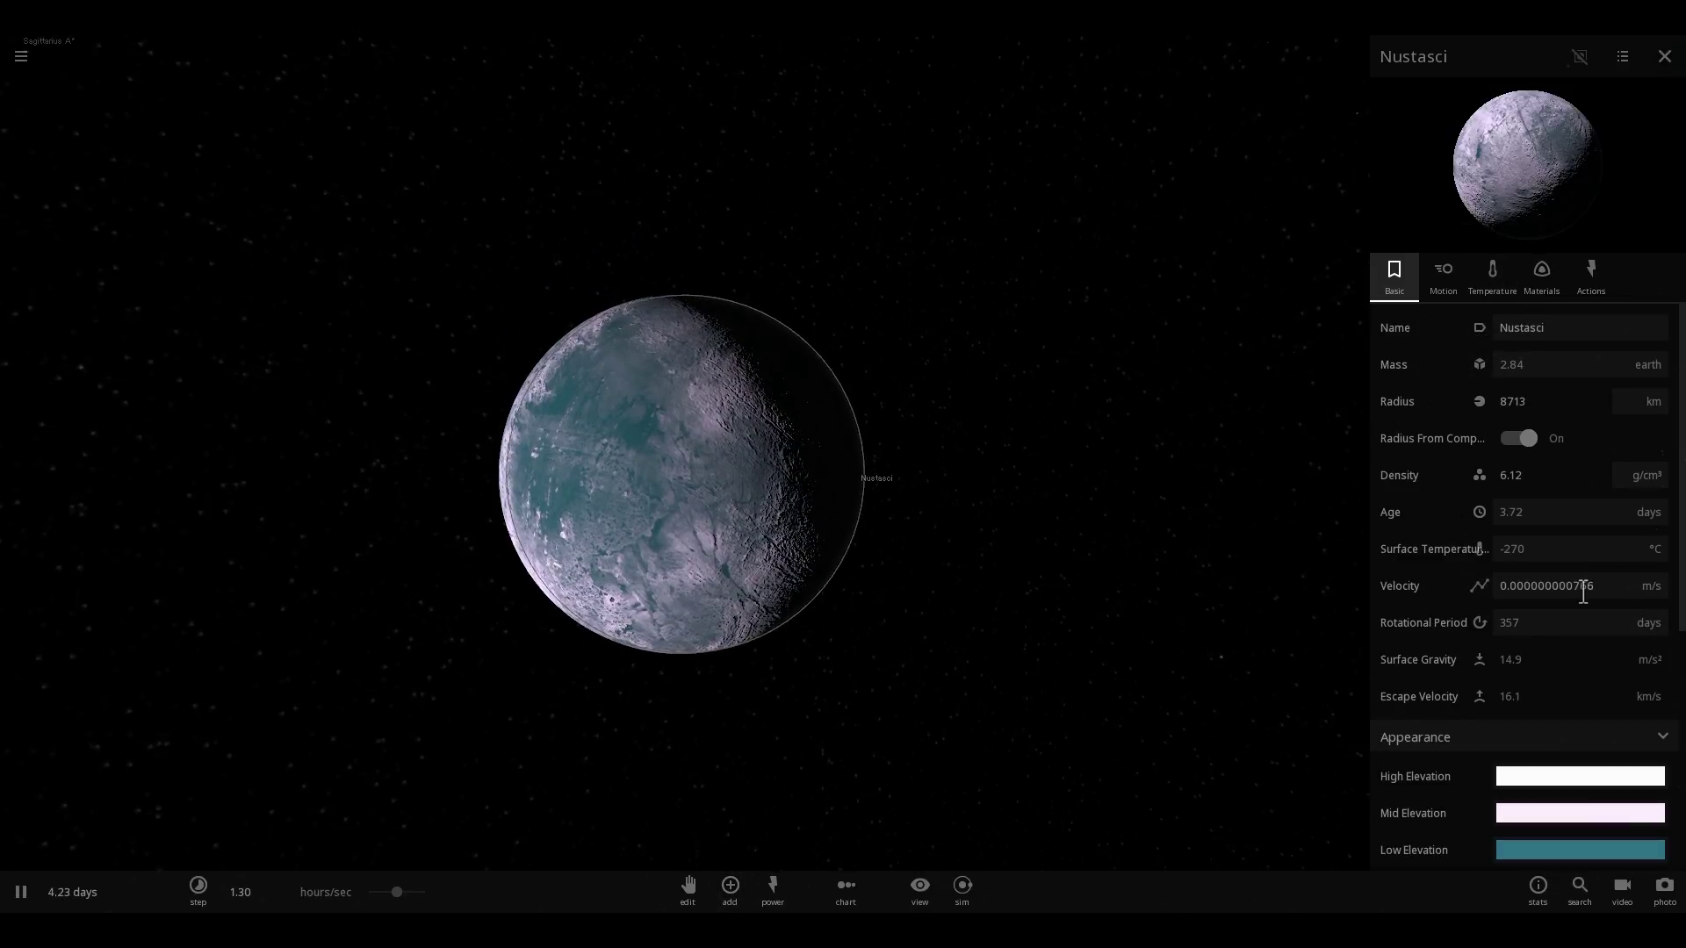
Step: Display Nustasci's temperature properties and inspect its tidal power value
left_click_drag(1106, 602, 855, 612)
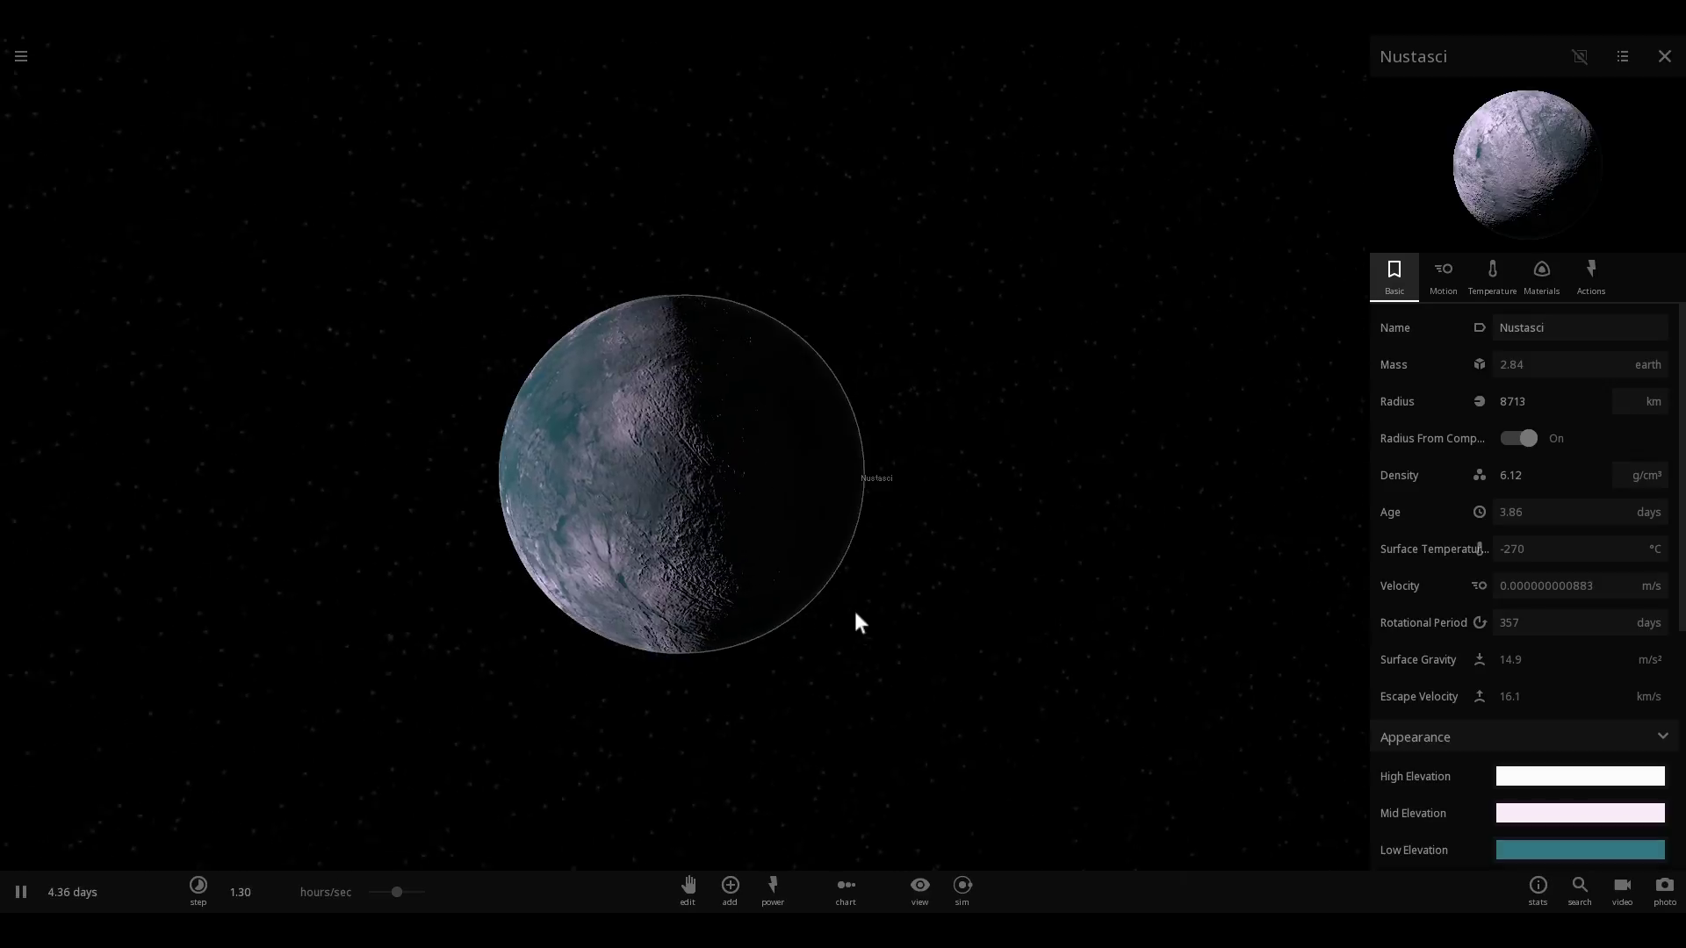
left_click(1496, 265)
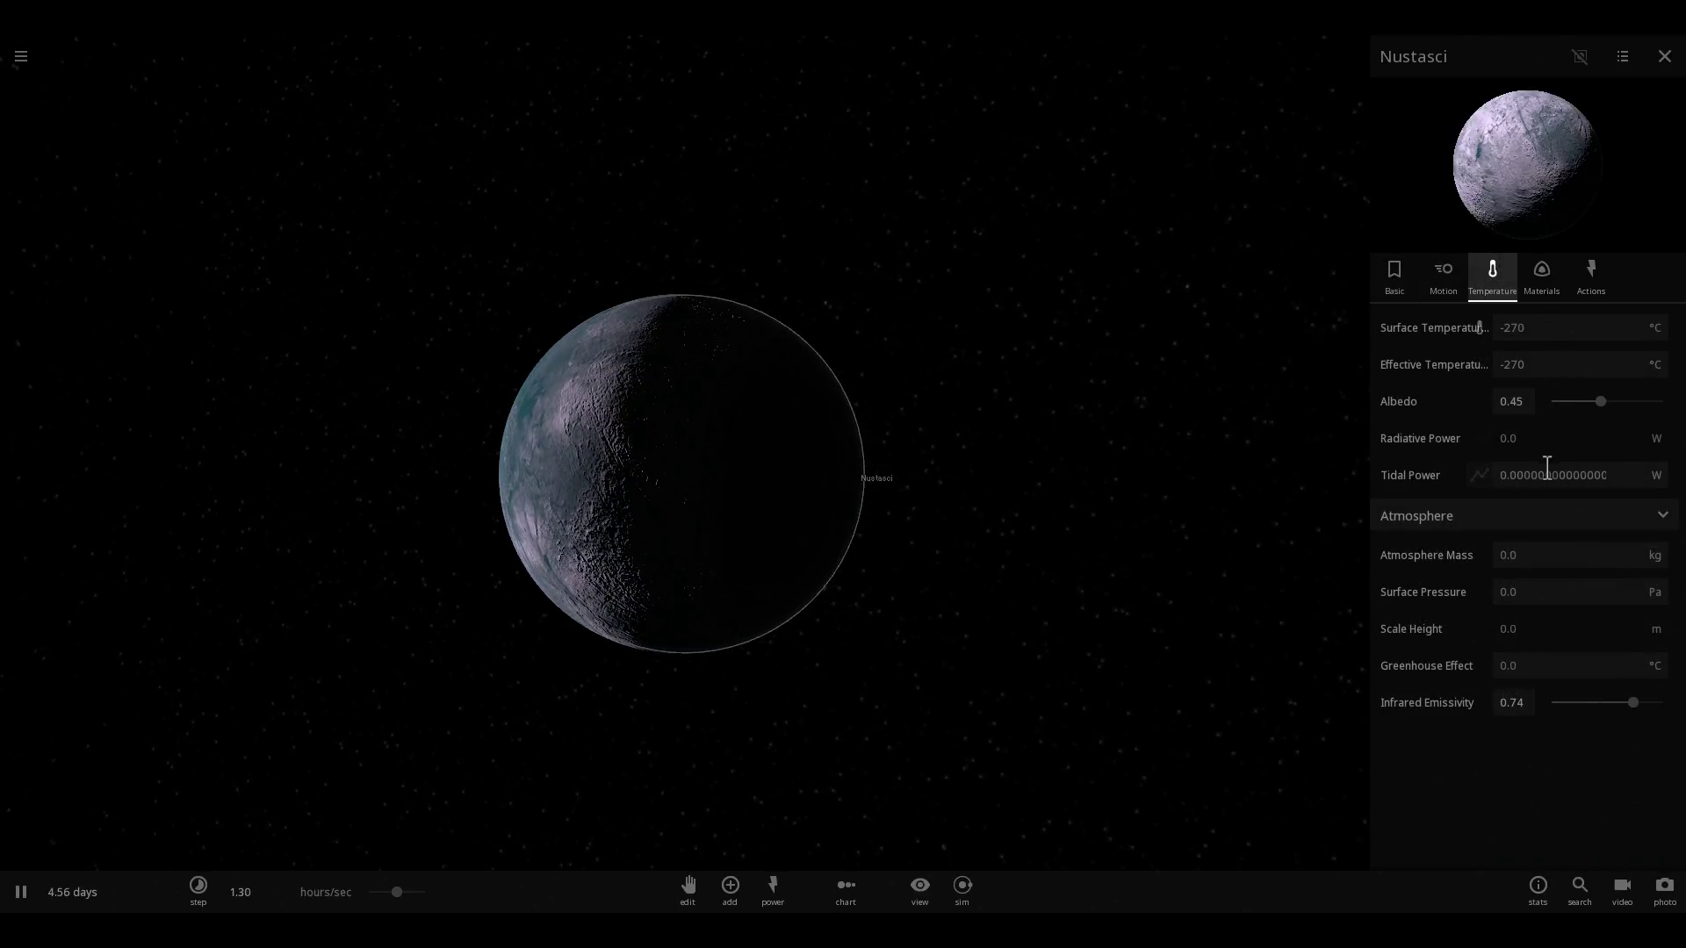
mouse_move(1564, 466)
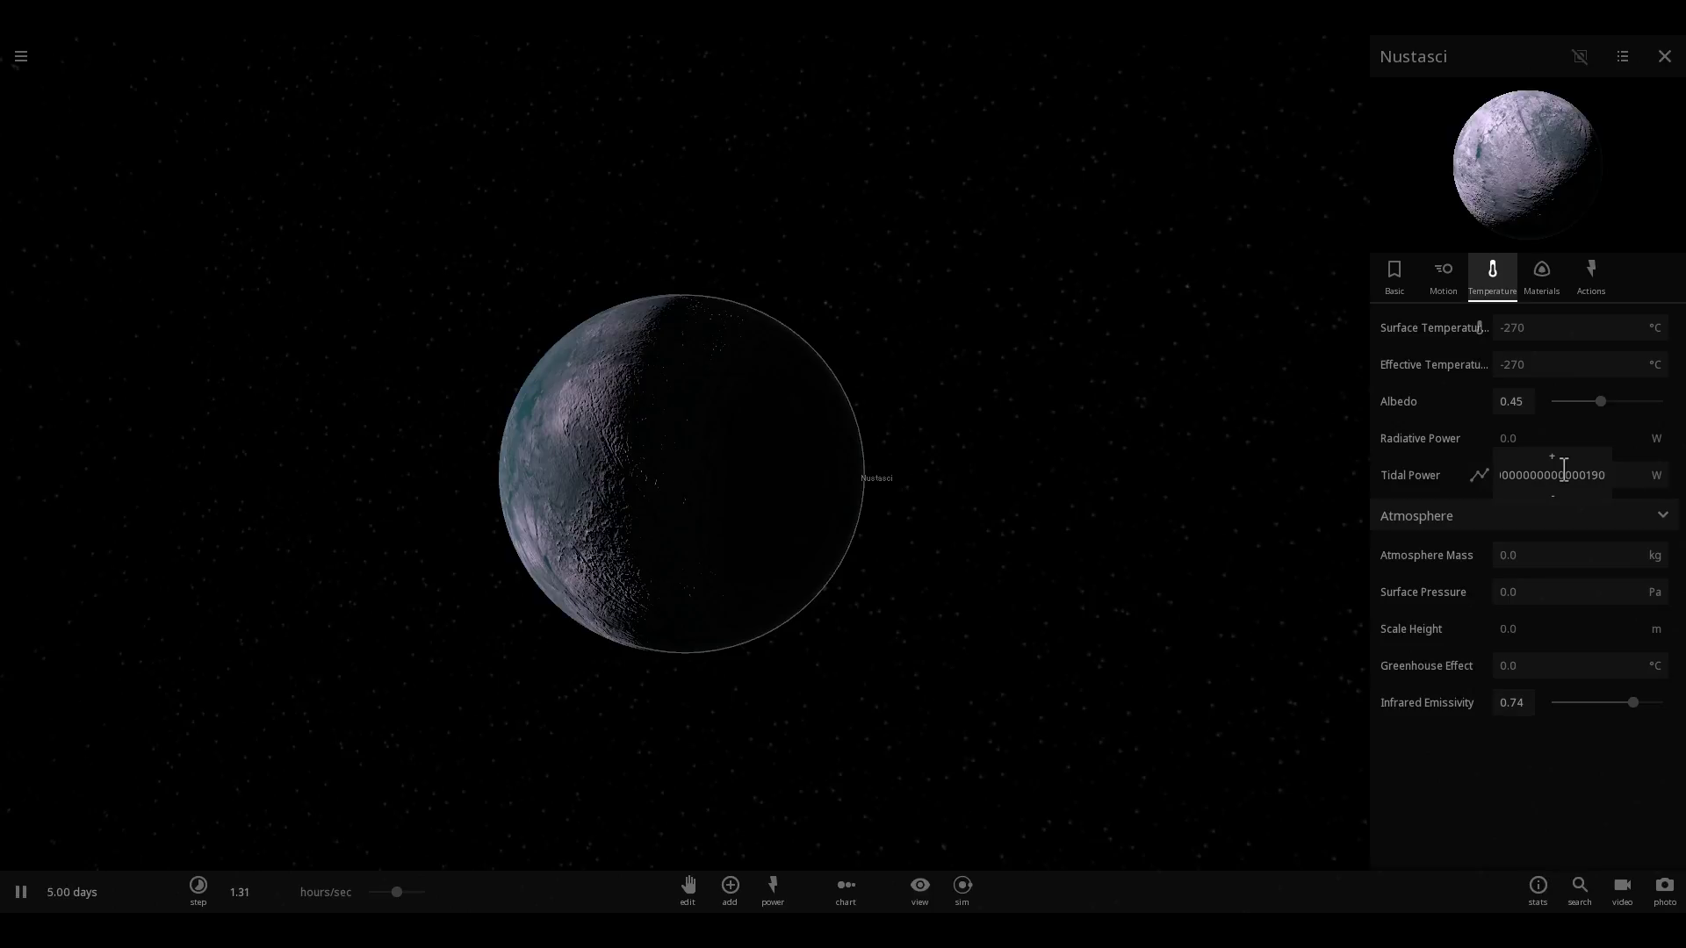
left_click(1496, 472)
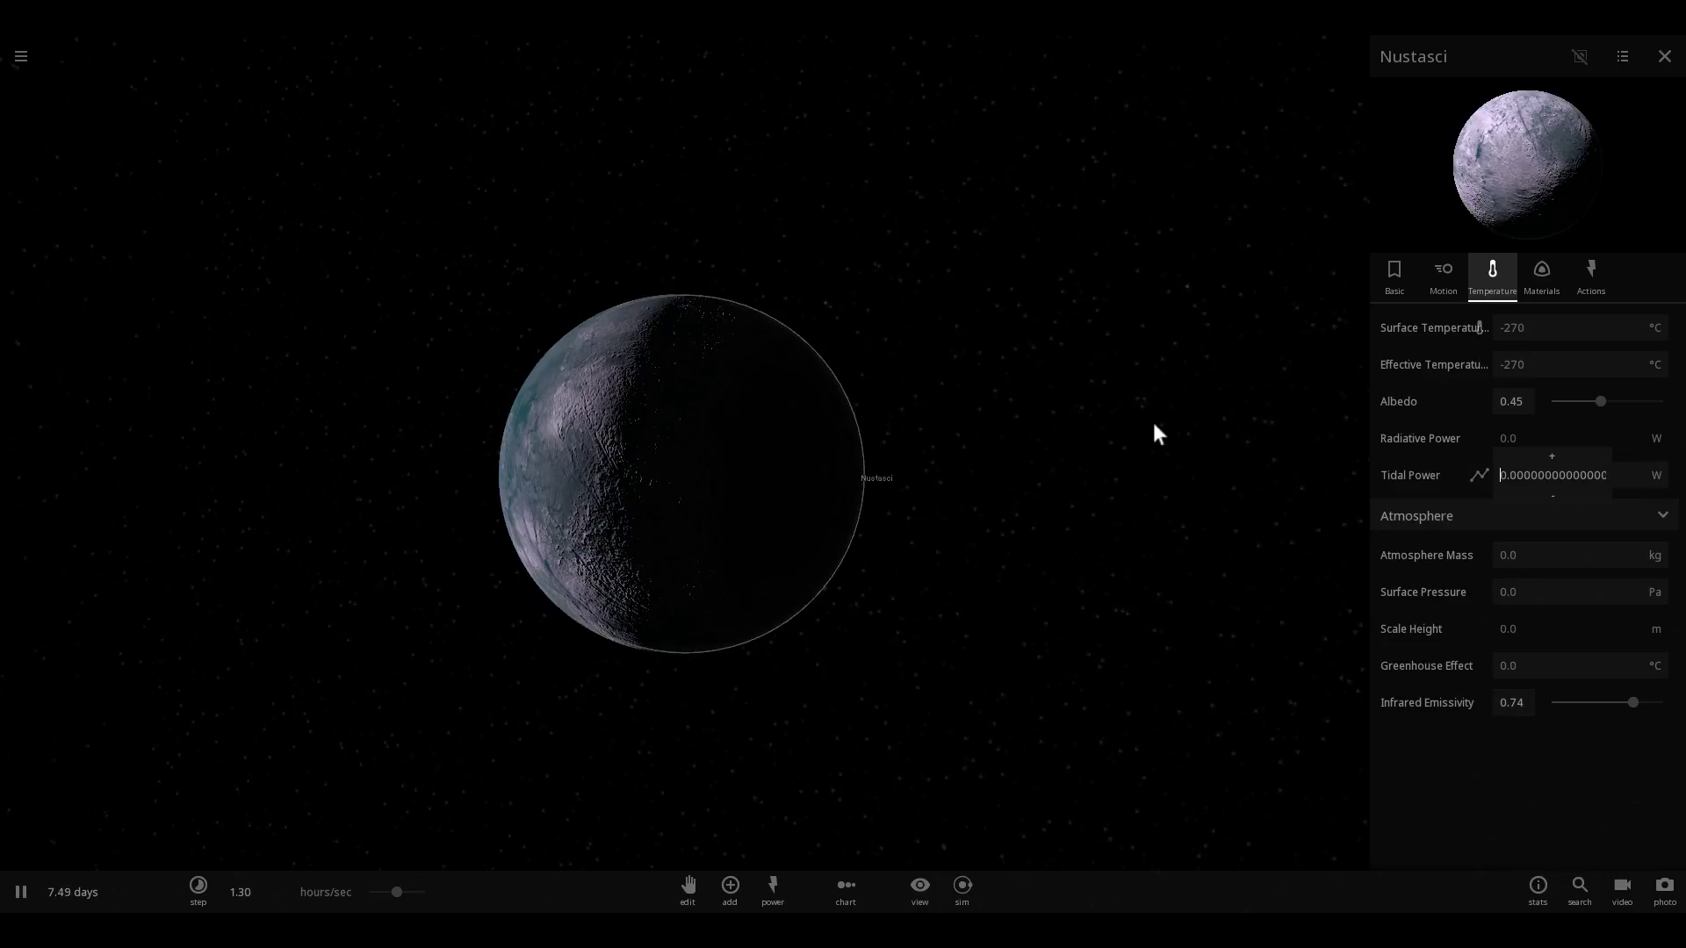
Step: Examine the lit and dark sides of Nustasci from several angles and distances
left_click_drag(1153, 423, 841, 364)
scroll(950, 405, "down", 3)
scroll(841, 364, "up", 1)
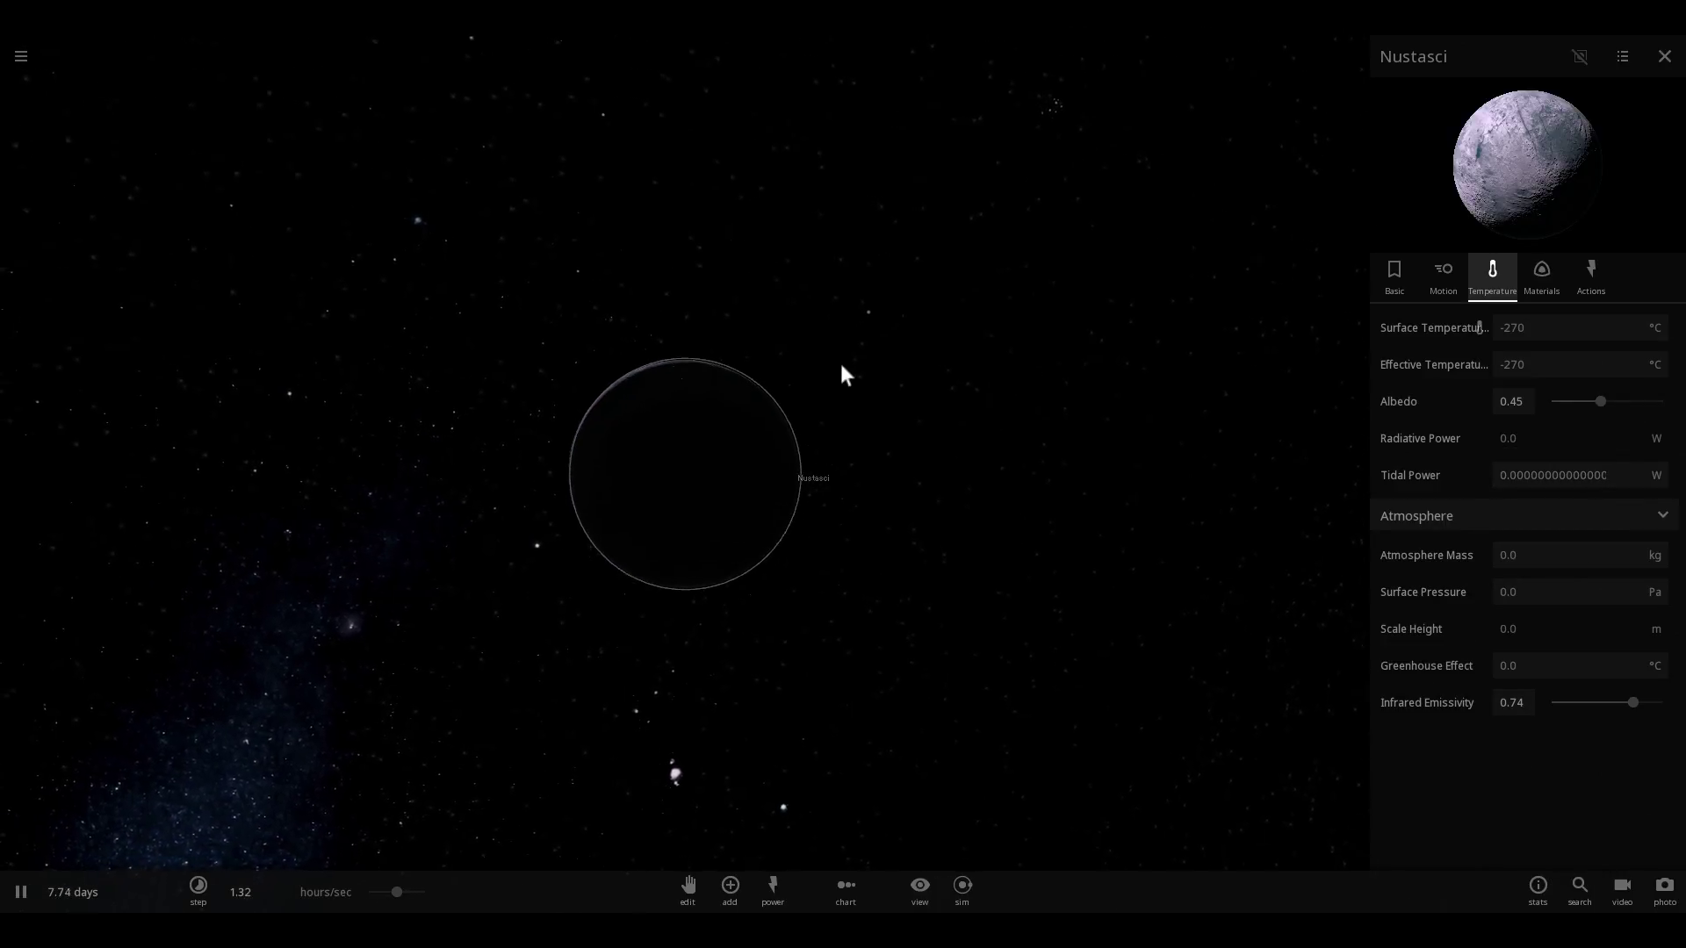
scroll(843, 373, "up", 4)
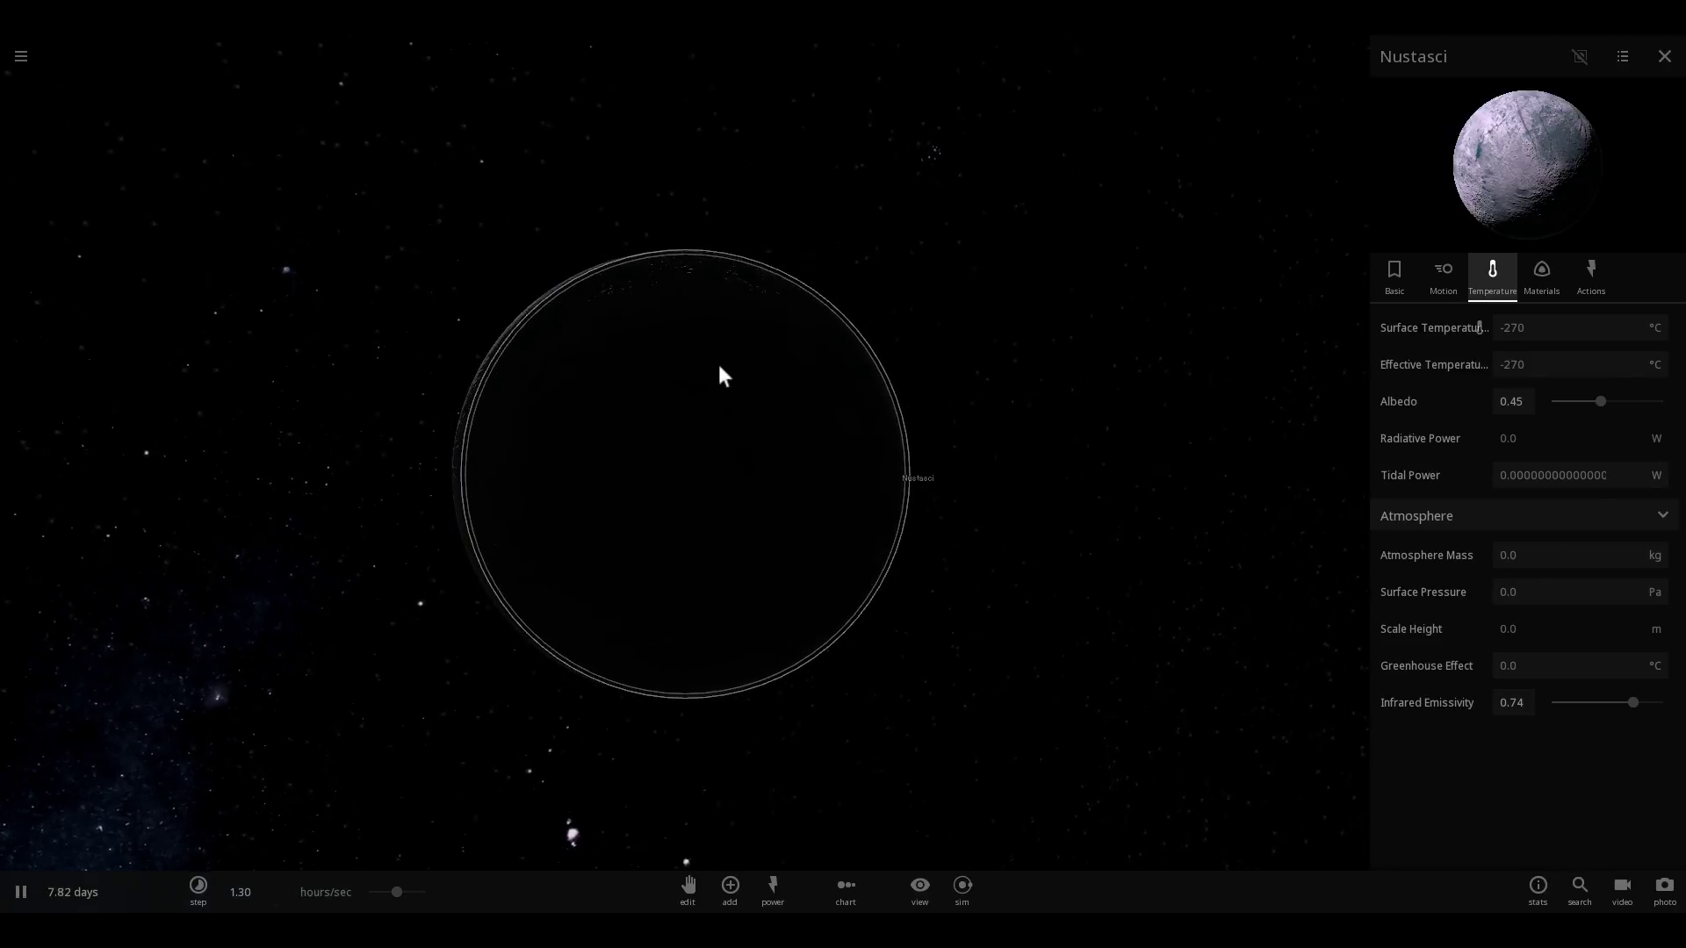
scroll(768, 360, "down", 4)
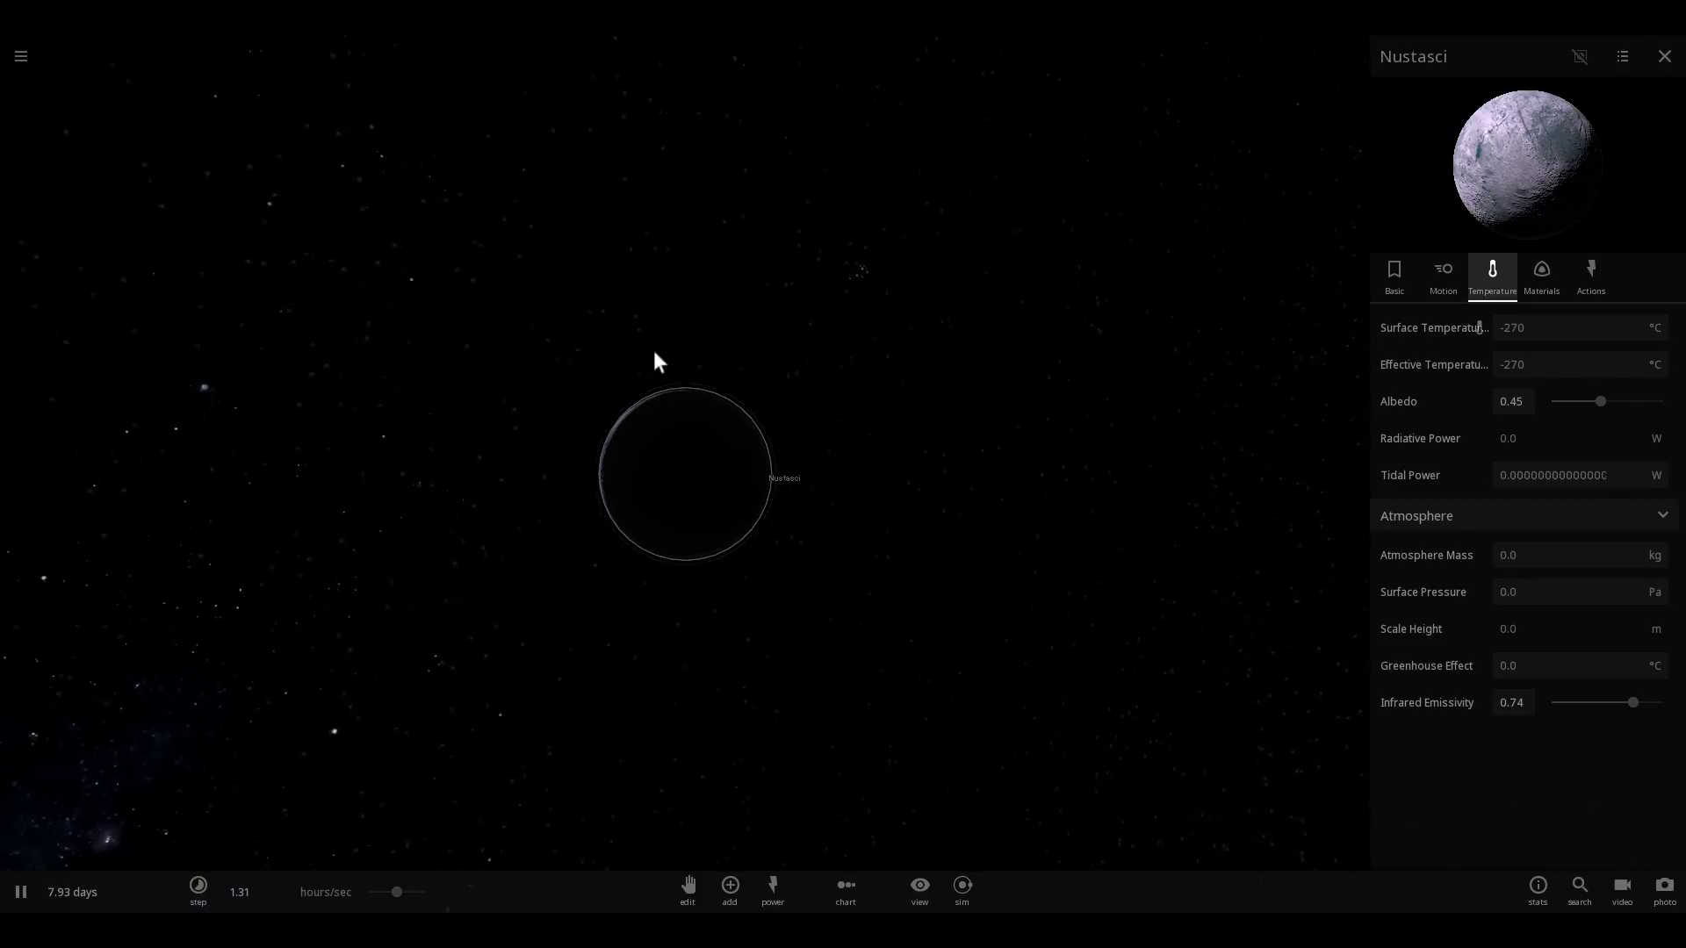
left_click_drag(634, 343, 801, 484)
scroll(802, 503, "up", 6)
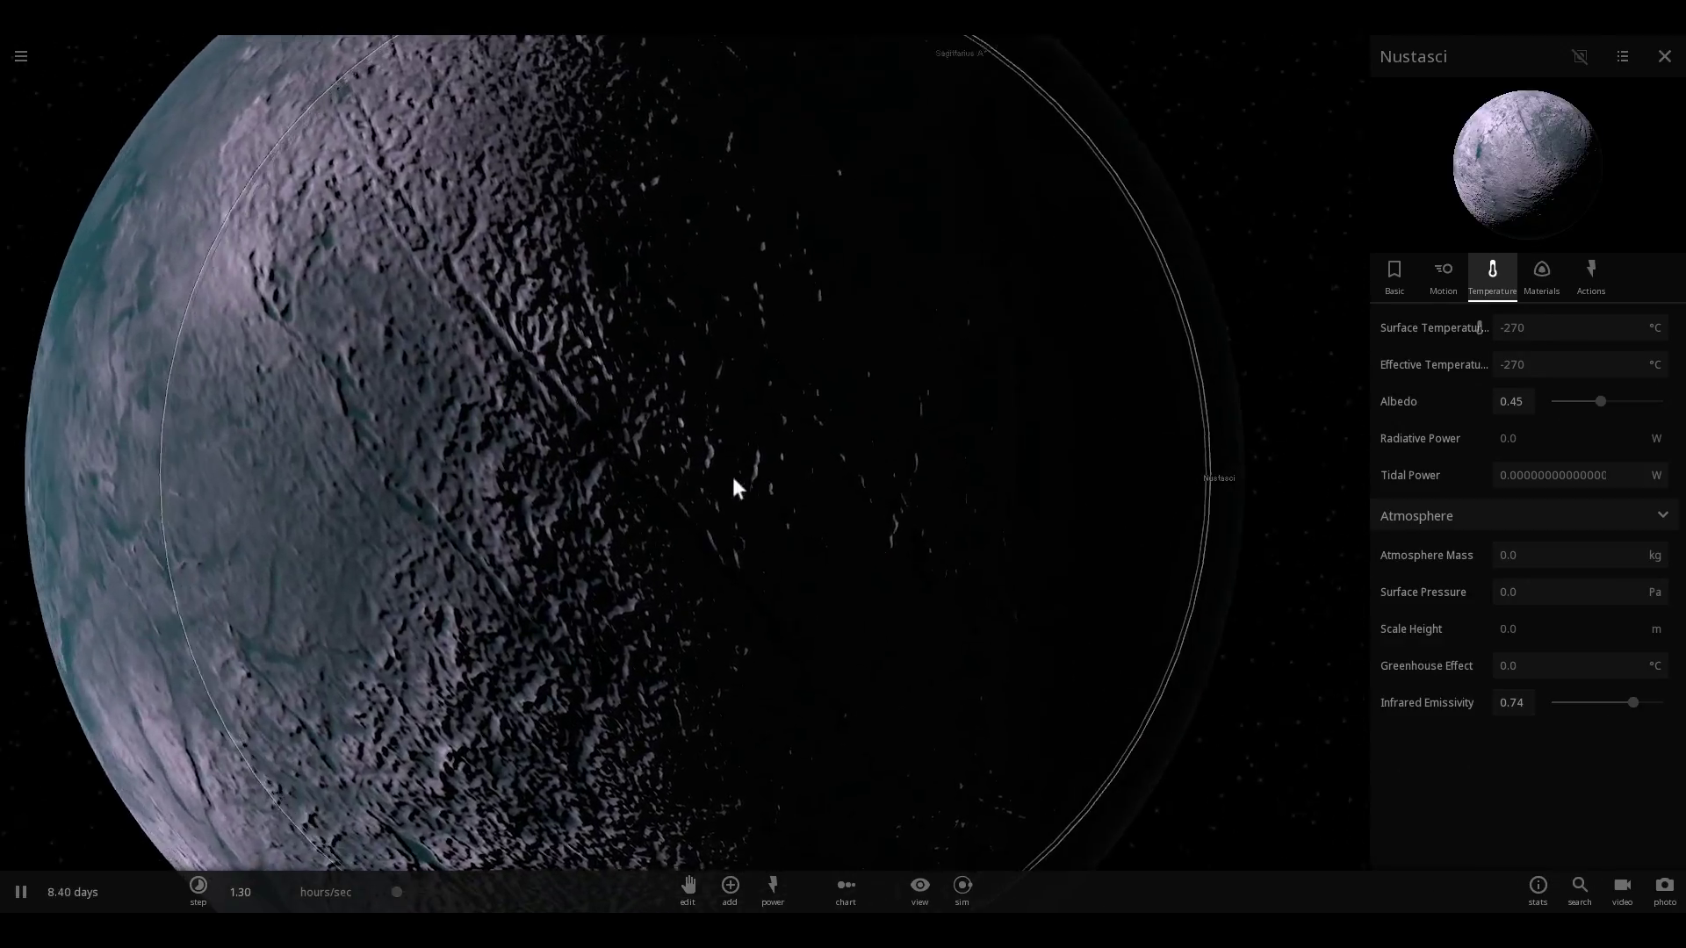
scroll(735, 486, "down", 5)
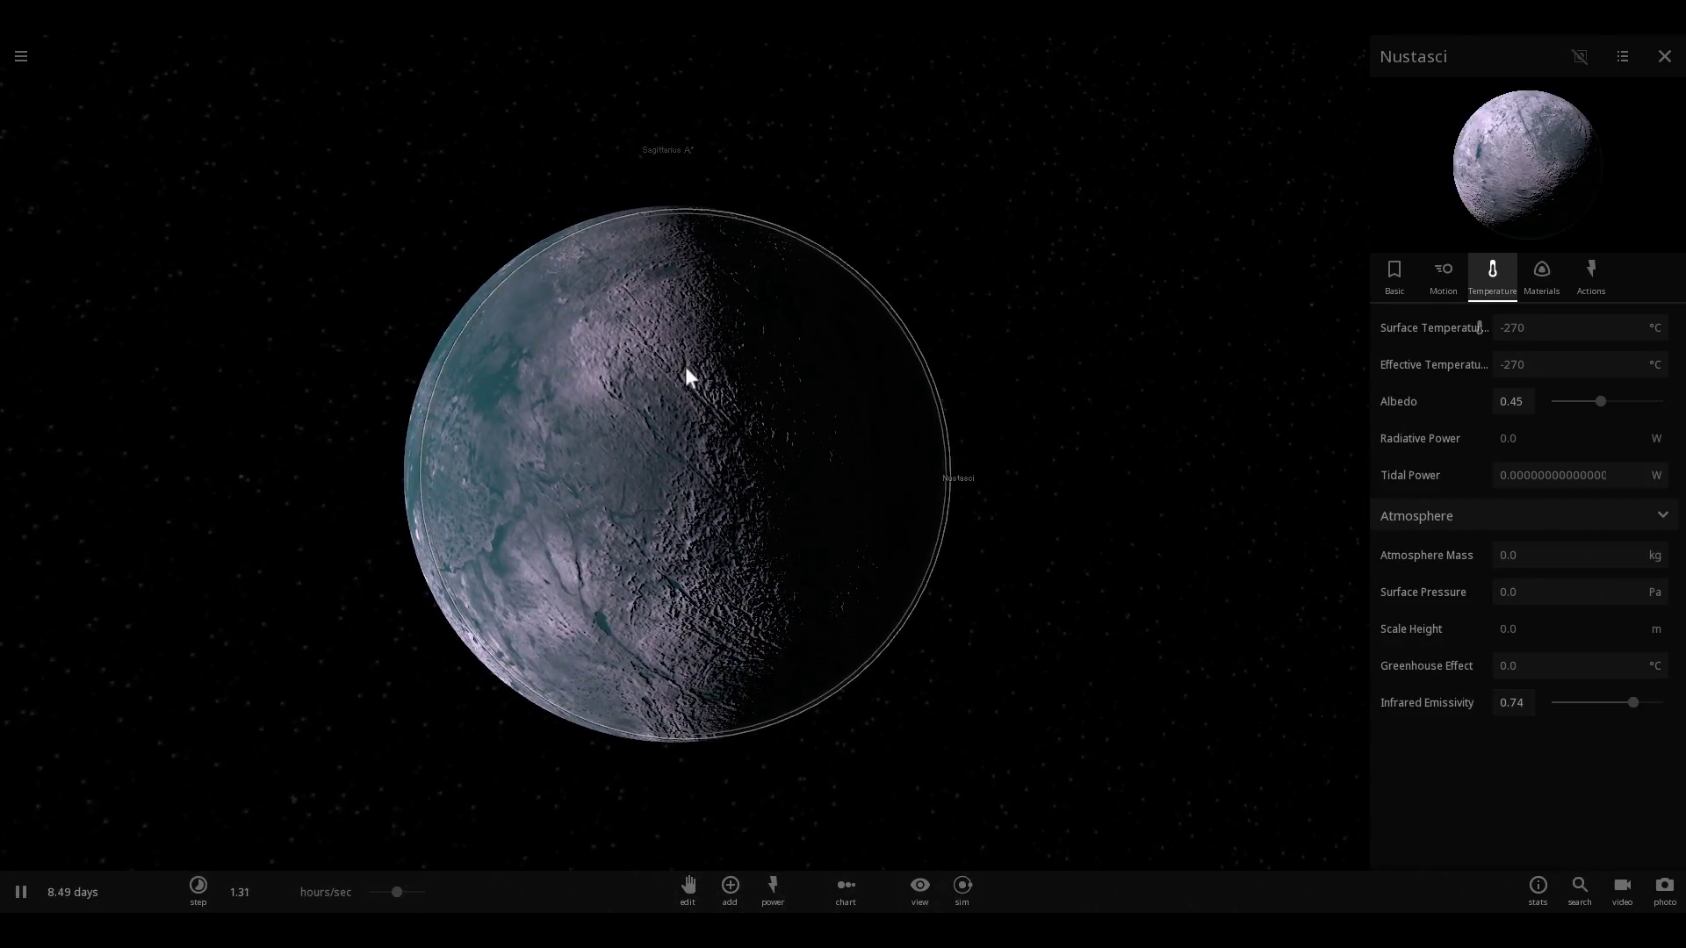
scroll(696, 386, "down", 4)
scroll(694, 404, "down", 4)
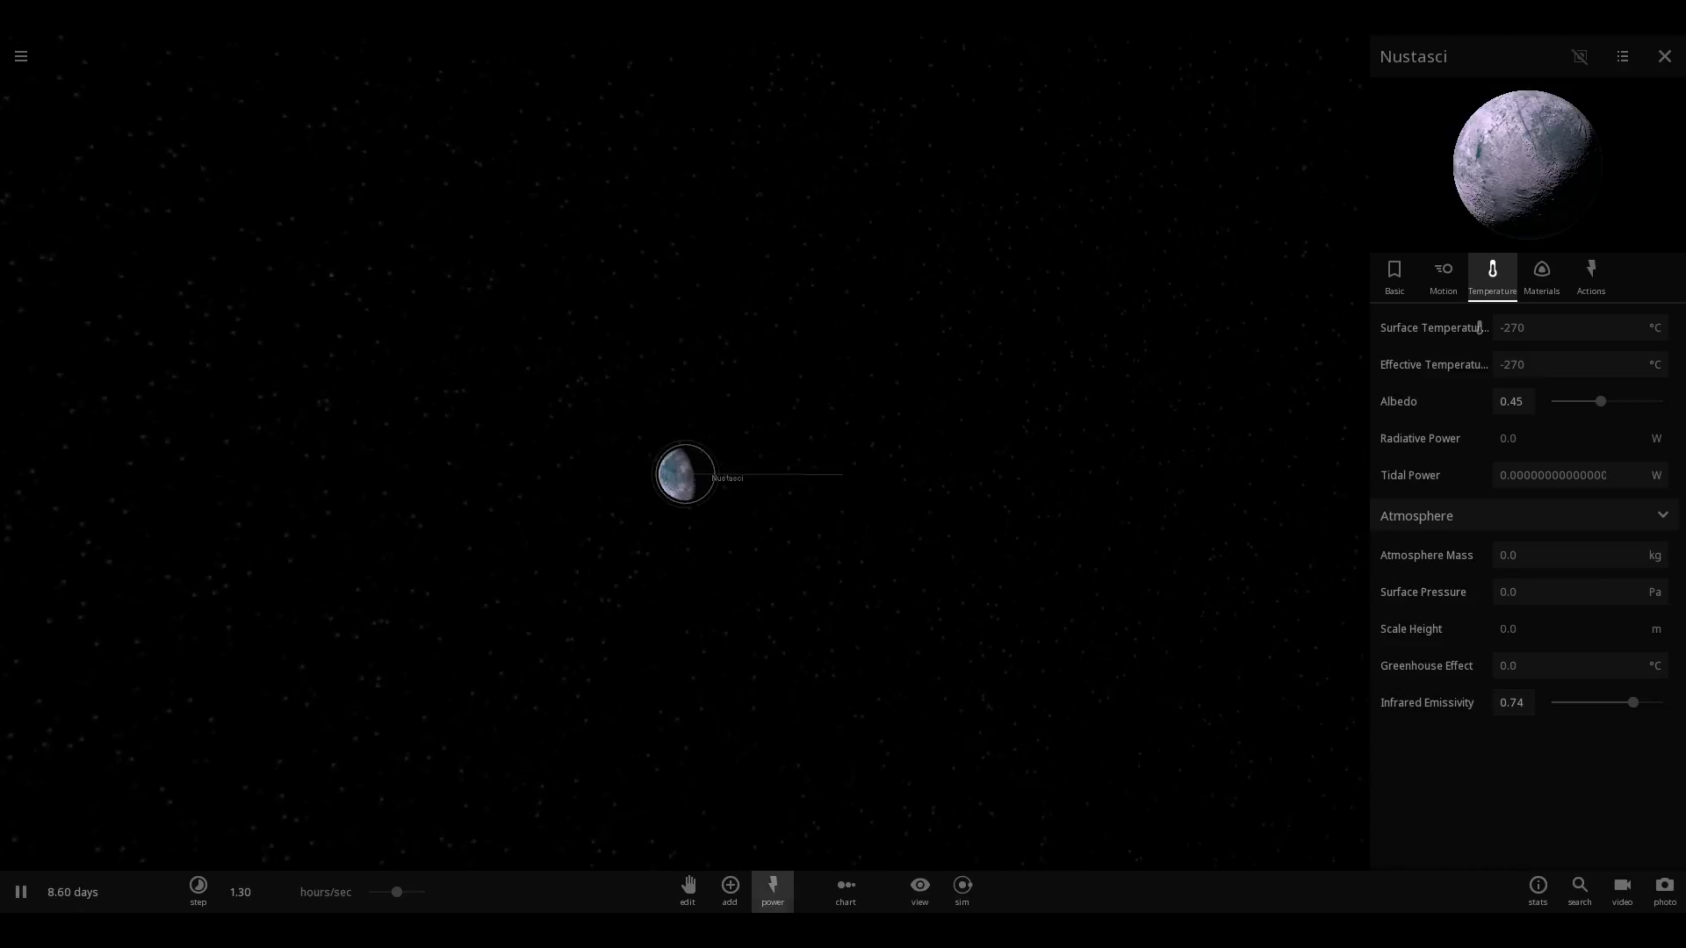
Step: Add the Moon in orbit around Nustasci and check the planet's tidal power with the simulation paused, then resume it
left_click(716, 890)
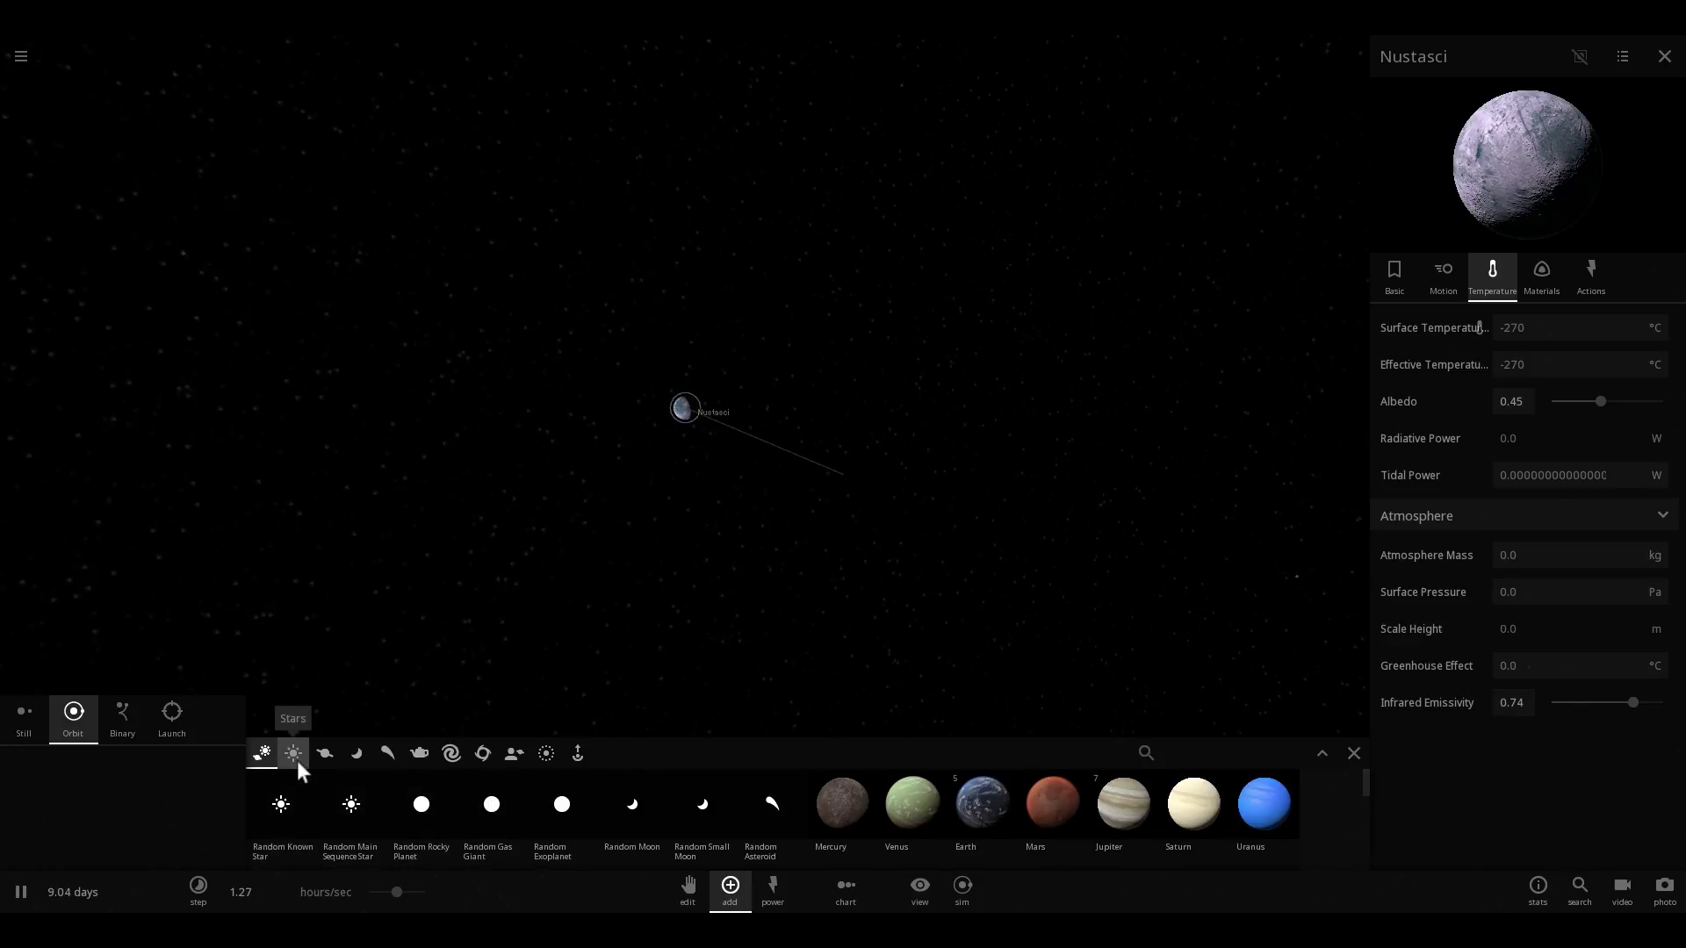
left_click(356, 752)
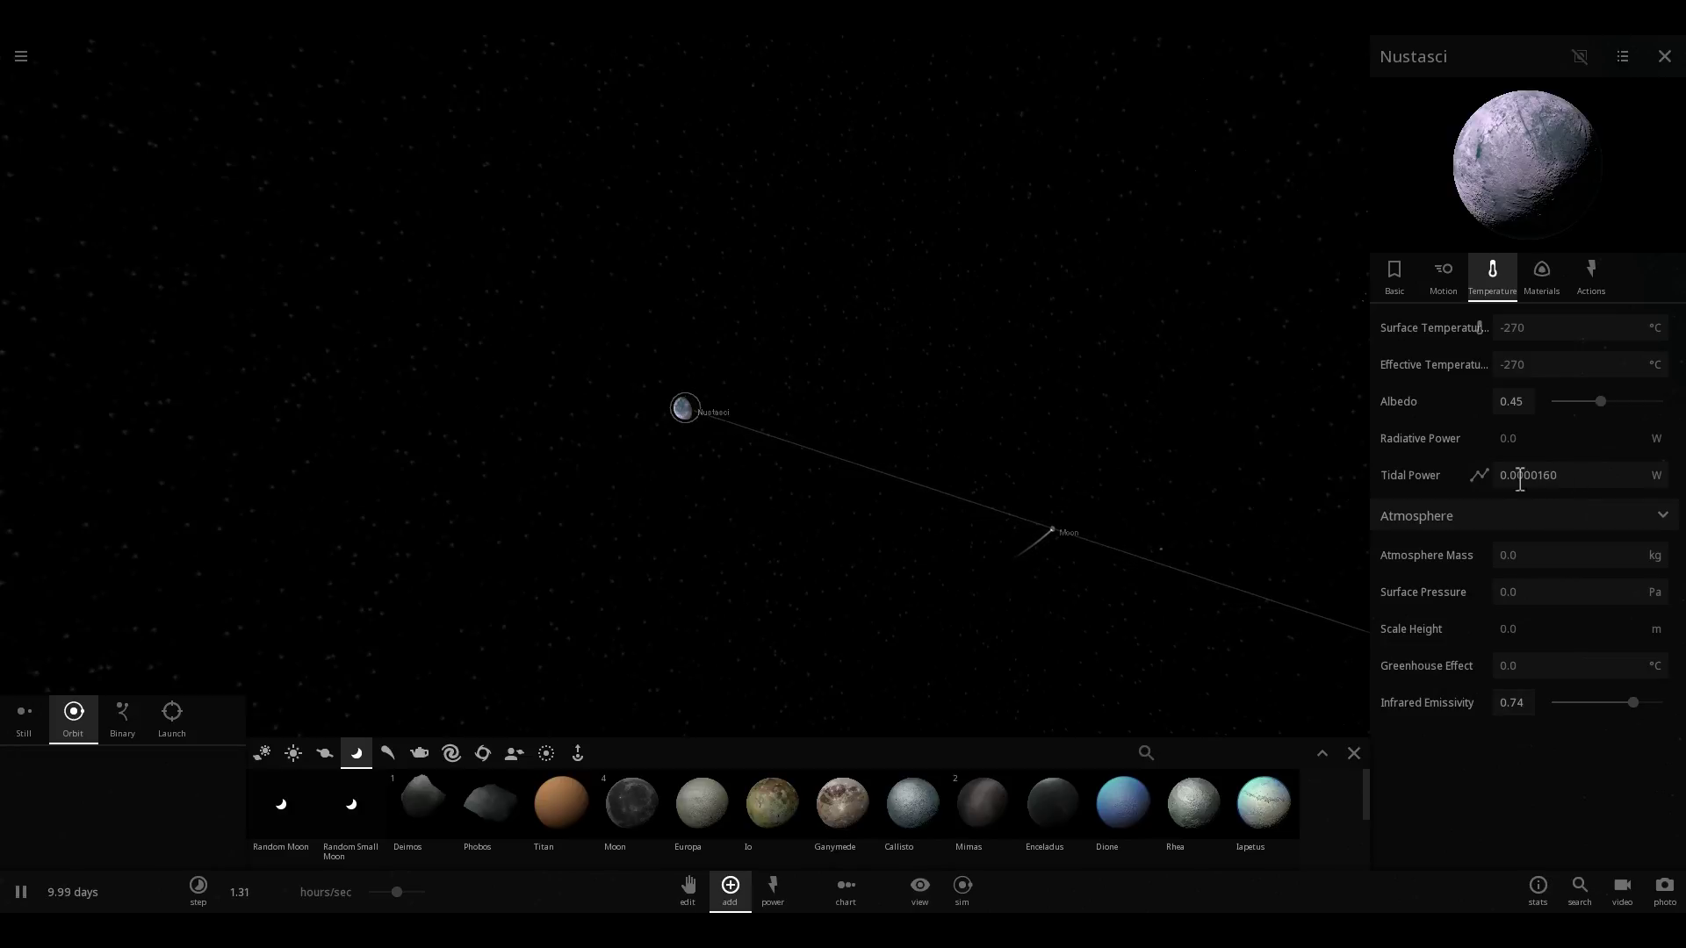
key("space")
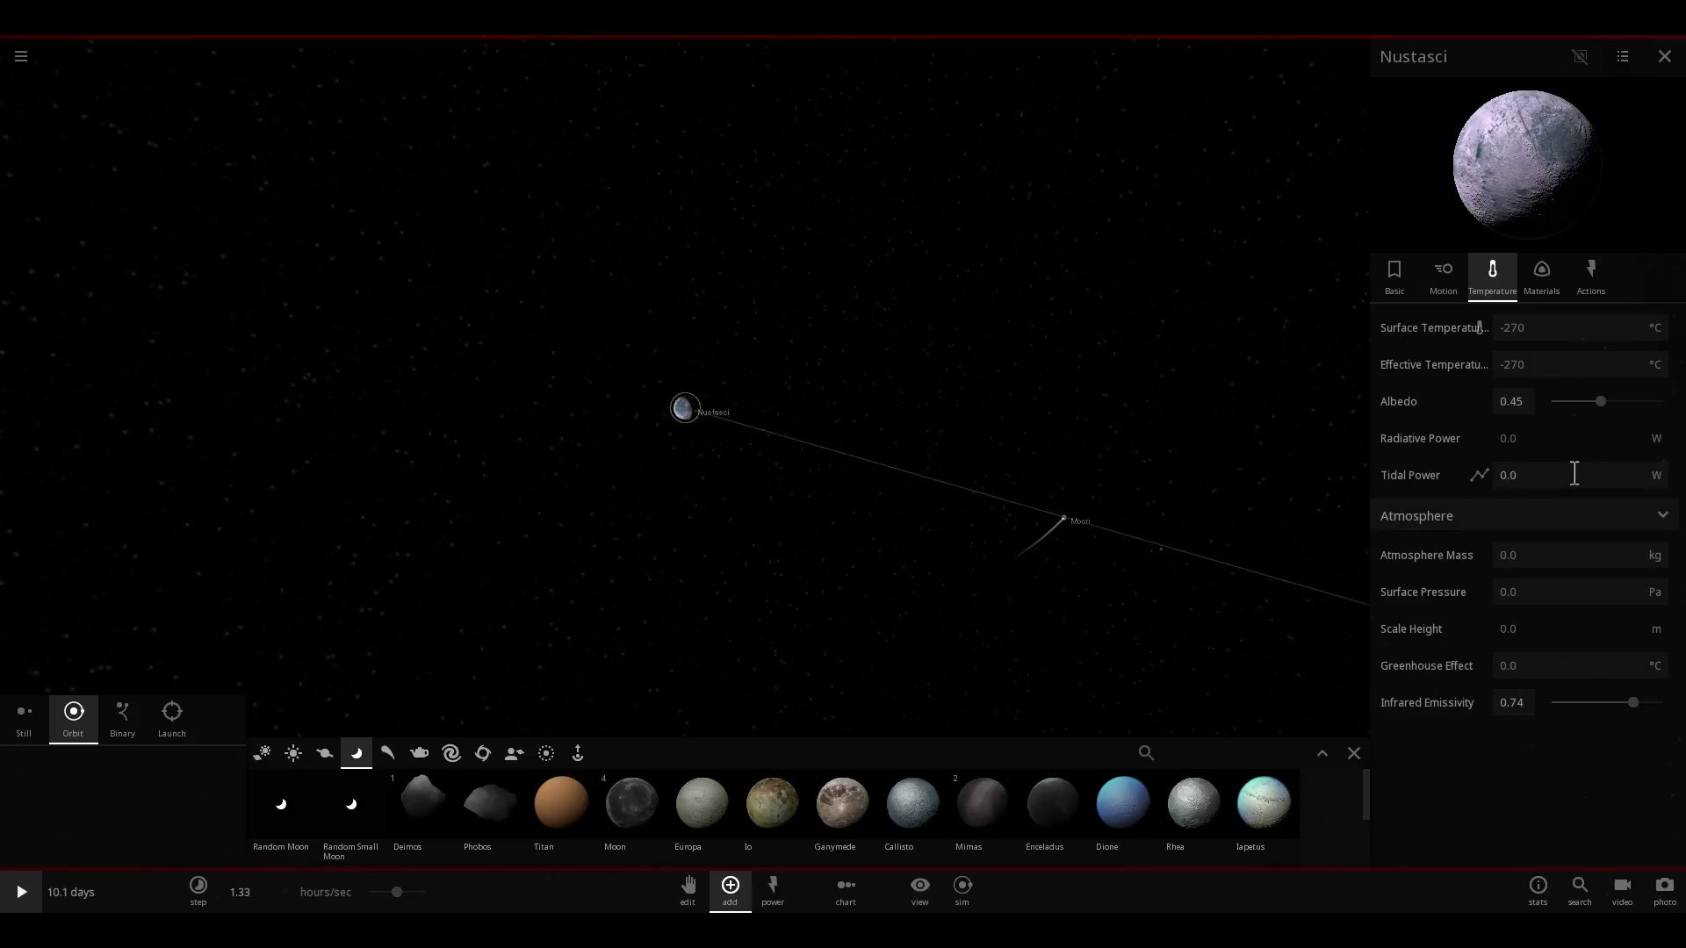
key("space")
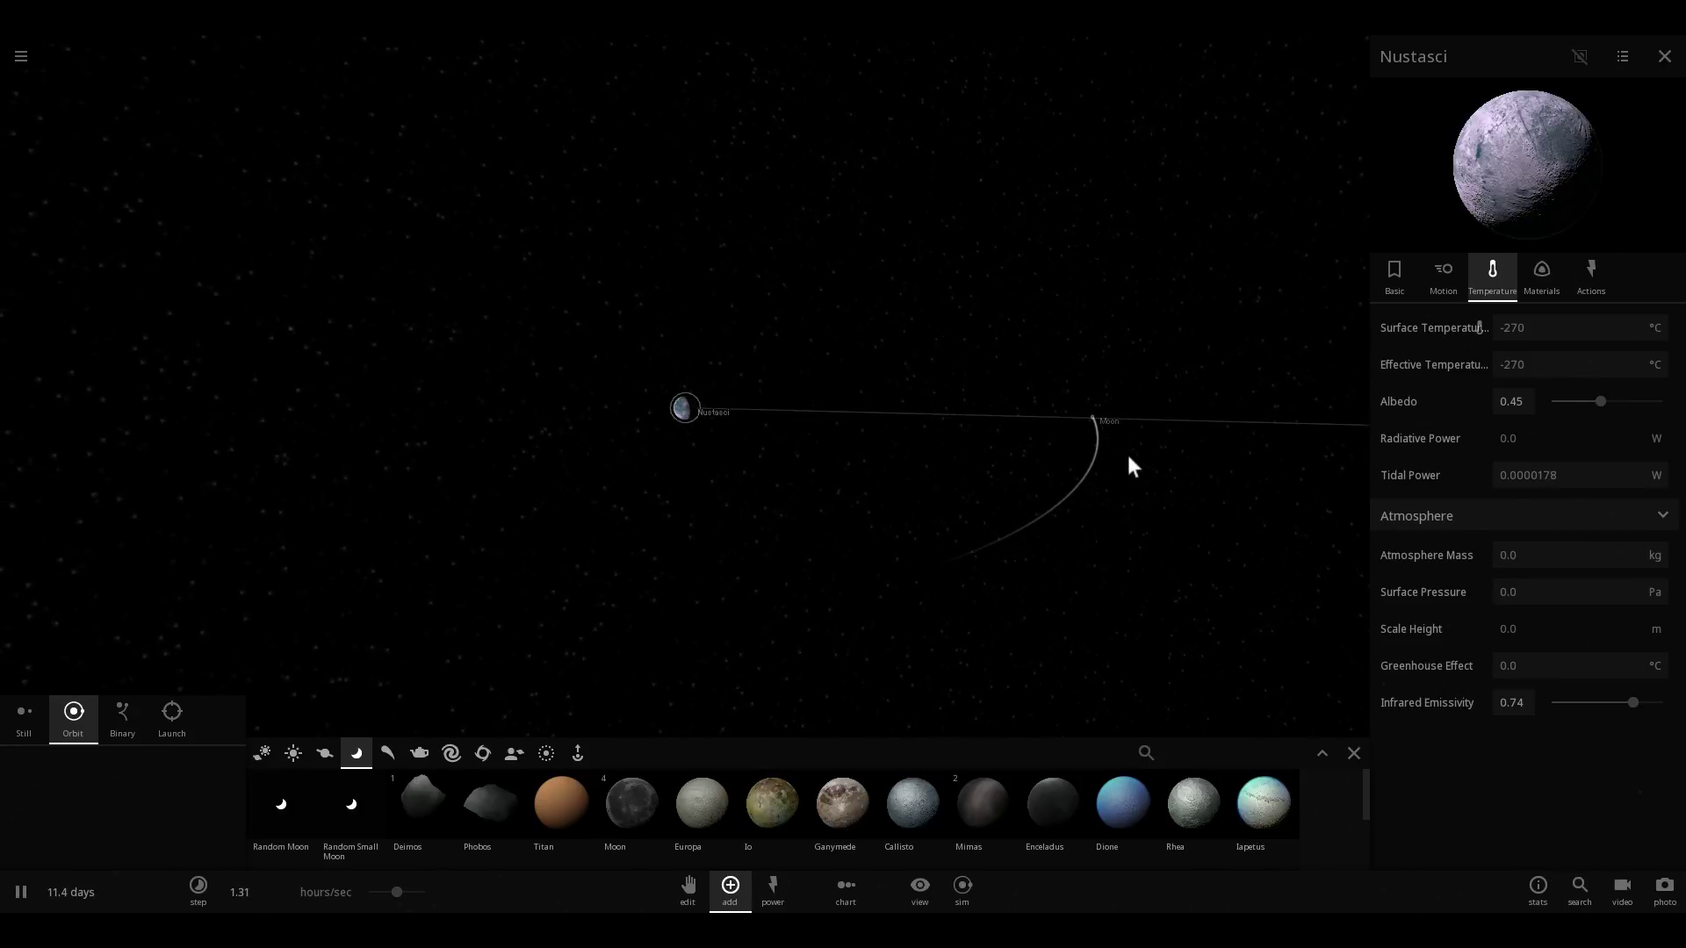
left_click_drag(1151, 466, 1141, 399)
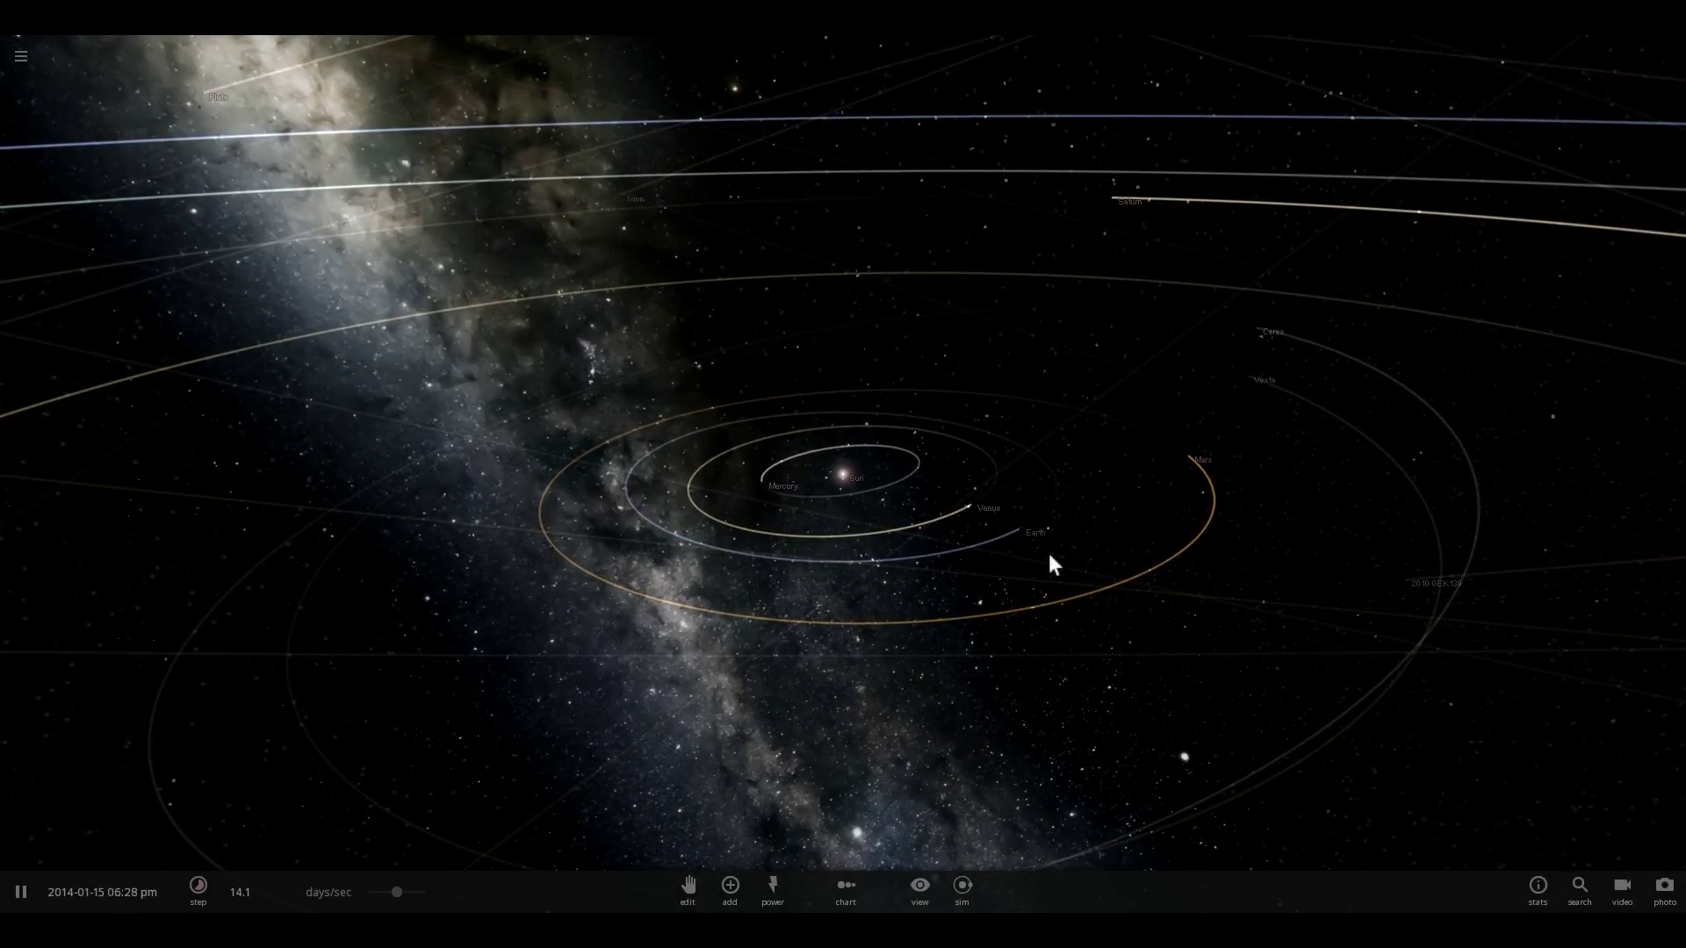
Step: Focus the view on Earth and examine the solar system from farther away and several angles
double_click(1055, 523)
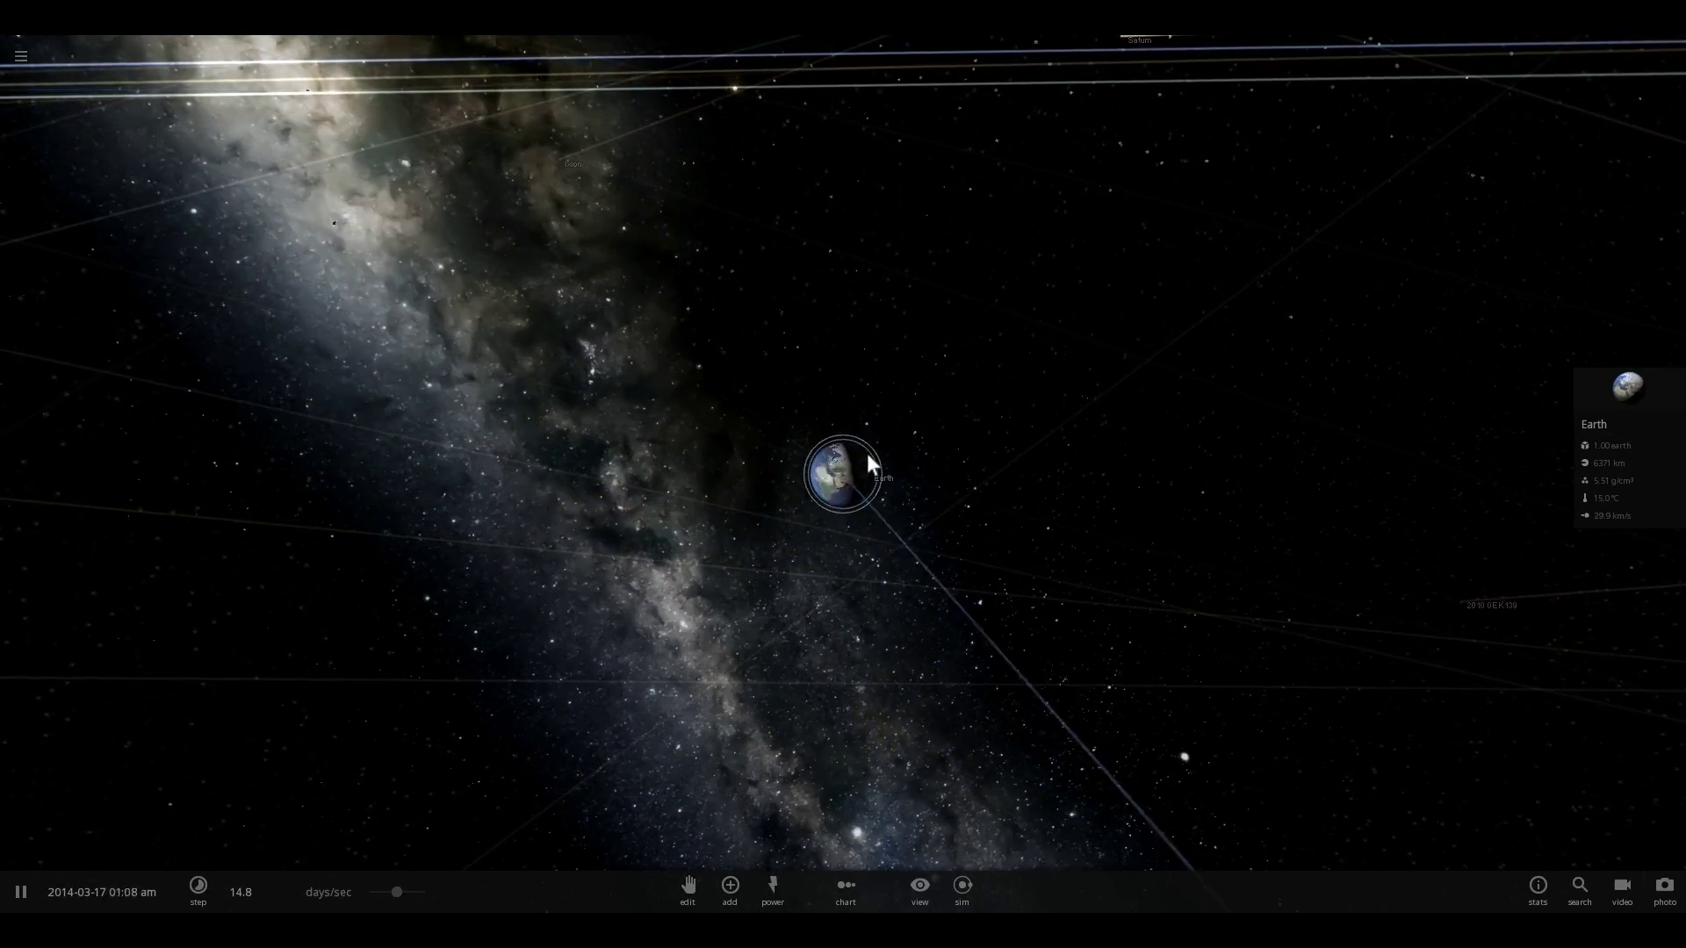
left_click_drag(866, 453, 620, 465)
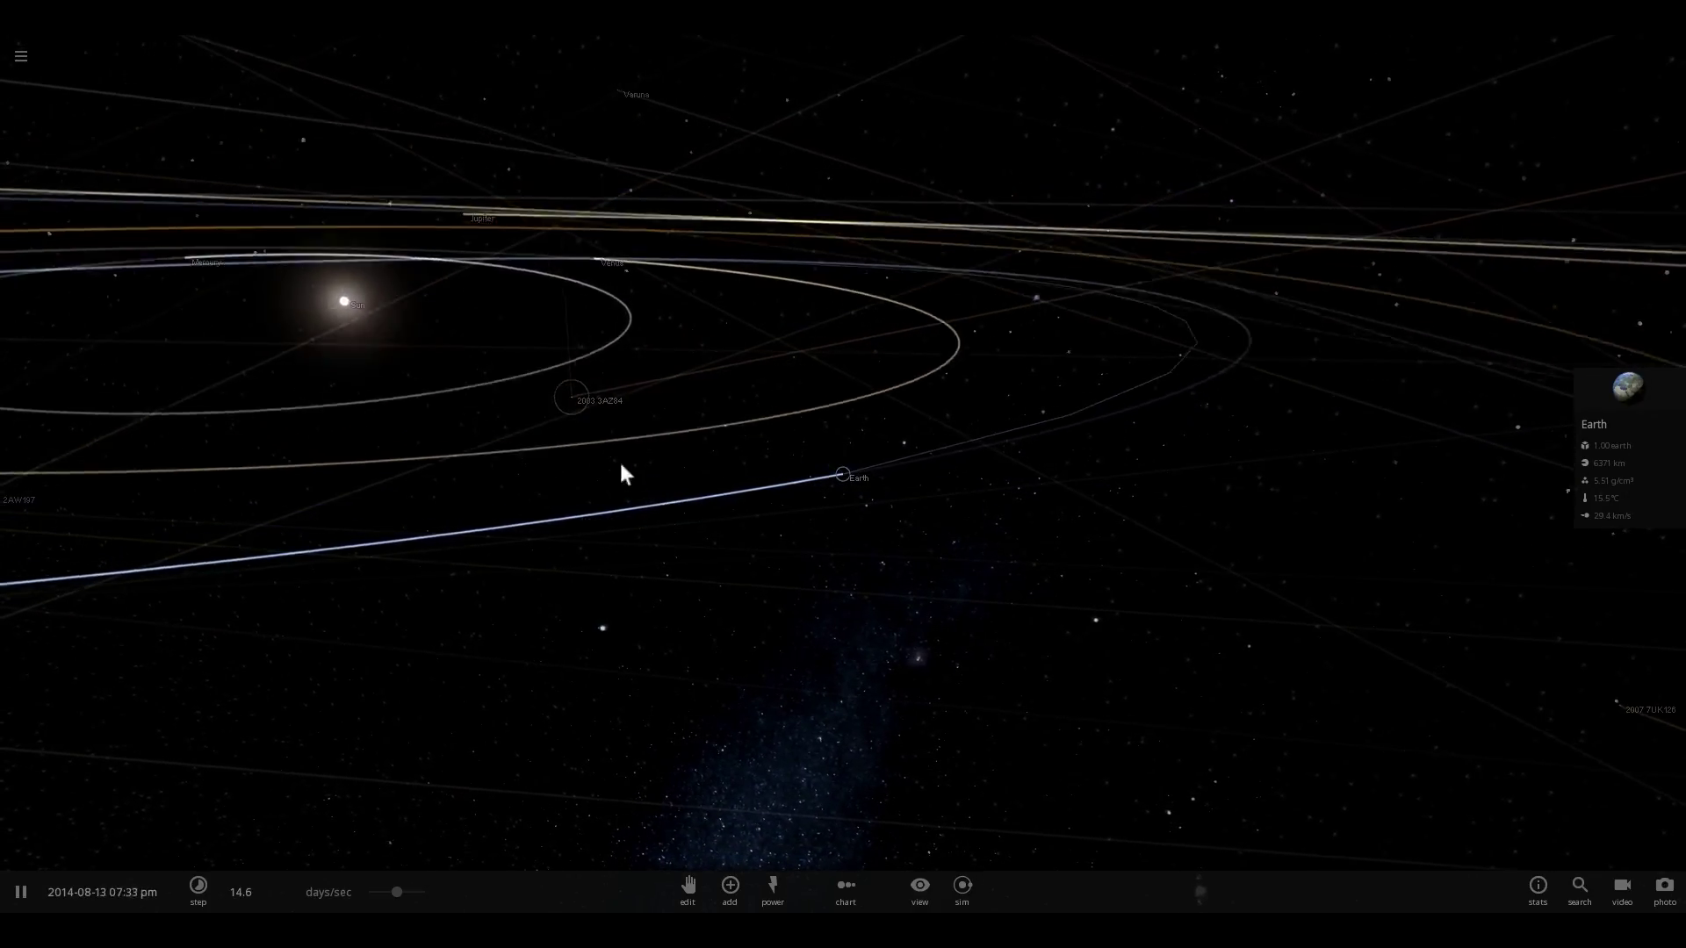
scroll(620, 474, "down", 10)
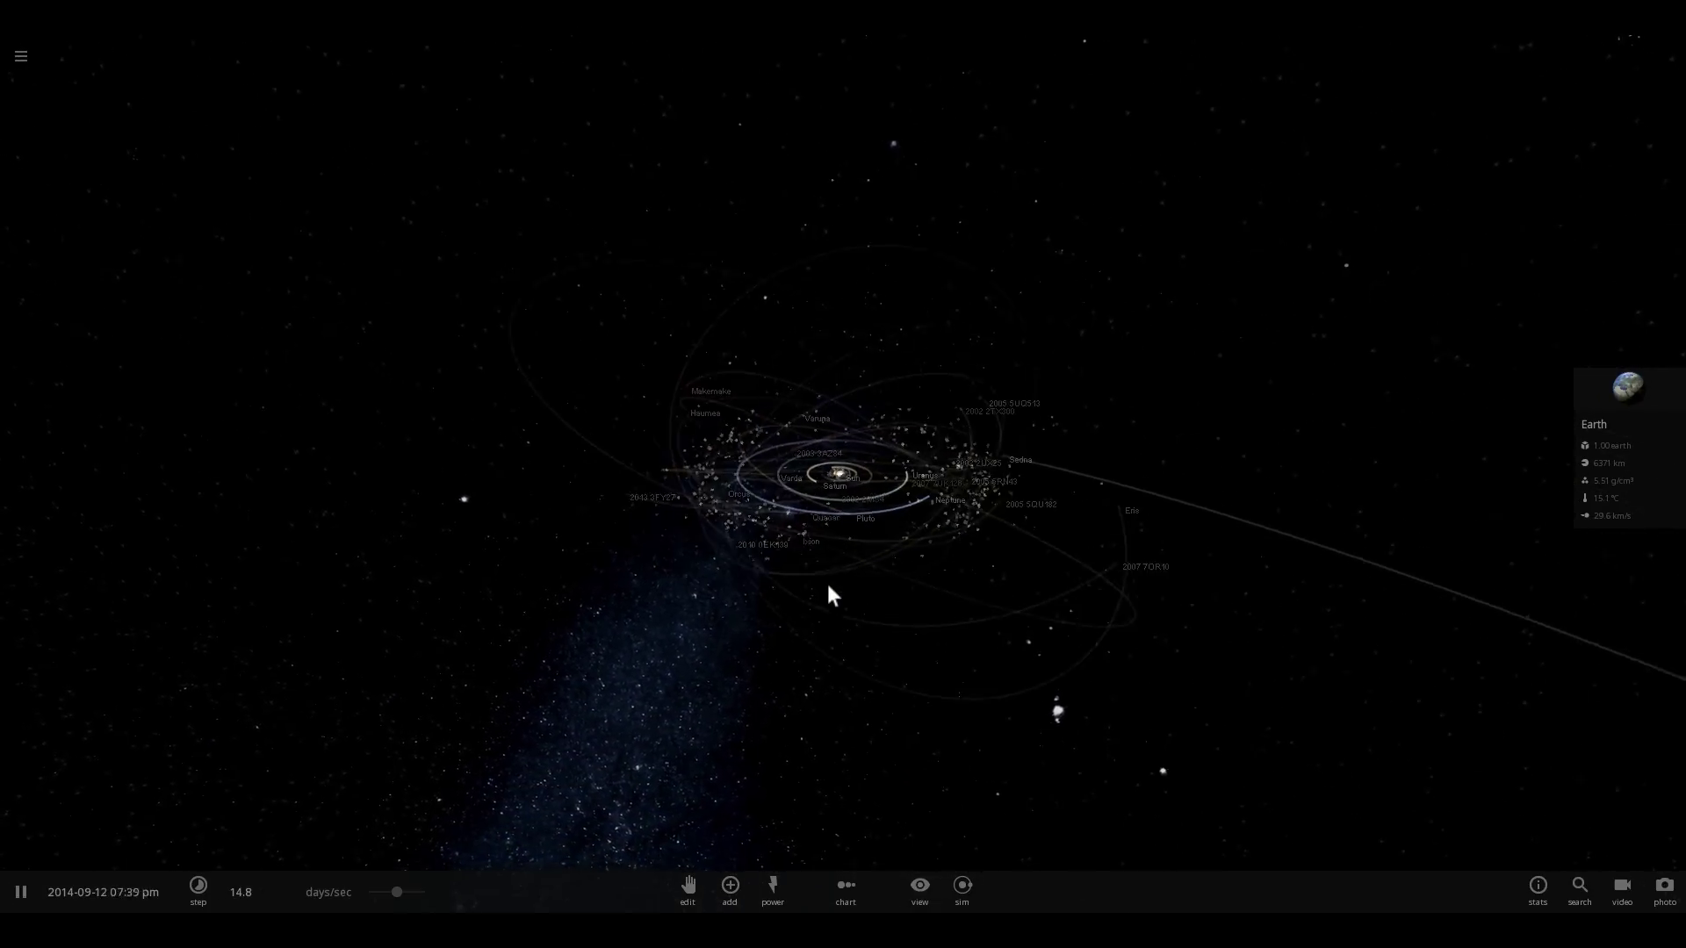
left_click_drag(828, 588, 603, 489)
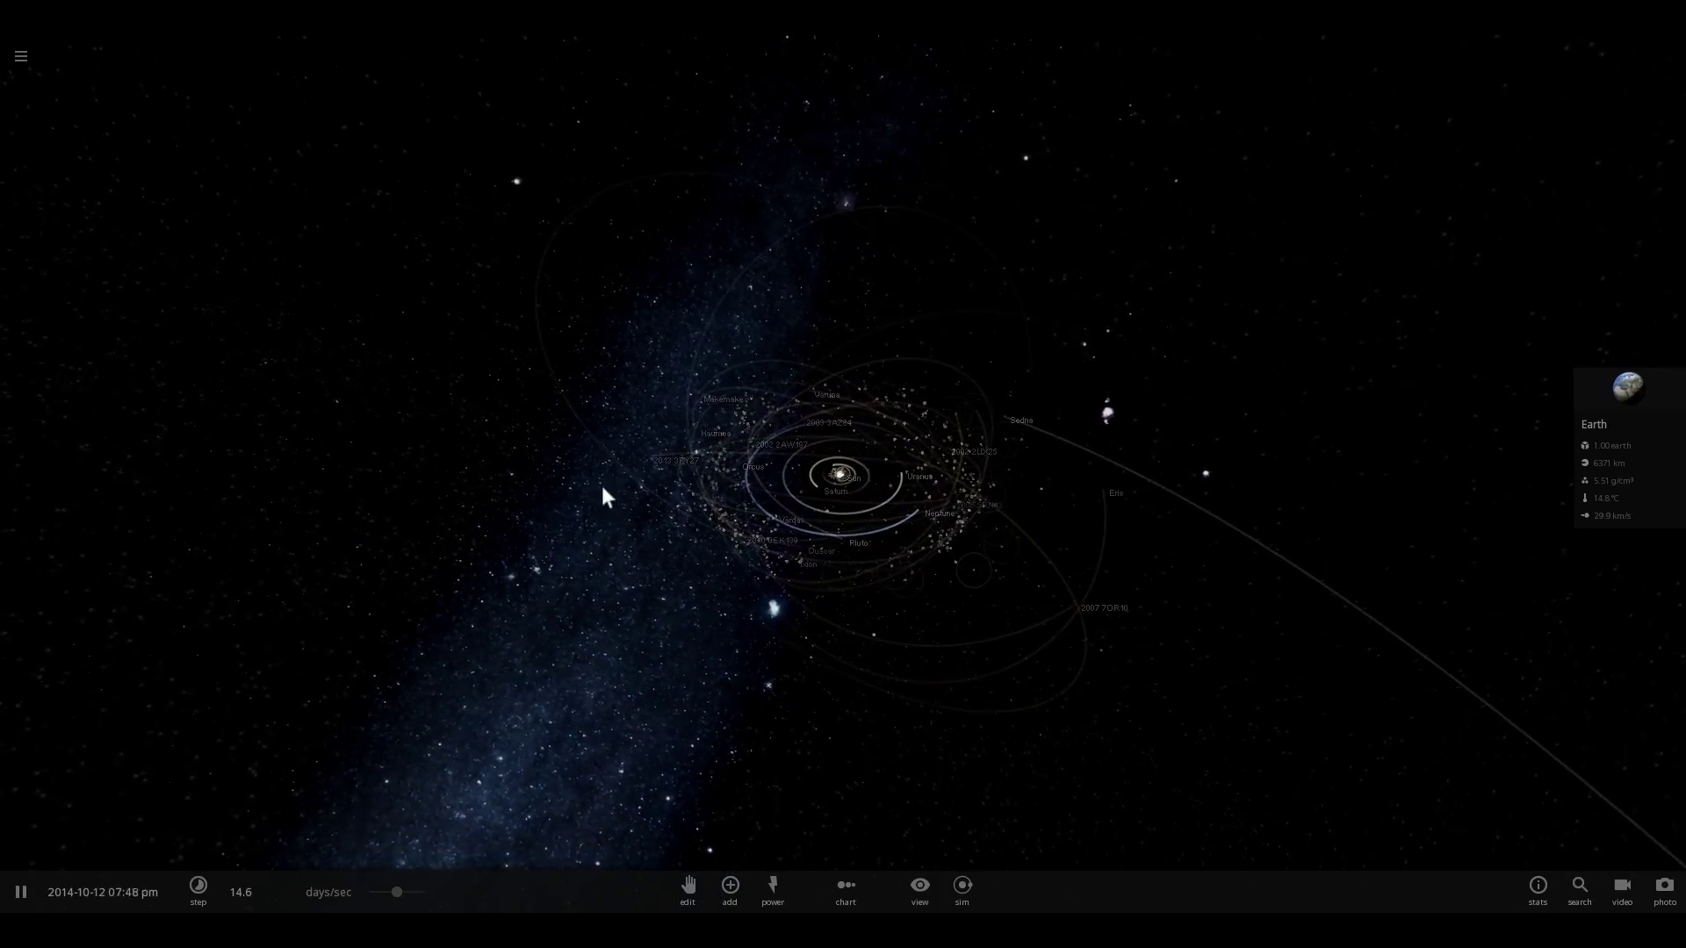
scroll(908, 492, "down", 10)
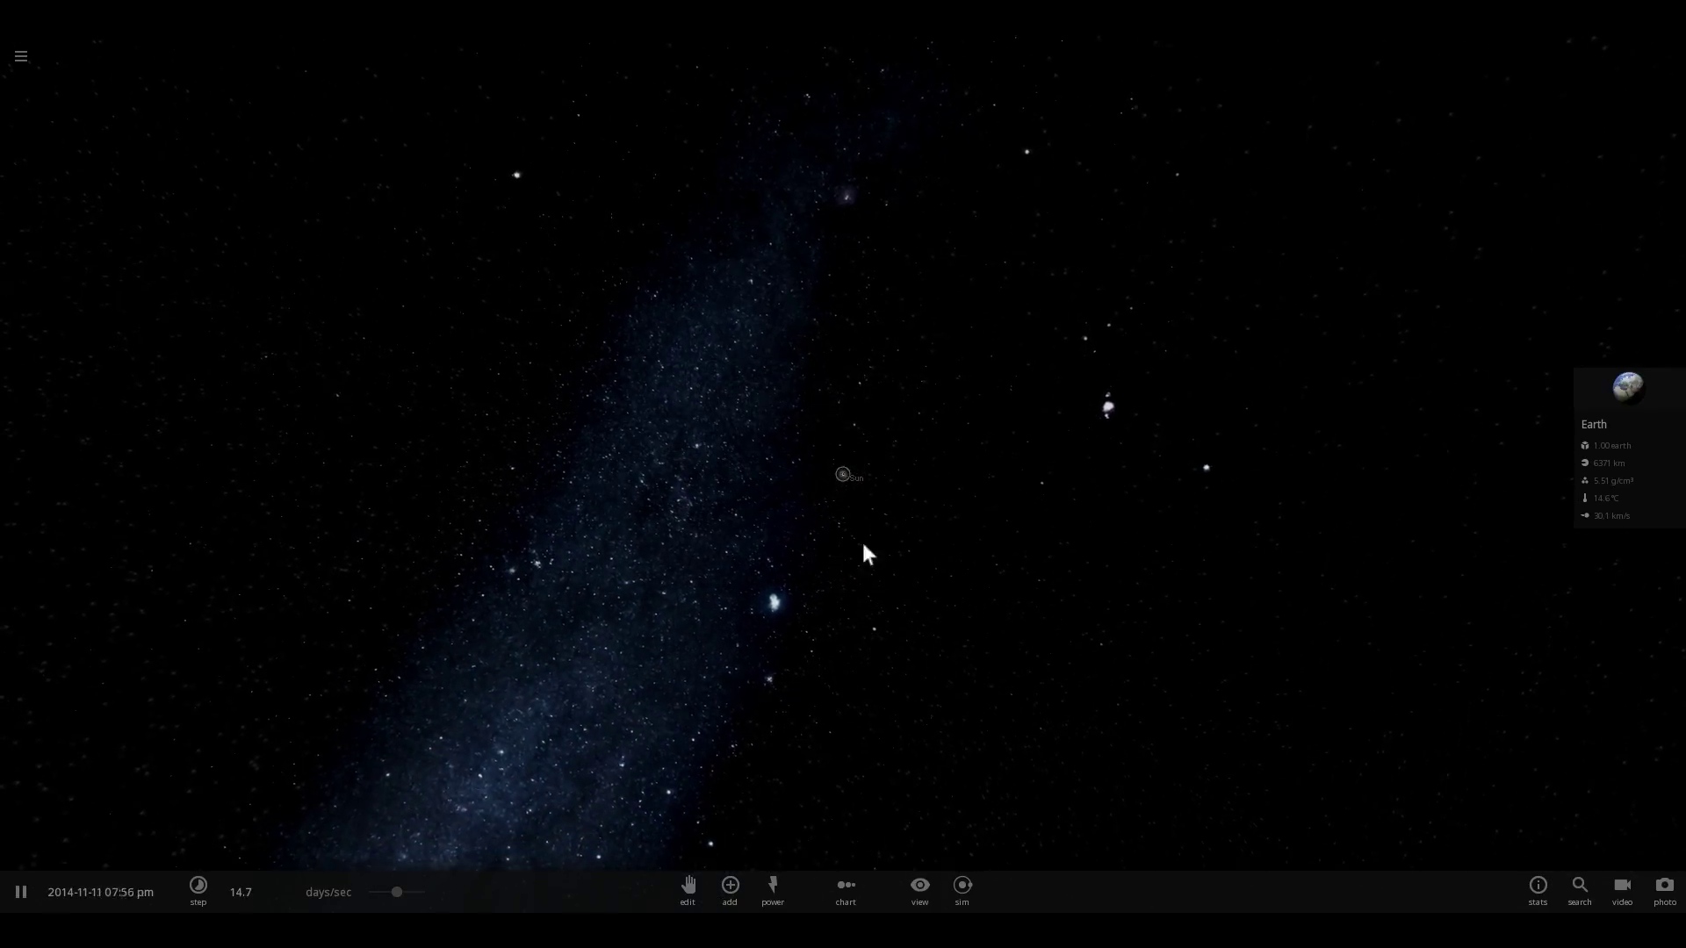
left_click_drag(864, 546, 788, 576)
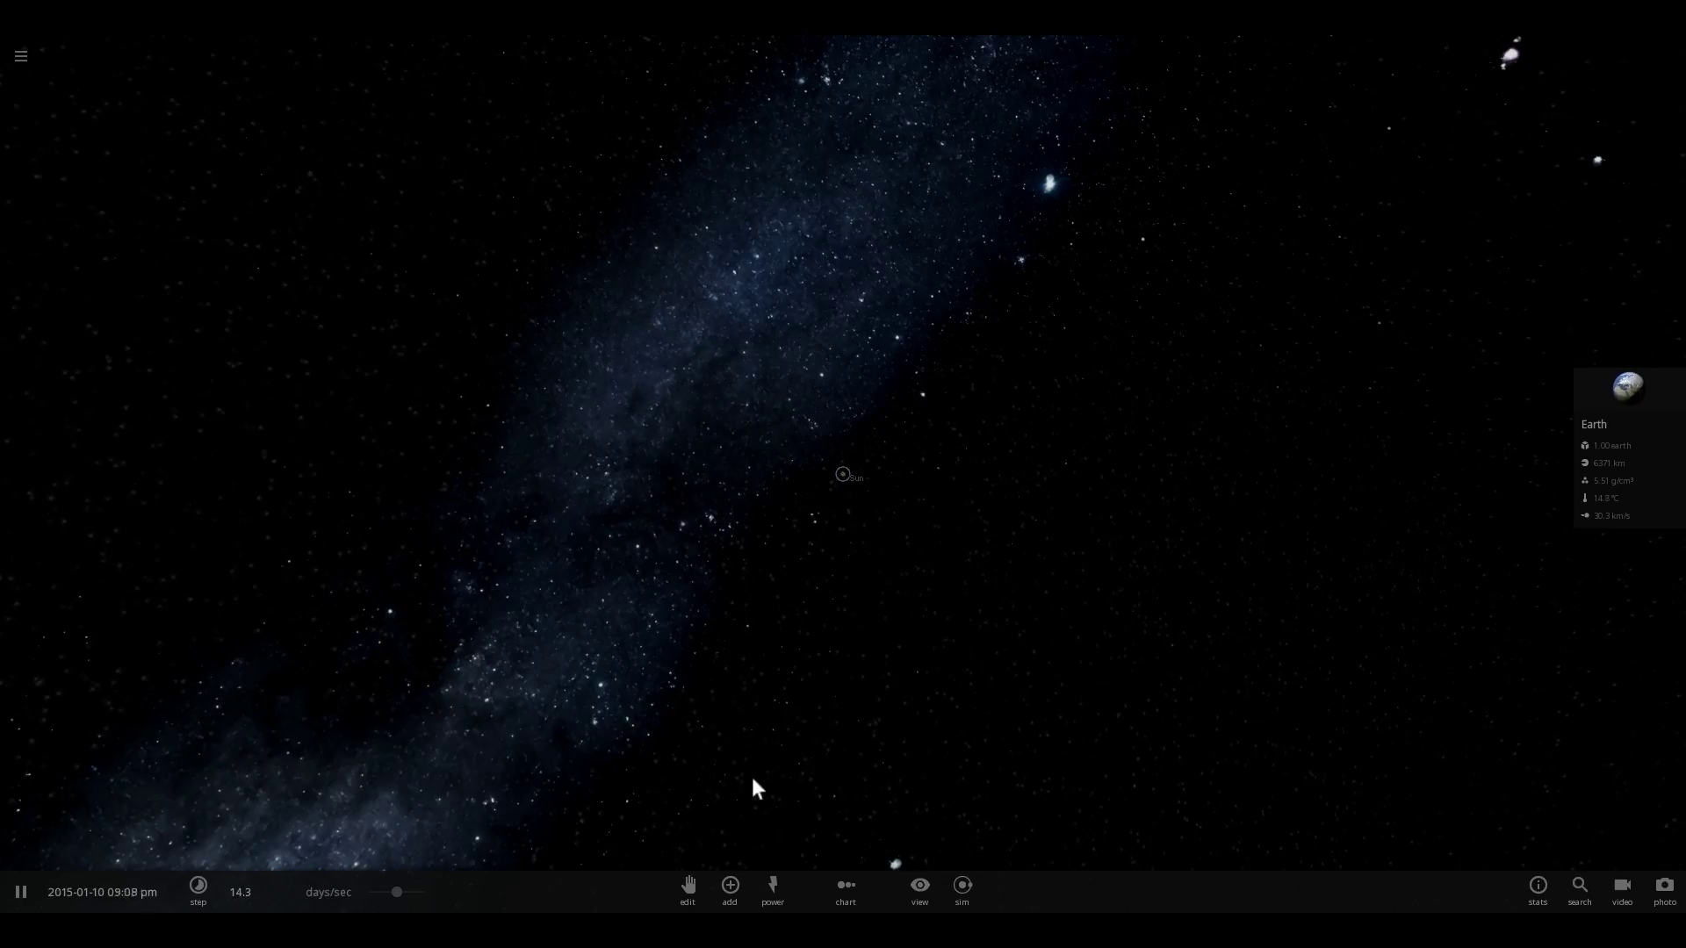
Step: Add the Andromeda galaxy in orbit around the solar system at a great distance and focus the view on its central black hole
left_click(729, 887)
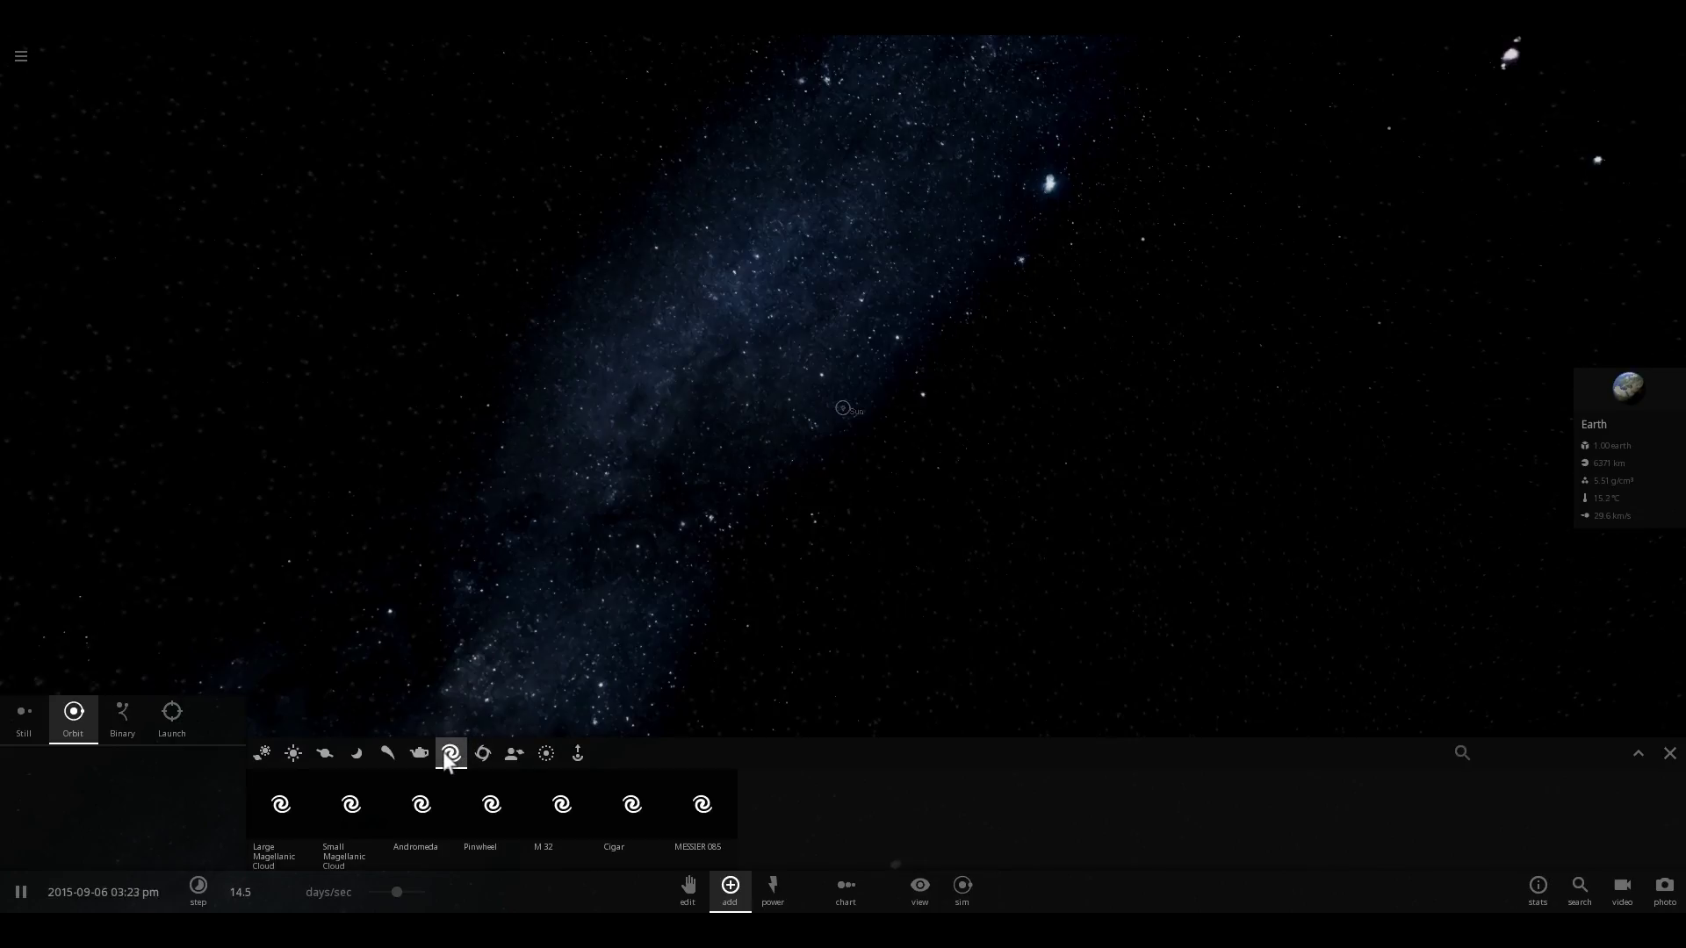
left_click(428, 808)
scroll(506, 613, "down", 5)
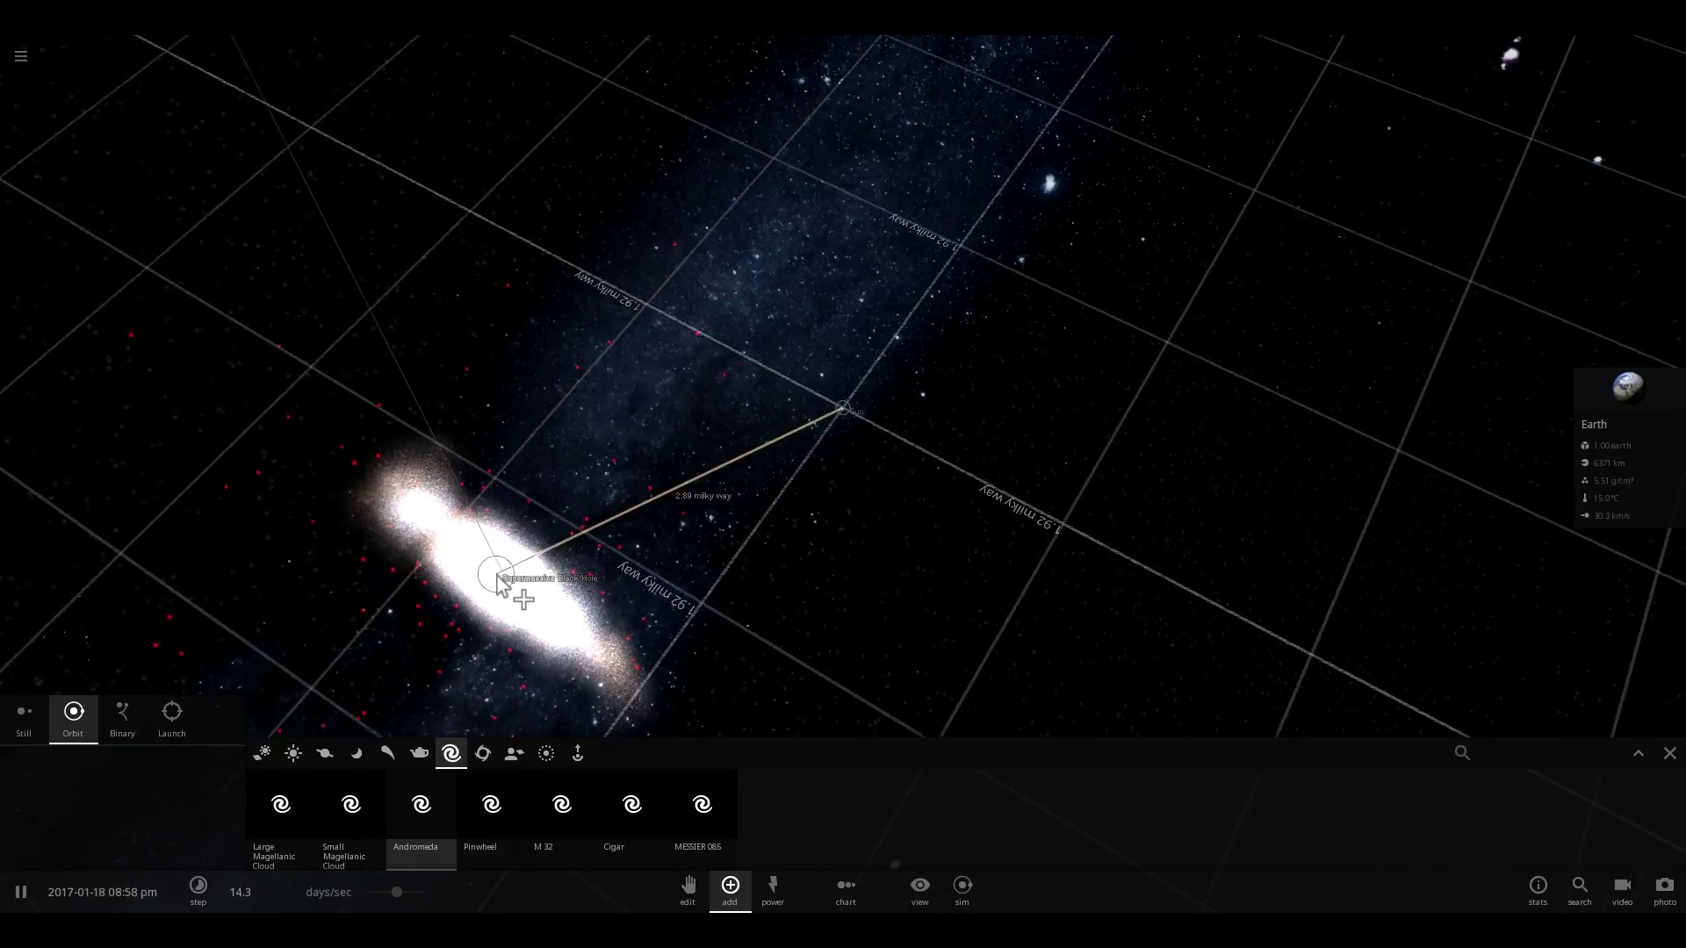
scroll(496, 575, "down", 3)
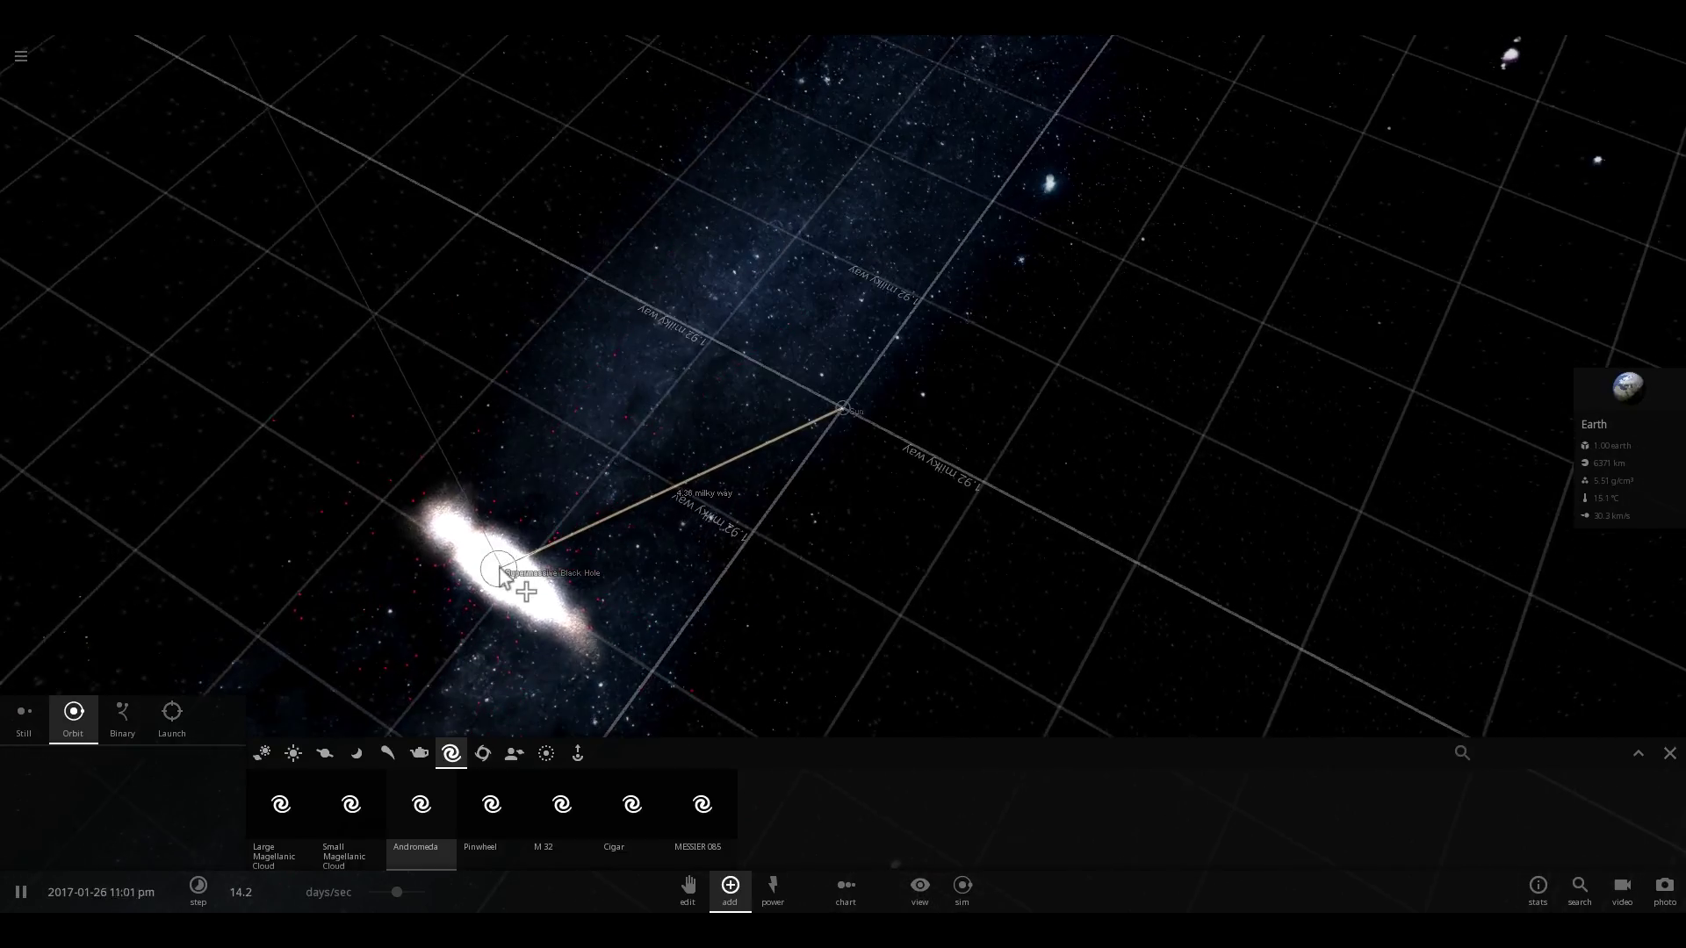
scroll(497, 562, "down", 1)
scroll(498, 570, "down", 4)
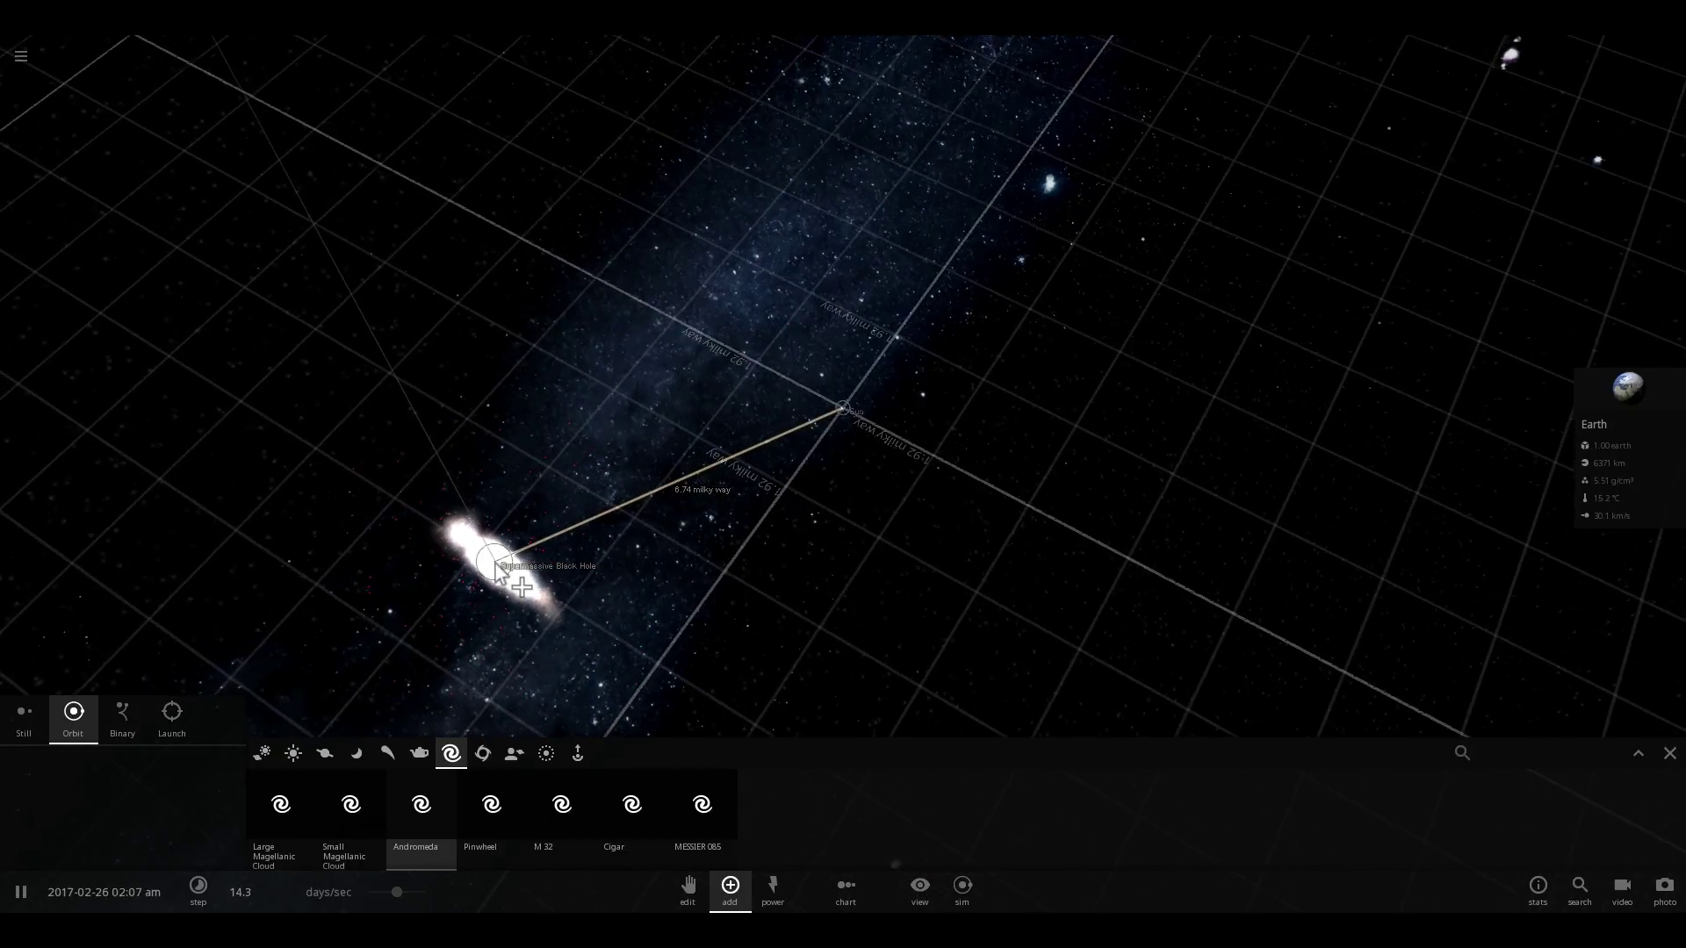
scroll(497, 569, "down", 5)
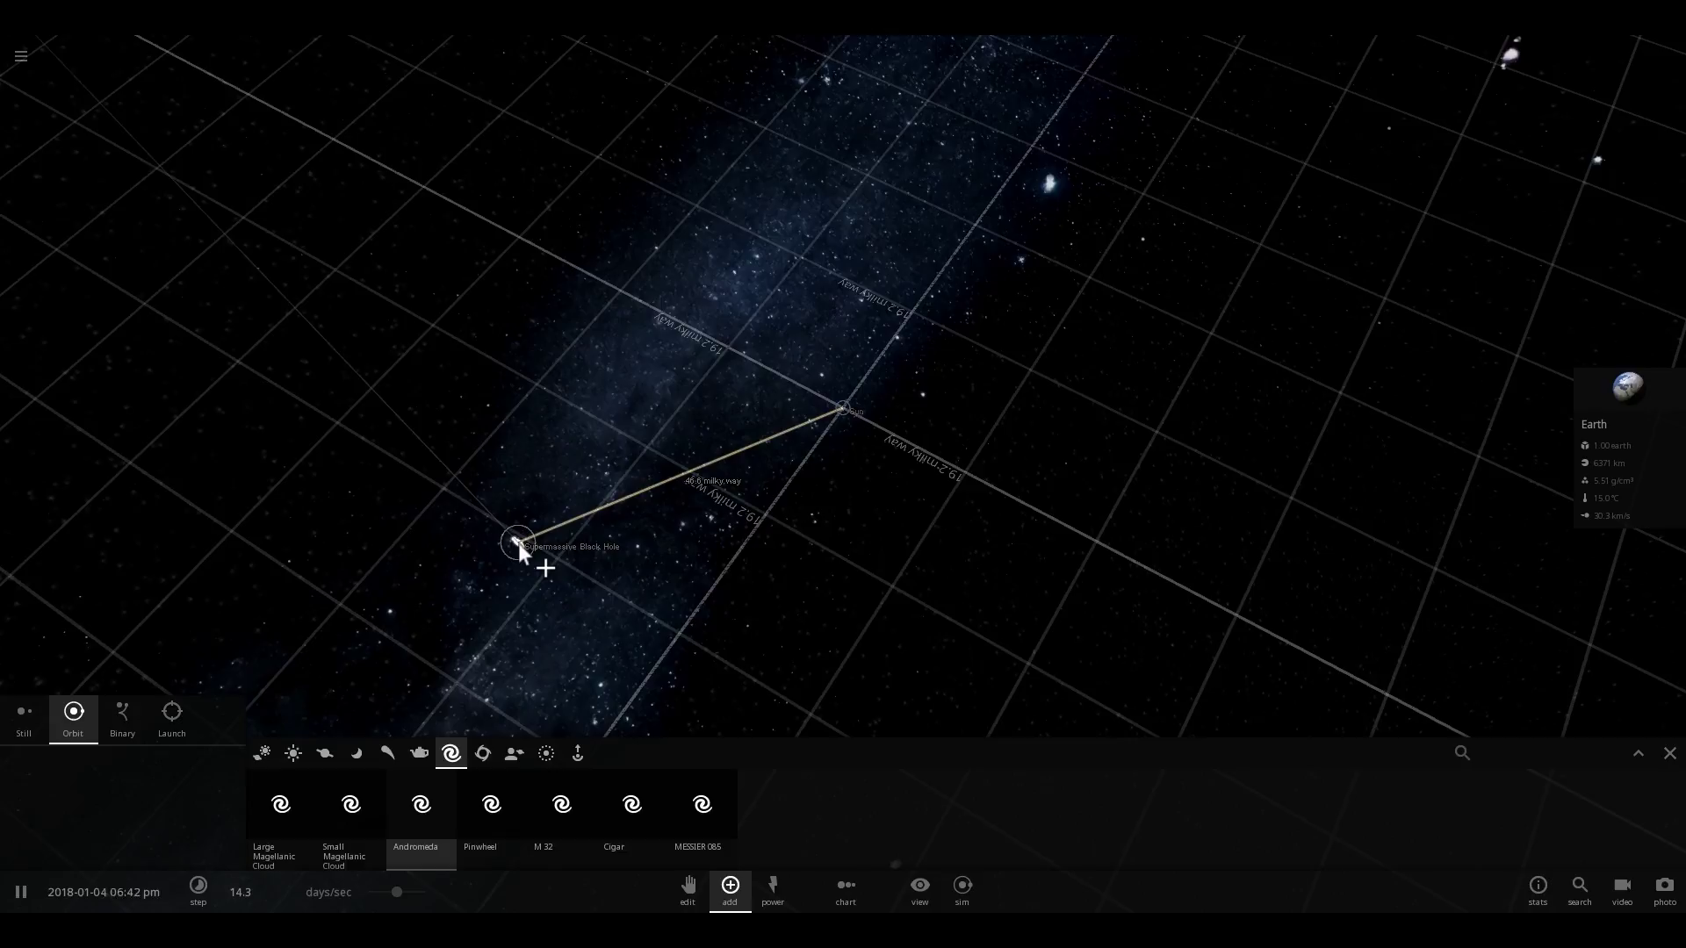
double_click(518, 542)
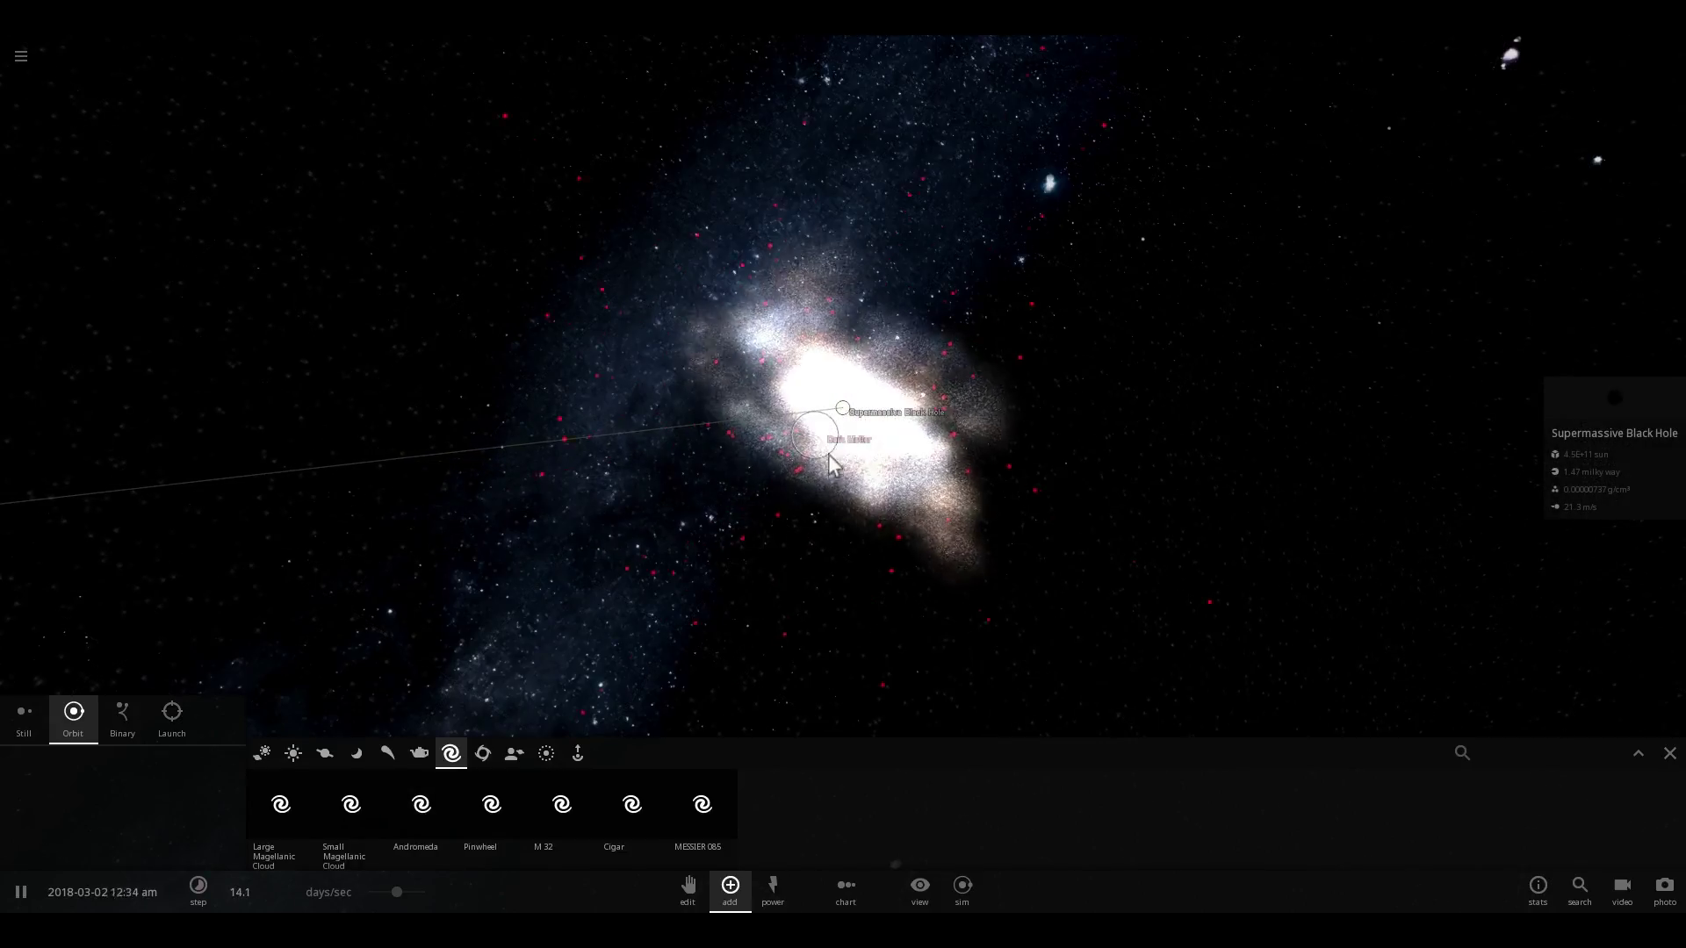
Step: Inspect the shape of the added galaxy and refocus the view on the Sun at solar-system scale
left_click_drag(957, 394, 1095, 346)
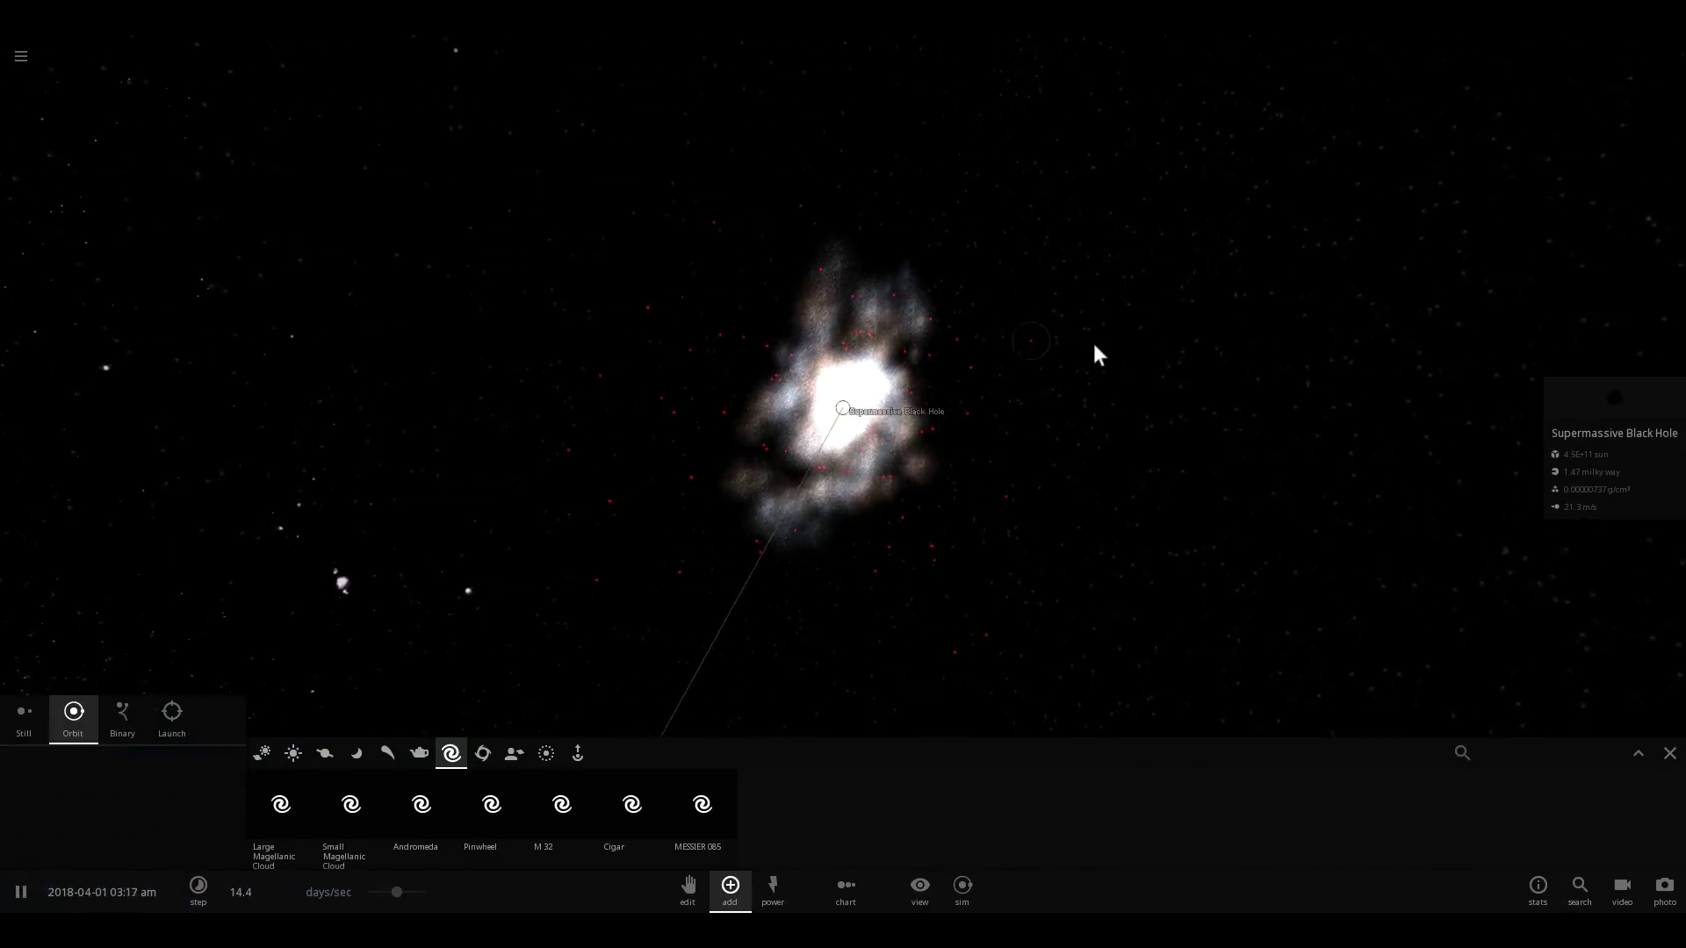
scroll(1045, 353, "down", 3)
scroll(1009, 369, "down", 3)
double_click(814, 330)
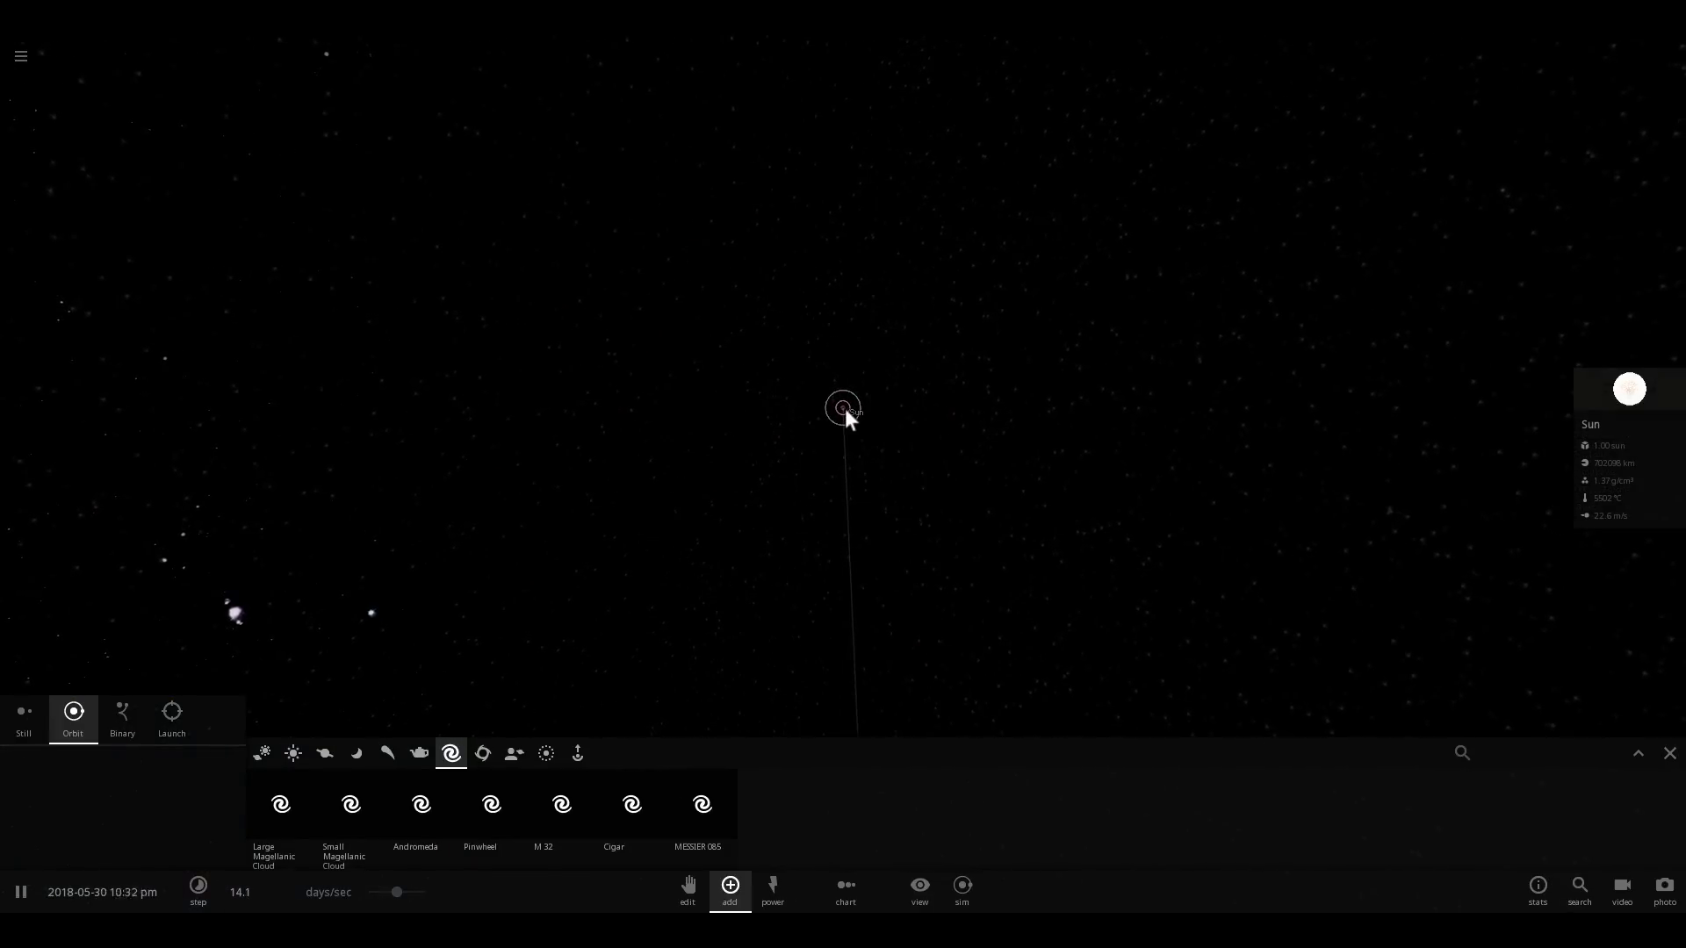
scroll(844, 408, "up", 5)
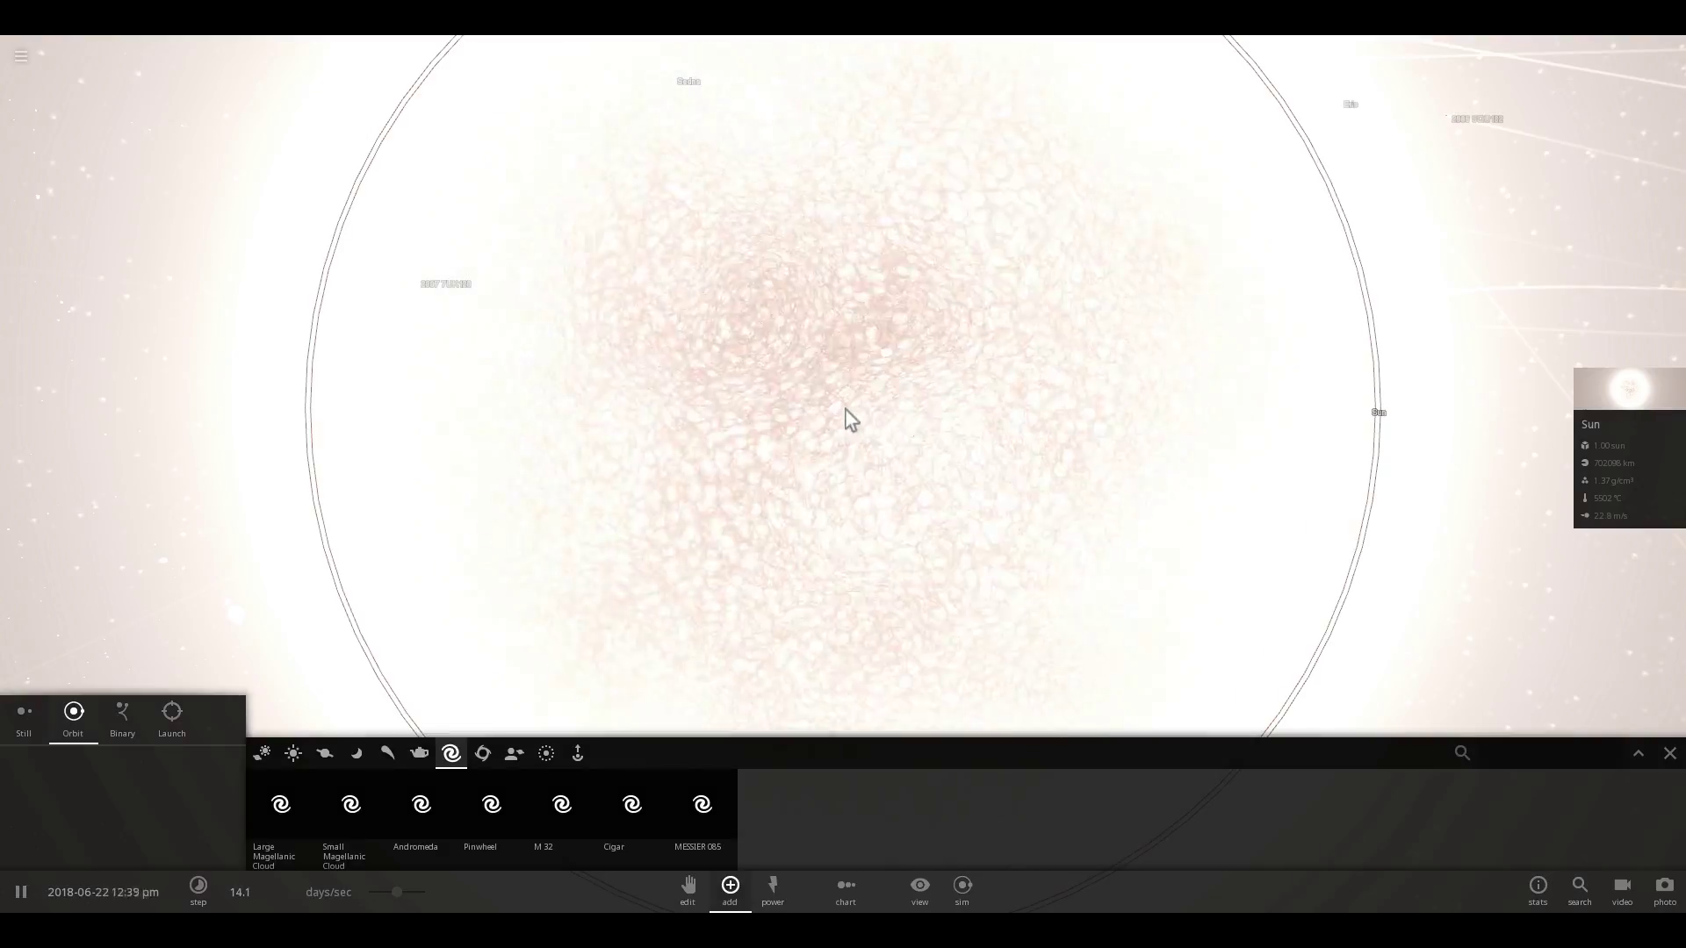
scroll(845, 408, "down", 5)
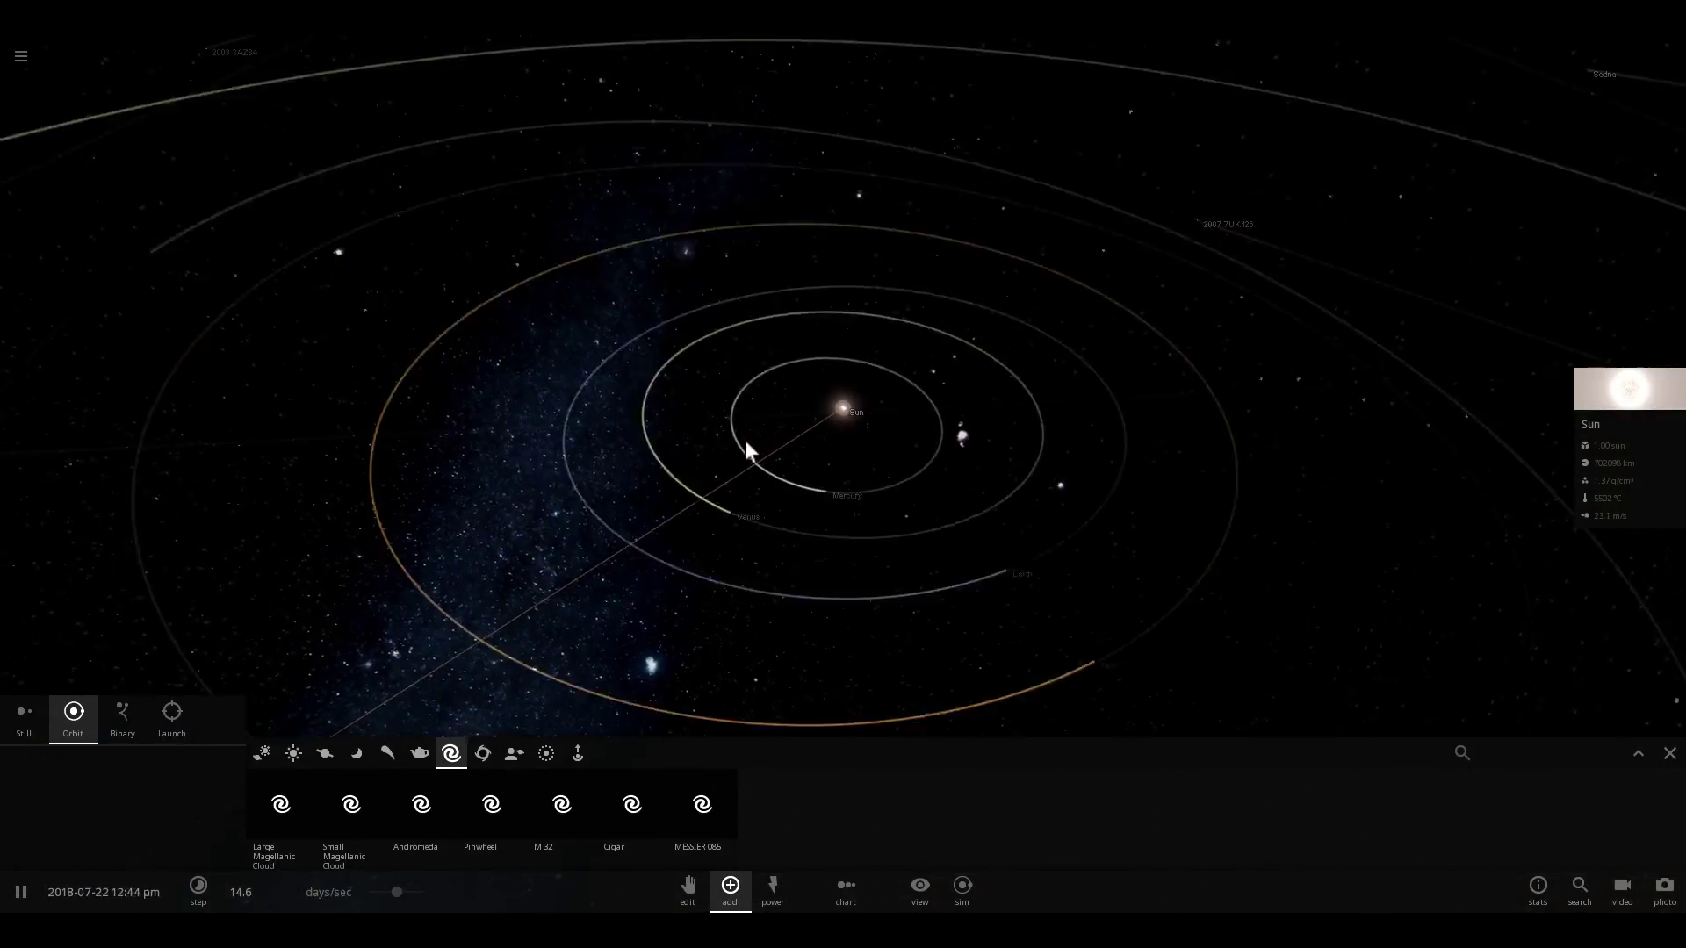
scroll(745, 440, "down", 5)
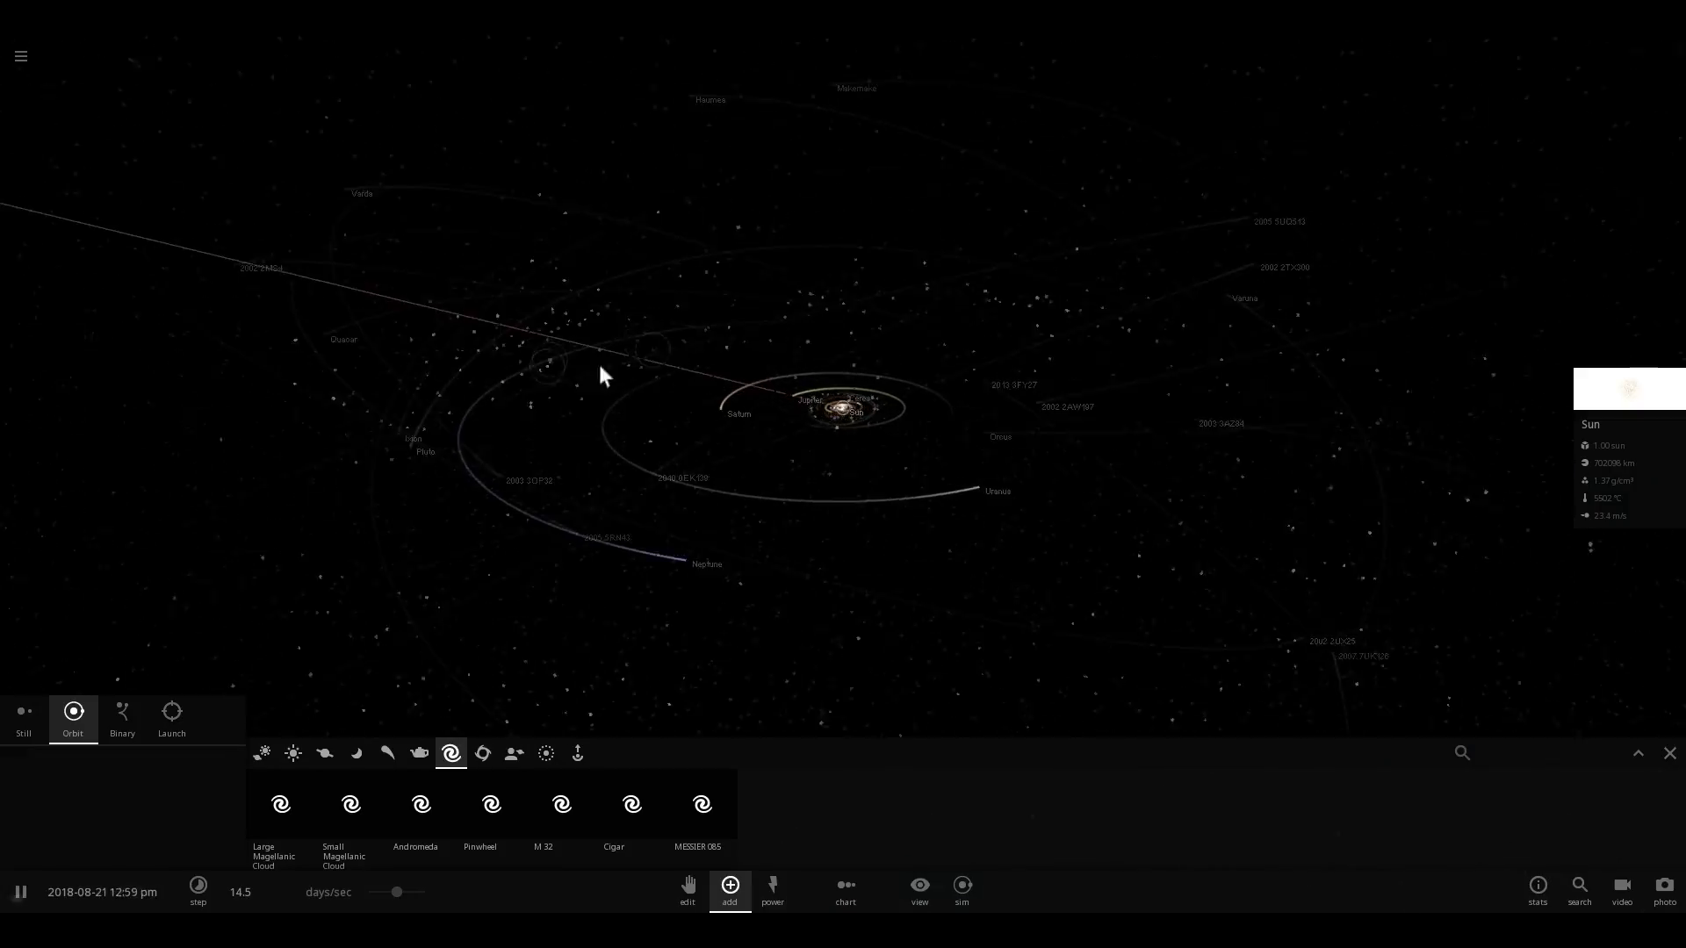
Step: Examine the planets' orbits around the Sun with the added galaxy in the background
right_click_drag(599, 365, 795, 357)
scroll(795, 356, "up", 1)
scroll(817, 360, "up", 5)
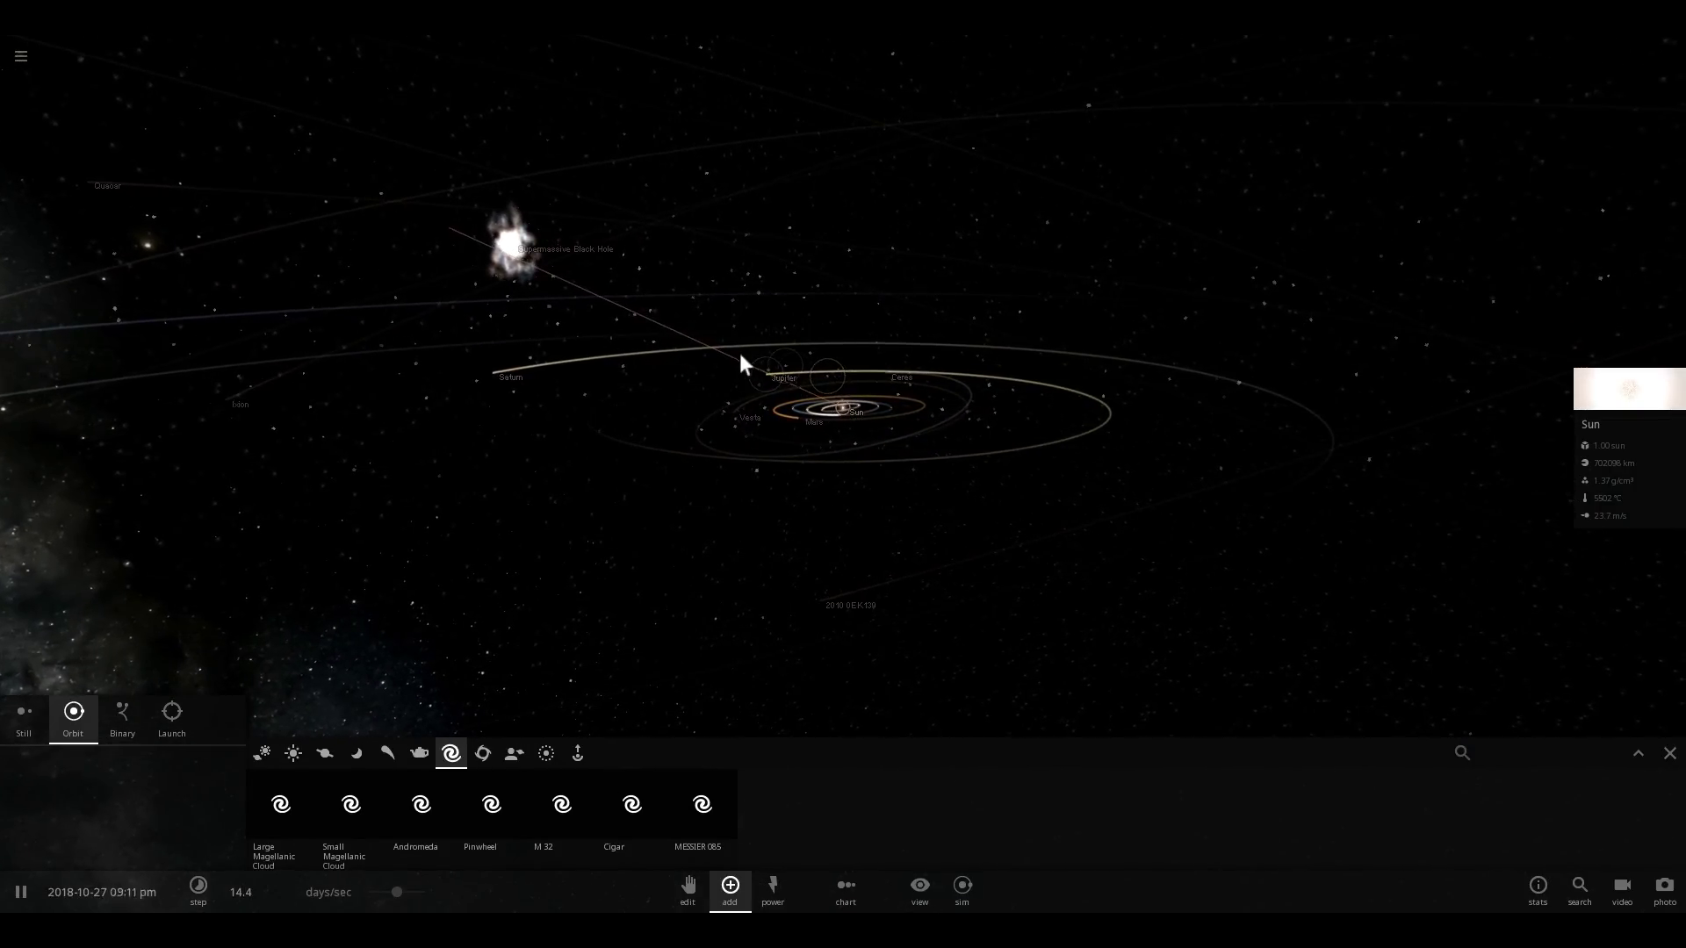
right_click_drag(739, 353, 824, 418)
scroll(792, 402, "up", 3)
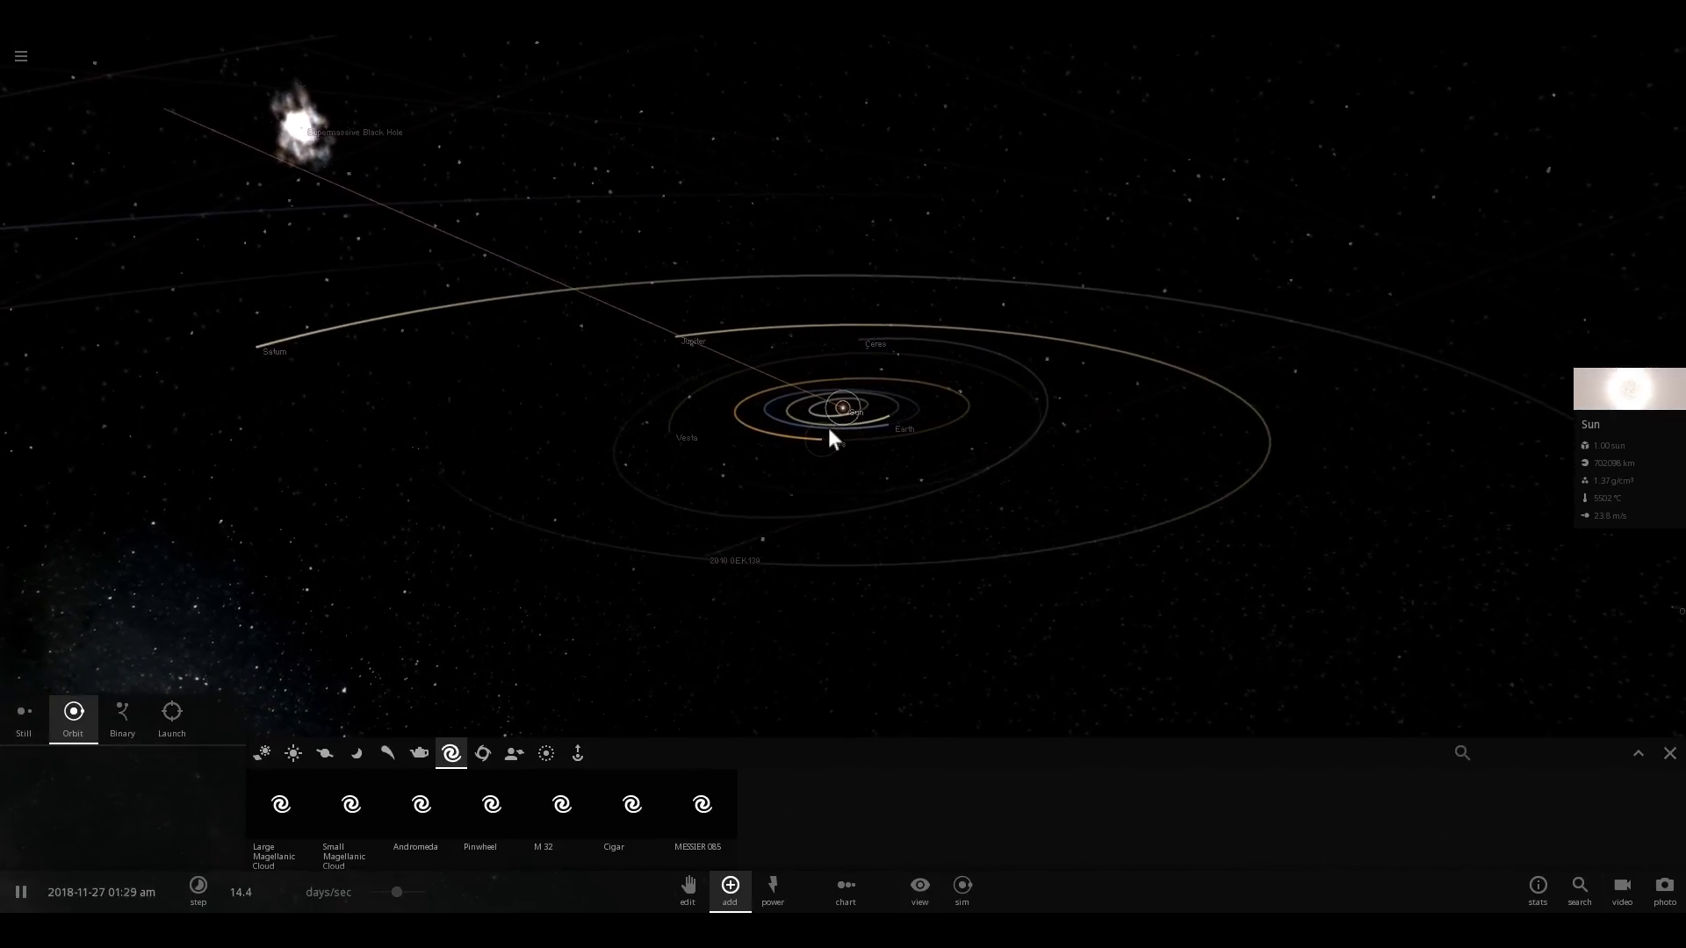
Step: Select Earth and open its climate properties
left_click(894, 423)
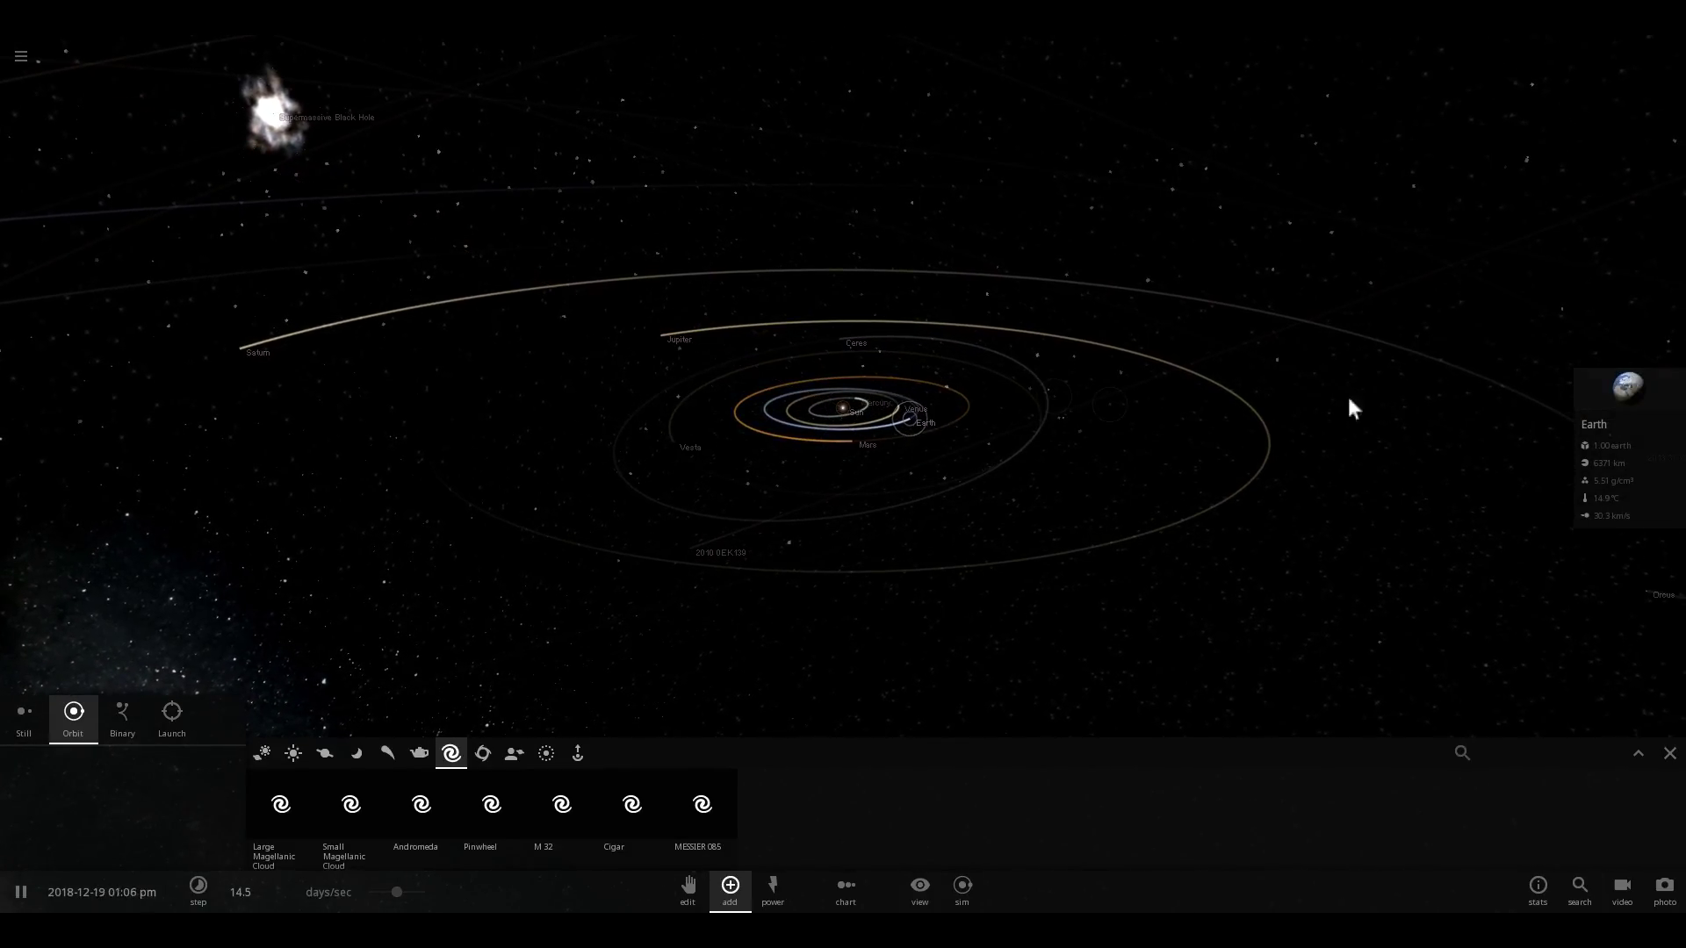
left_click(1628, 382)
left_click(1494, 282)
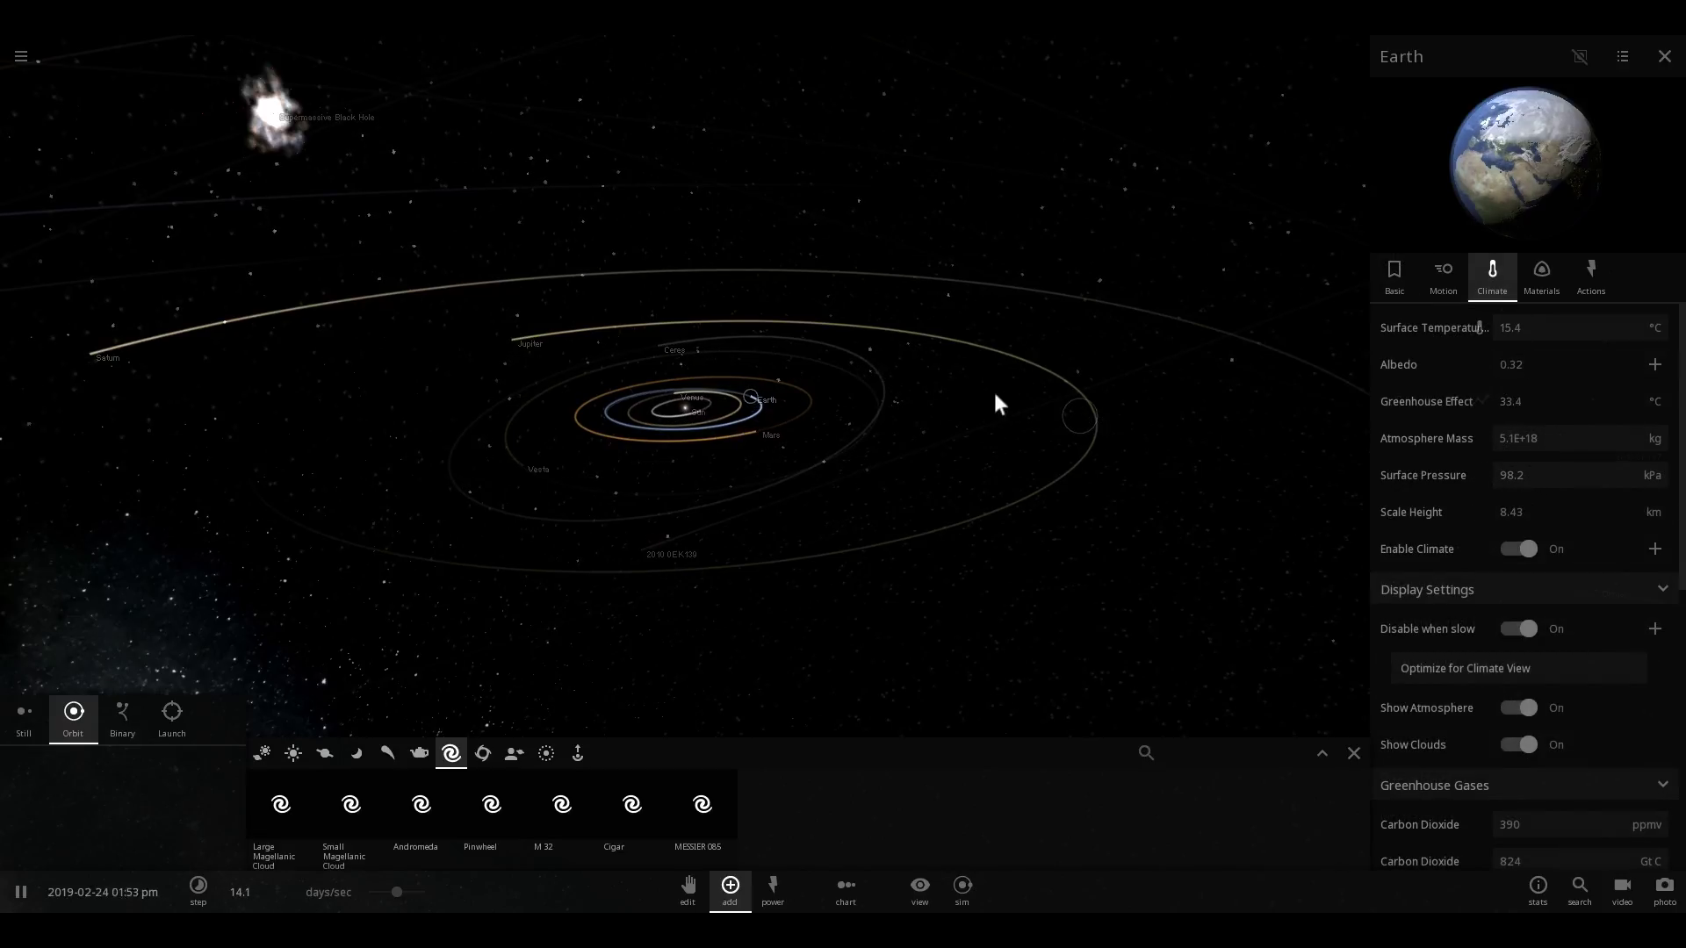
Step: Show the basic properties of the Sun and of Jupiter while viewing their orbits
left_click(687, 407)
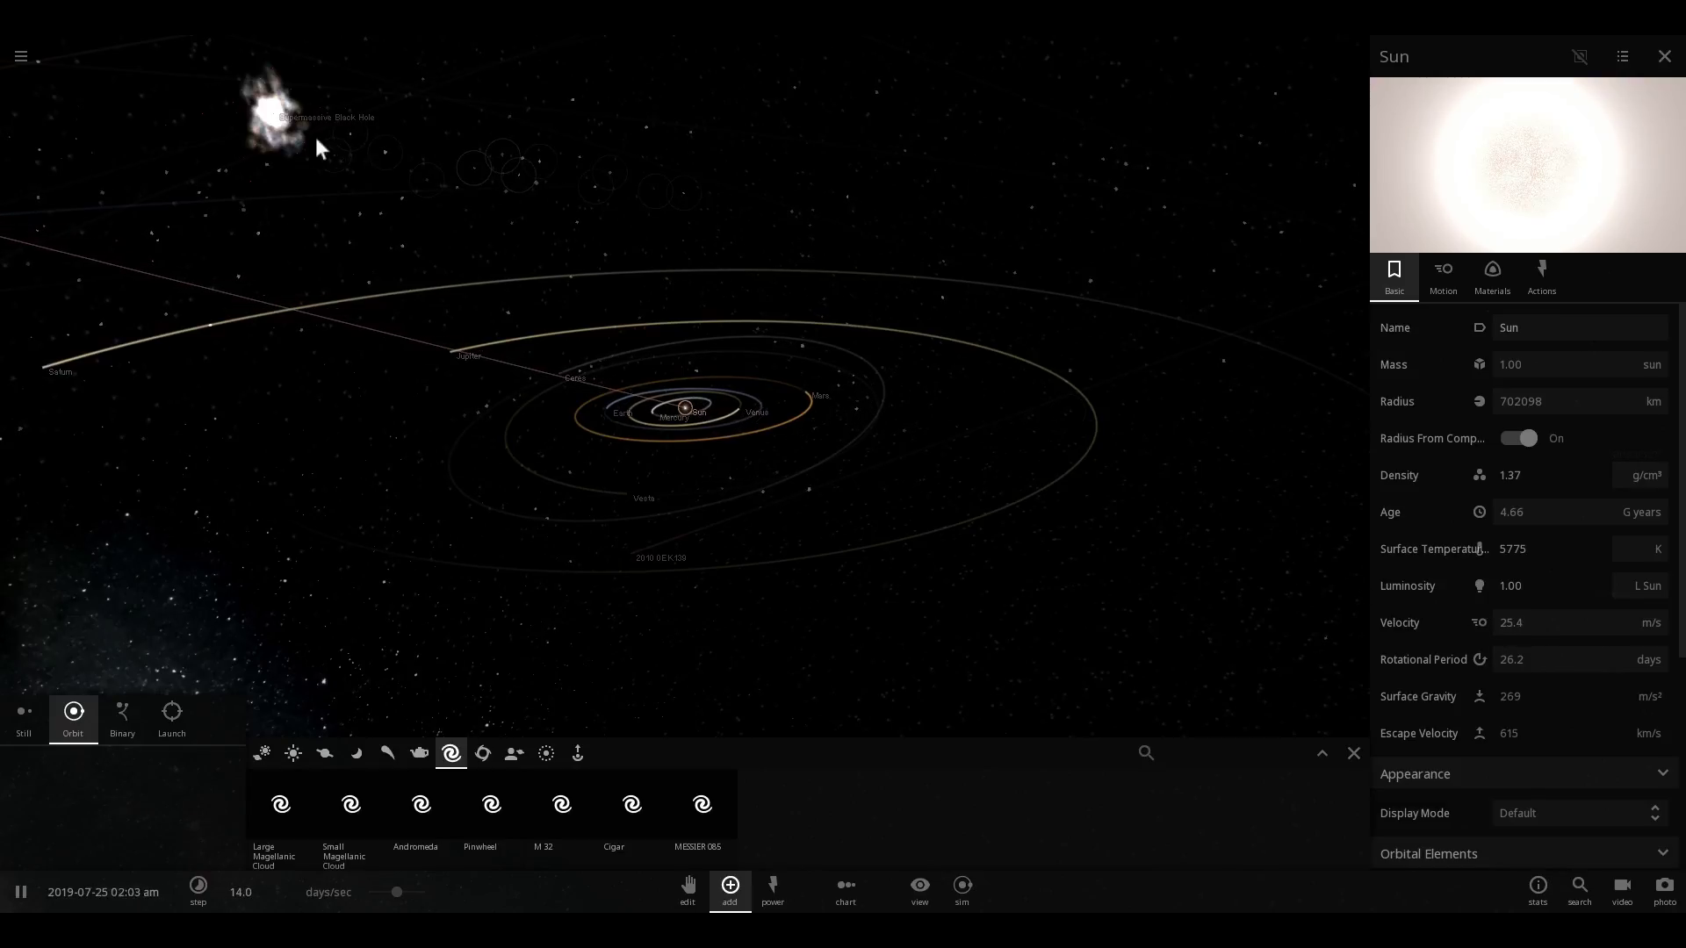
scroll(792, 298, "up", 5)
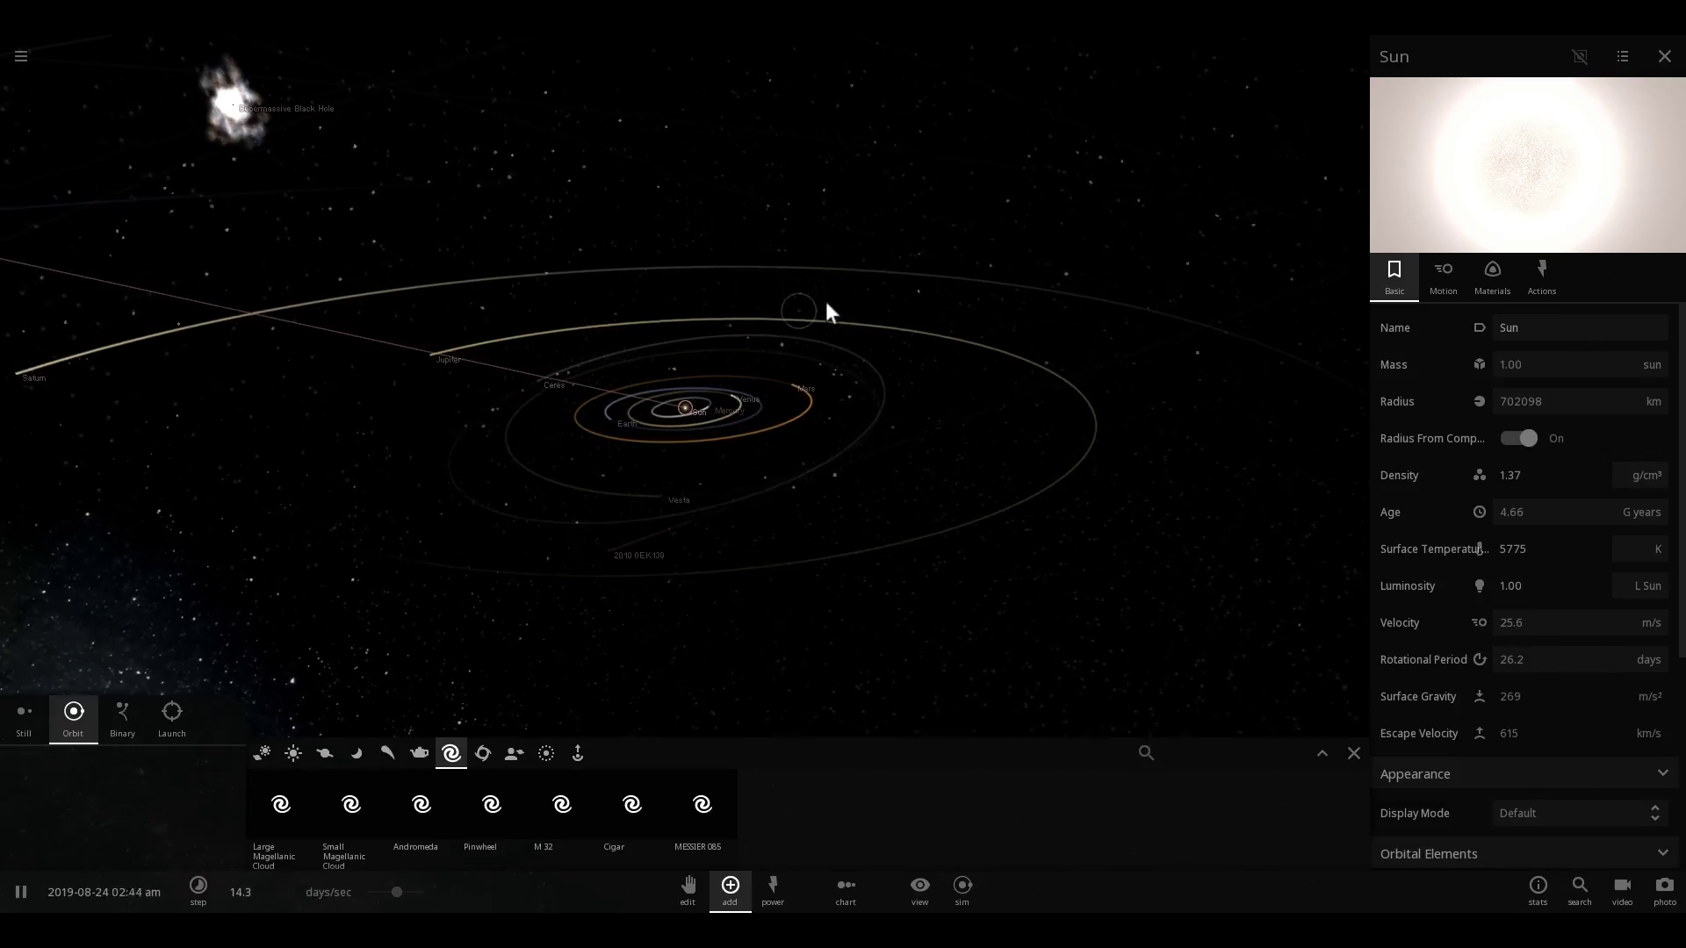
scroll(750, 340, "down", 5)
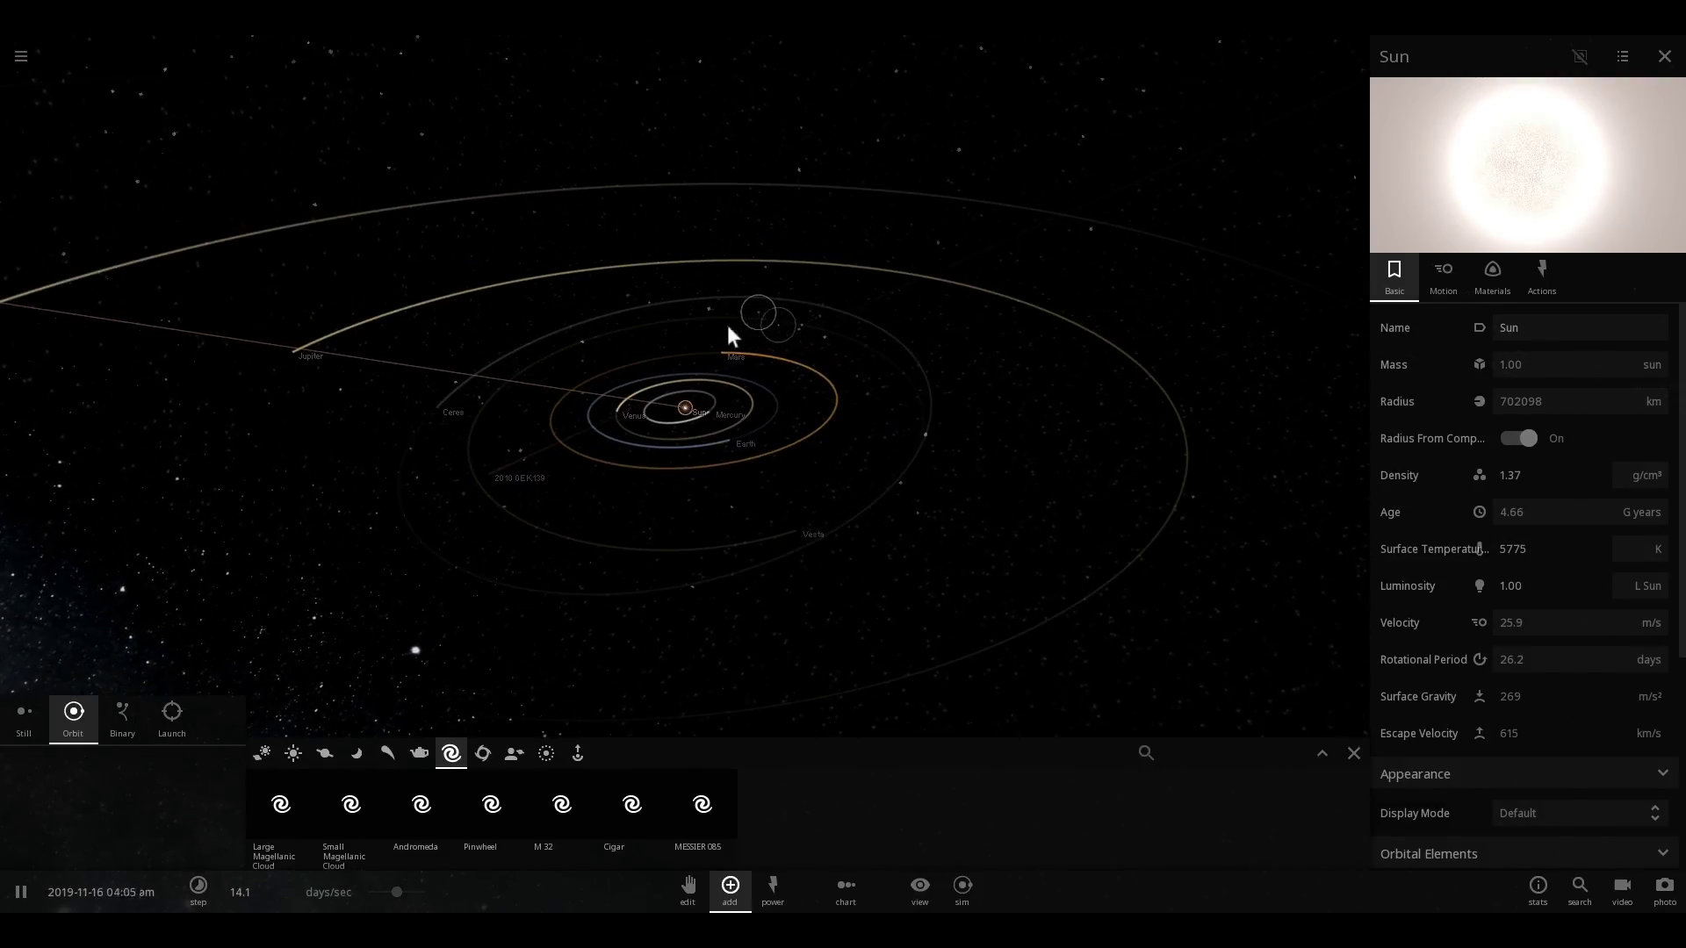
left_click(283, 358)
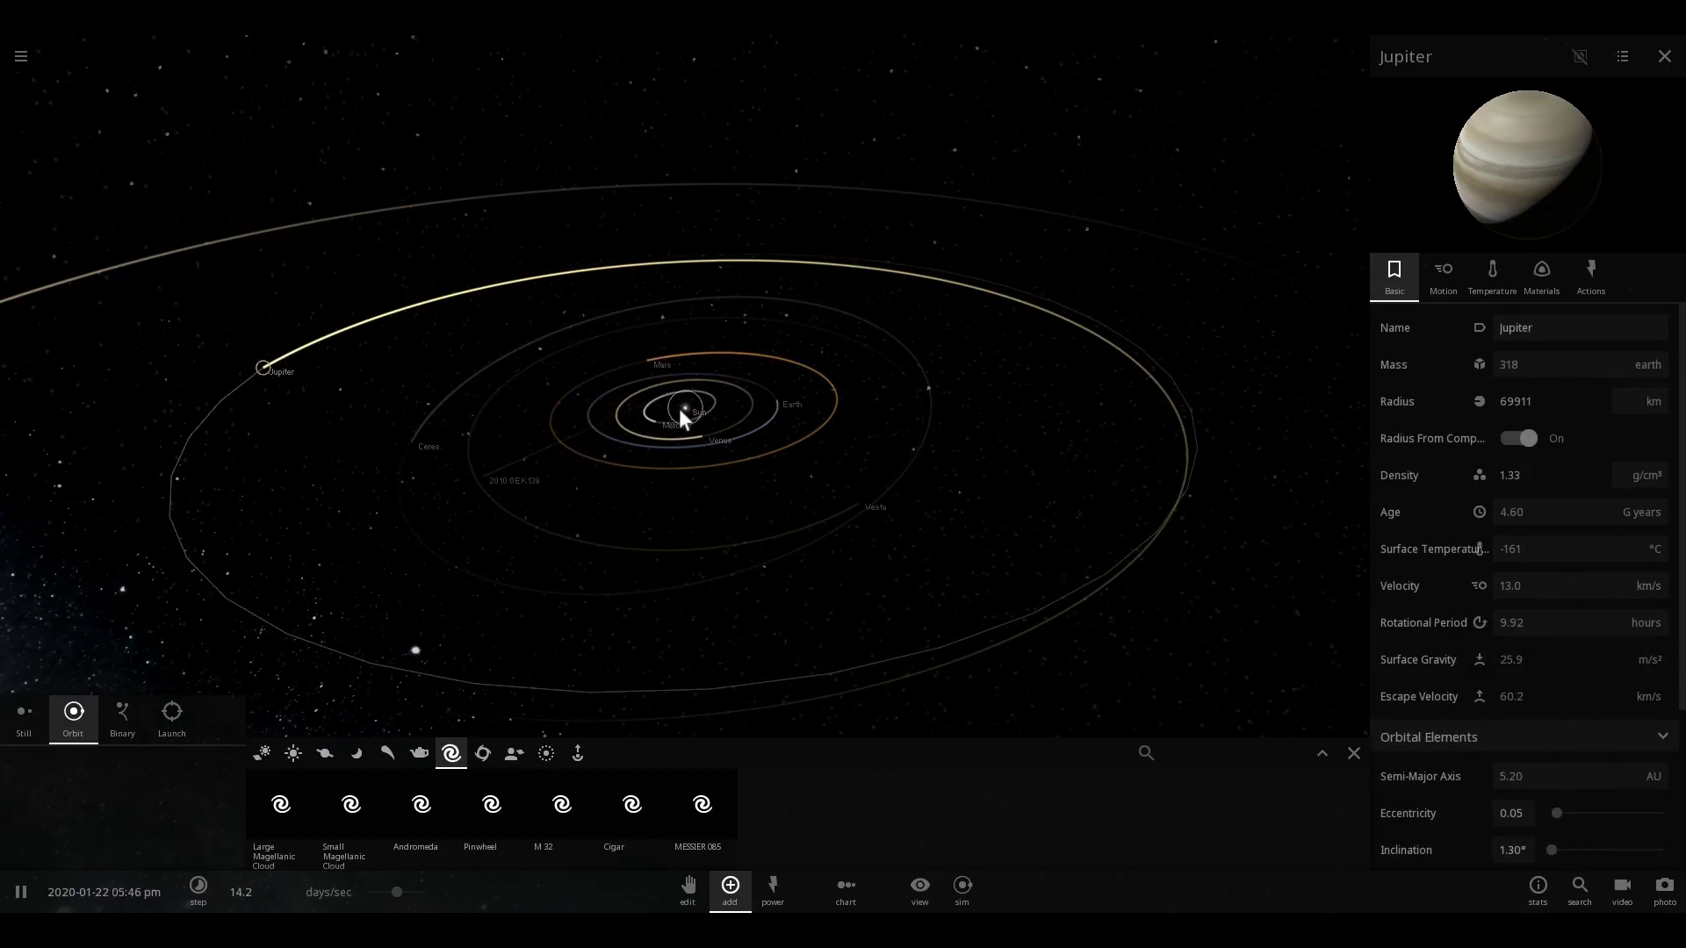
scroll(644, 377, "down", 10)
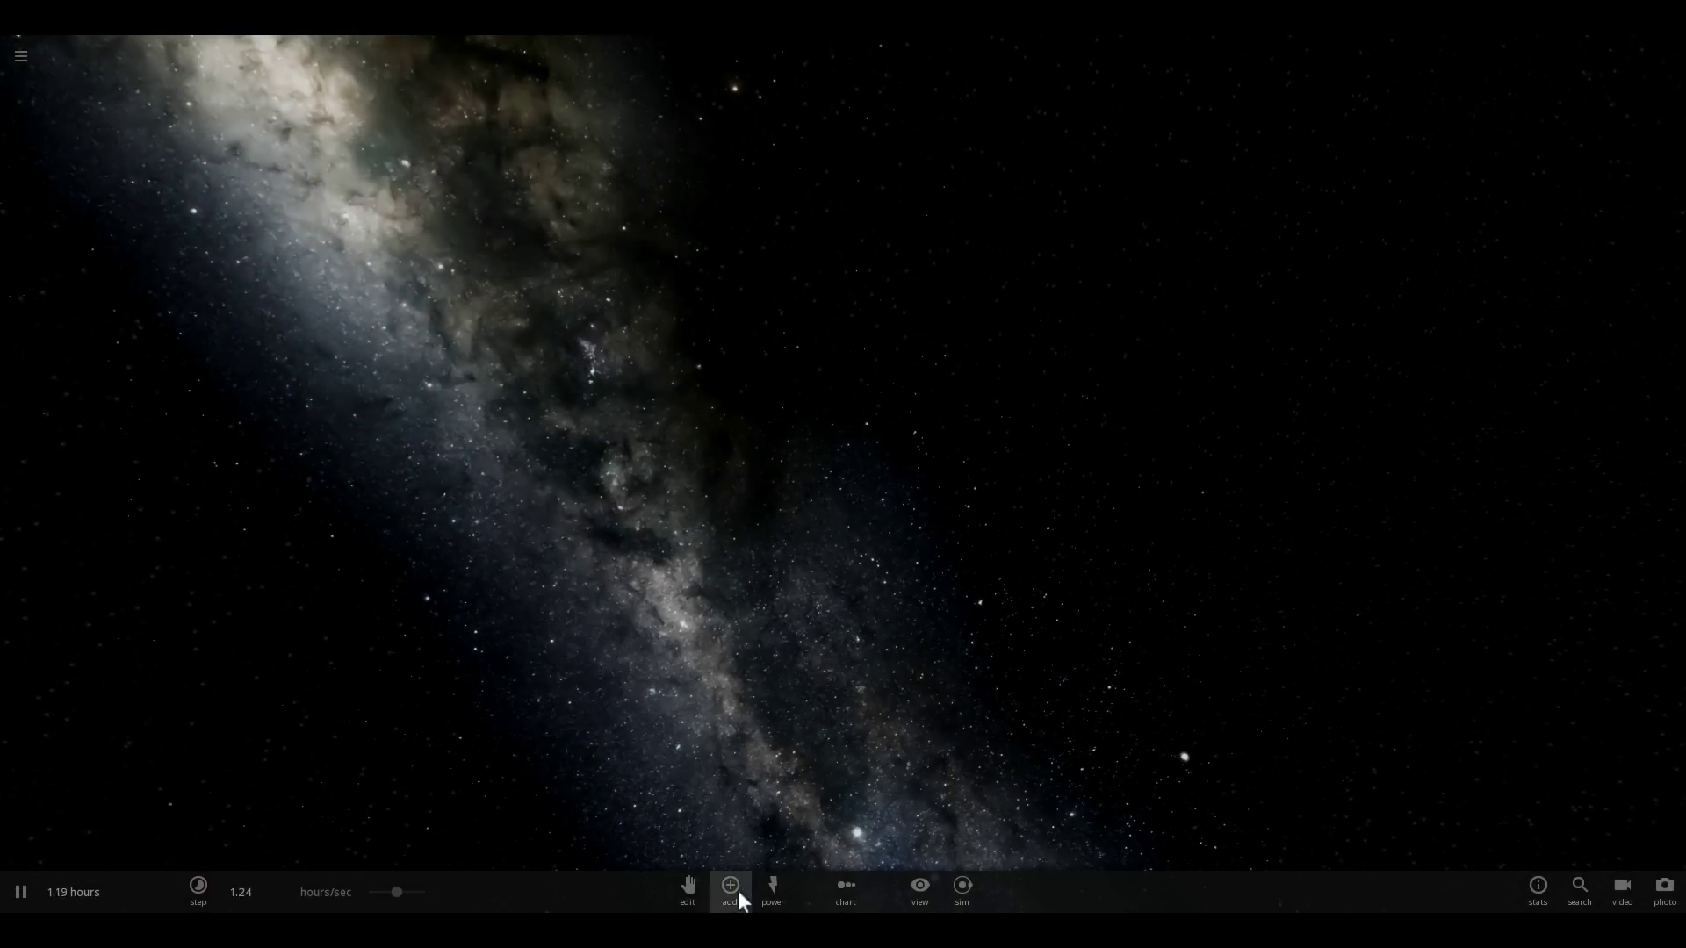
Step: Add a random rocky planet to the empty simulation
left_click(730, 888)
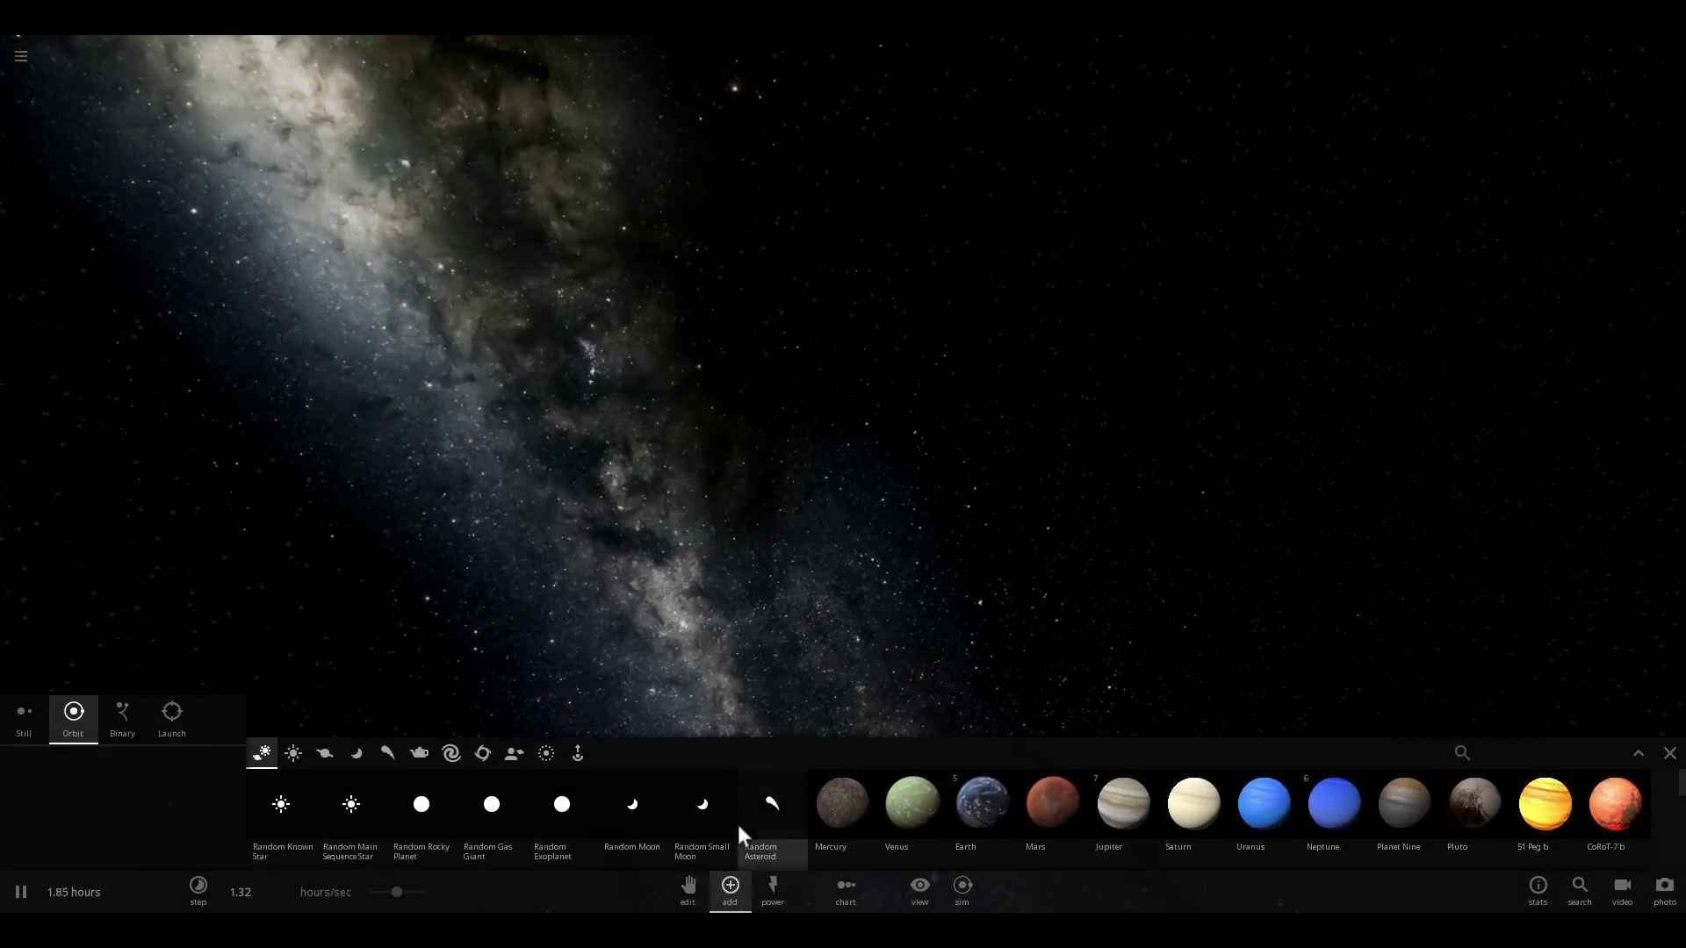
left_click(319, 764)
left_click(283, 812)
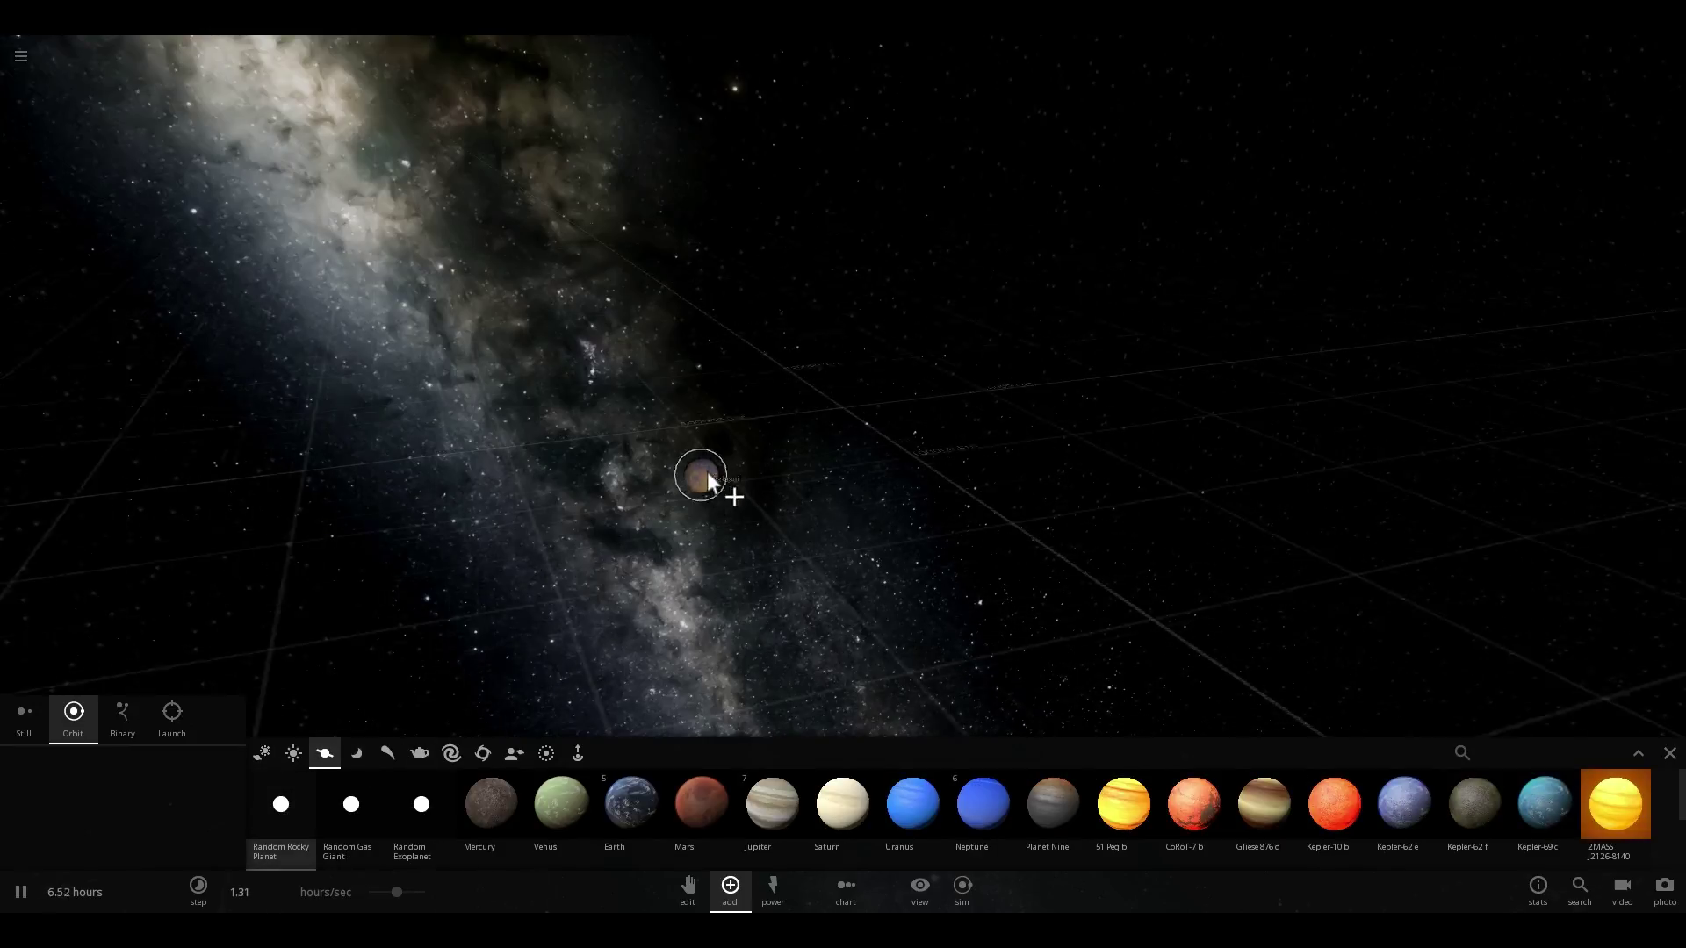
left_click(708, 473)
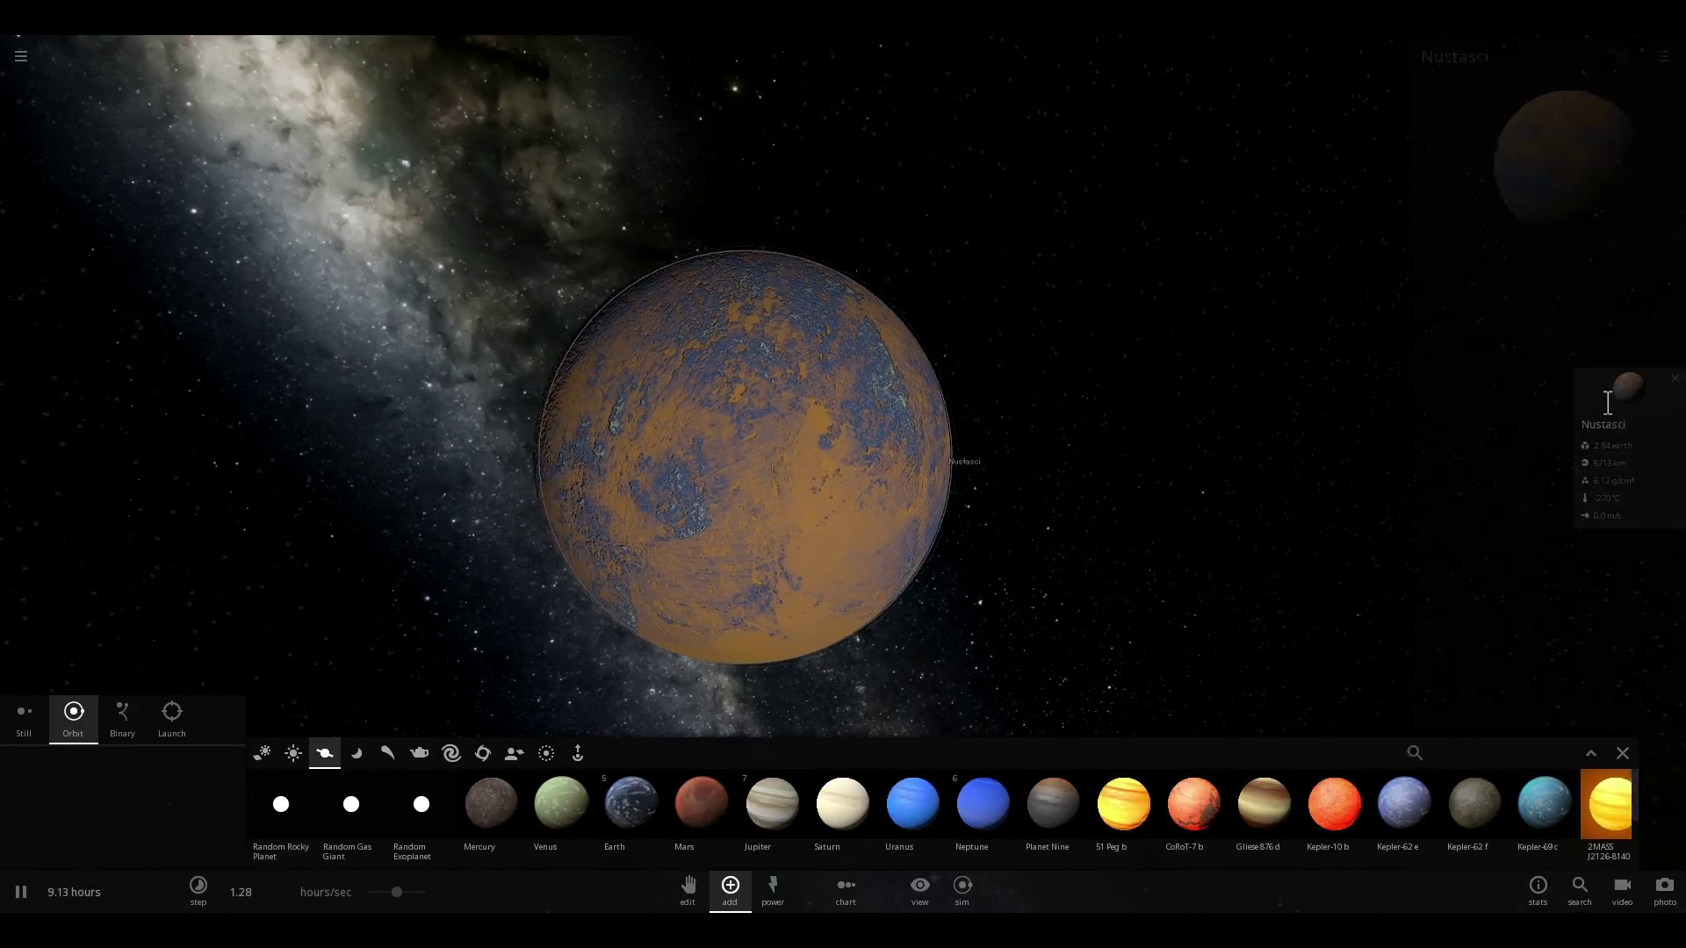
Step: Set the mass of the planet Nustasci to 1 earth and its water content to 0.002%
left_click(1608, 403)
left_click(1554, 364)
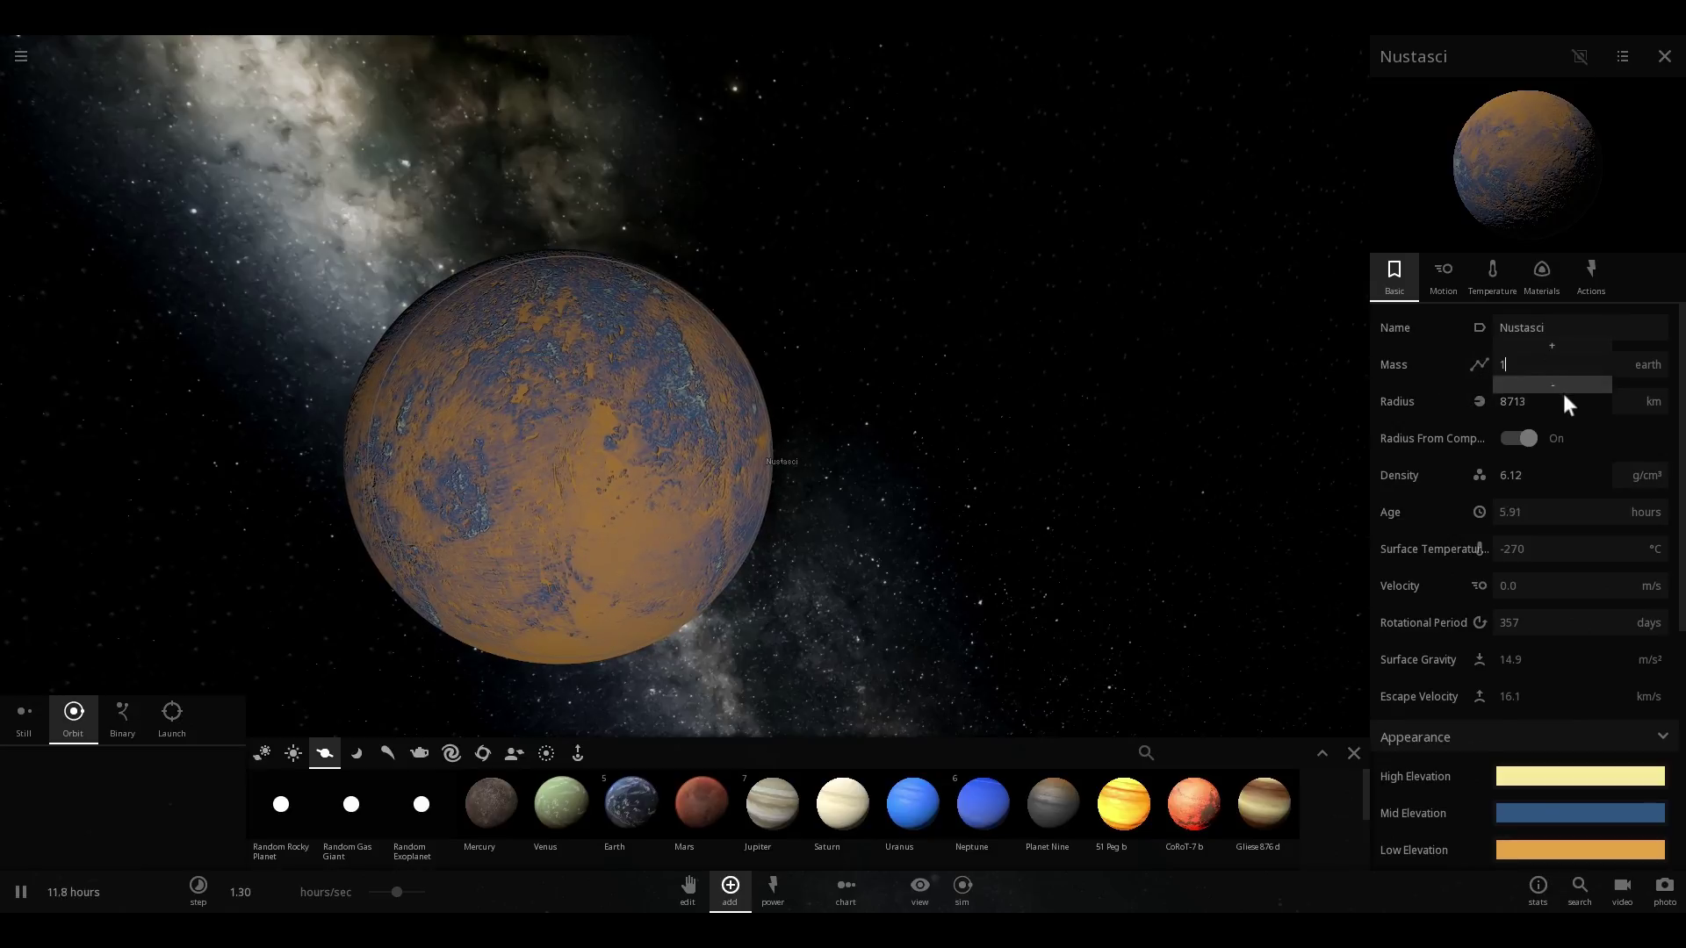
left_click(1409, 485)
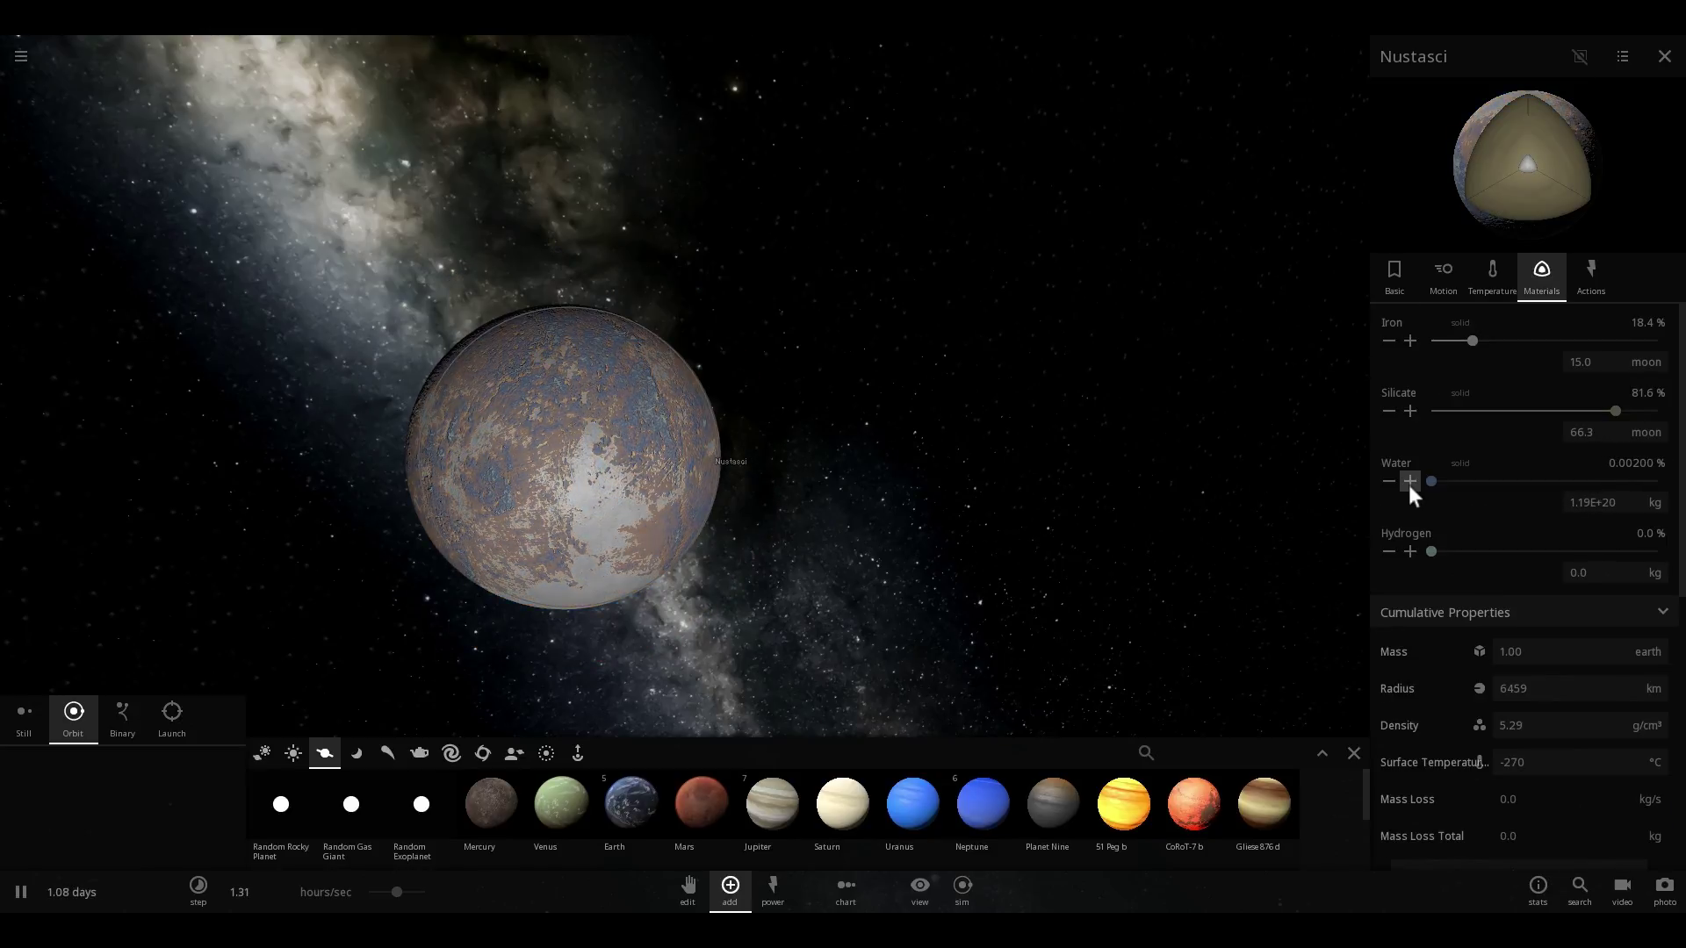
Step: Examine Nustasci's surface, display its basic properties and close the object library
left_click_drag(1273, 474, 1029, 444)
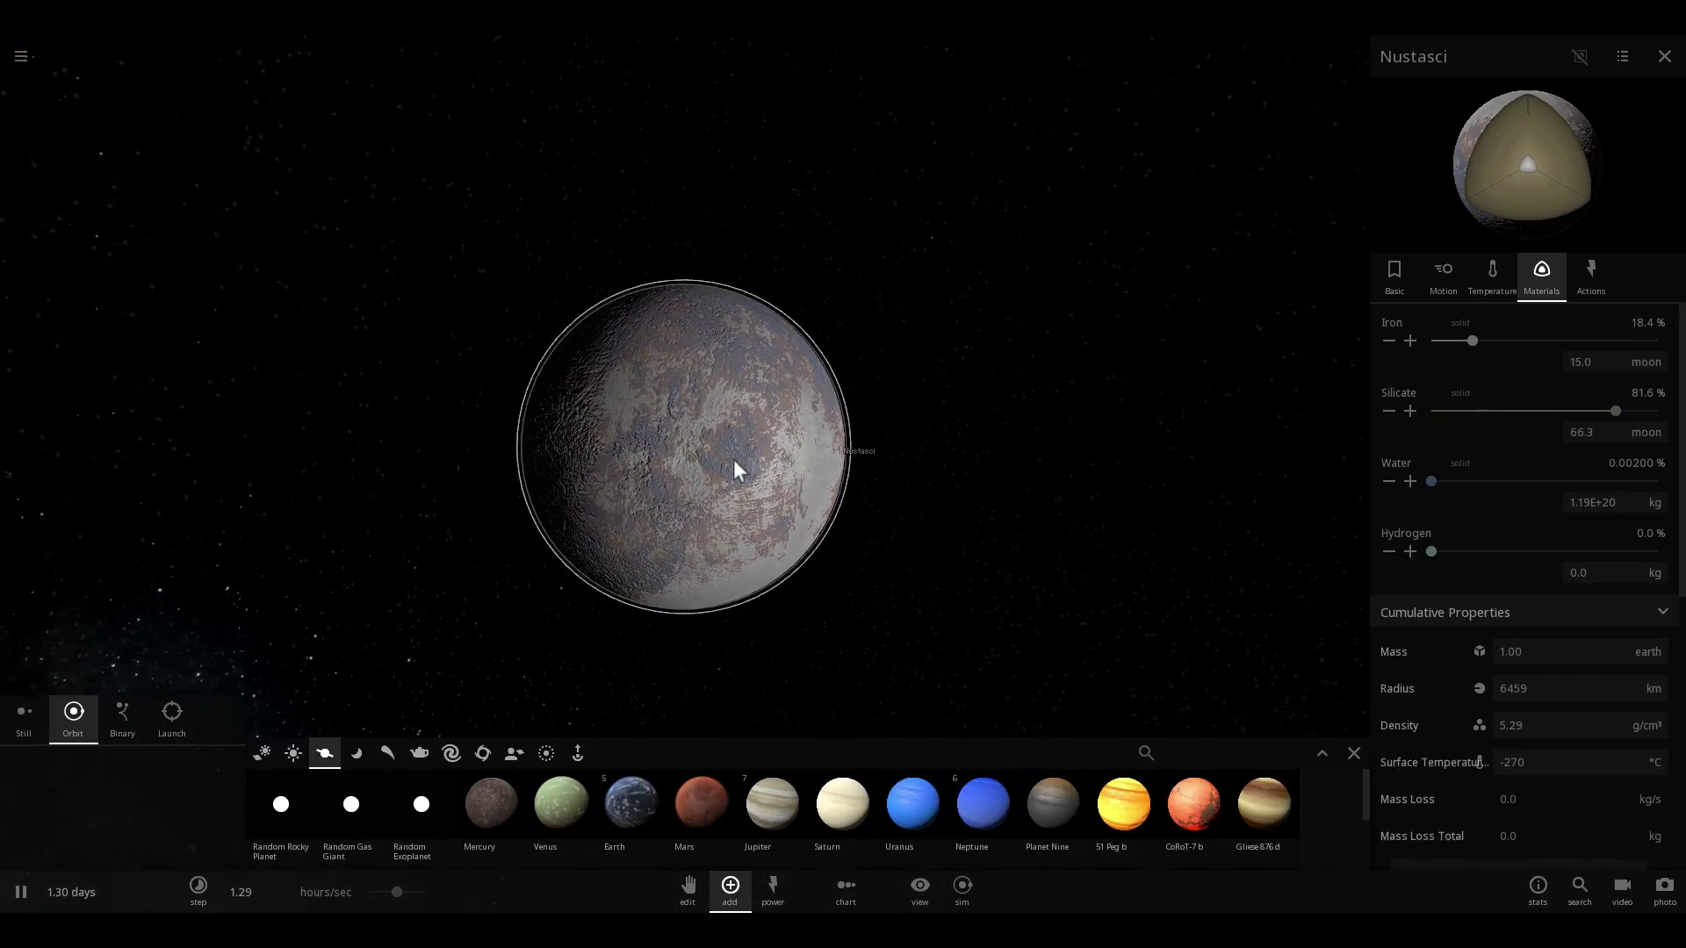
left_click(1394, 278)
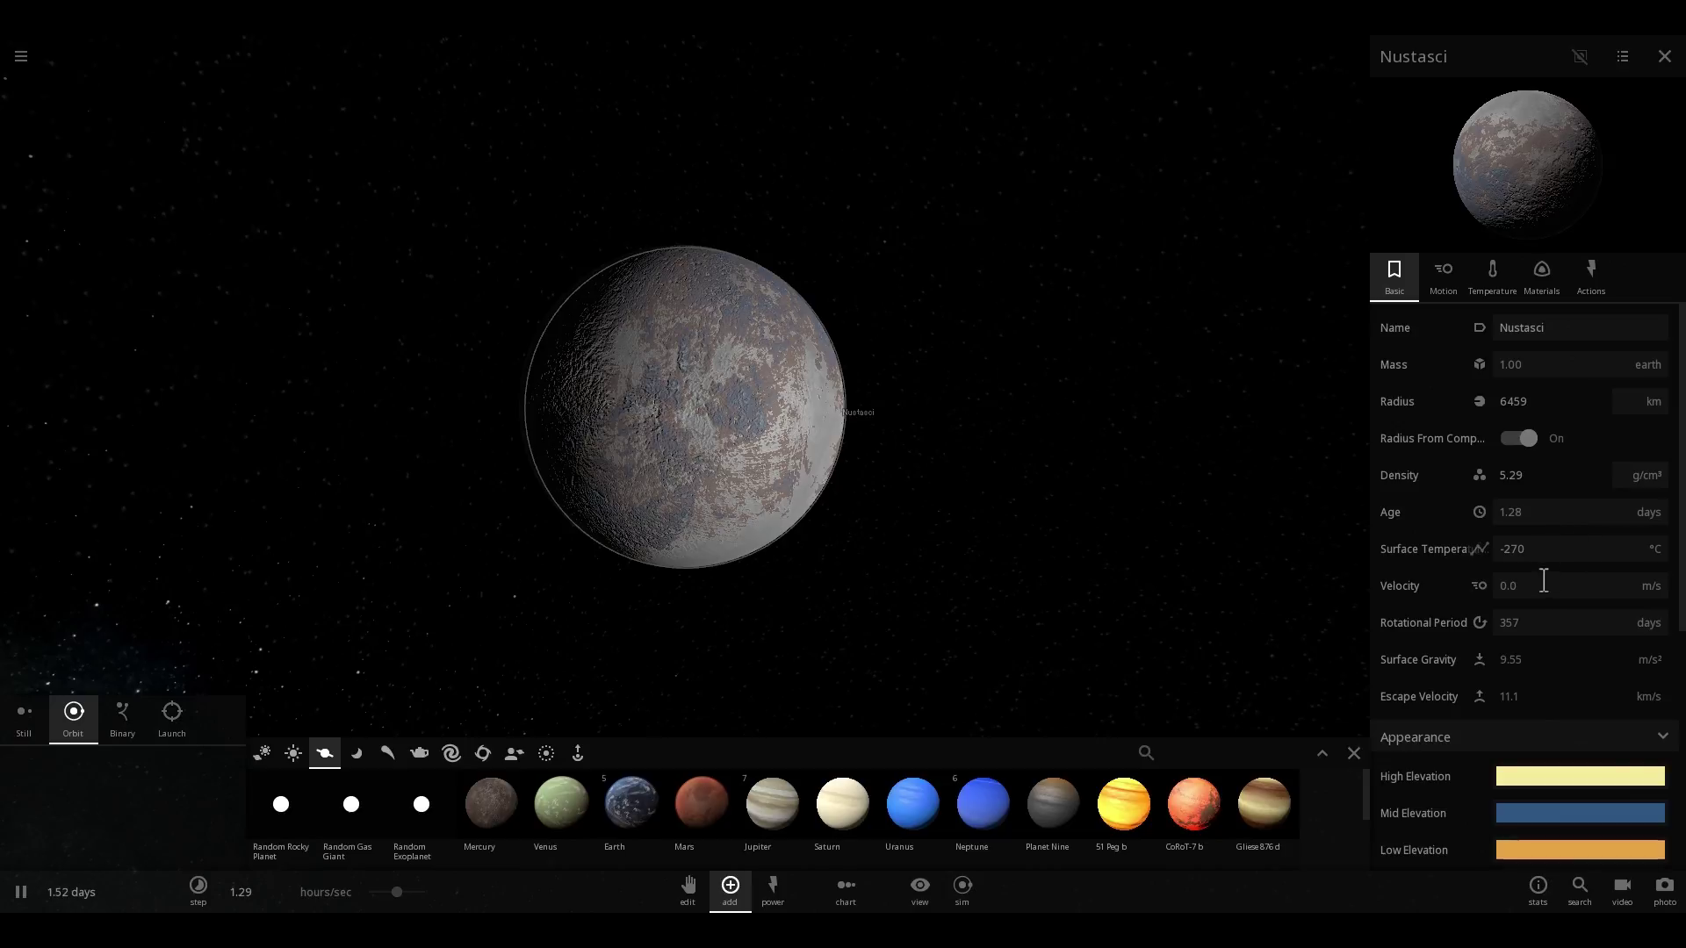
scroll(730, 455, "down", 5)
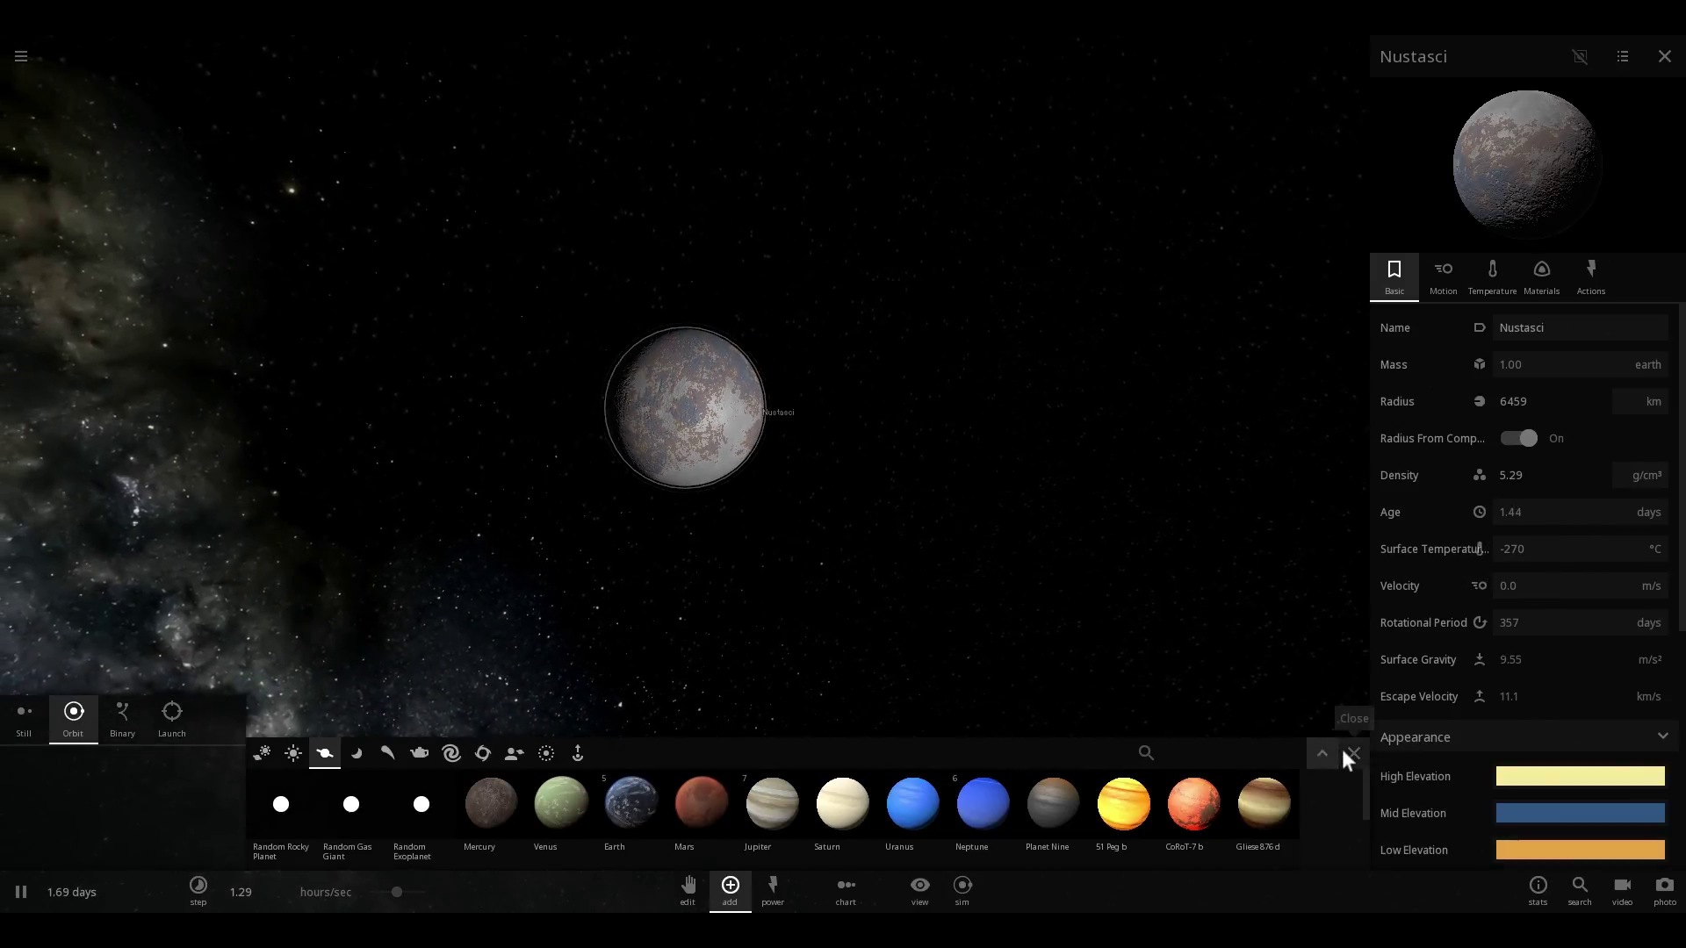
left_click(1345, 753)
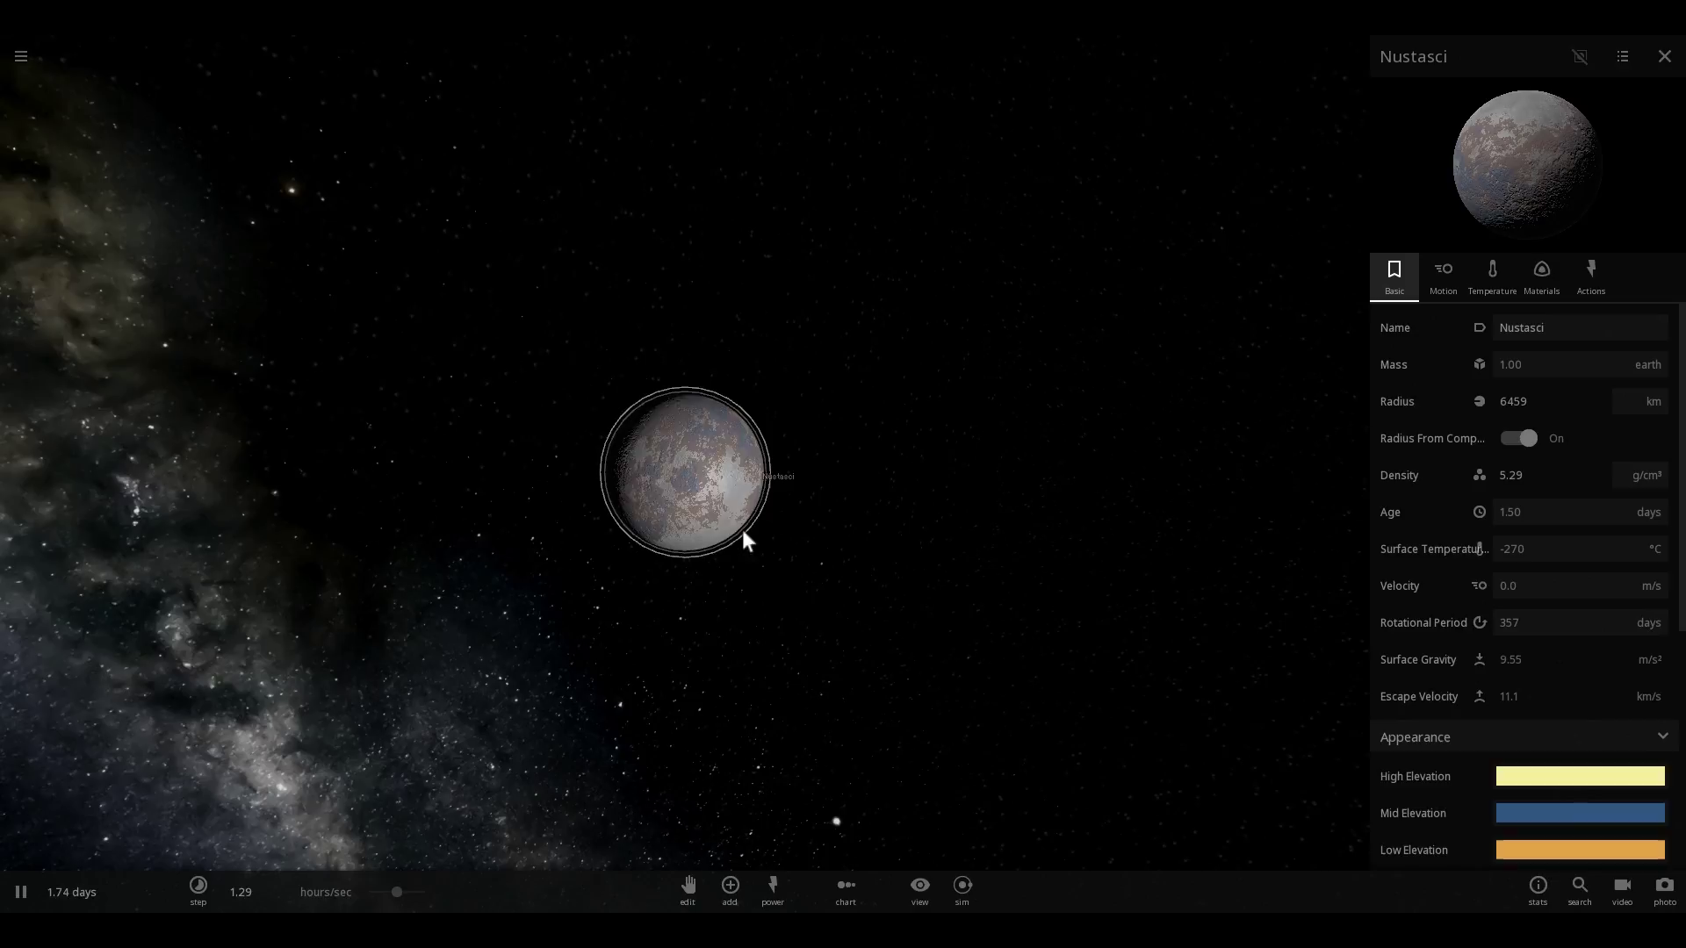
scroll(713, 546, "down", 5)
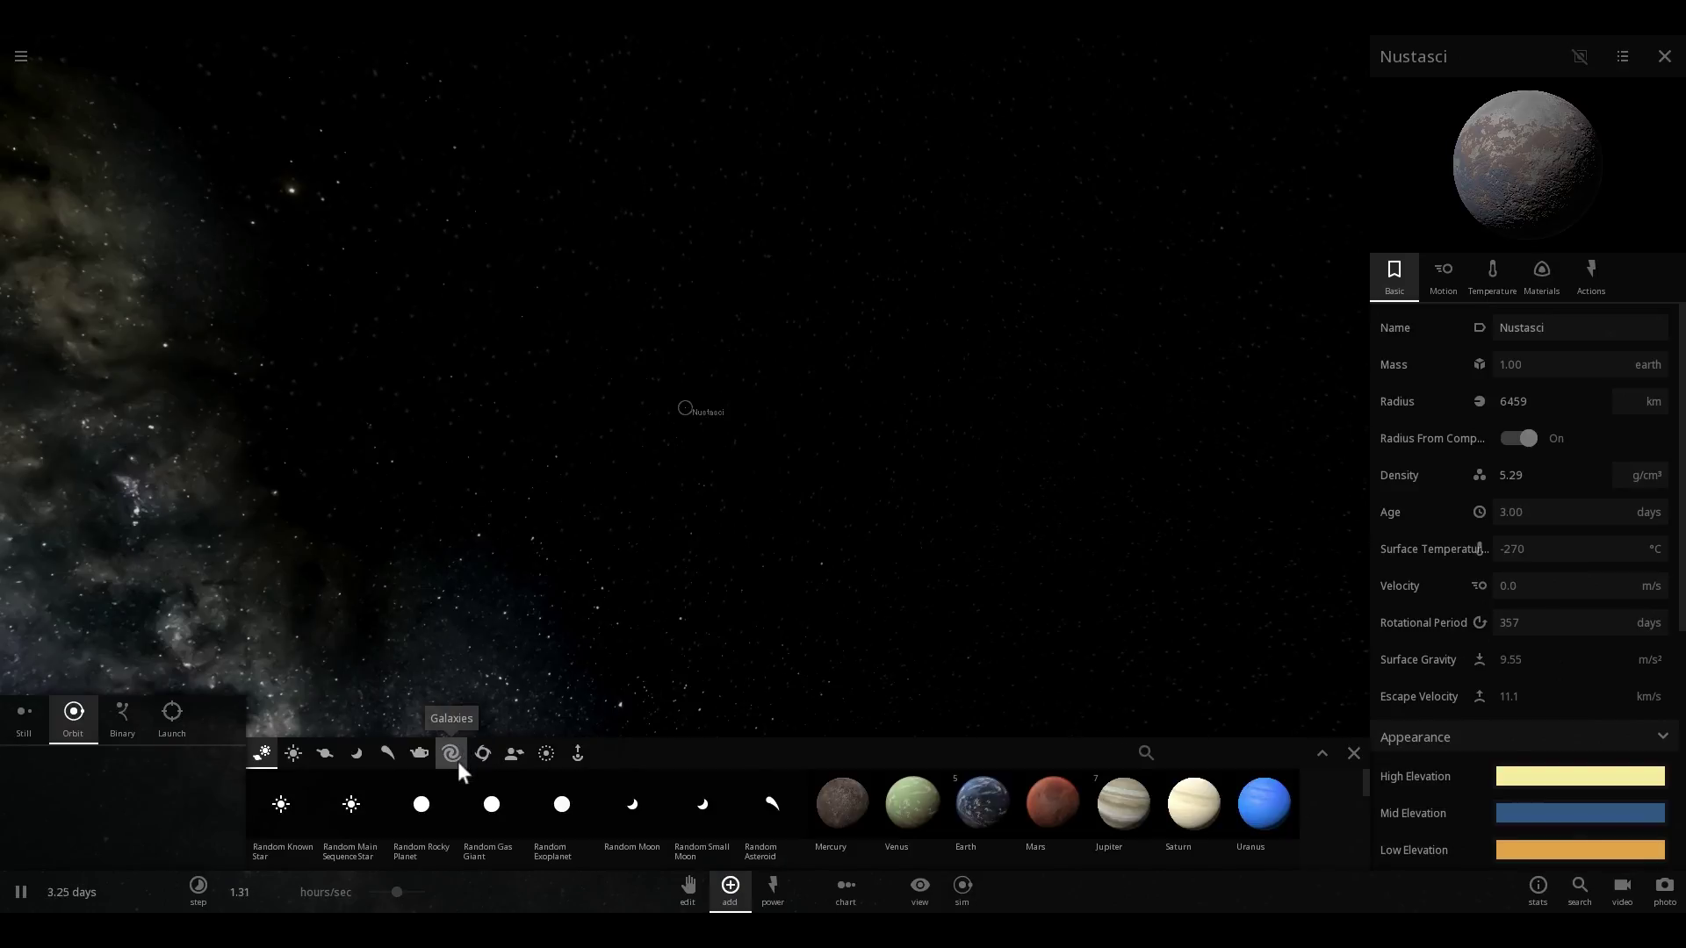
Step: Add a Black Hole 10 Million M_Sun in orbit mode about 46.8 milky way from the planet Nustasci
left_click(456, 761)
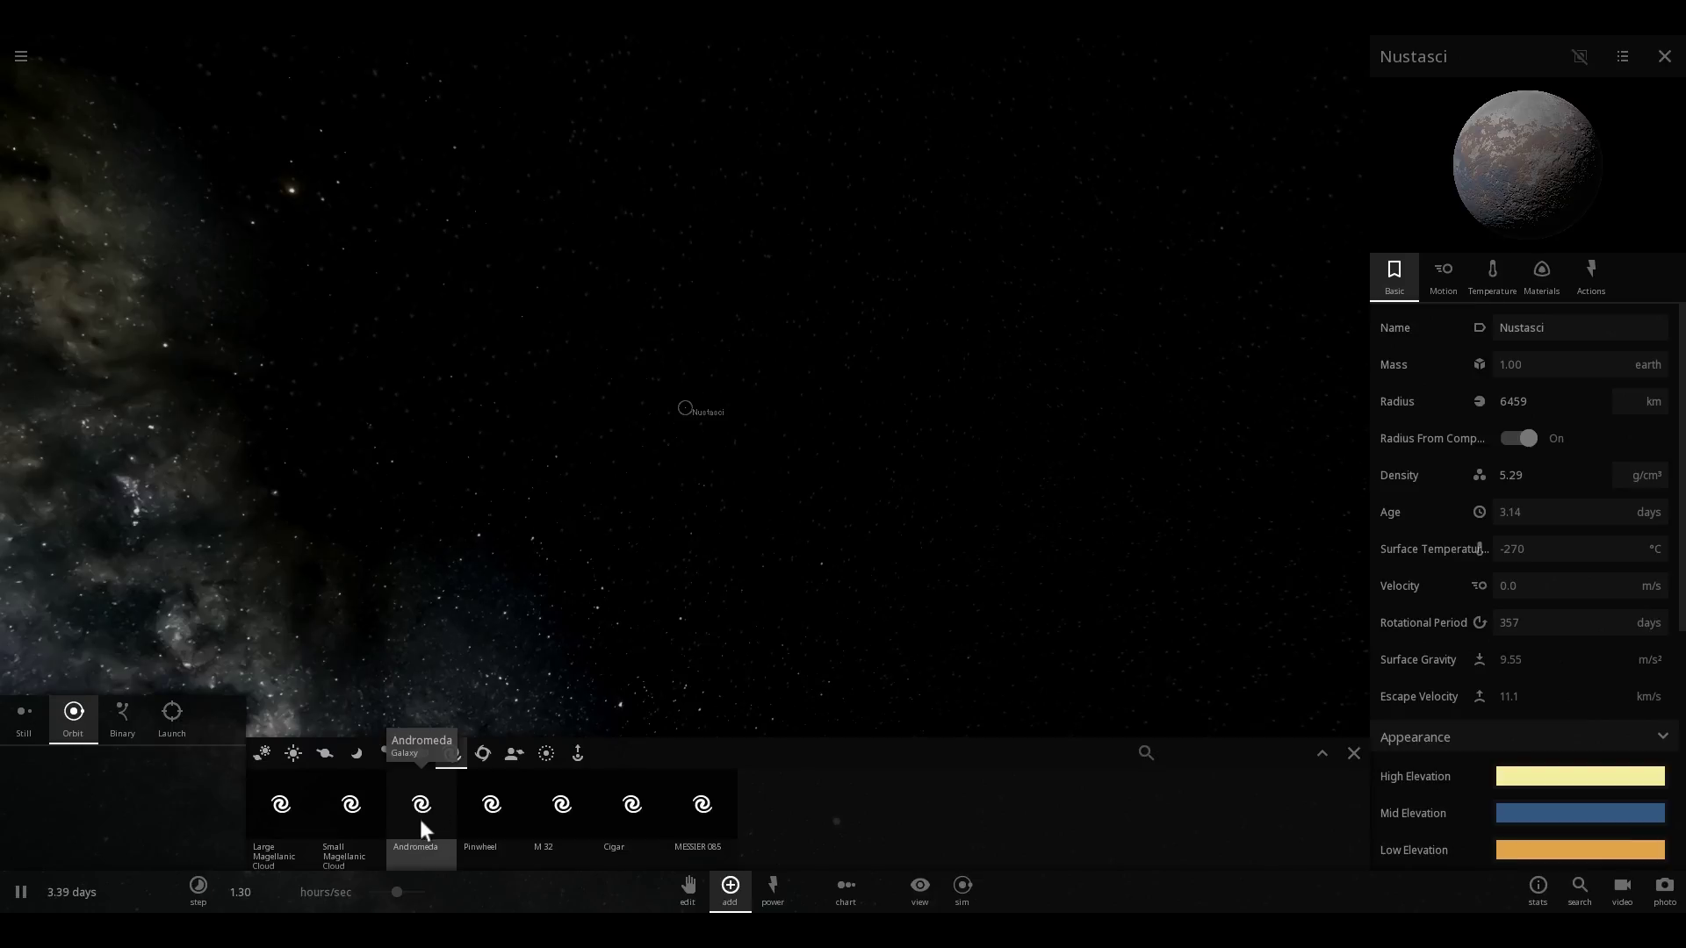
left_click(482, 757)
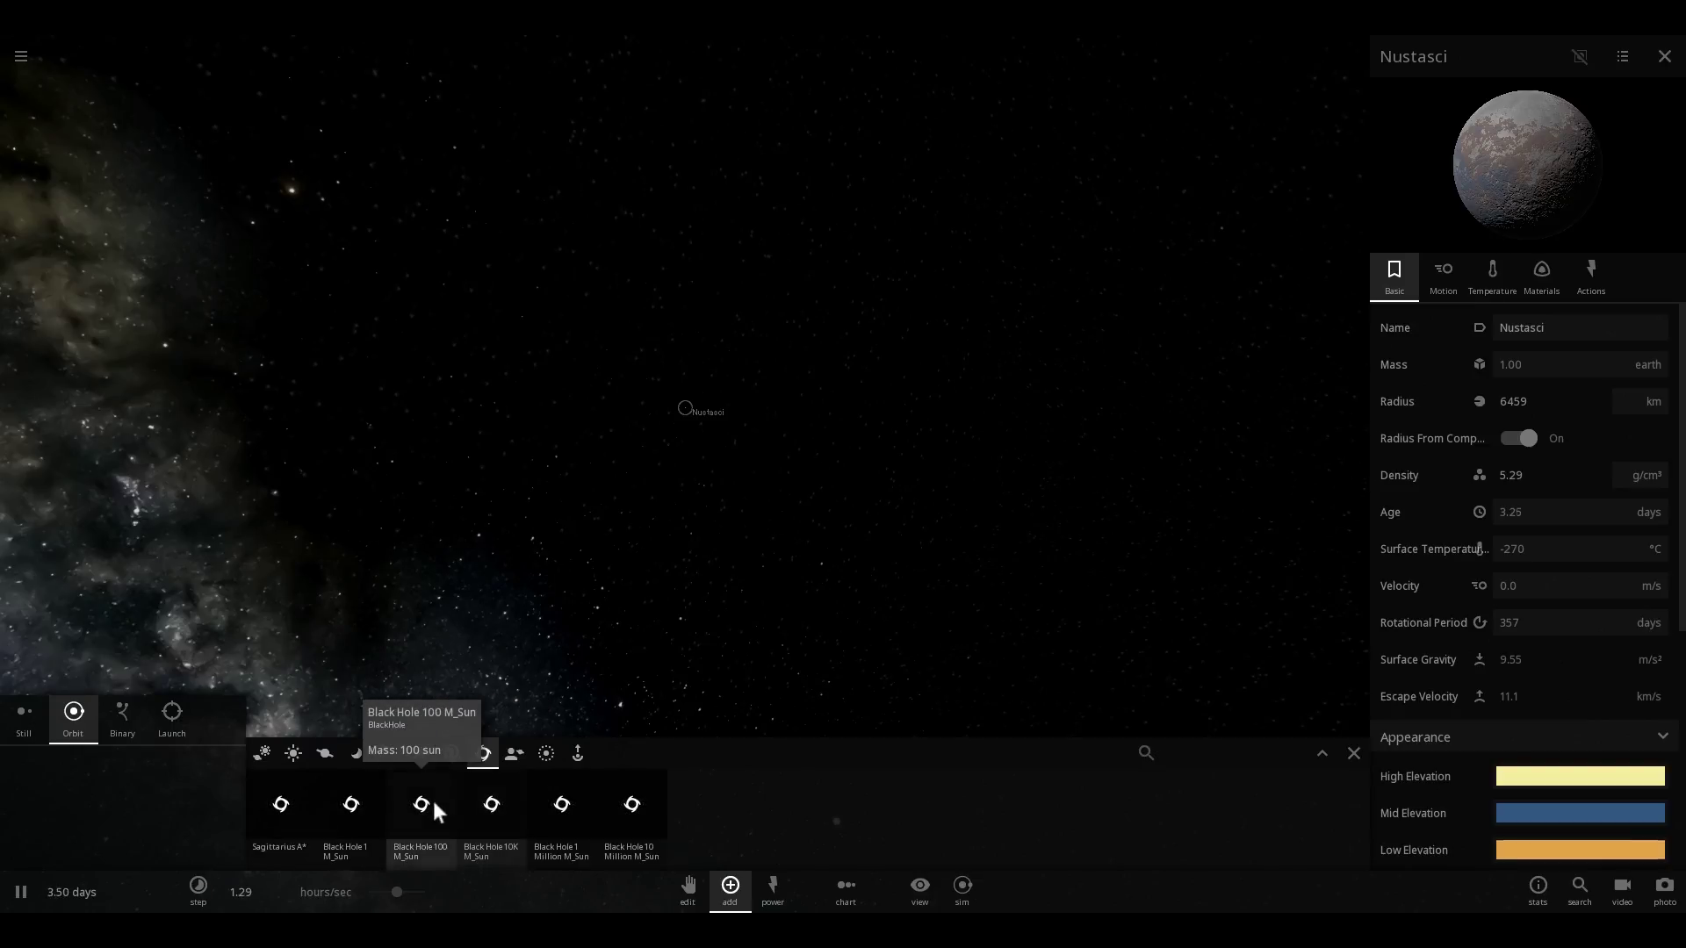
left_click(607, 808)
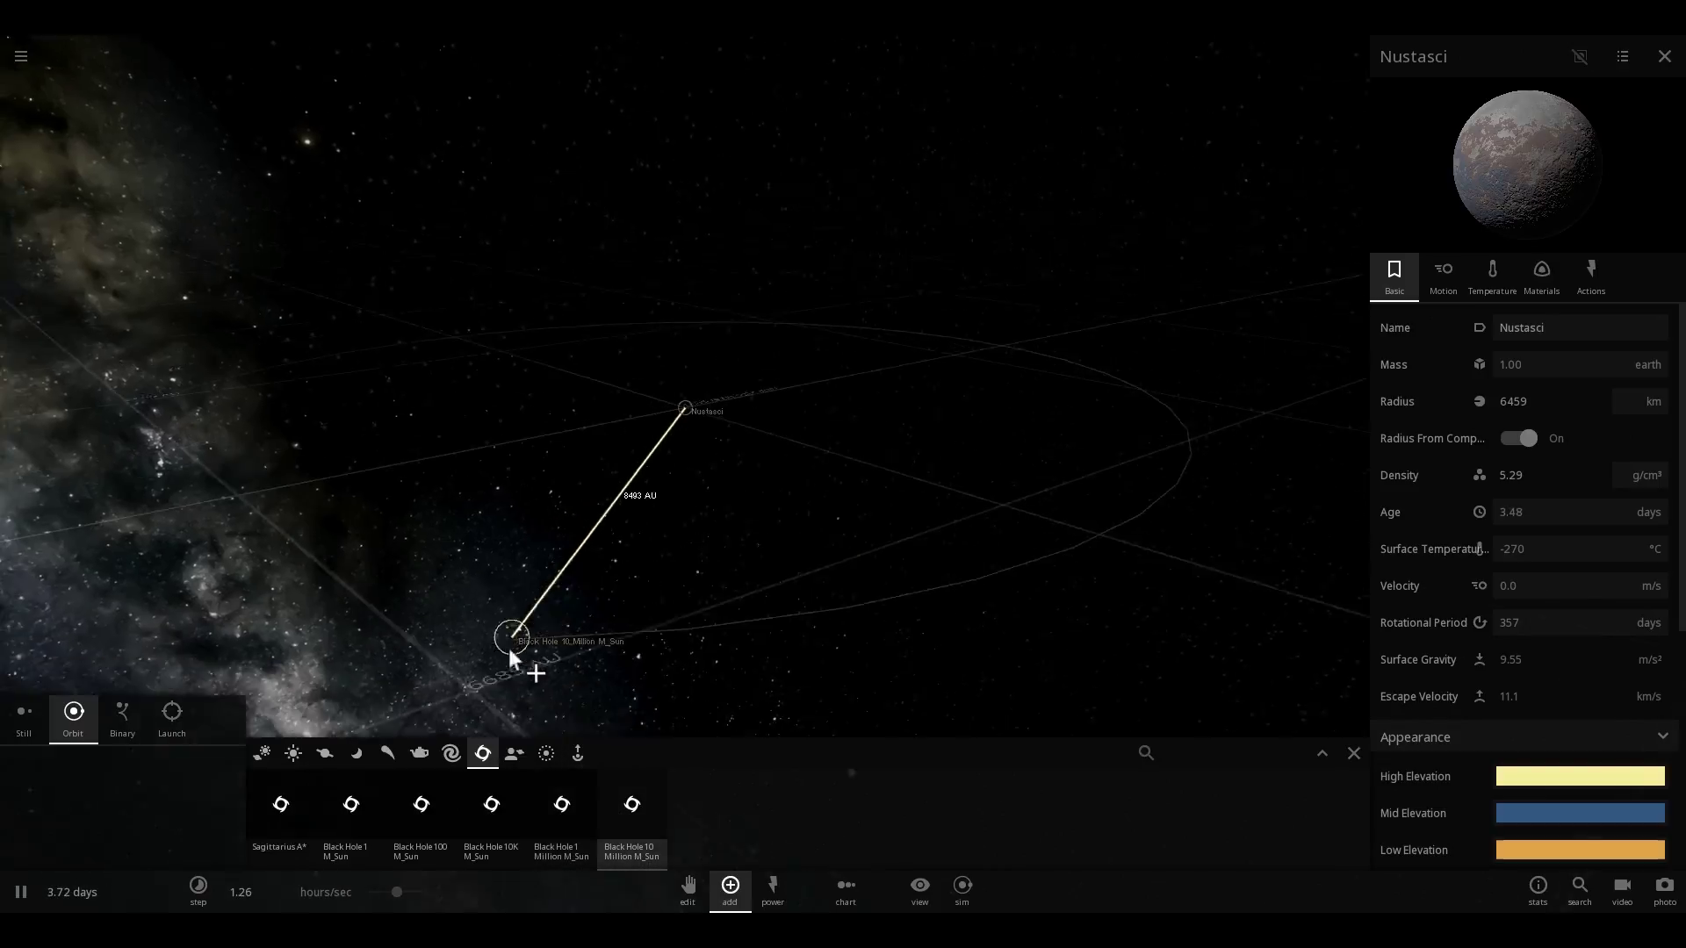
right_click_drag(508, 648, 446, 592)
scroll(446, 591, "down", 15)
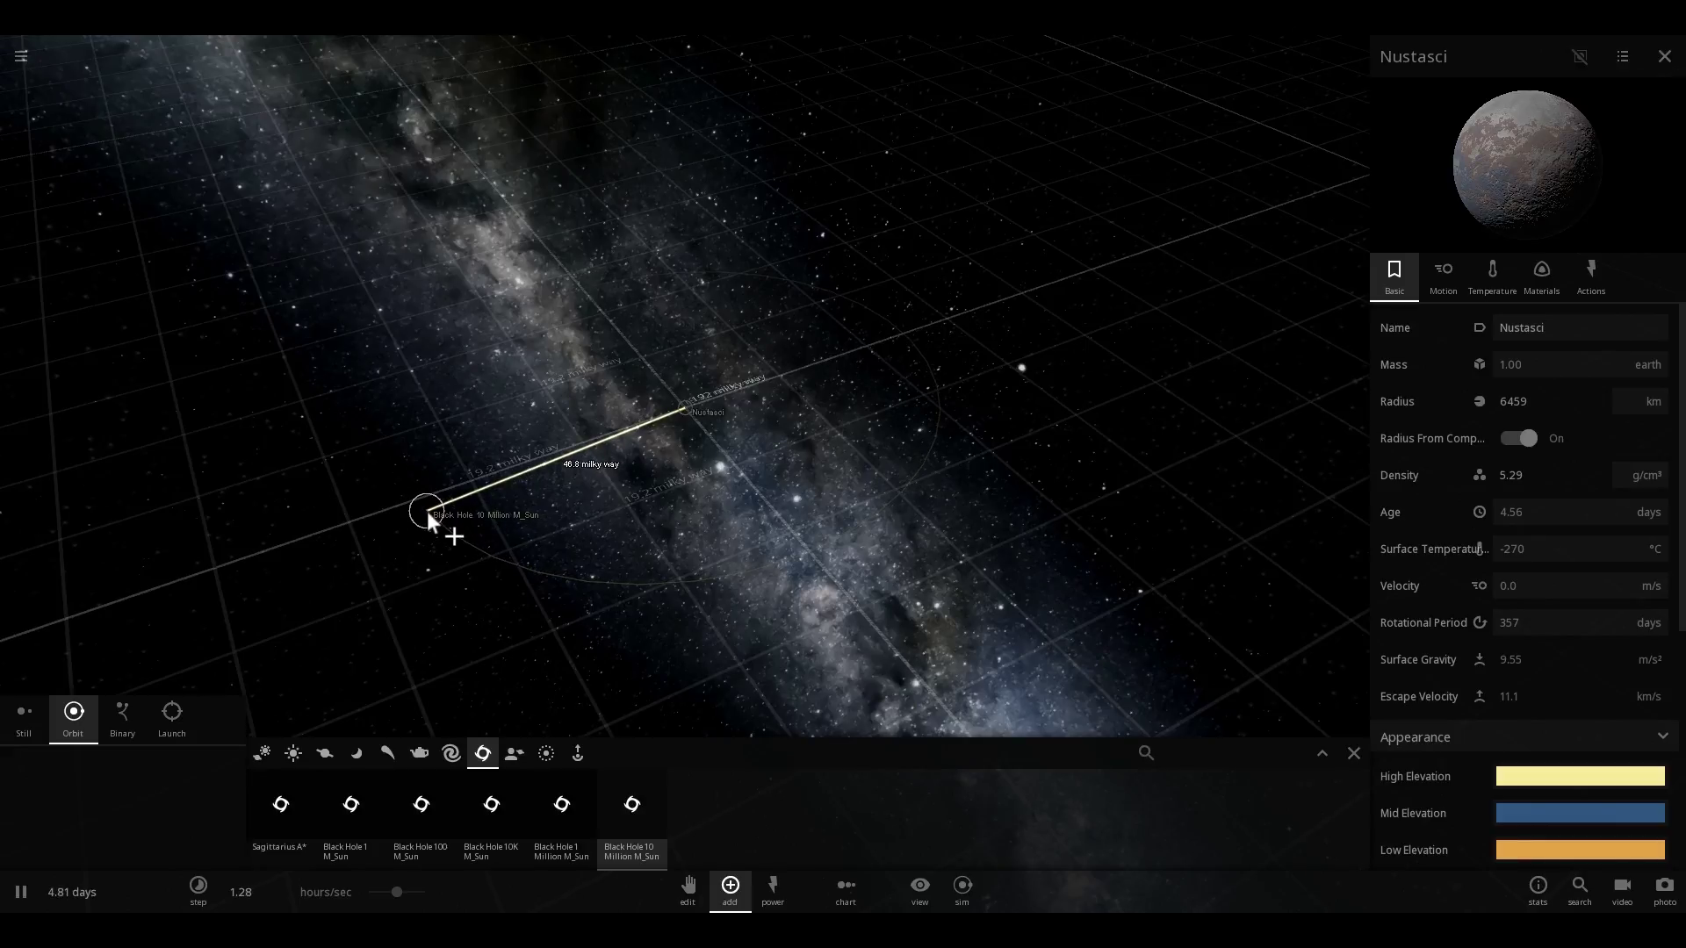
left_click(427, 511)
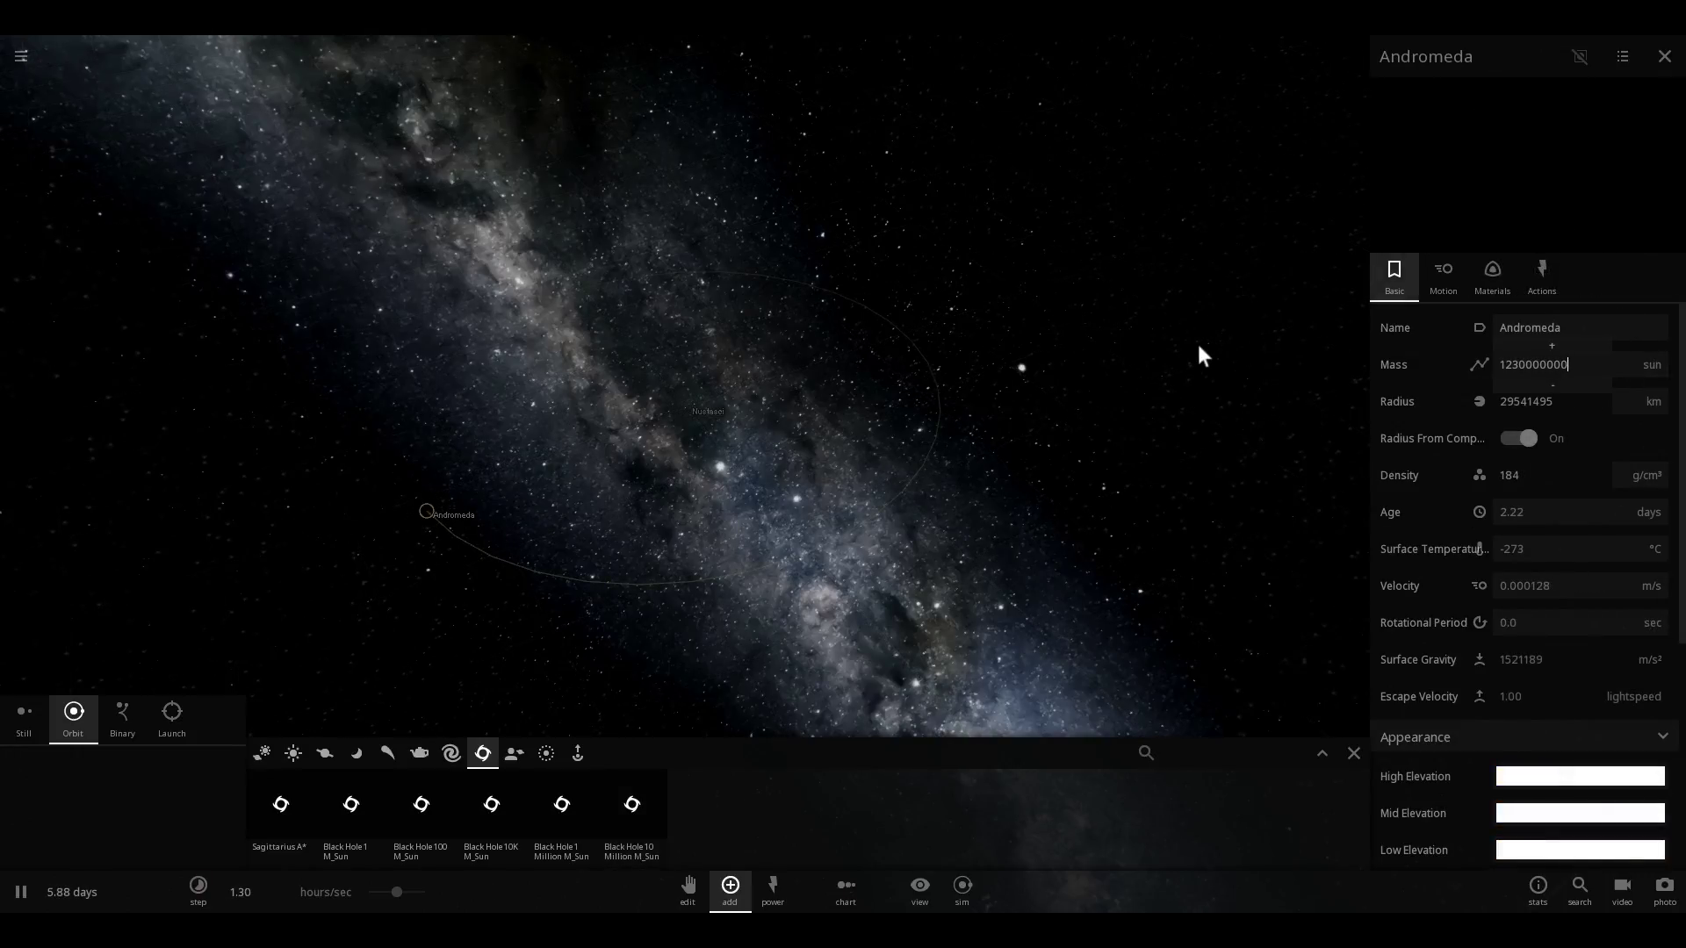
key("Return")
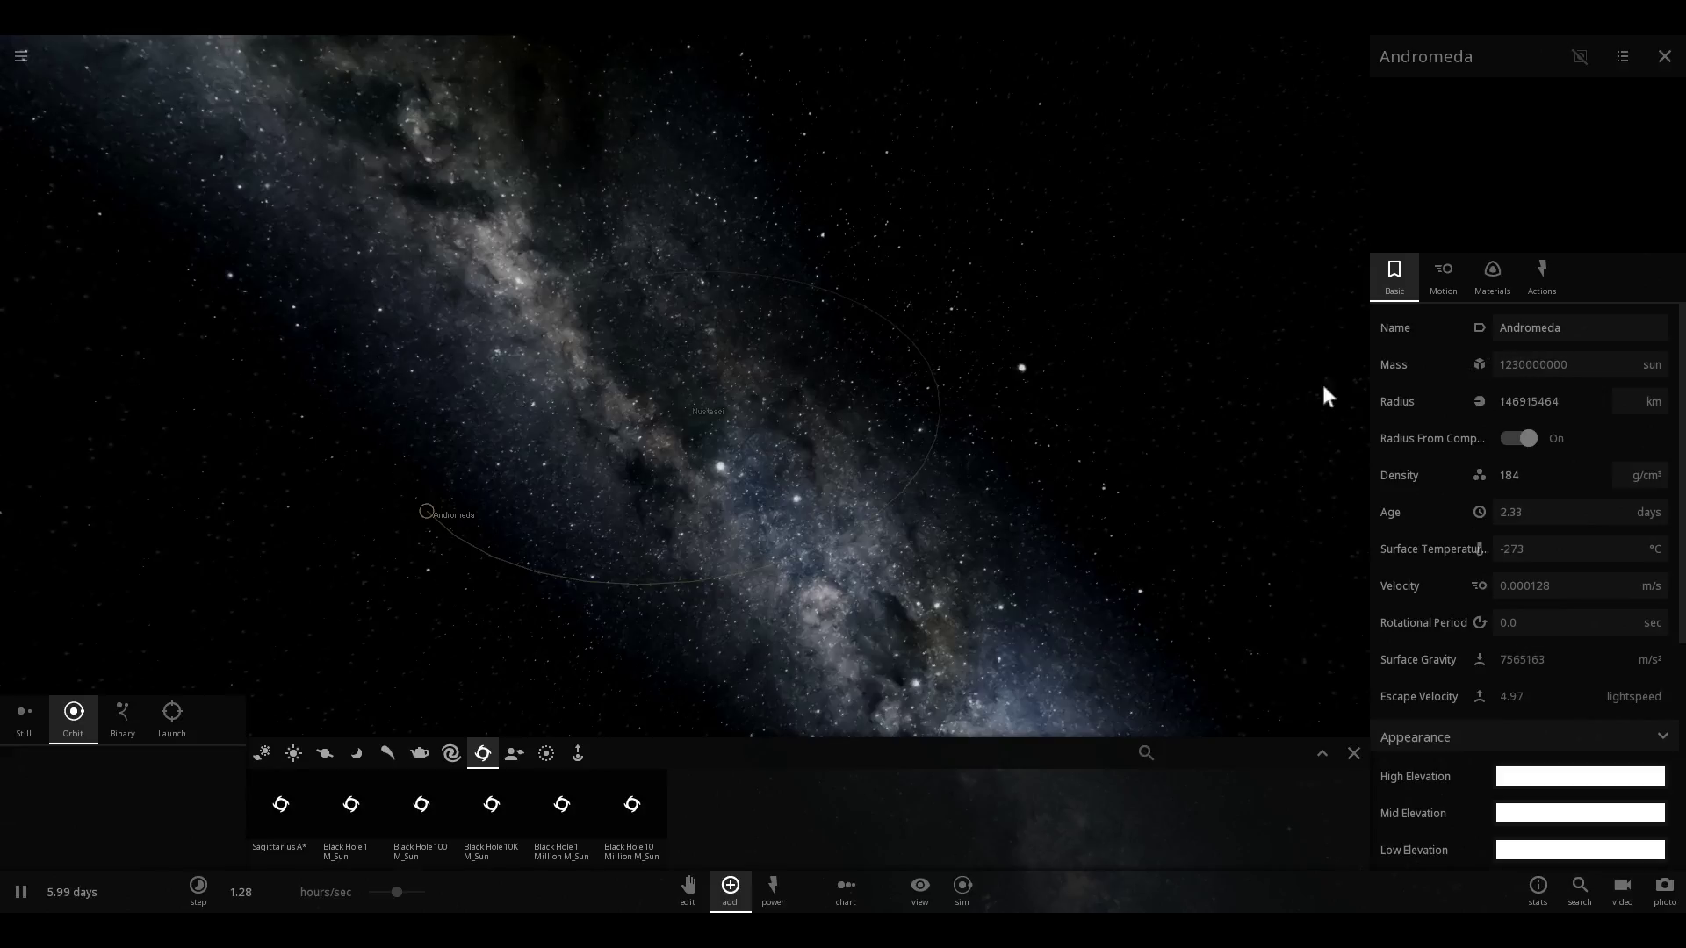
left_click_drag(965, 481, 707, 498)
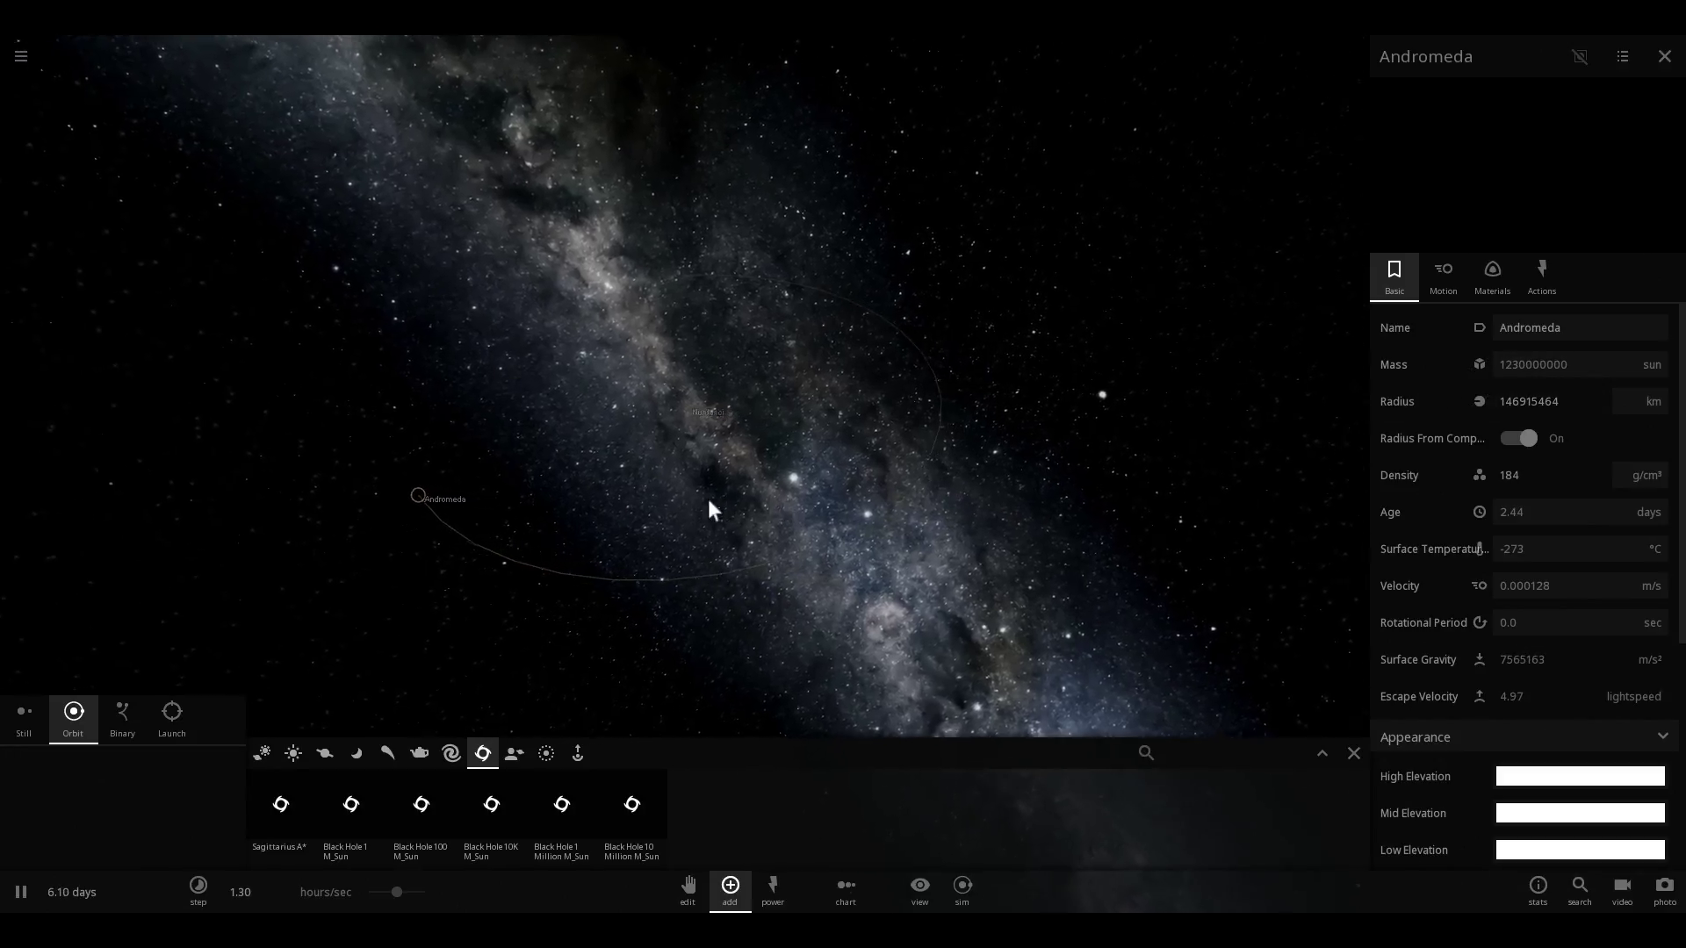
double_click(415, 497)
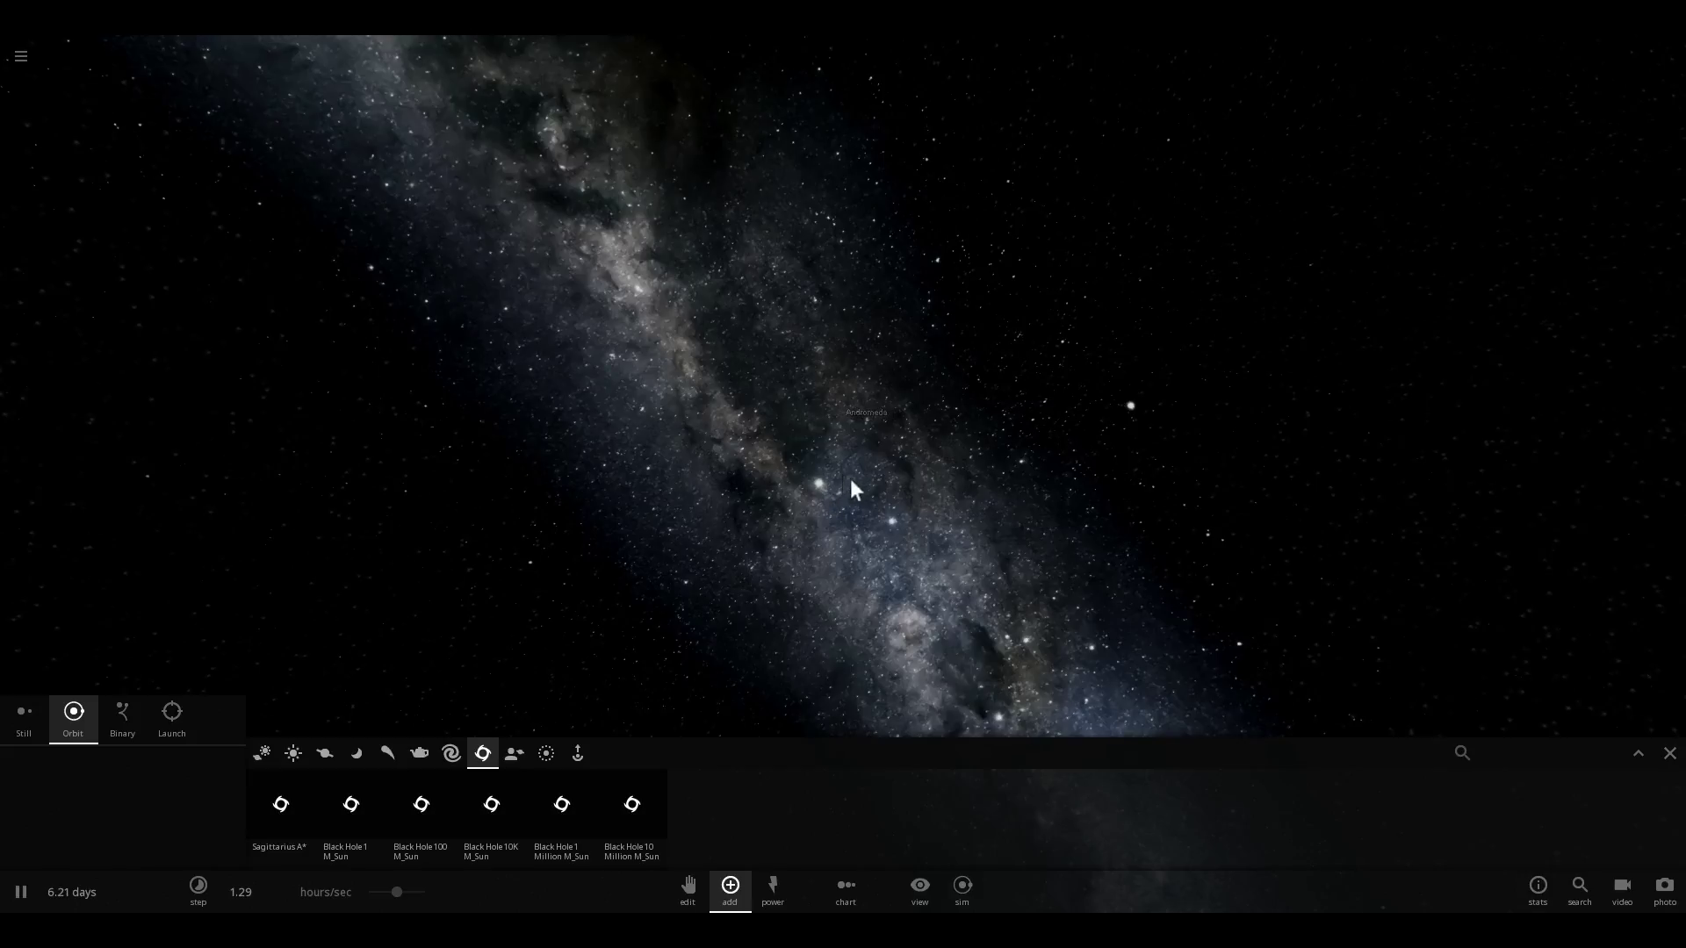
left_click(844, 421)
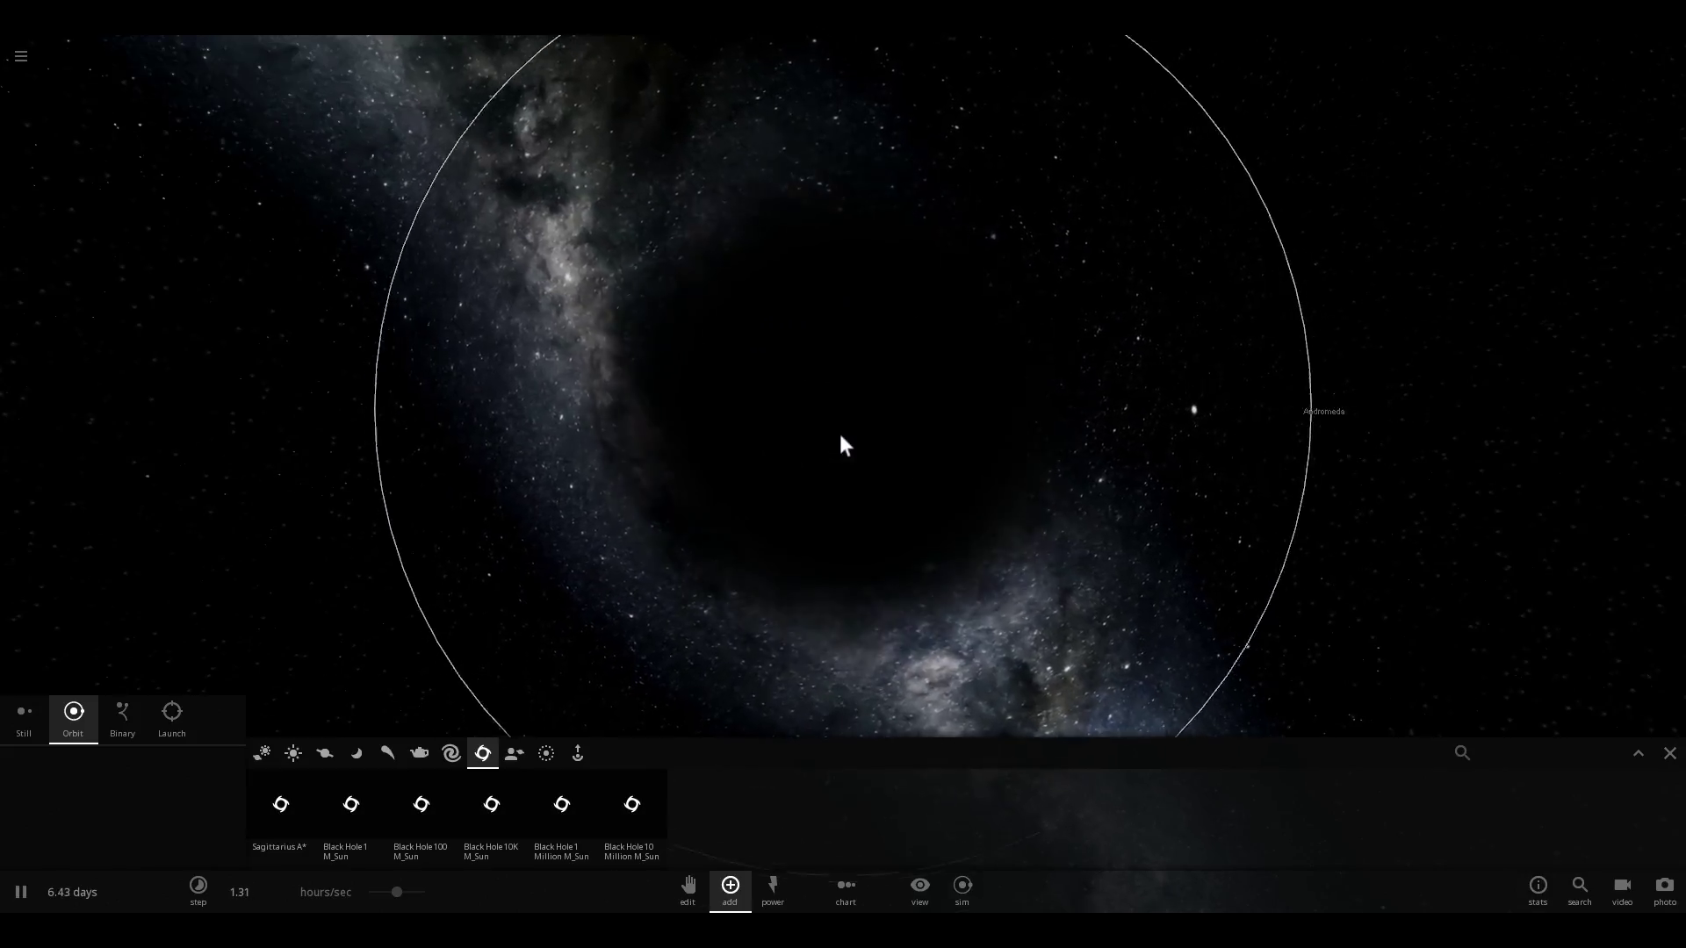
Step: Compare the black hole's size with the Sun, Betelgeuse and UY Scuti without placing any of the stars
left_click(294, 754)
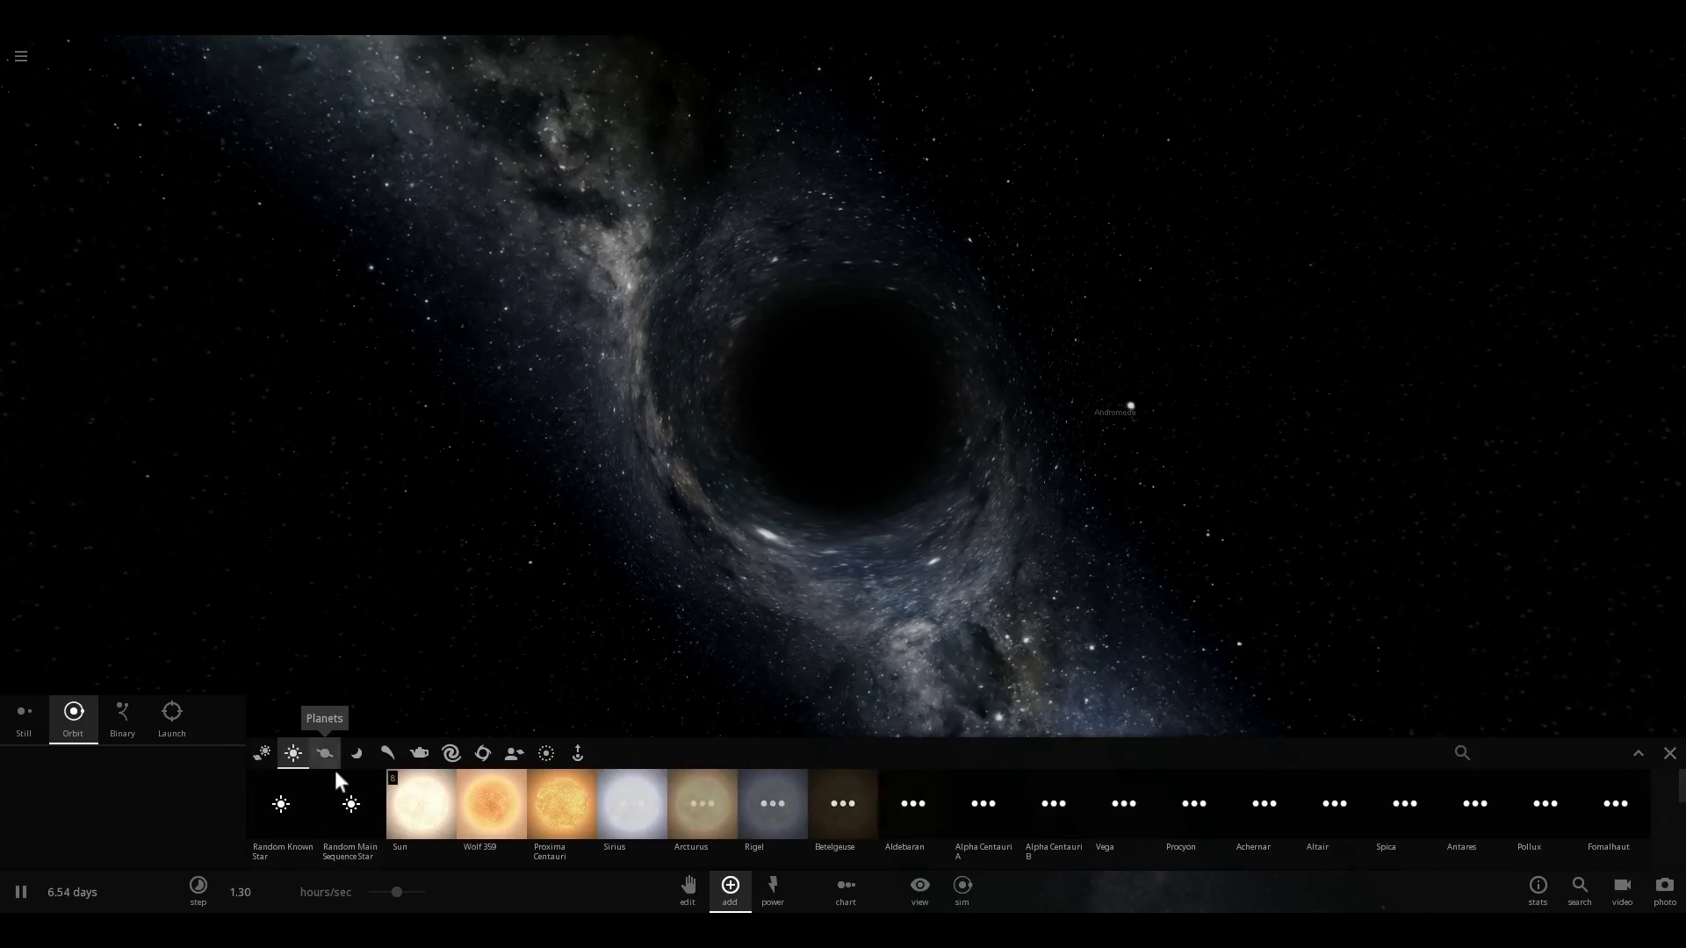
left_click(415, 805)
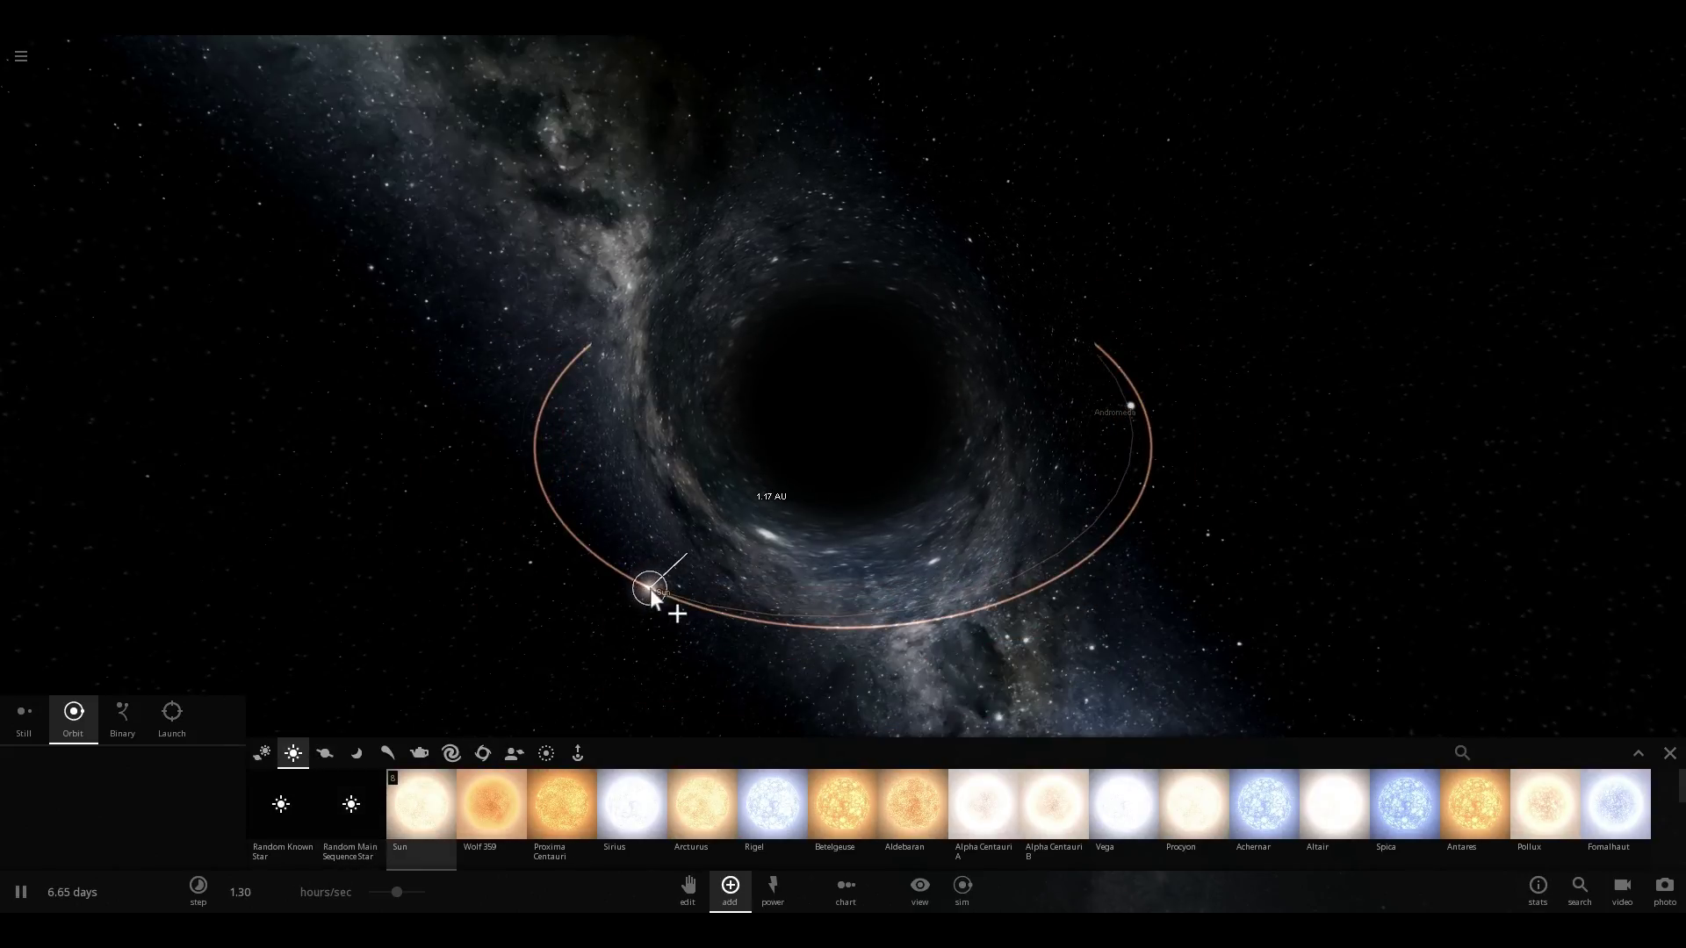
key("Escape")
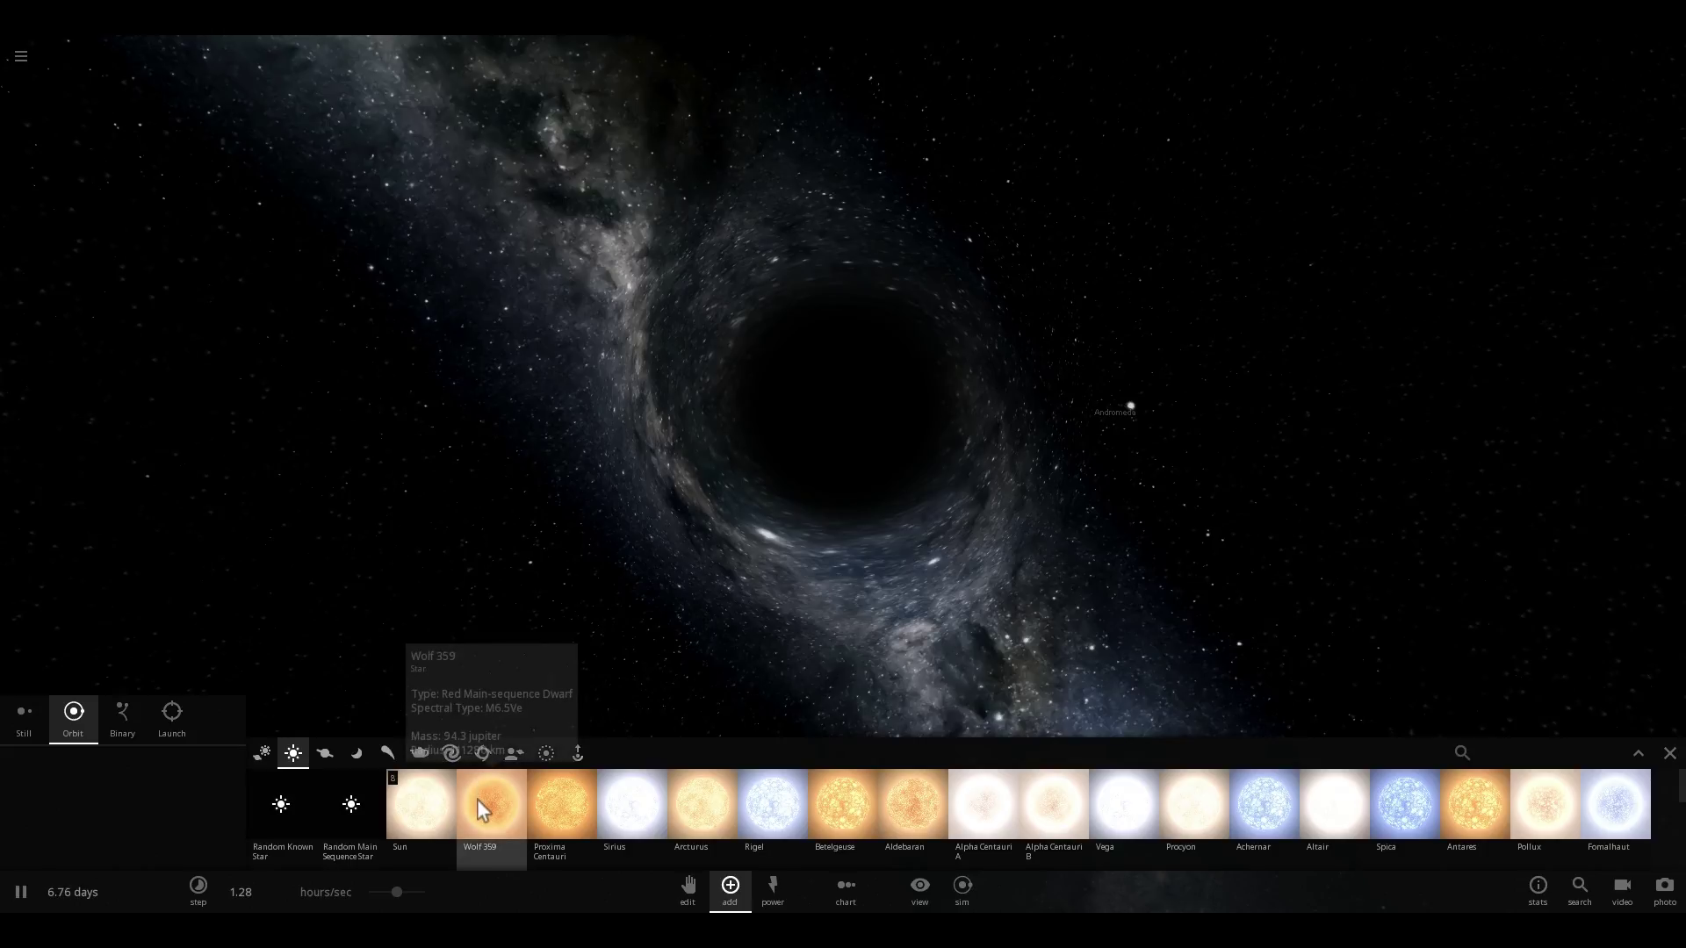
left_click(820, 818)
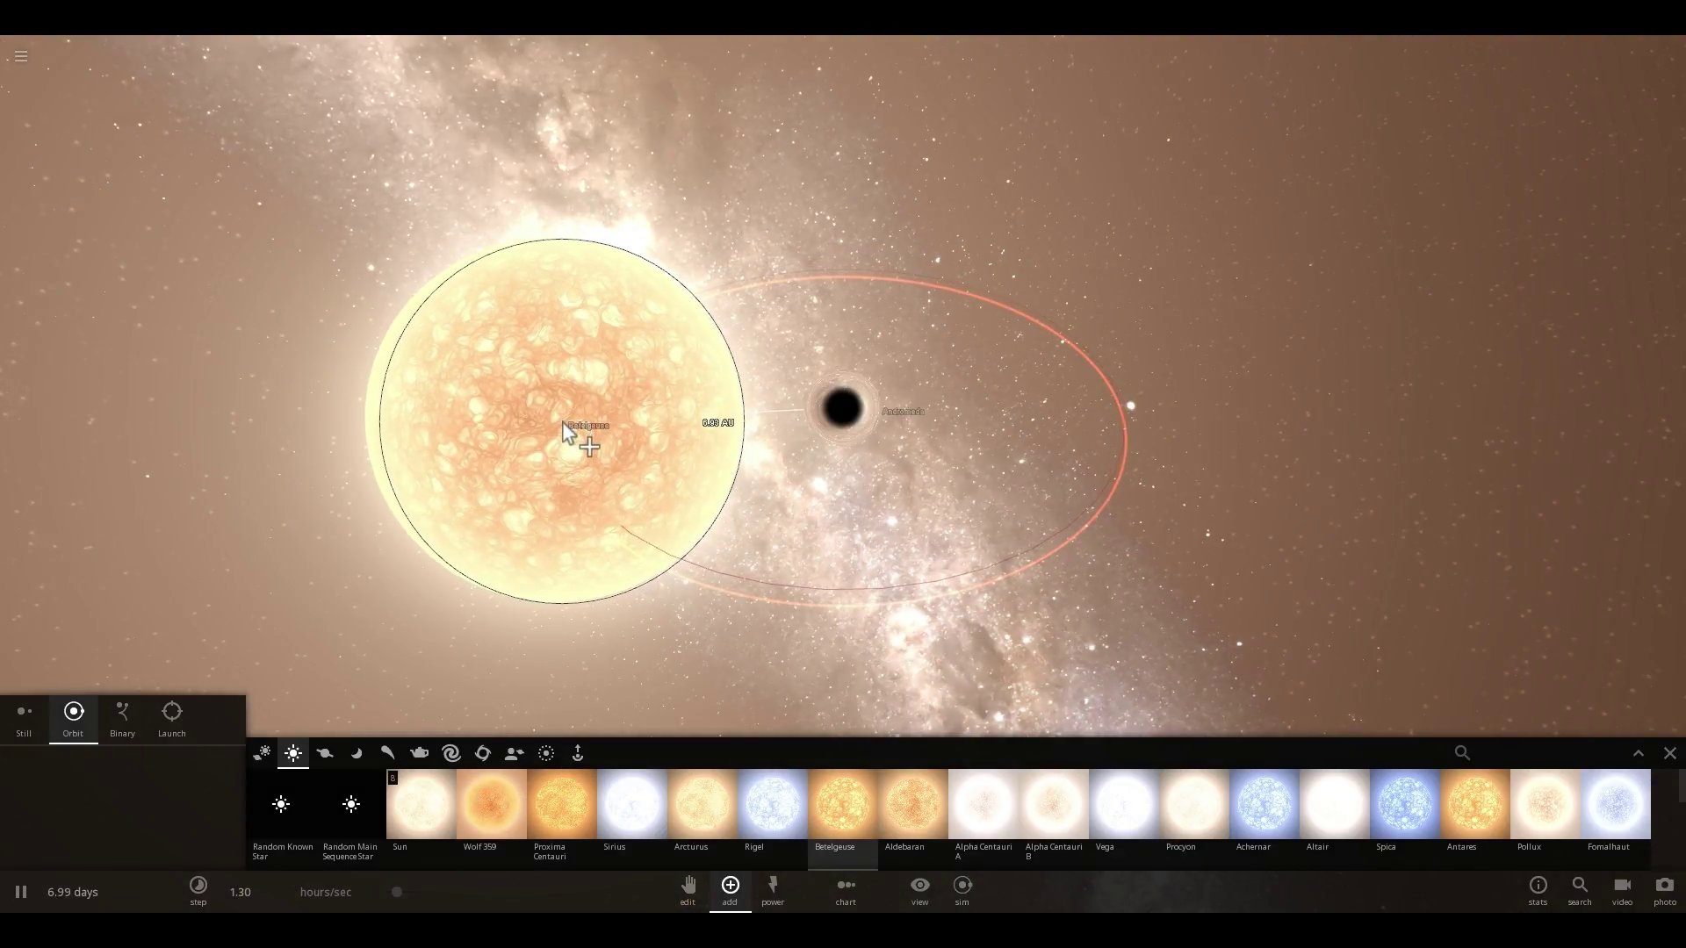
right_click(562, 421)
scroll(787, 794, "down", 5)
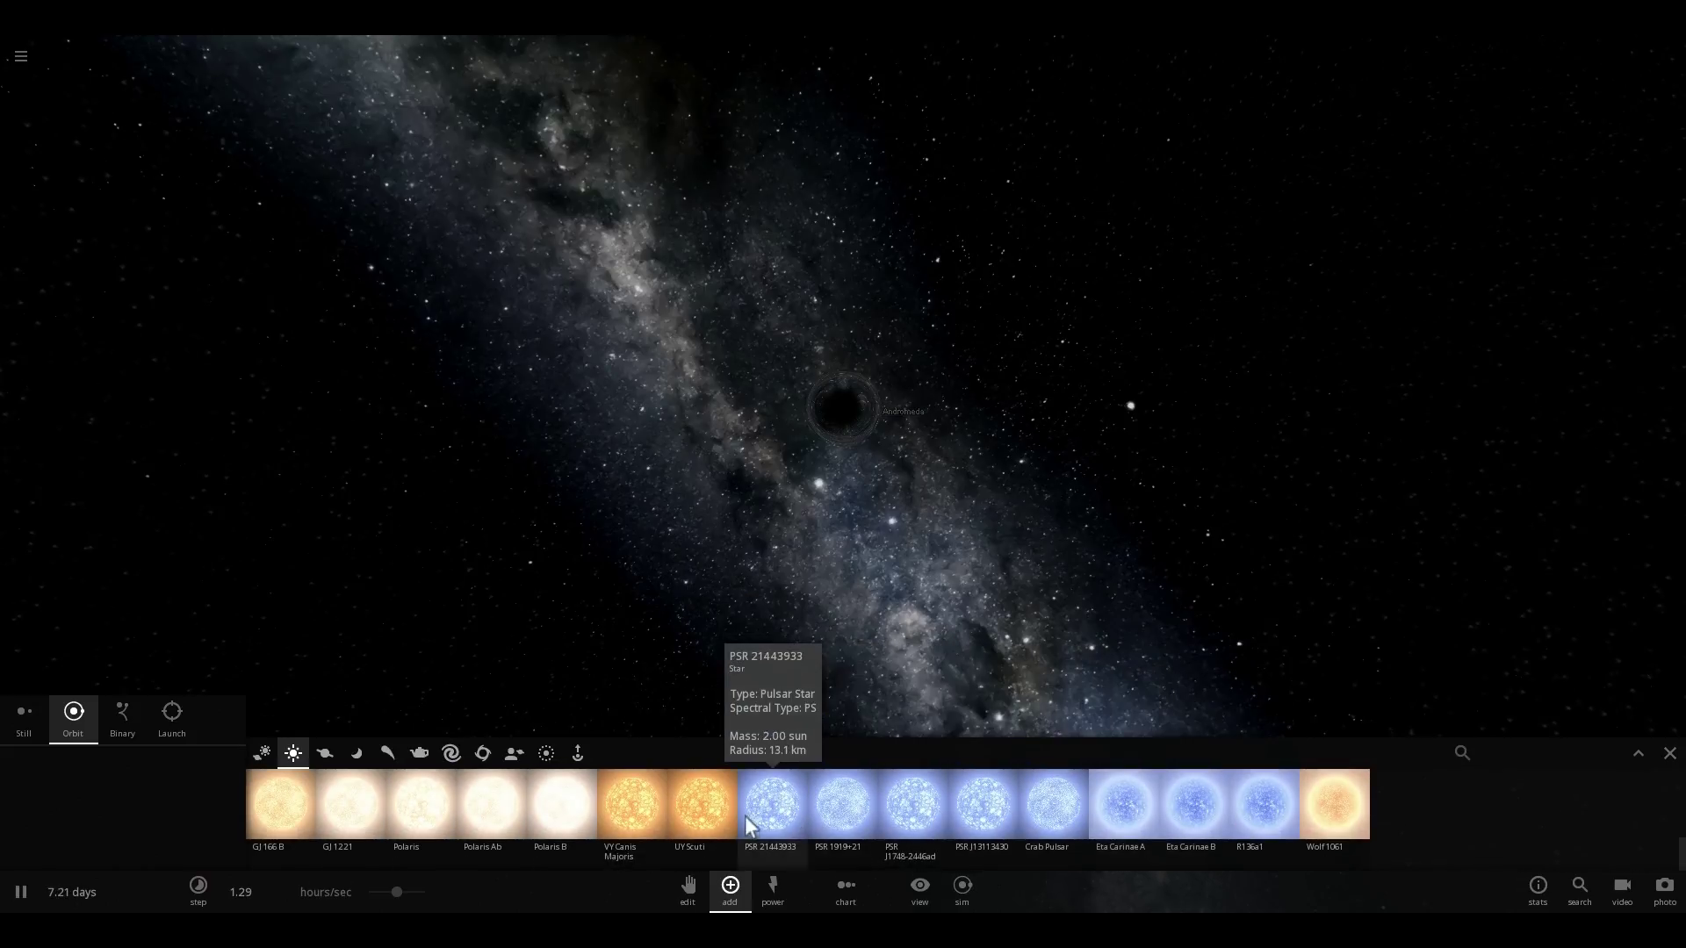
left_click(702, 816)
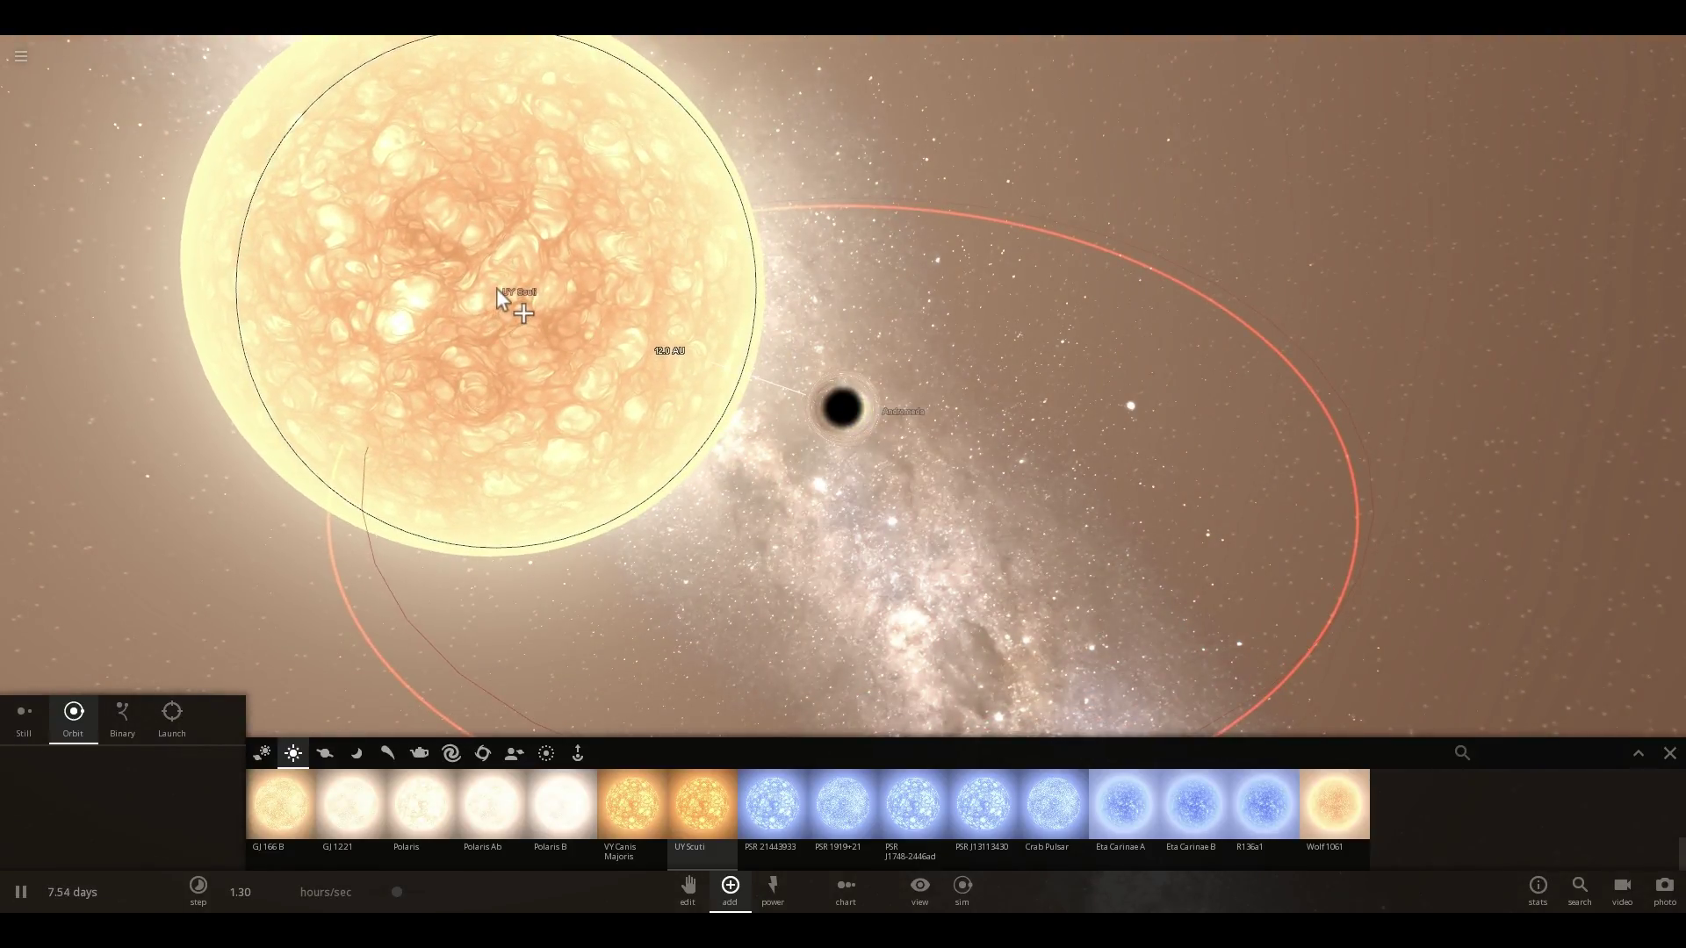
key("Escape")
Step: Rename the planet Nustasci as Earth and focus on it
left_click(821, 420)
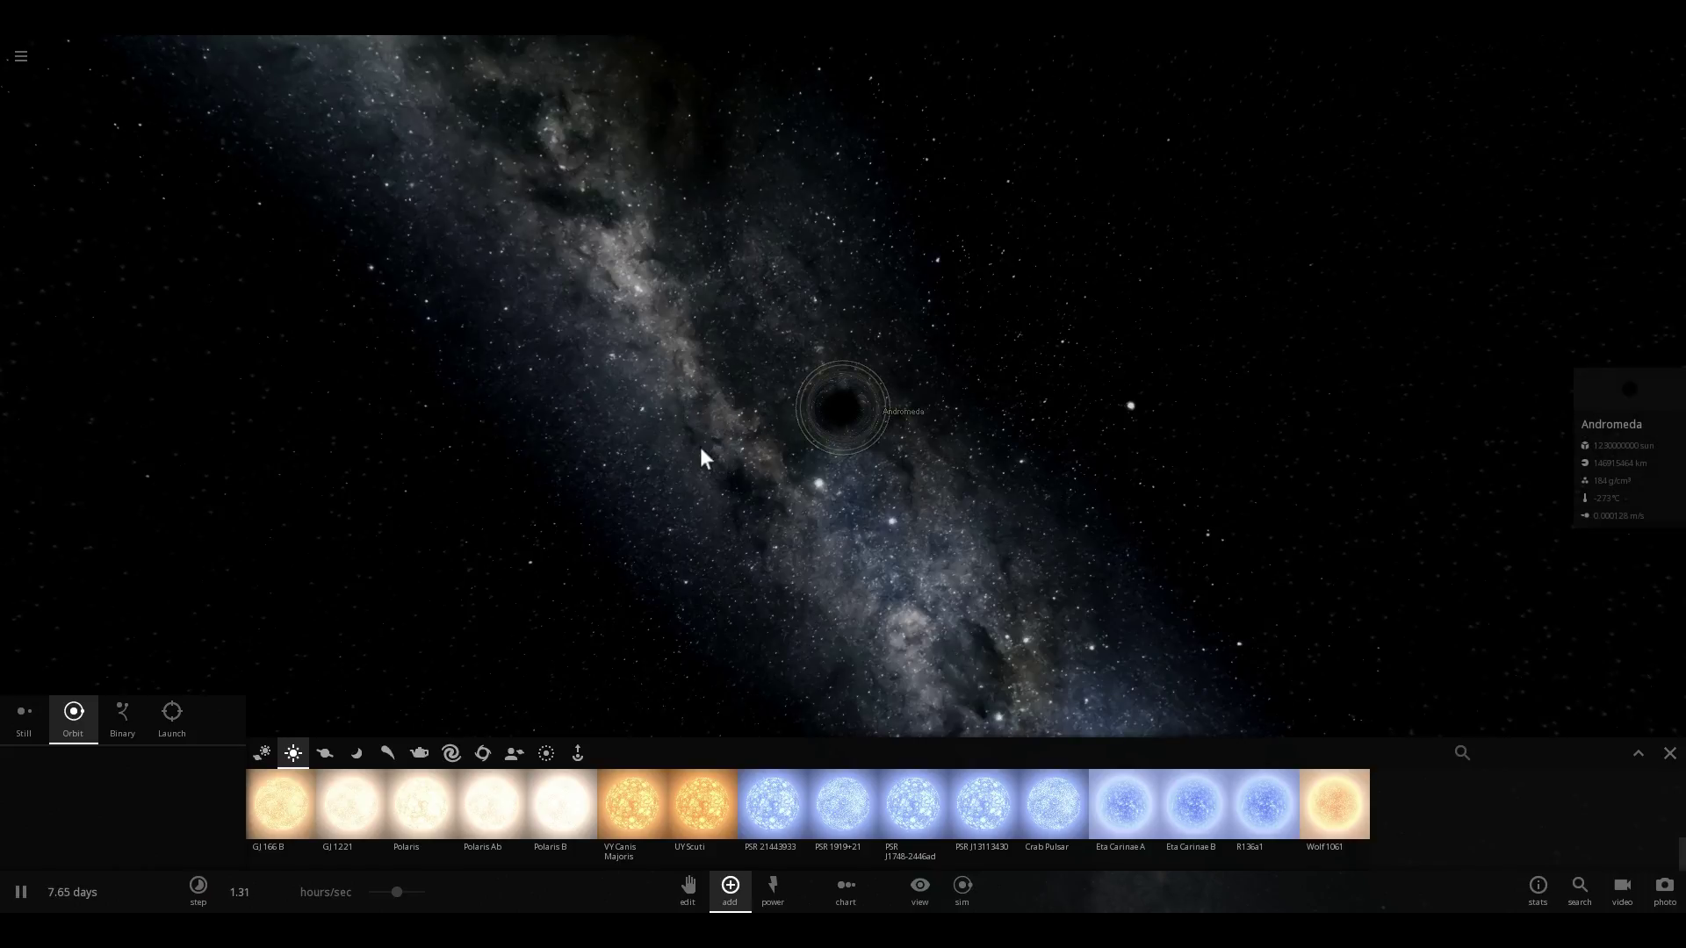
left_click_drag(700, 447, 953, 345)
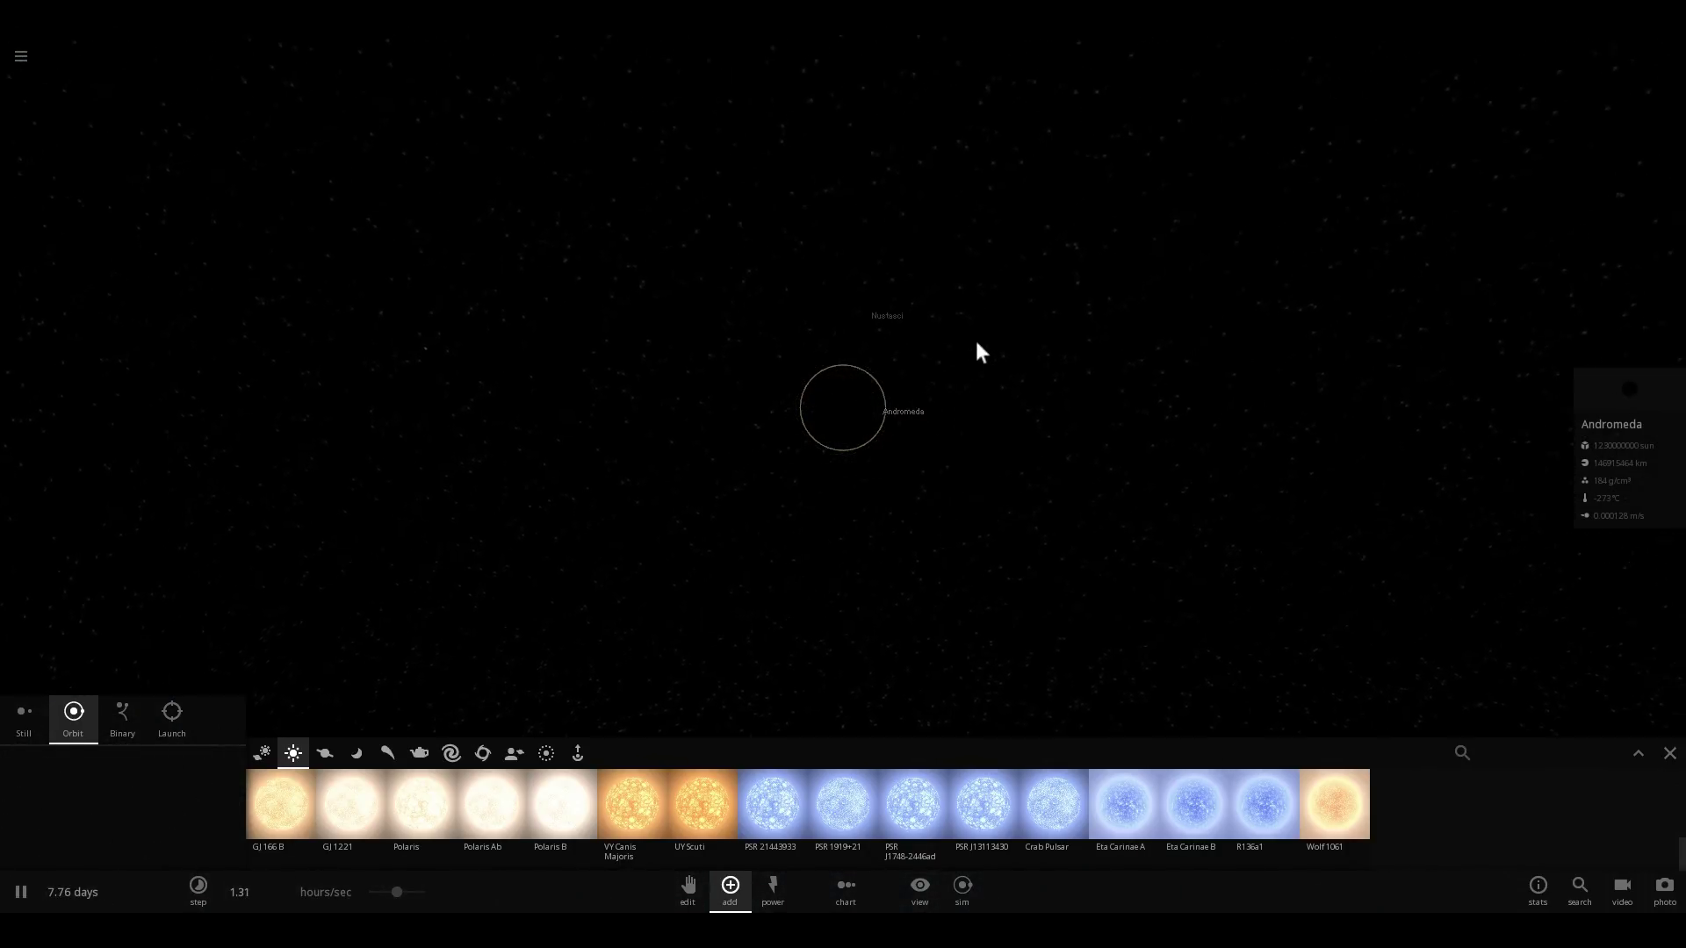
left_click(727, 331)
left_click(1625, 397)
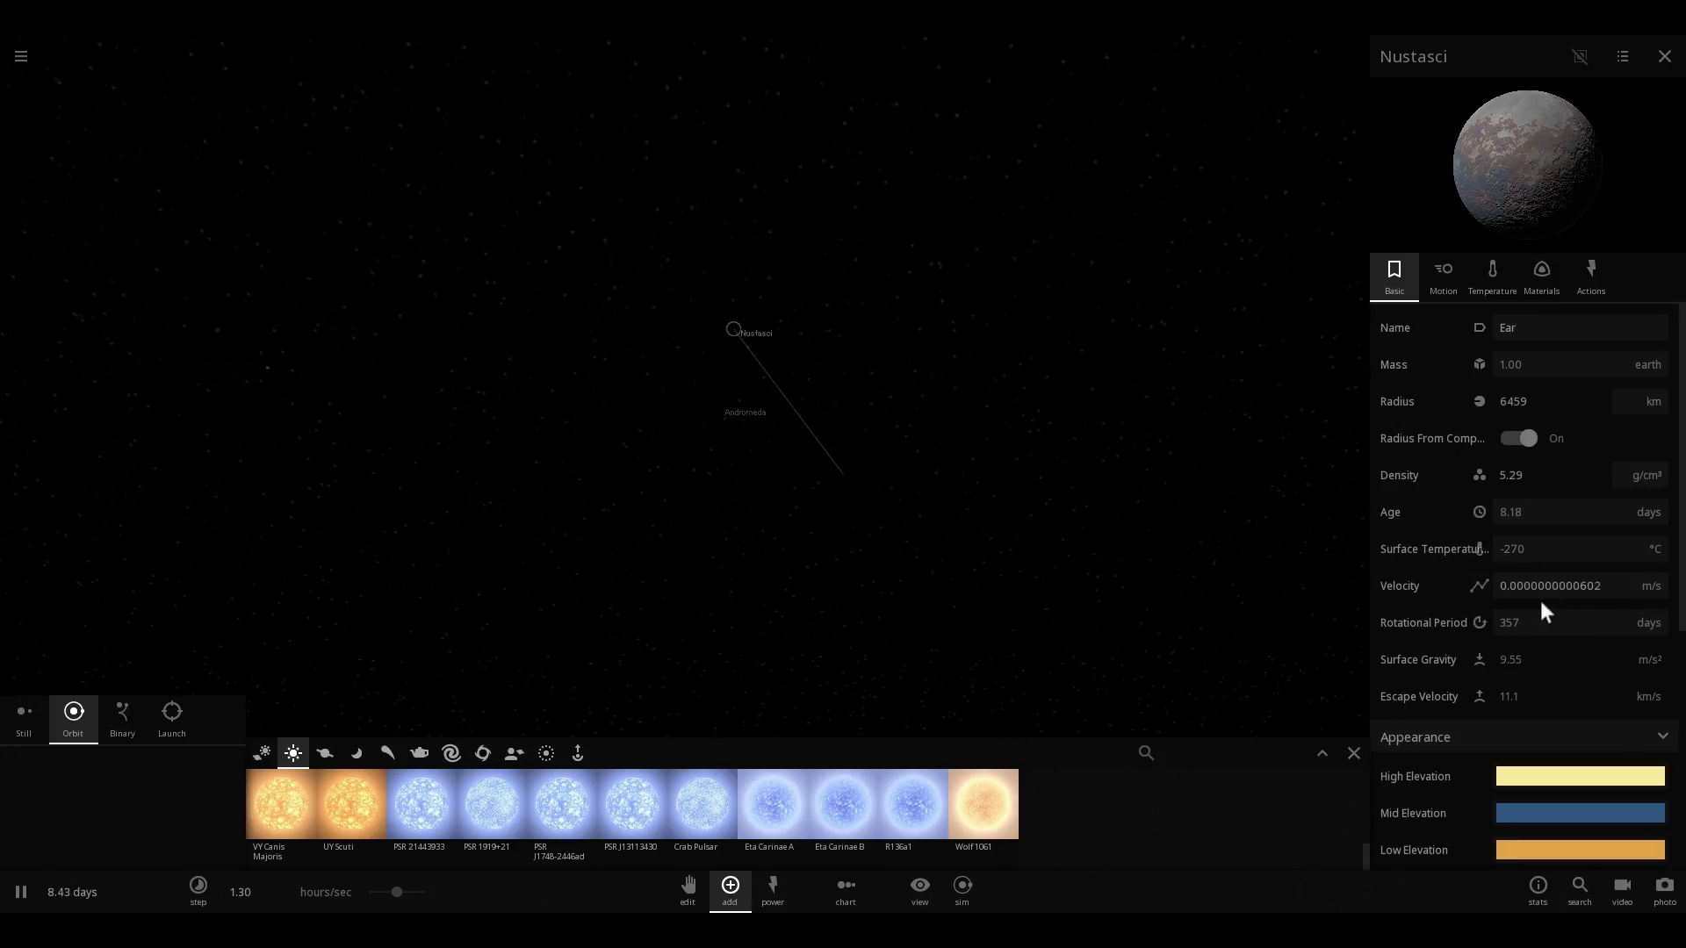
type("Earth")
double_click(739, 328)
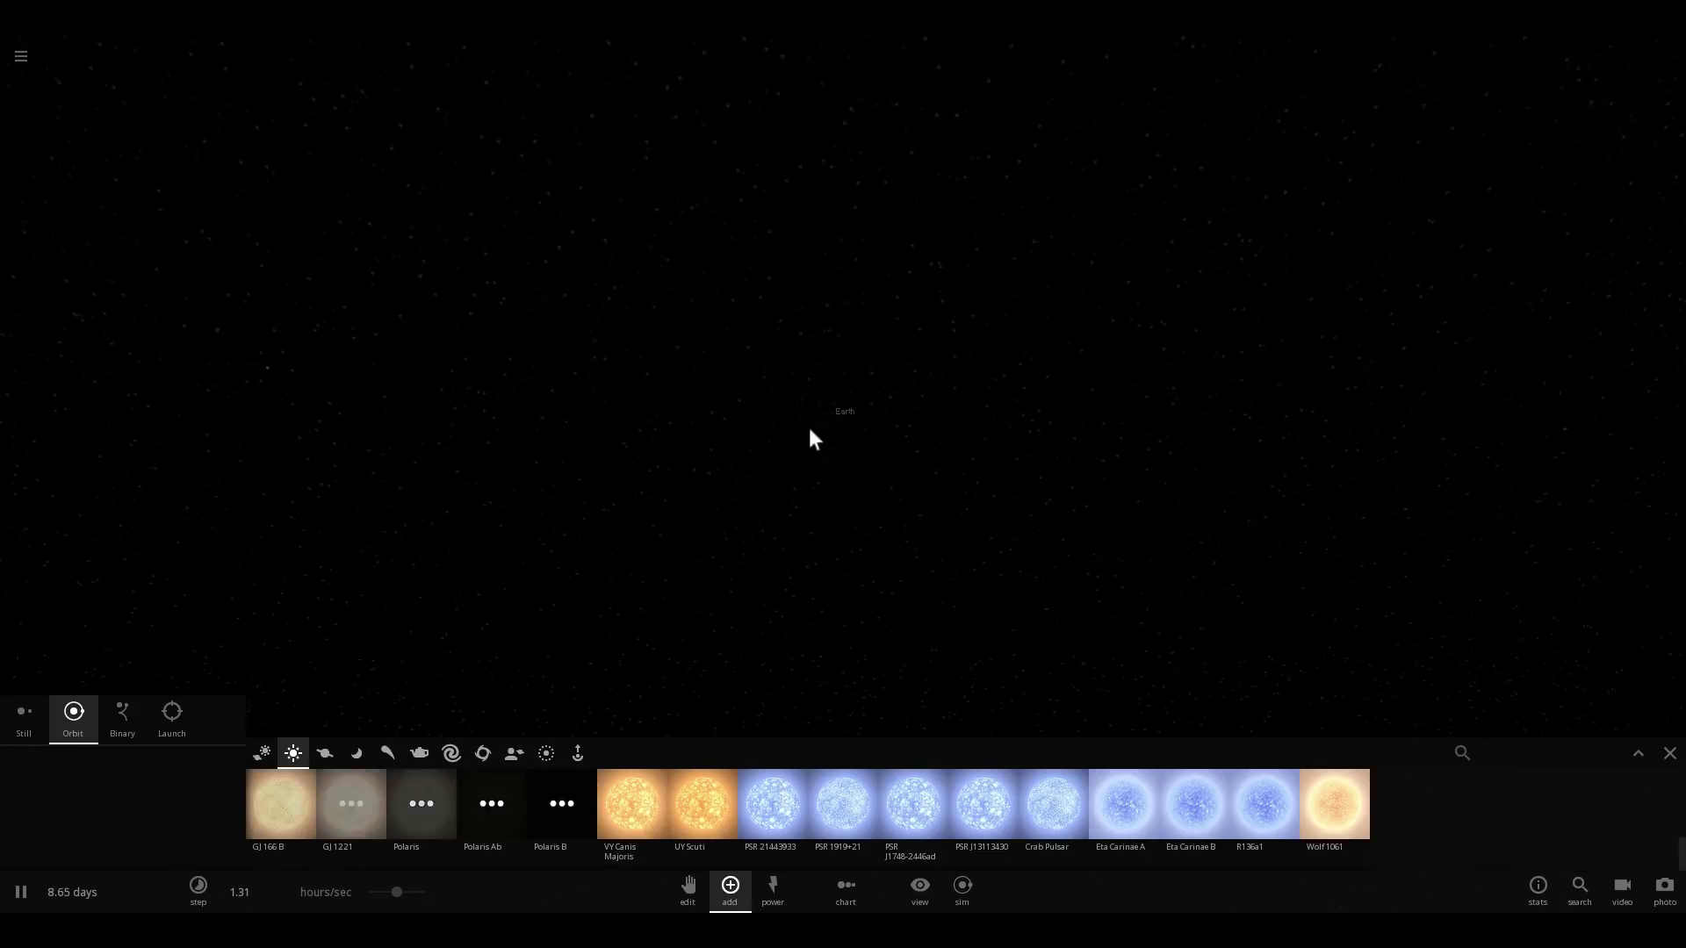
double_click(834, 421)
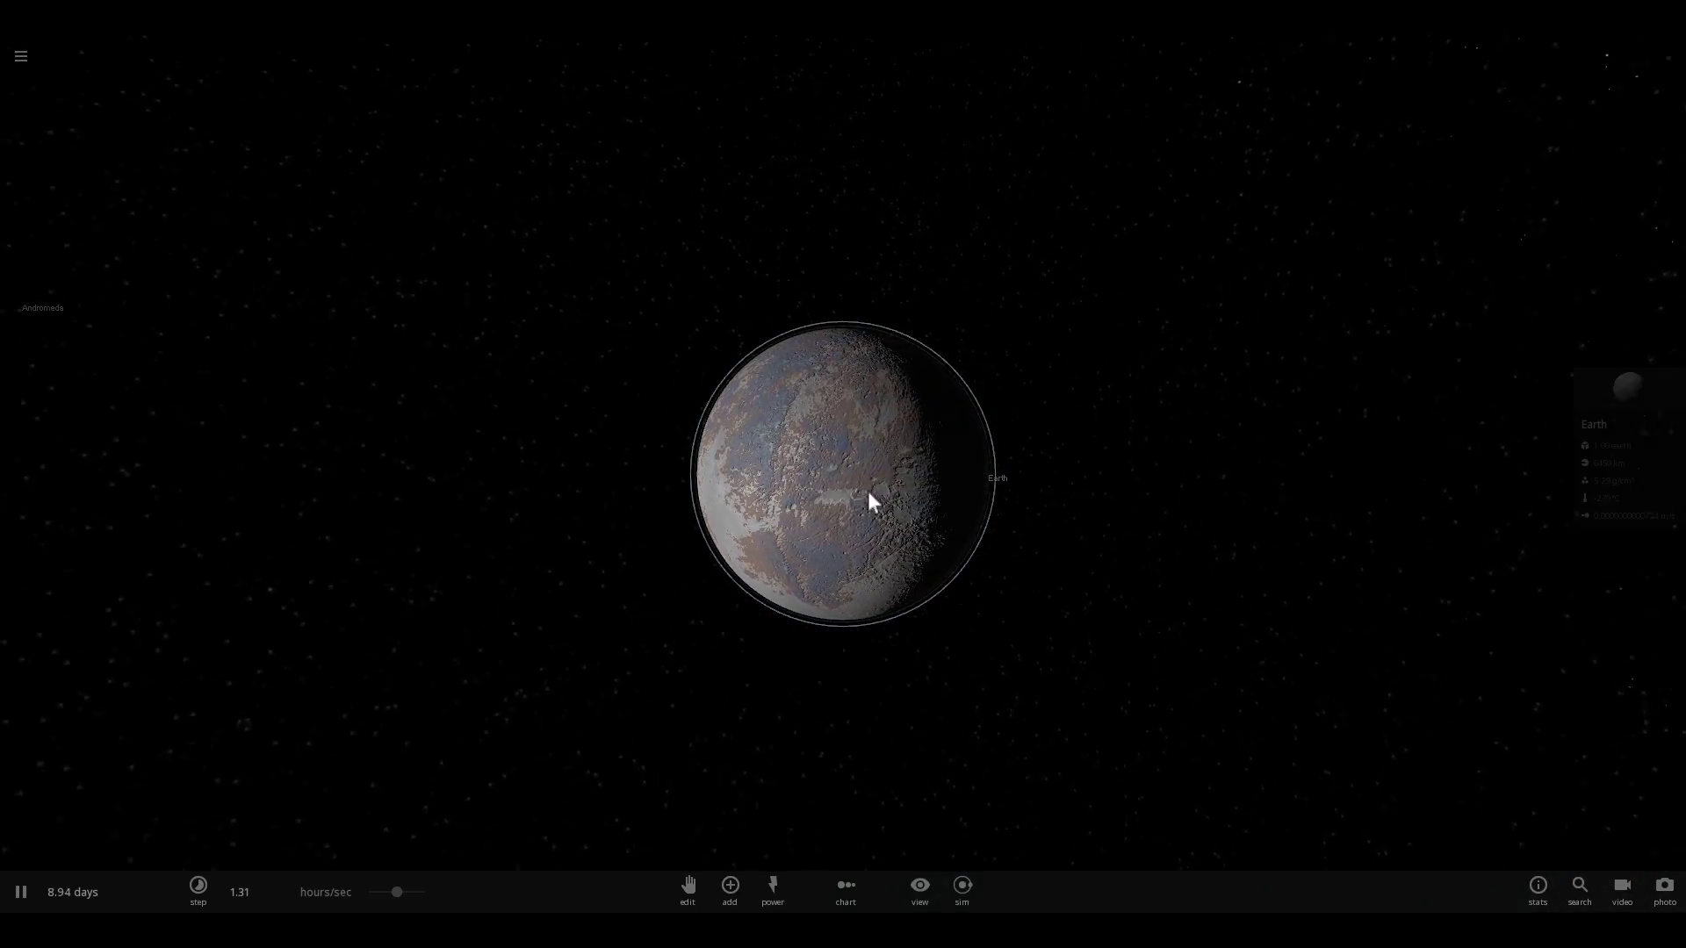
Step: Open Earth's temperature properties and inspect its tidal power
left_click(1631, 385)
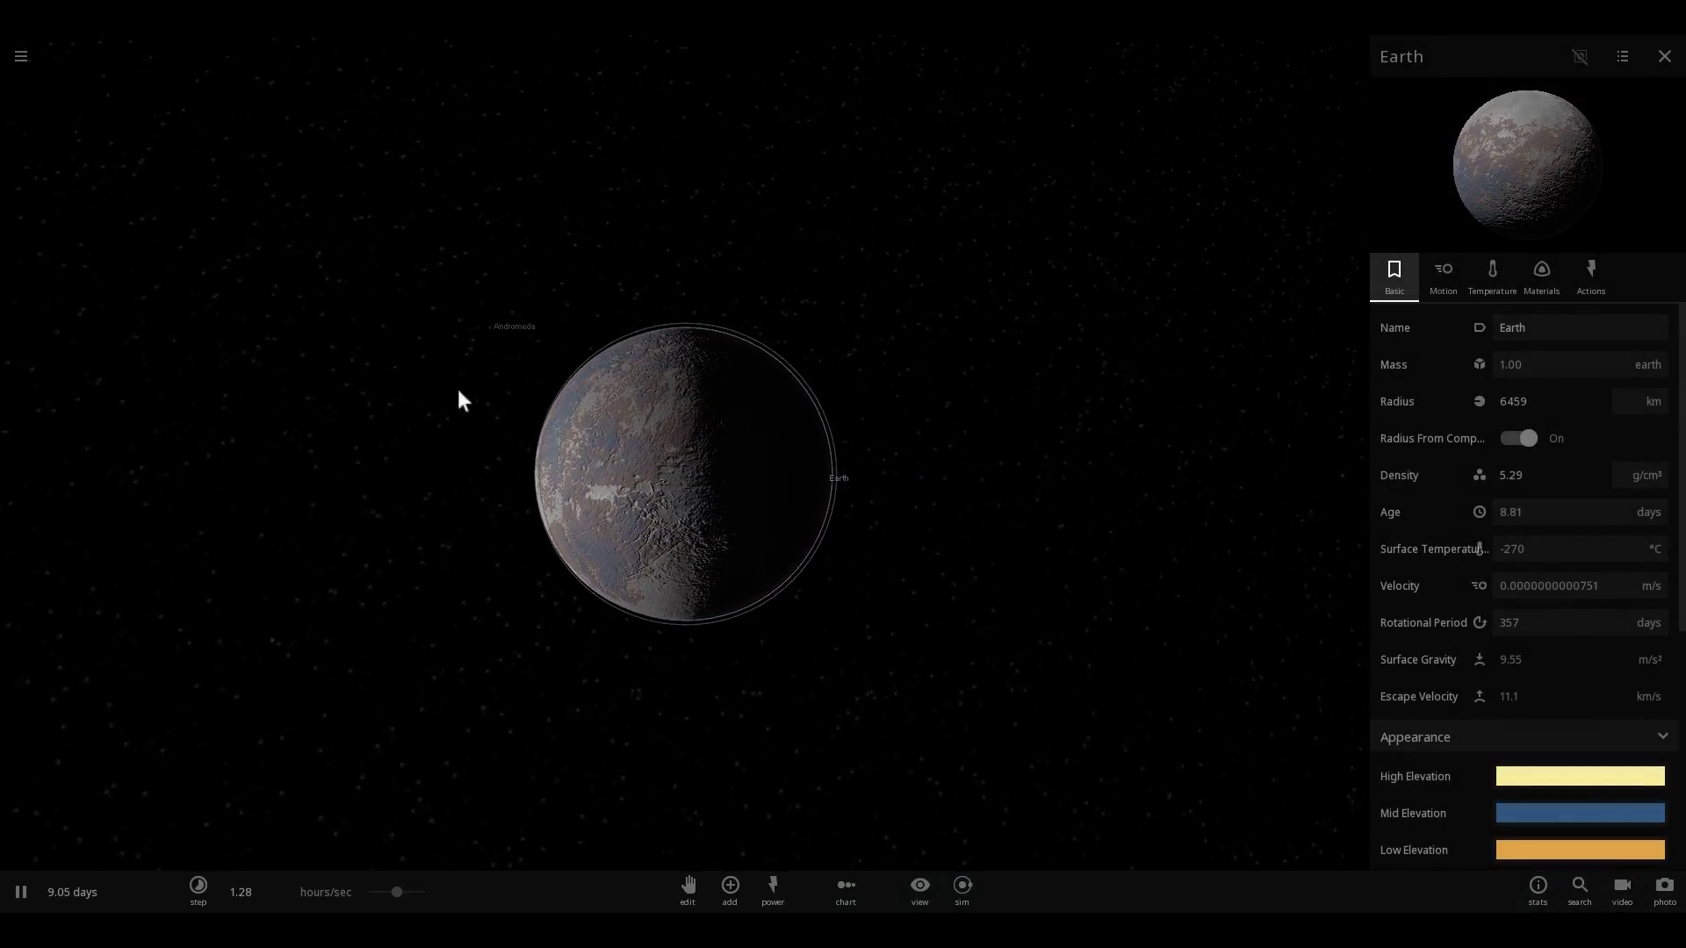
left_click(1498, 268)
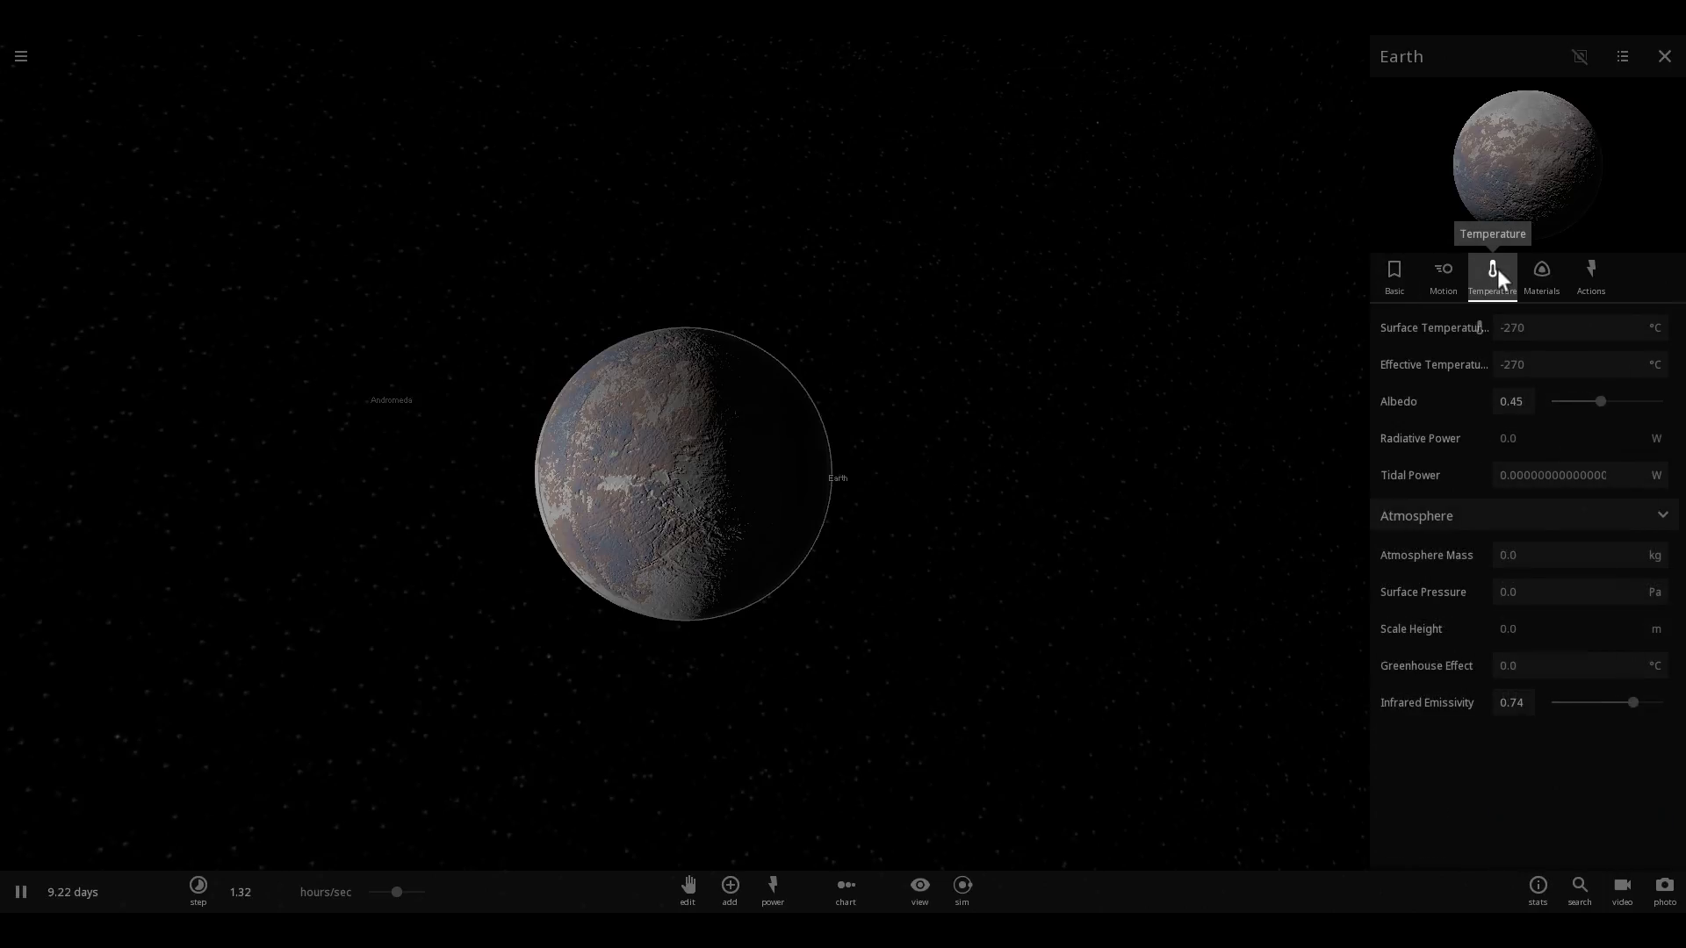
left_click(1565, 468)
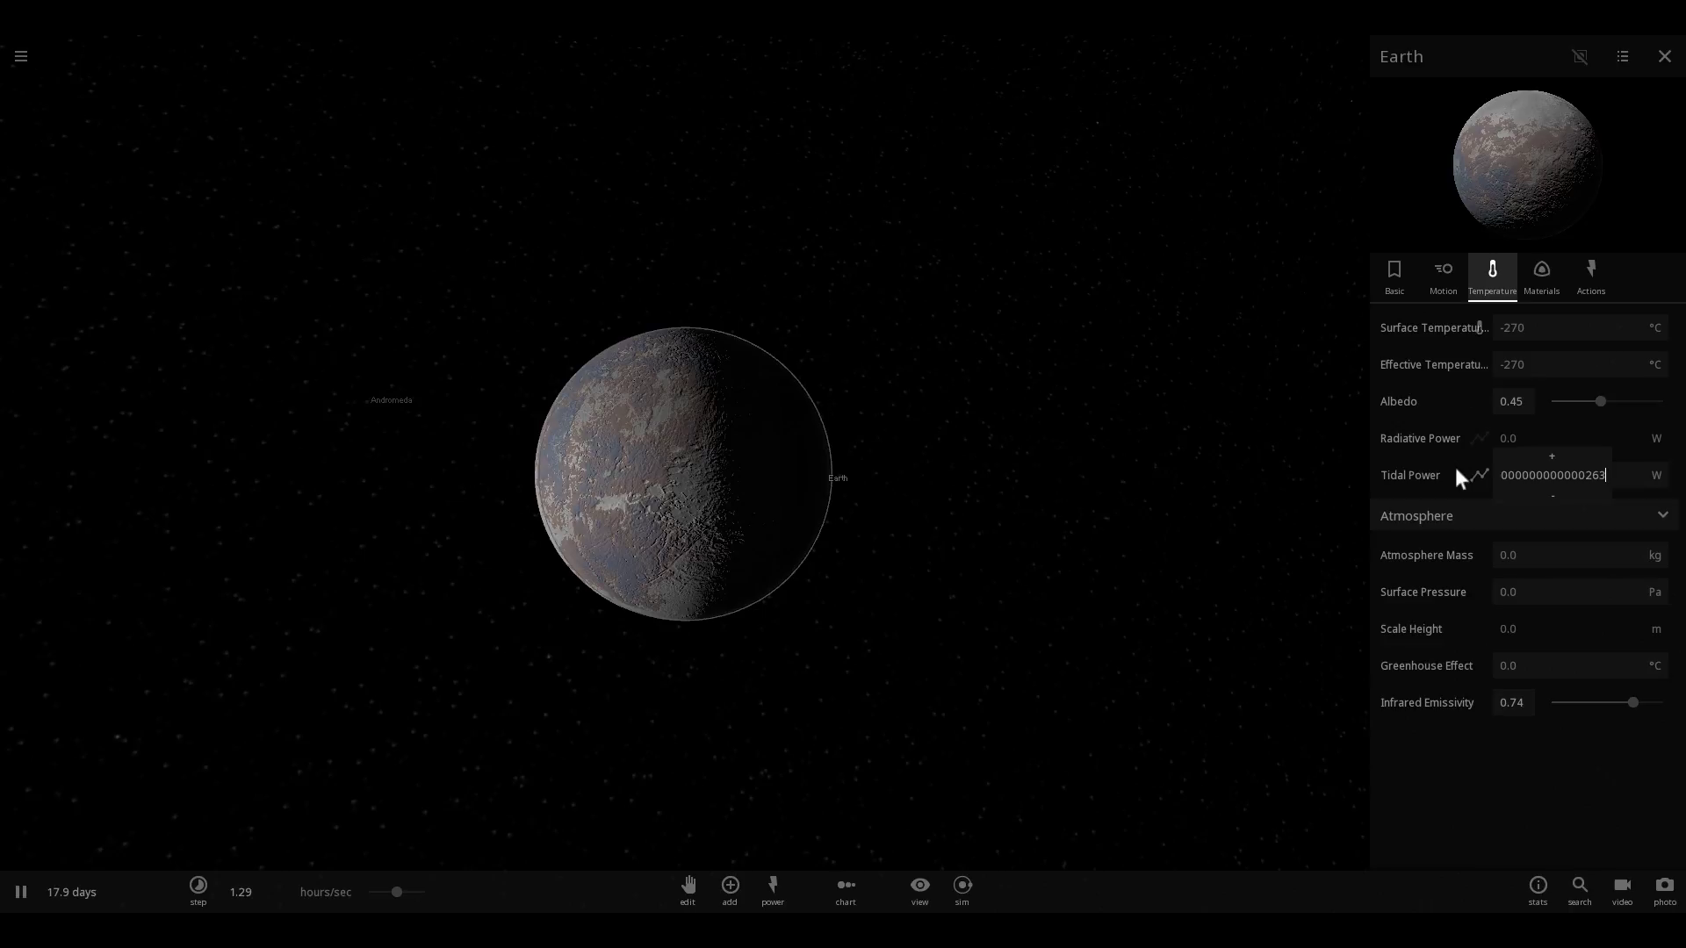
Step: Examine Earth and the distant Andromeda black hole from several distances, and review the basic properties of both
left_click_drag(913, 446, 835, 471)
scroll(829, 356, "up", 3)
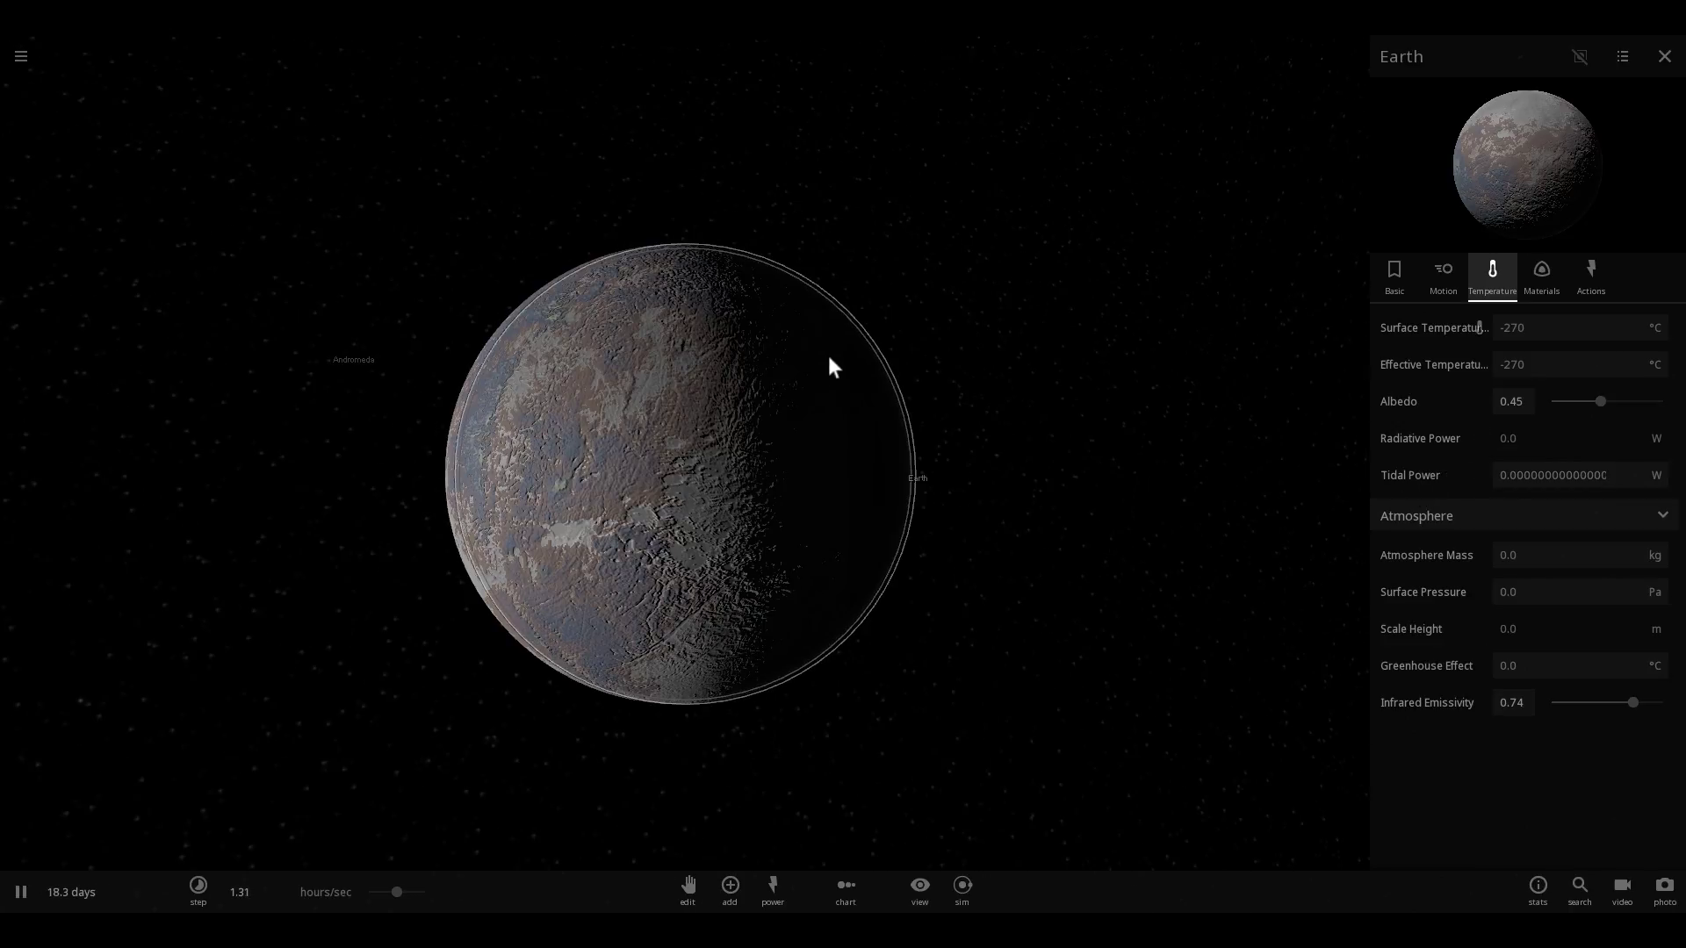
left_click_drag(919, 268, 939, 262)
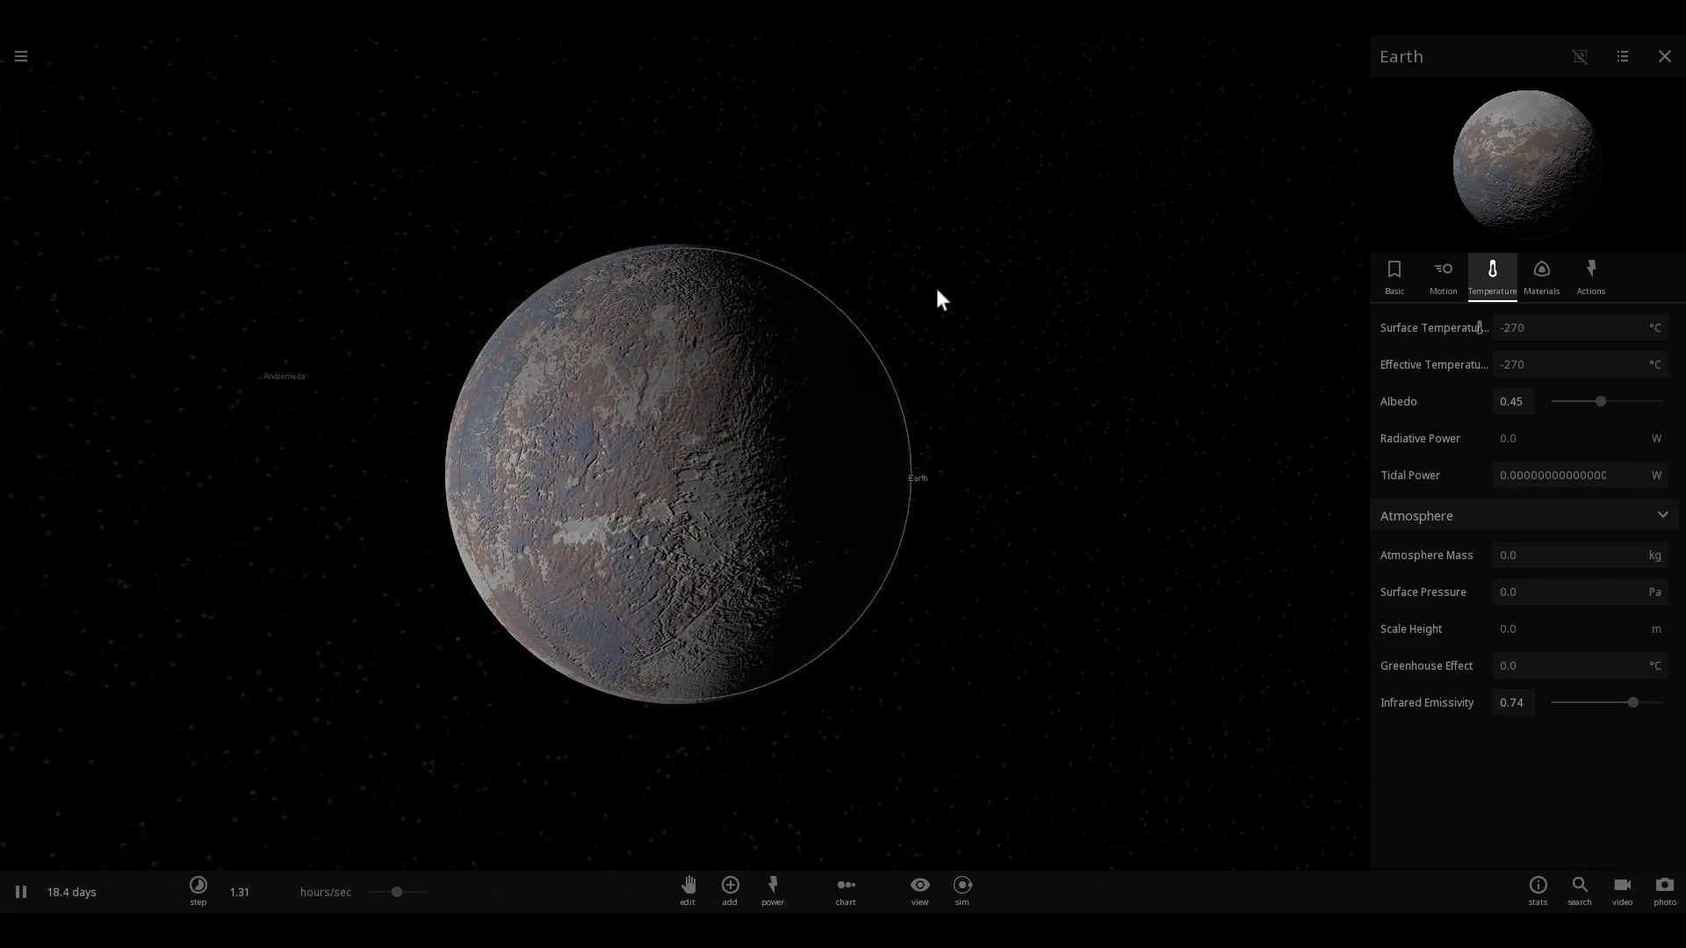
scroll(941, 313, "down", 2)
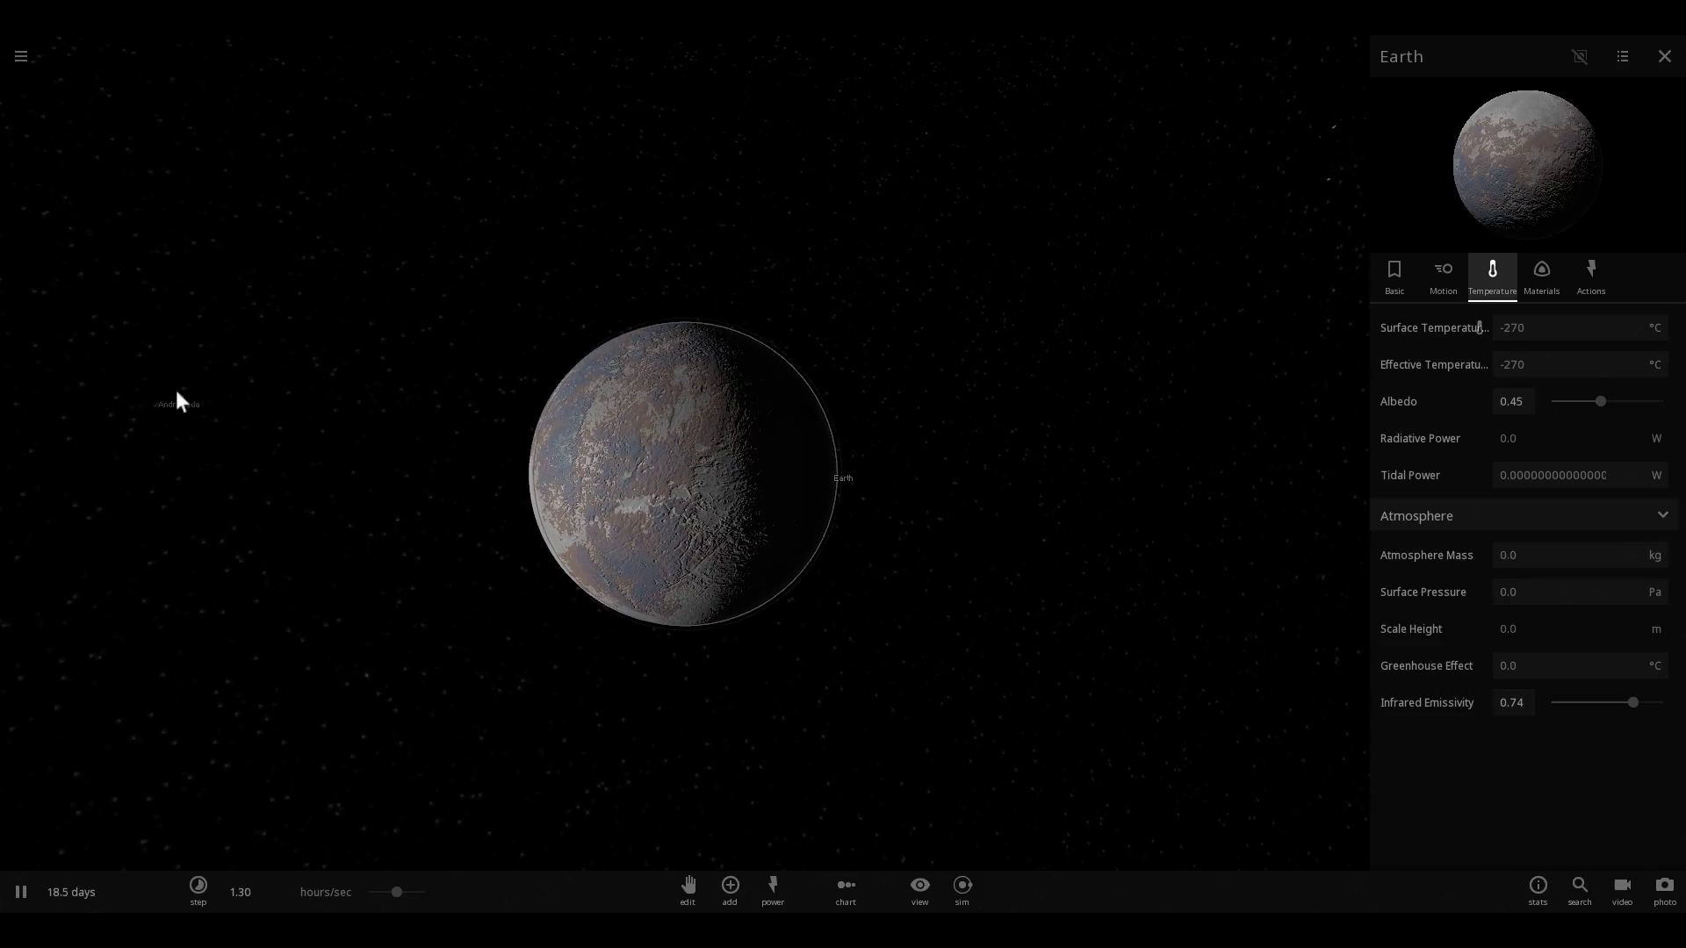
scroll(407, 376, "up", 2)
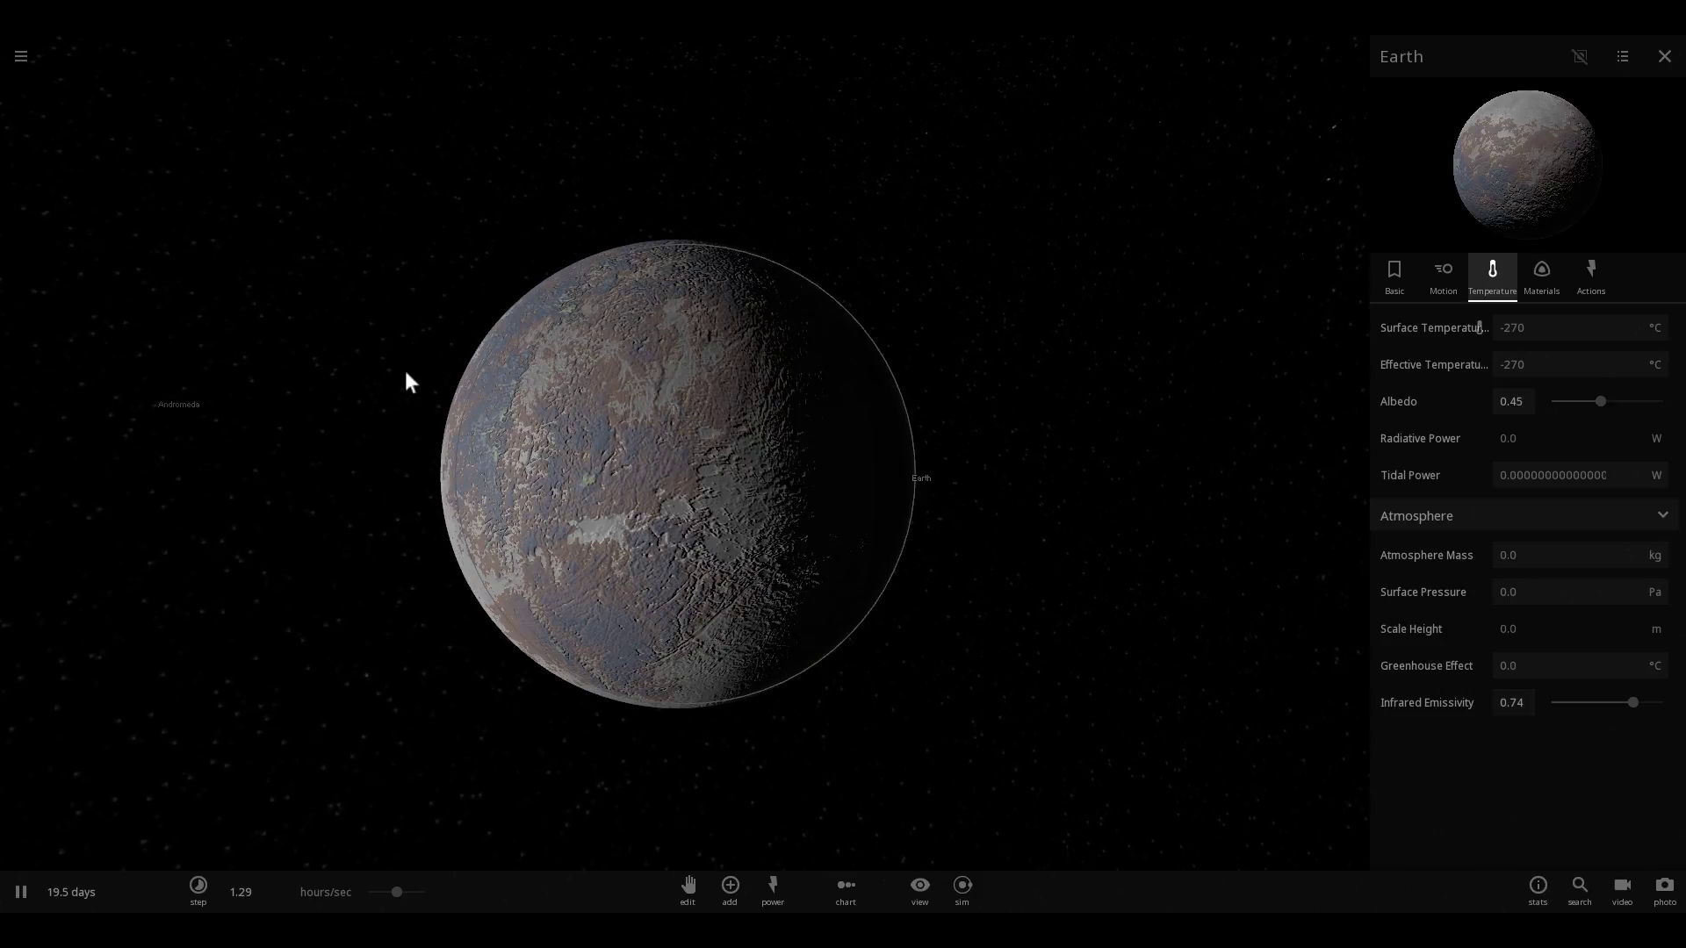
mouse_move(405, 377)
left_mouse_down()
mouse_move(565, 403)
mouse_move(647, 380)
mouse_move(571, 371)
mouse_move(623, 340)
mouse_move(521, 391)
mouse_move(392, 350)
mouse_move(349, 409)
mouse_move(383, 397)
left_mouse_up()
scroll(504, 391, "up", 3)
scroll(521, 392, "down", 3)
scroll(383, 397, "up", 4)
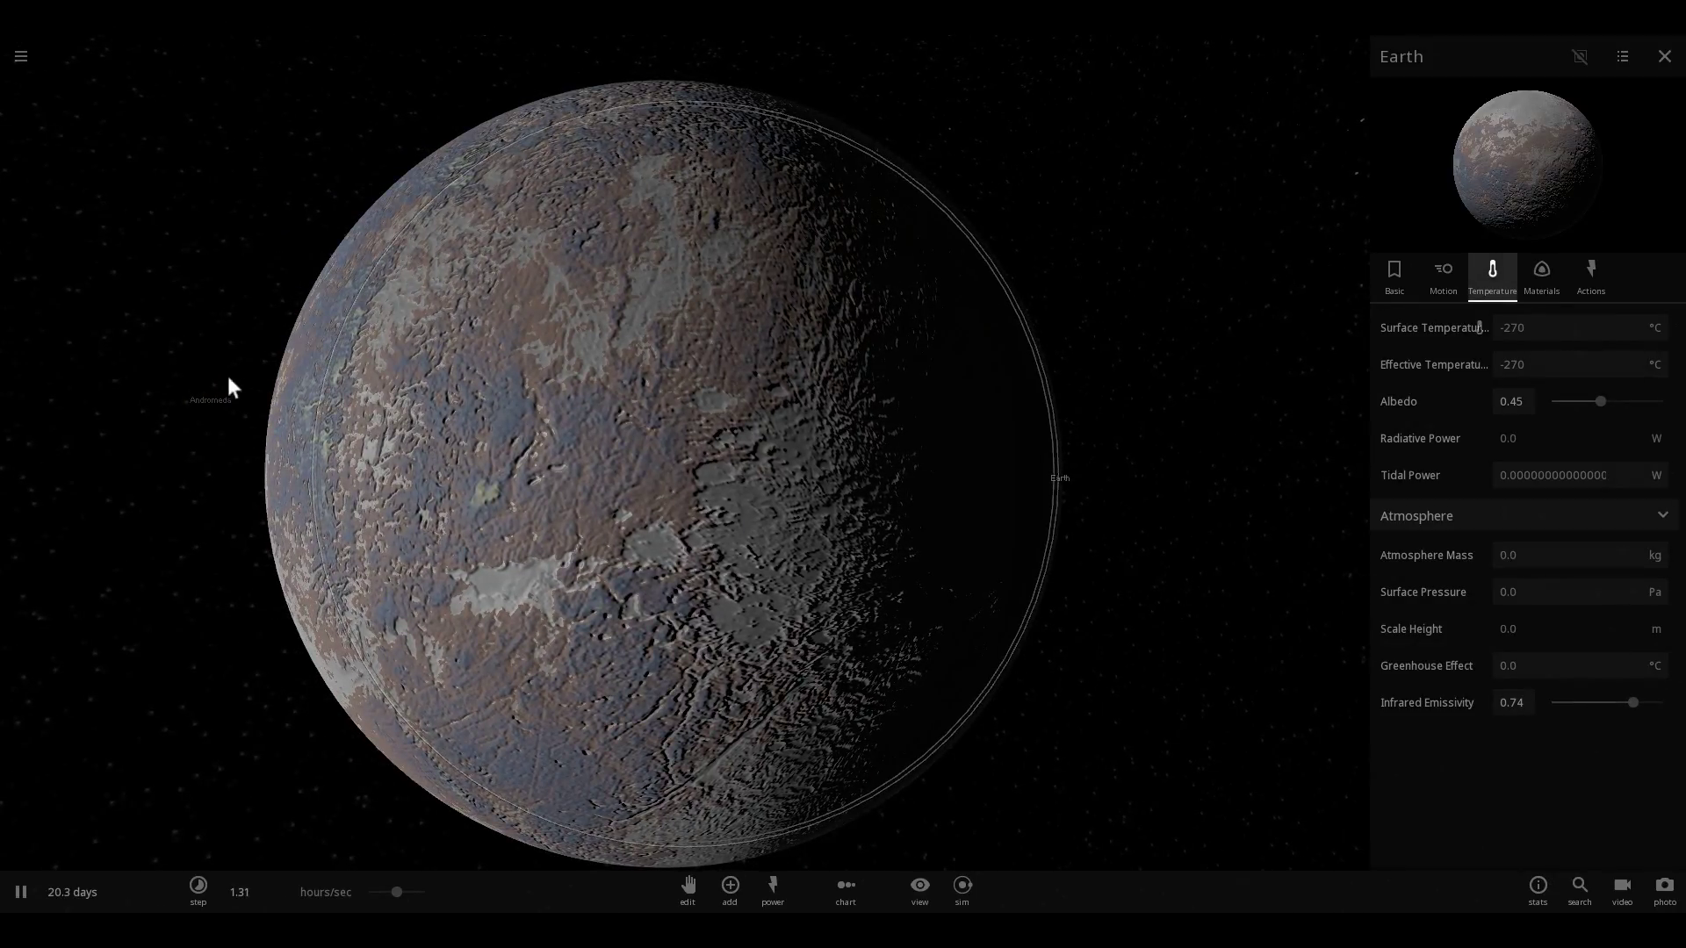
left_click(180, 396)
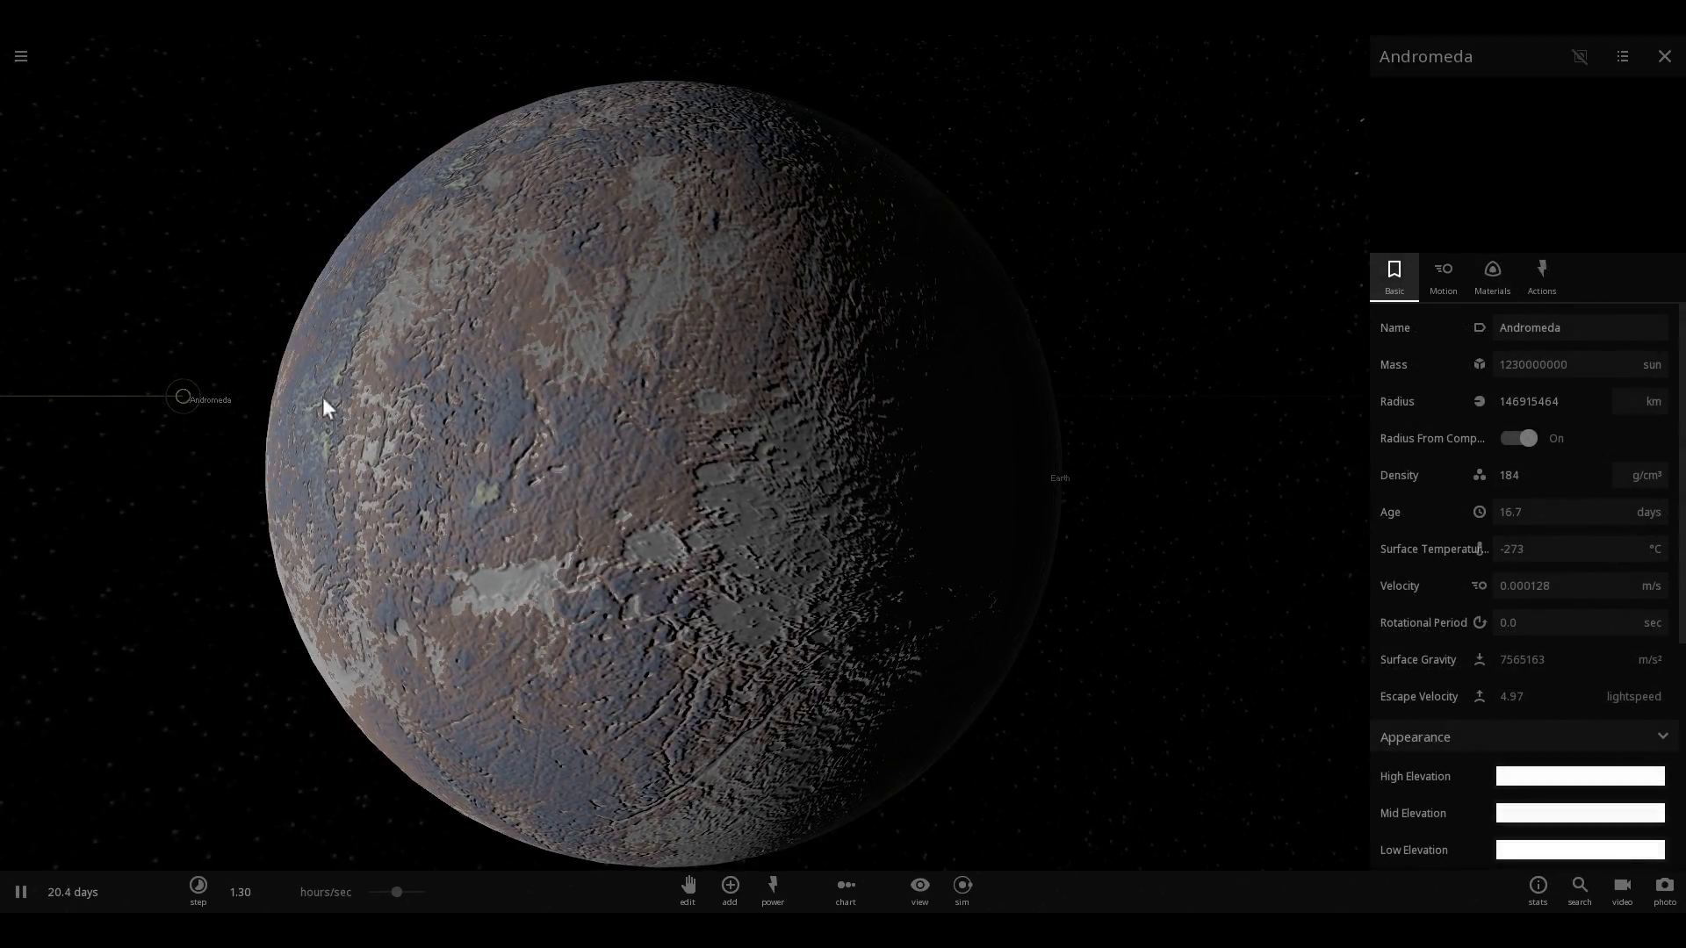
left_click(493, 400)
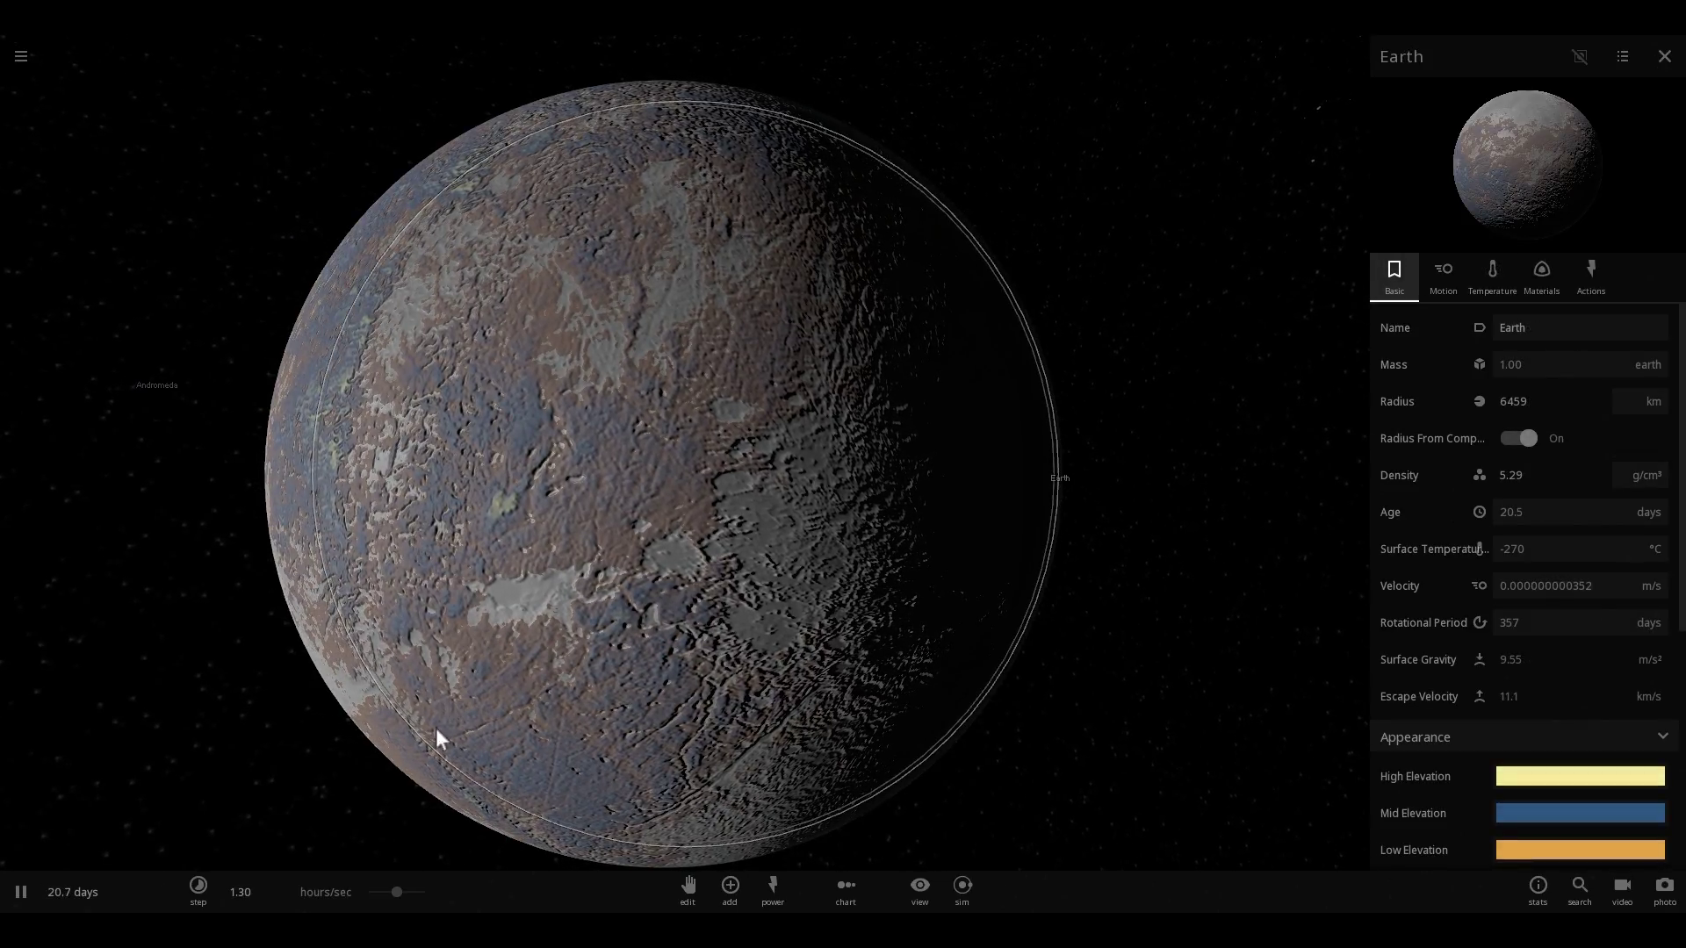
Step: Raise the simulation speed in stages to about 1.07 years/sec while watching Earth's velocity
left_click_drag(393, 893, 401, 890)
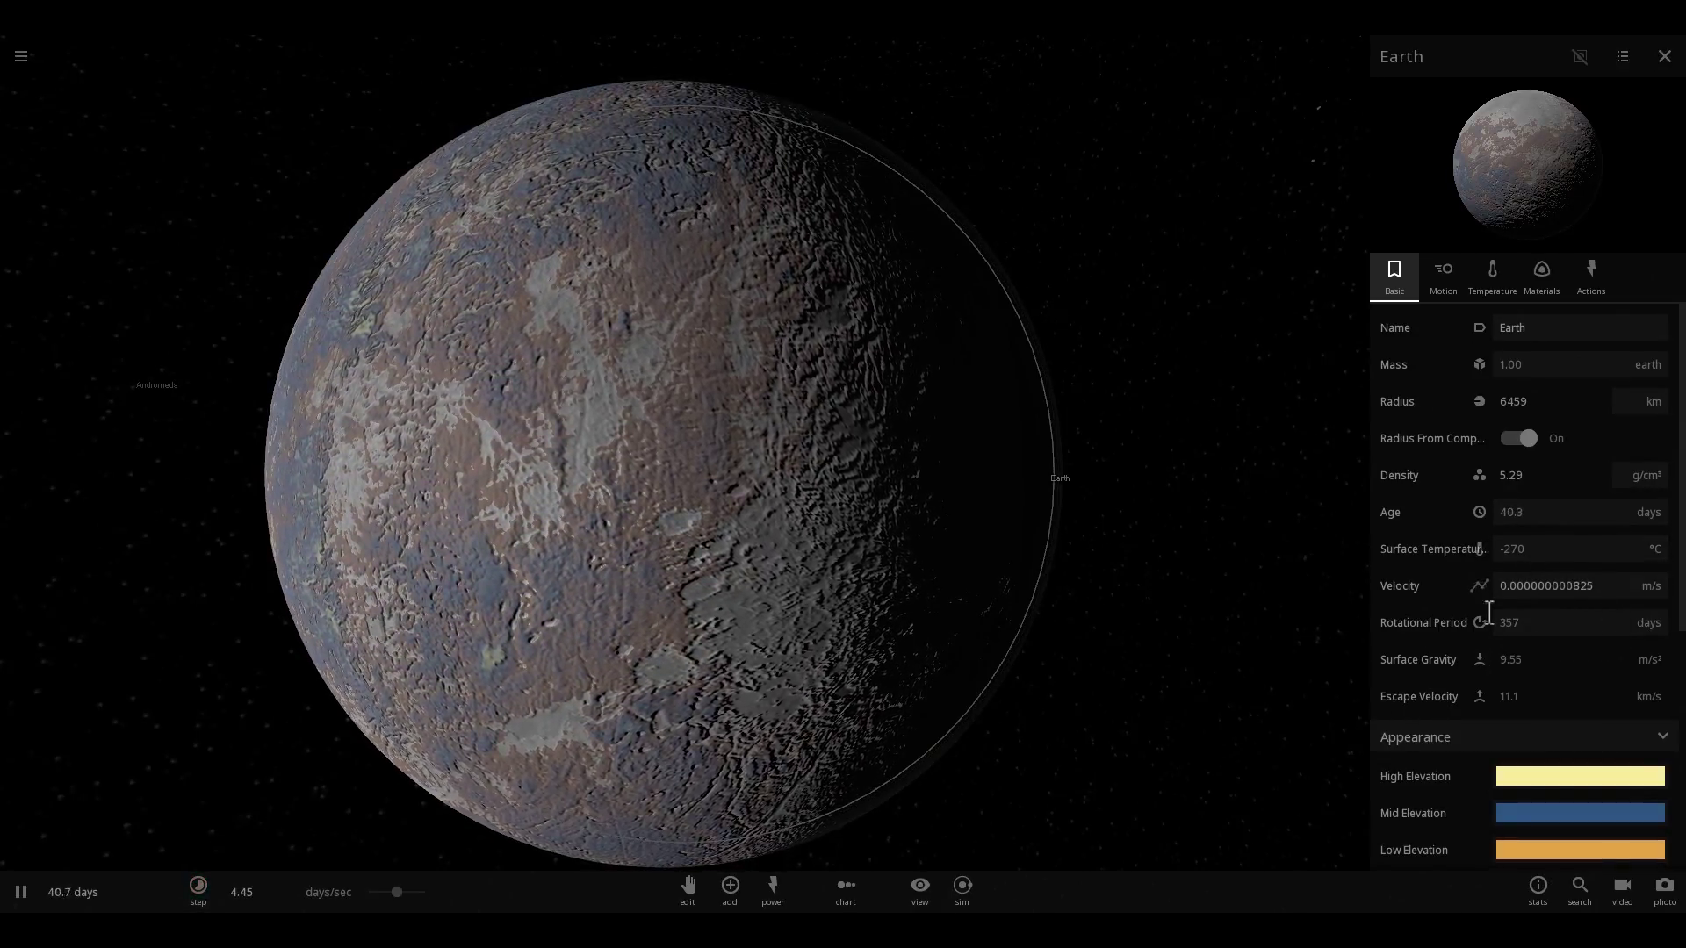
left_click_drag(397, 892, 412, 895)
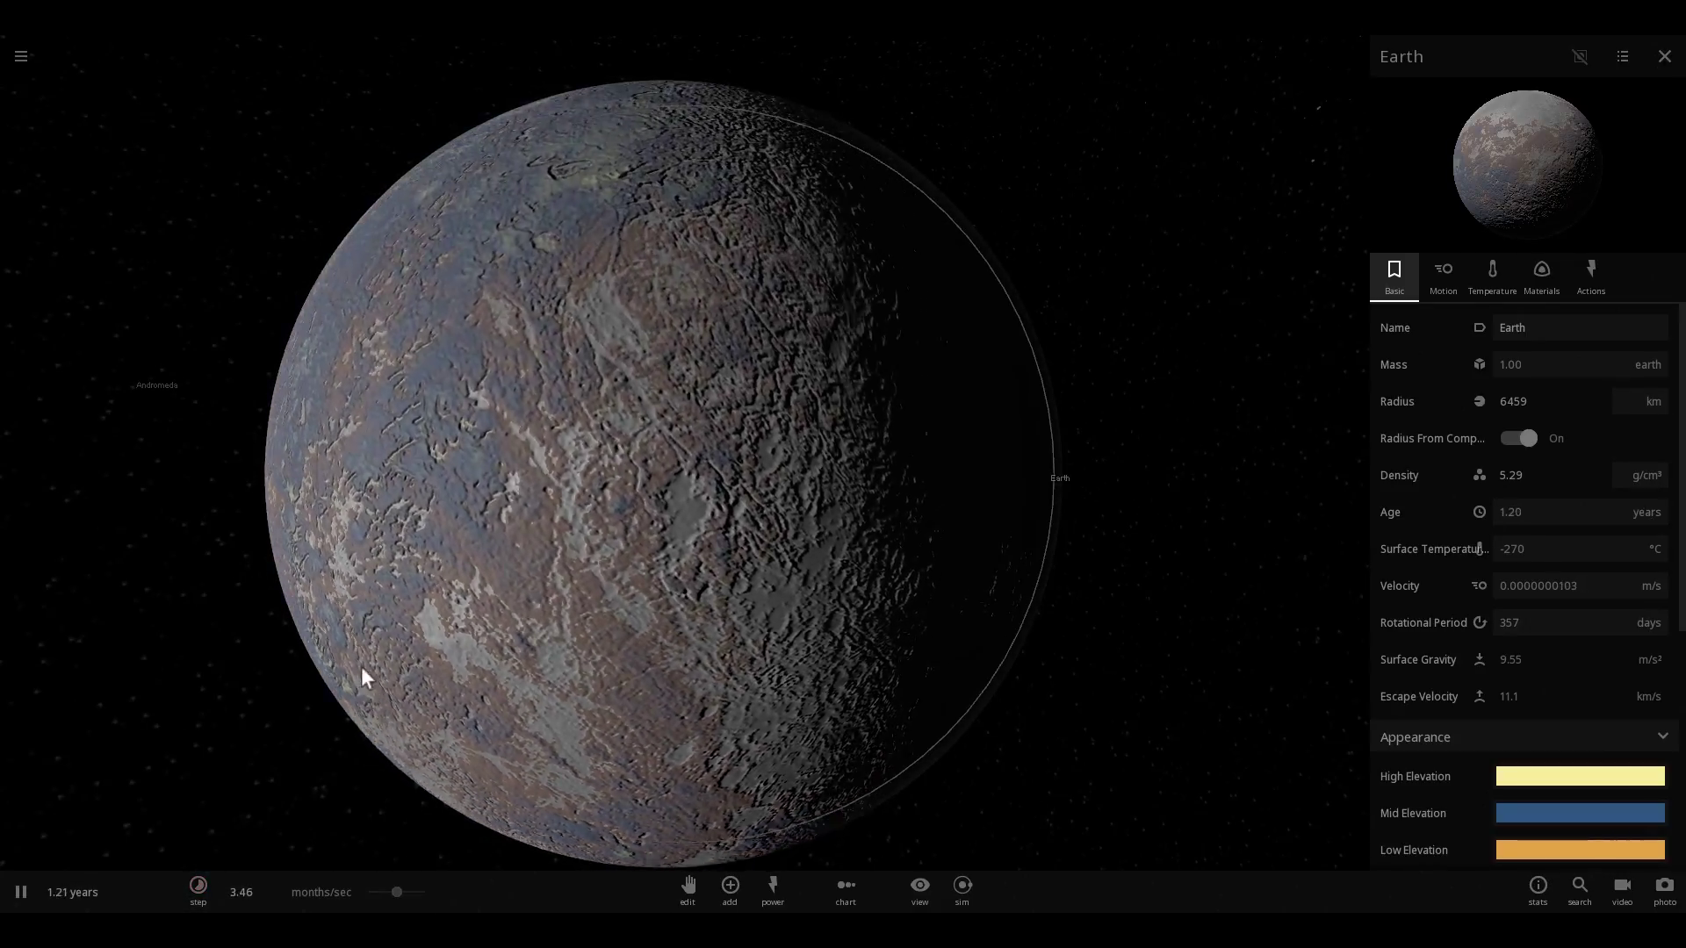
scroll(363, 664, "down", 3)
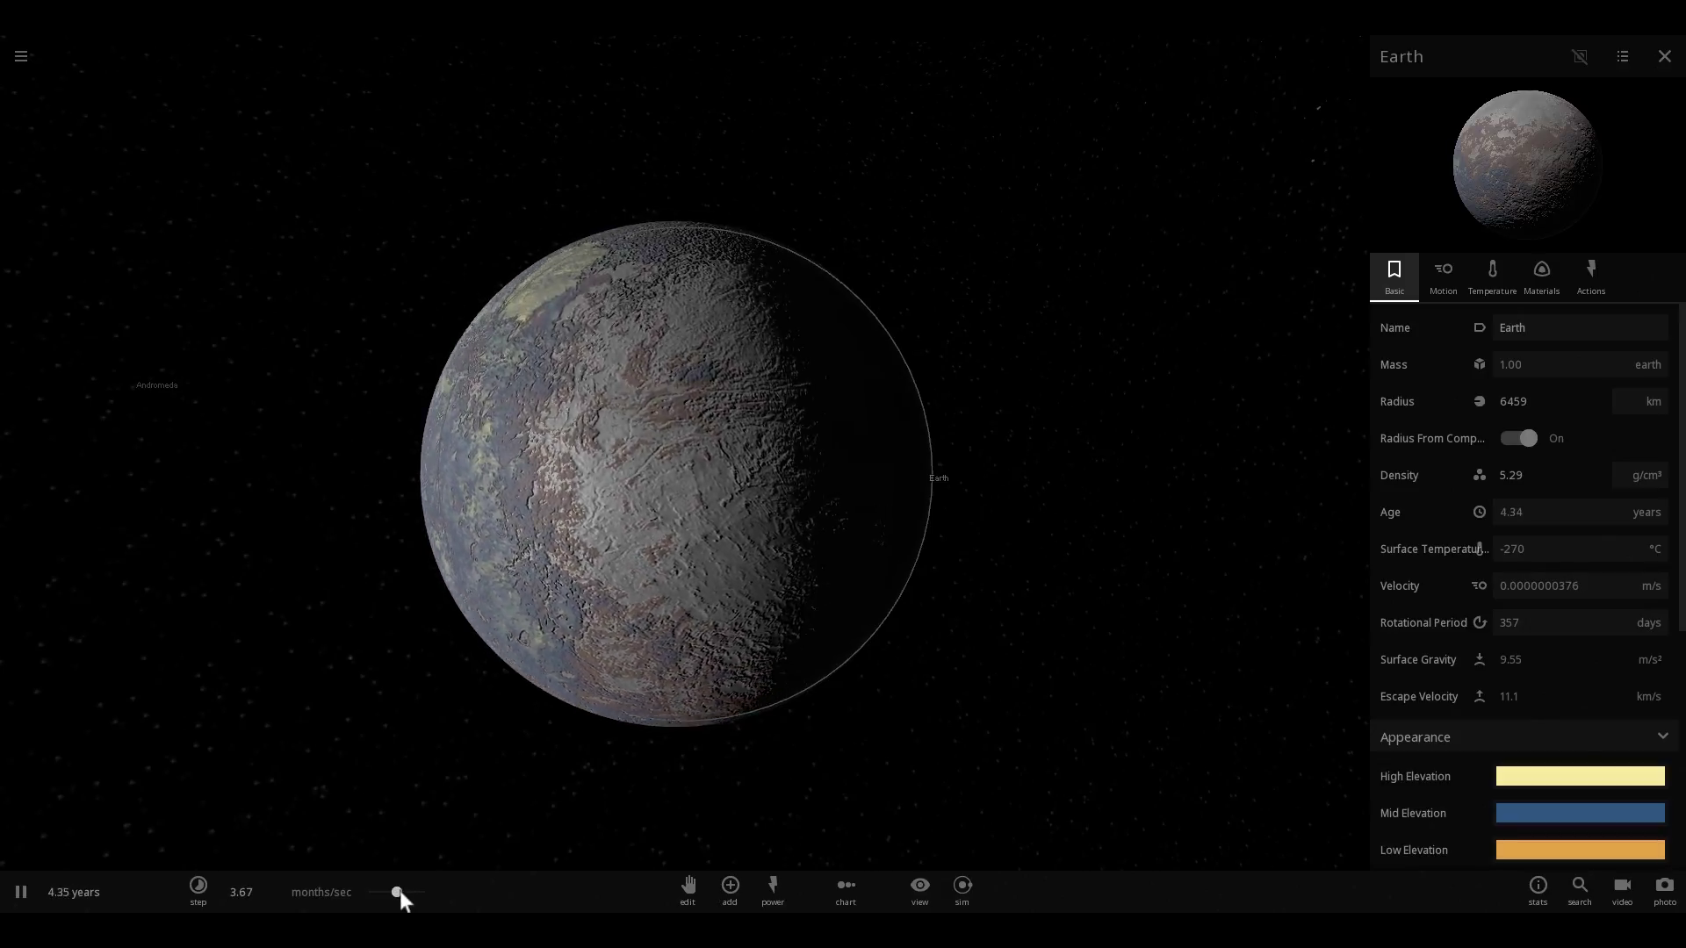
left_click_drag(398, 890, 418, 887)
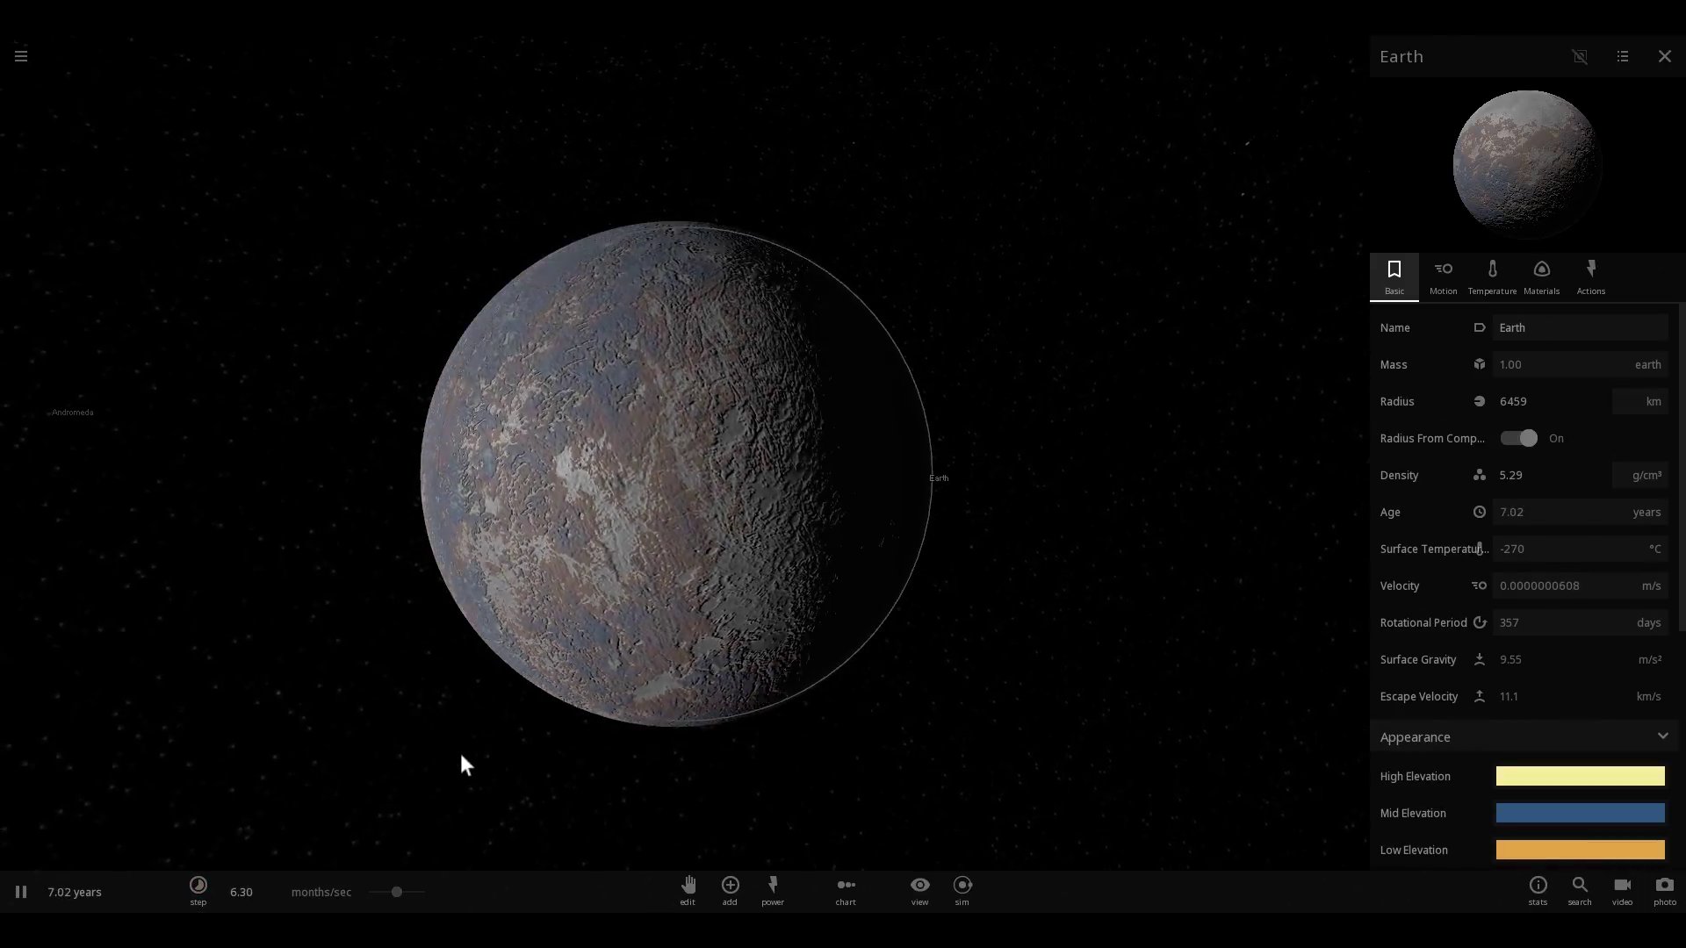
left_click_drag(395, 892, 414, 889)
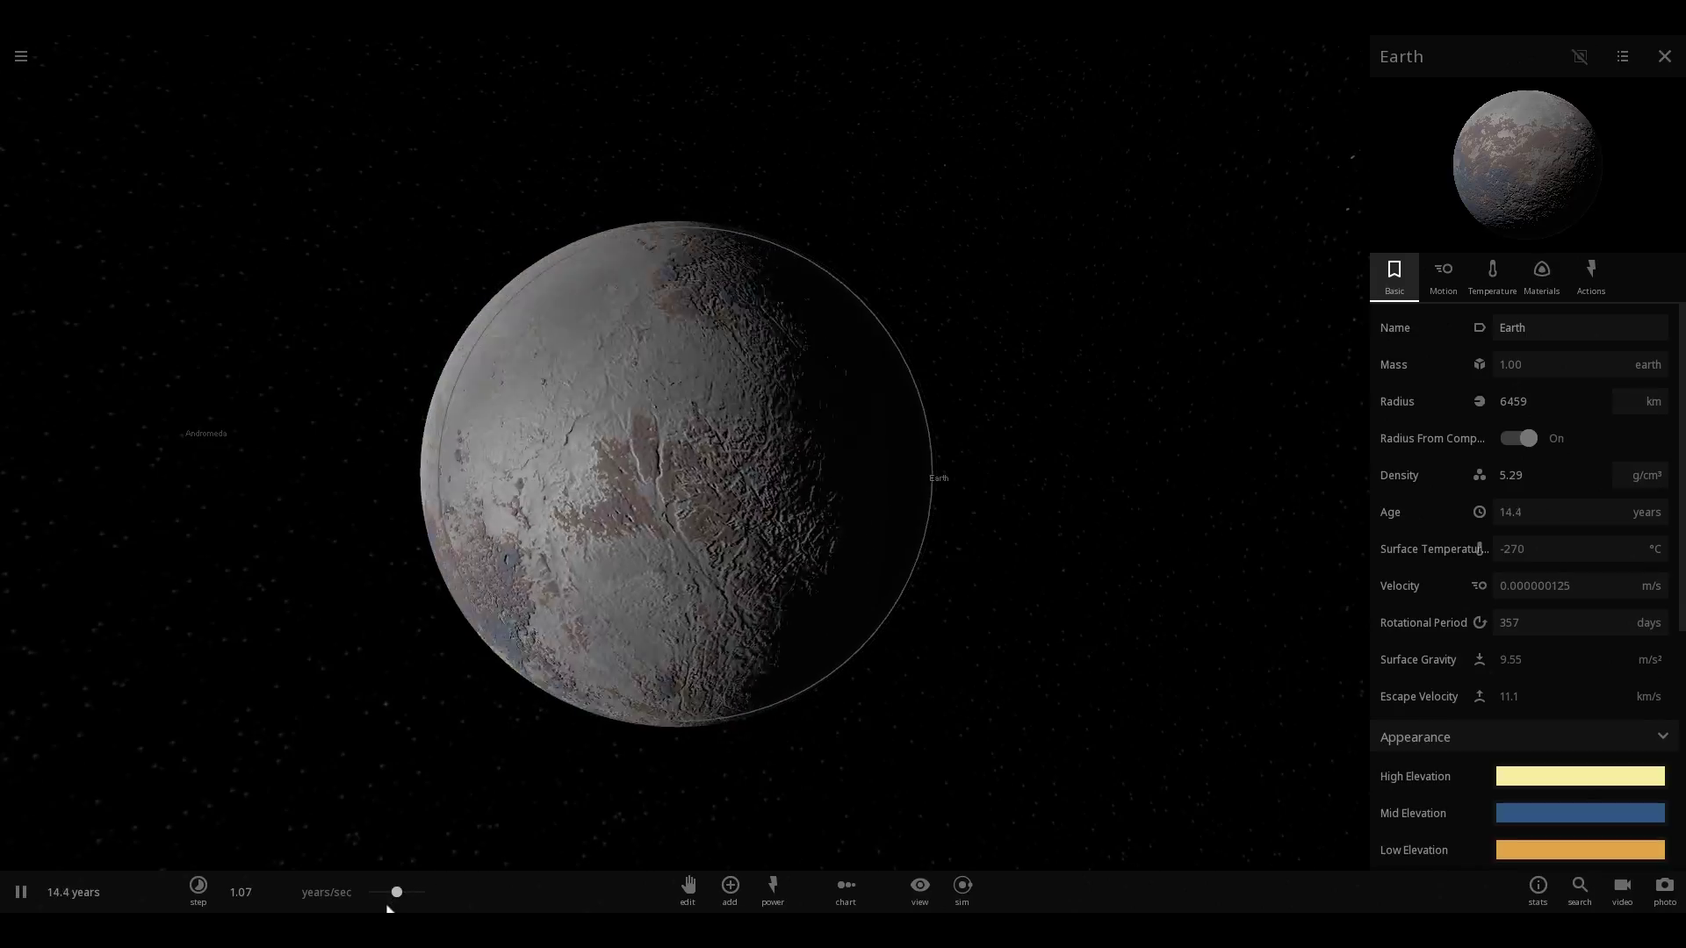
Step: Raise the simulation speed to about 4.18 M years/sec and pause the simulation
left_click_drag(407, 892, 404, 890)
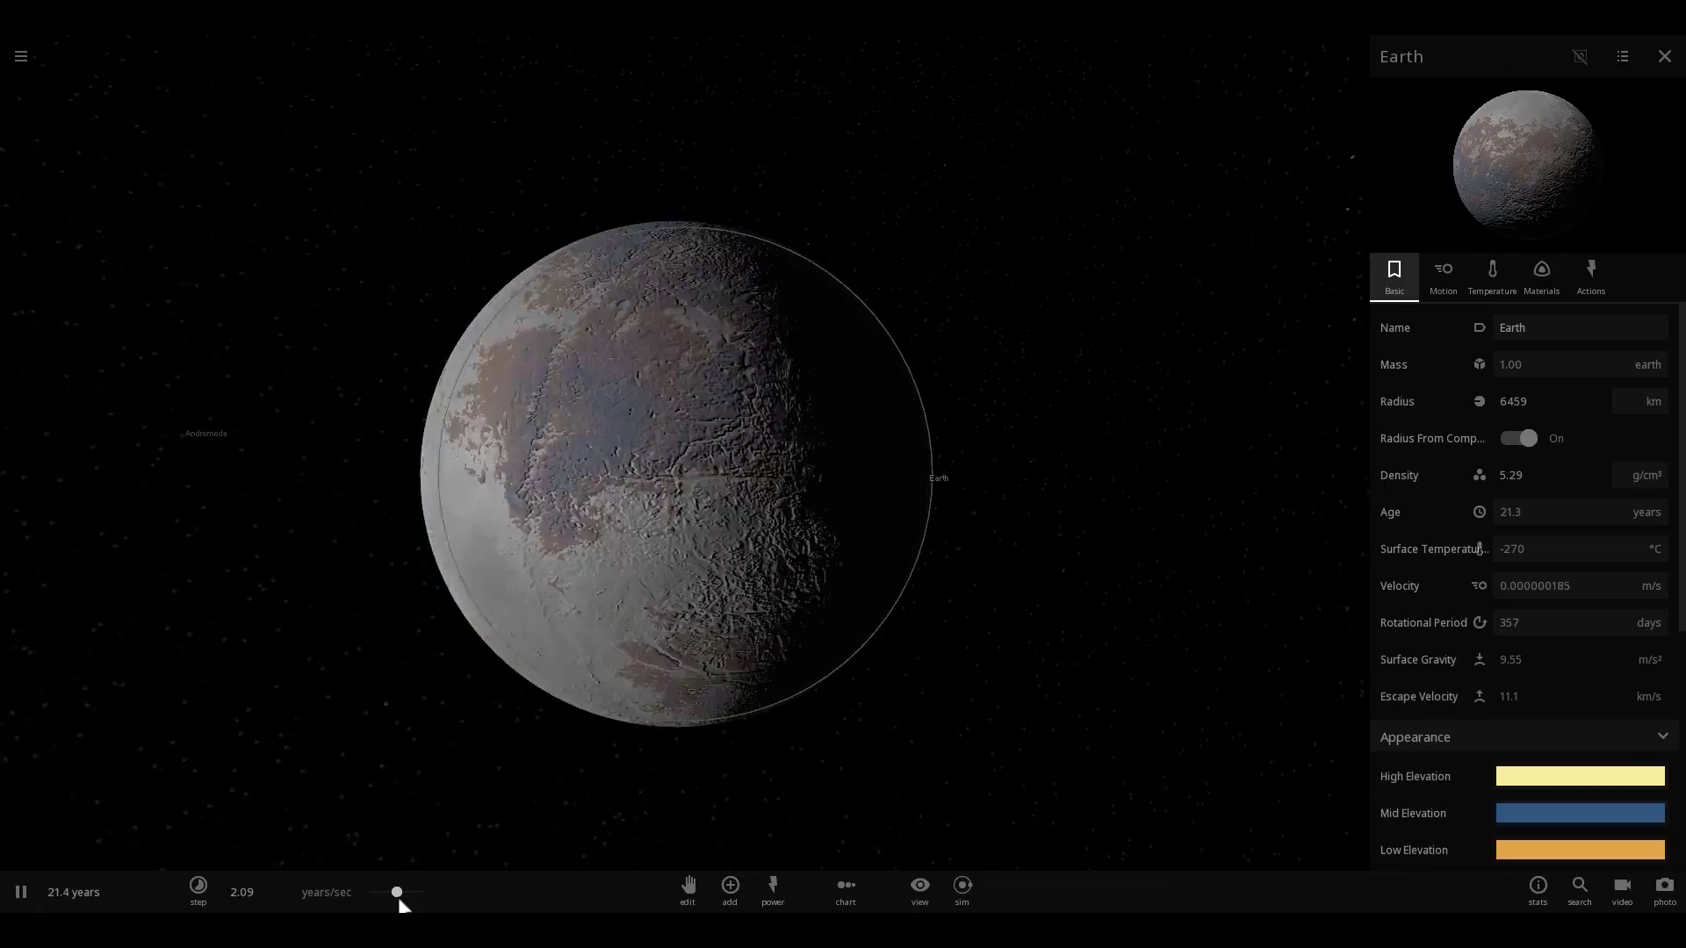
mouse_move(398, 892)
left_mouse_down()
mouse_move(426, 892)
mouse_move(402, 892)
left_mouse_up()
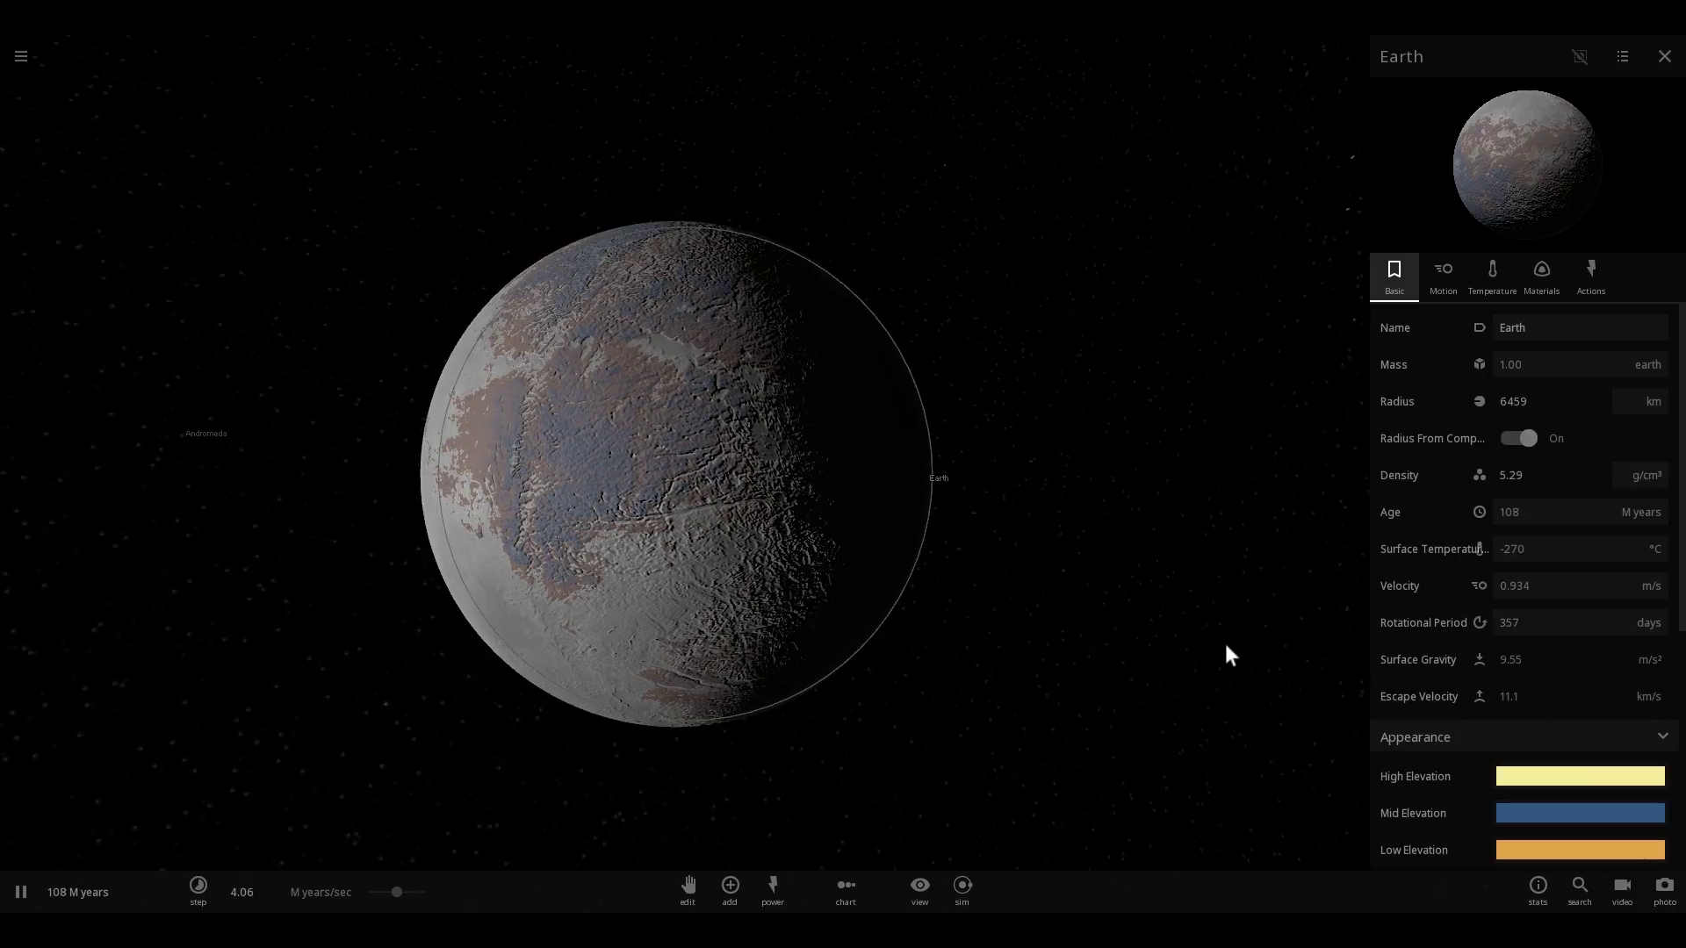
key("space")
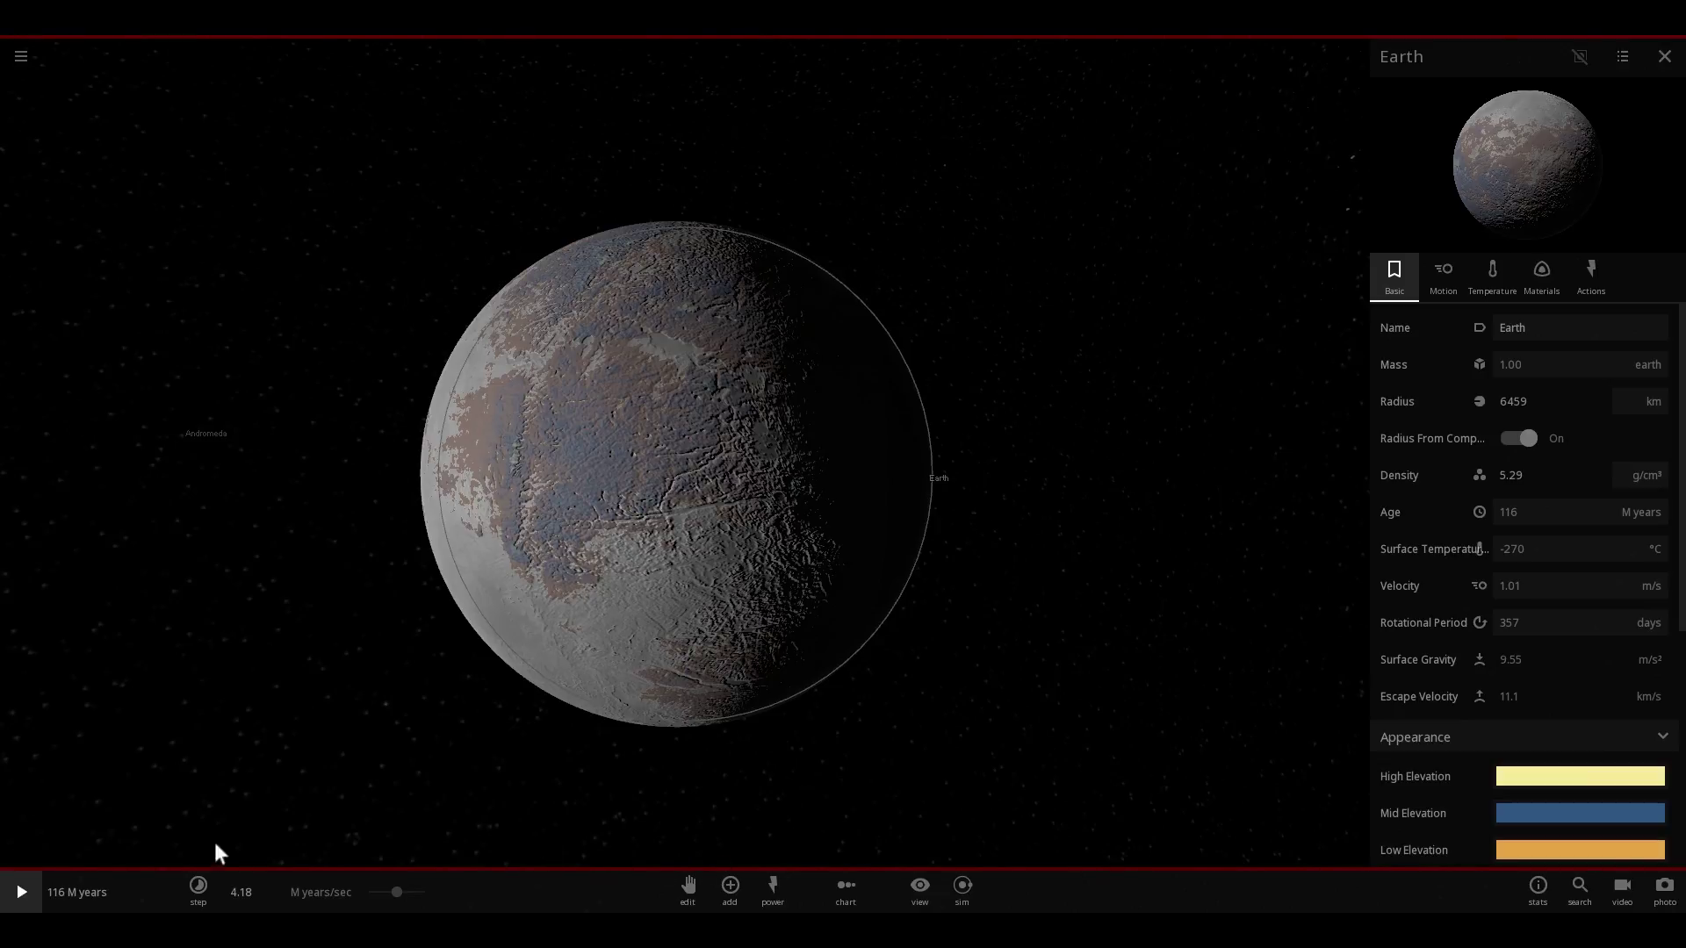
Step: Compare the basic properties of Andromeda and Earth, and view Earth's path relative to the distant black hole
scroll(308, 670, "down", 5)
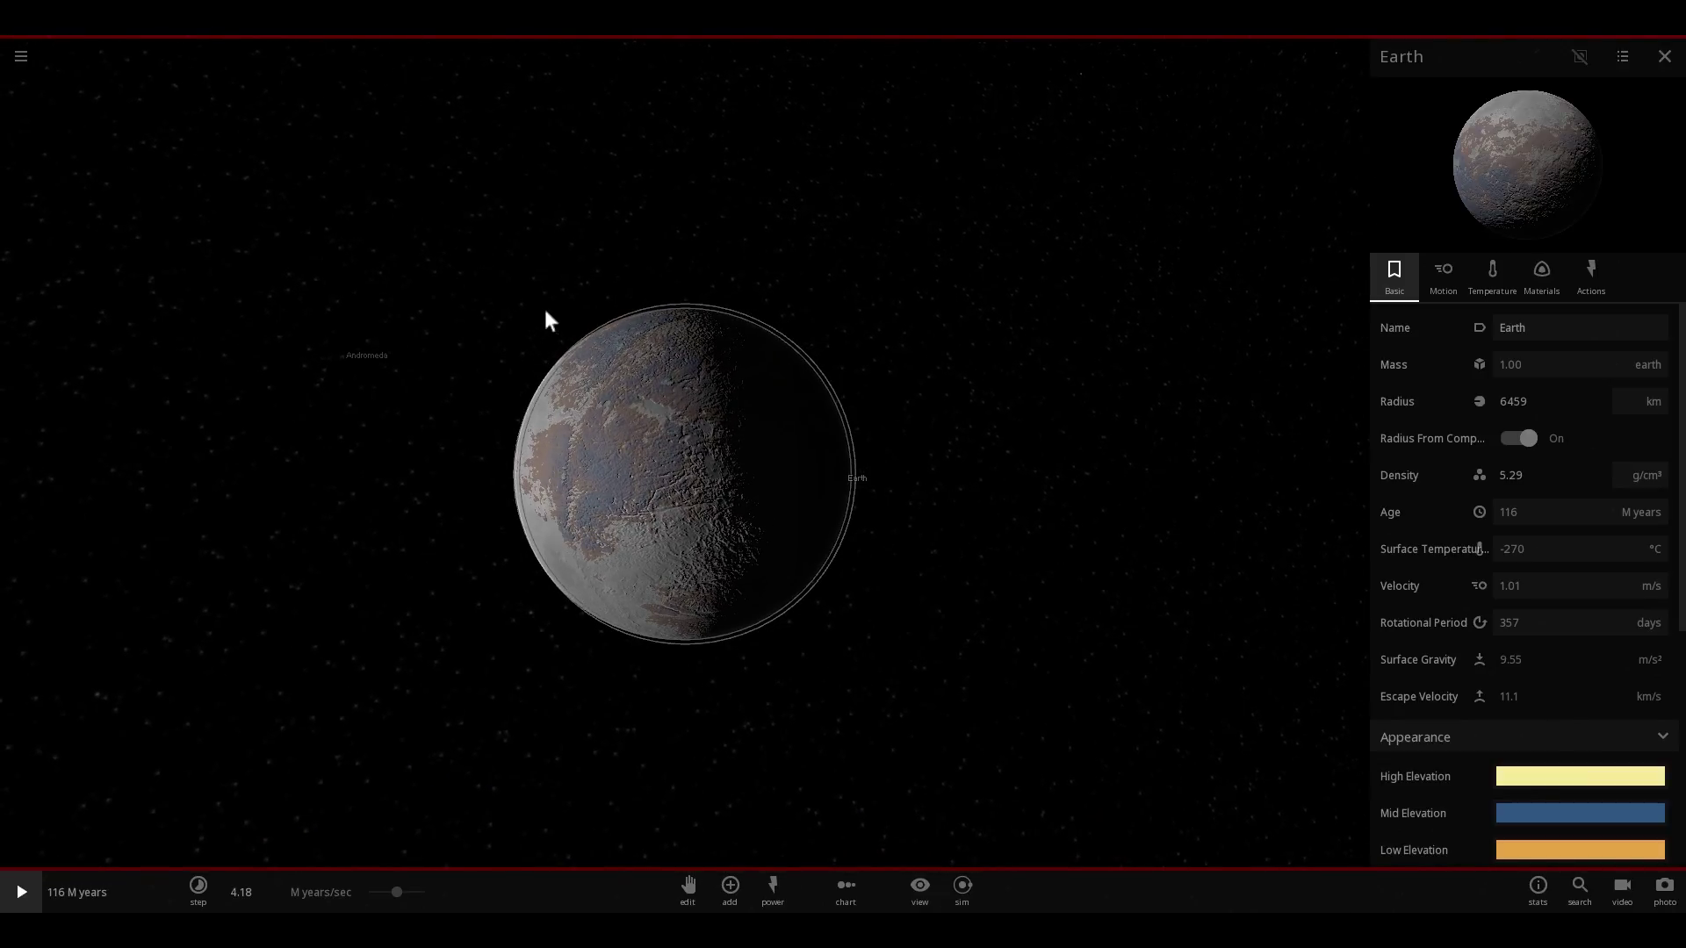
left_click(356, 353)
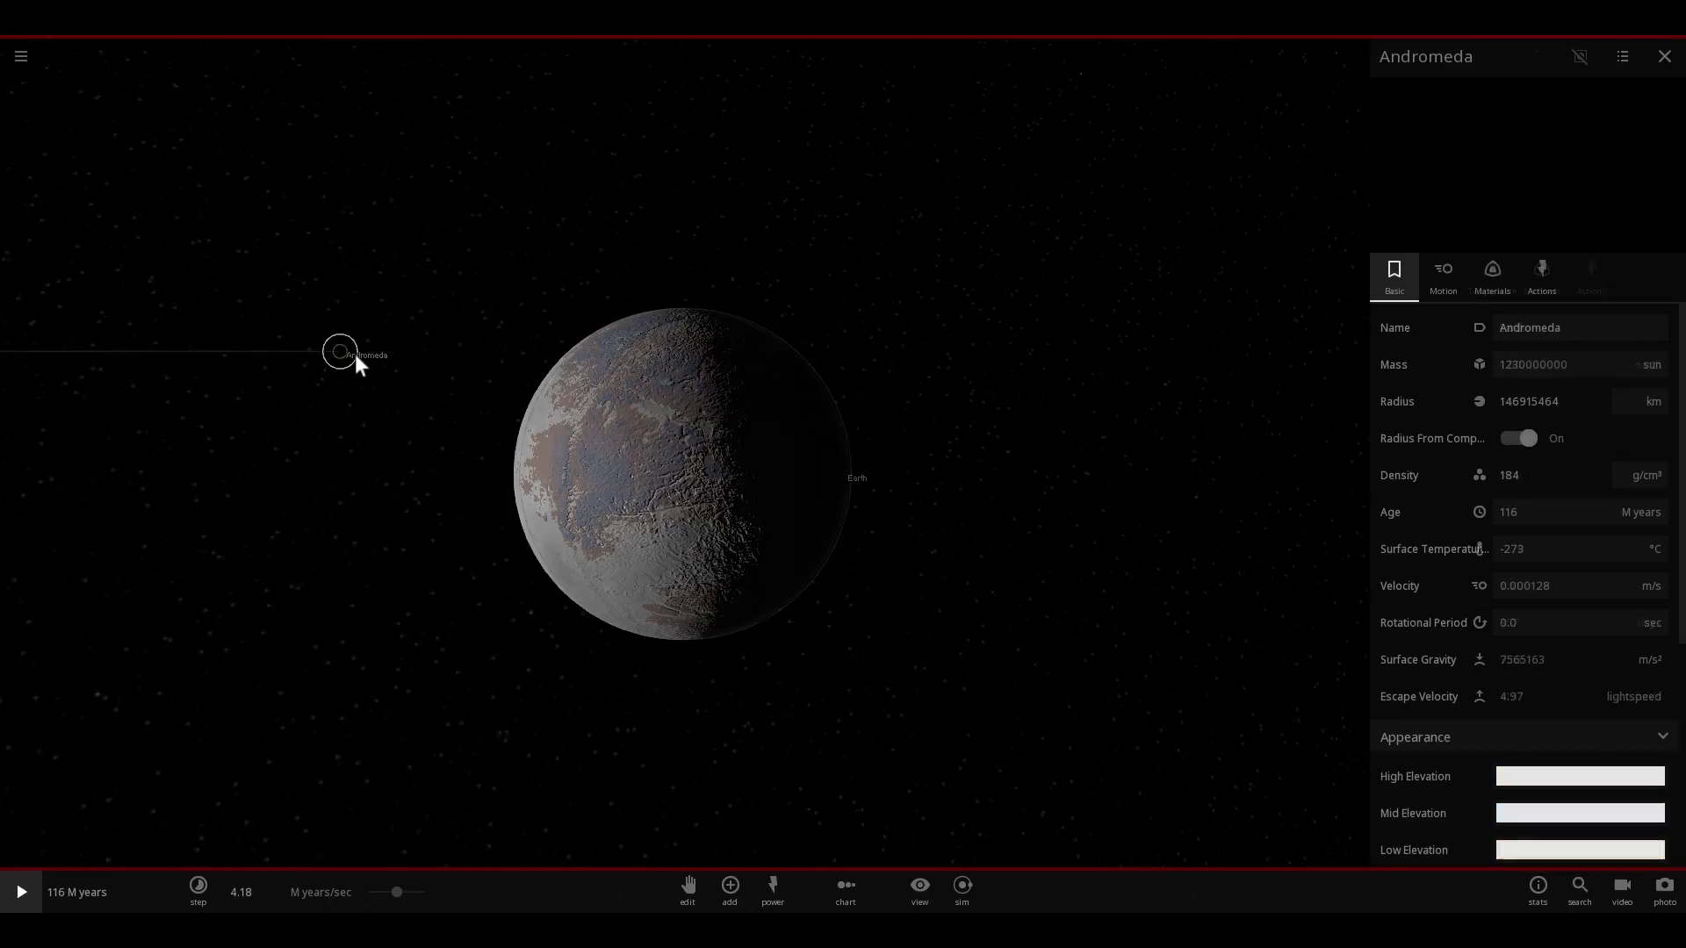
left_click(657, 454)
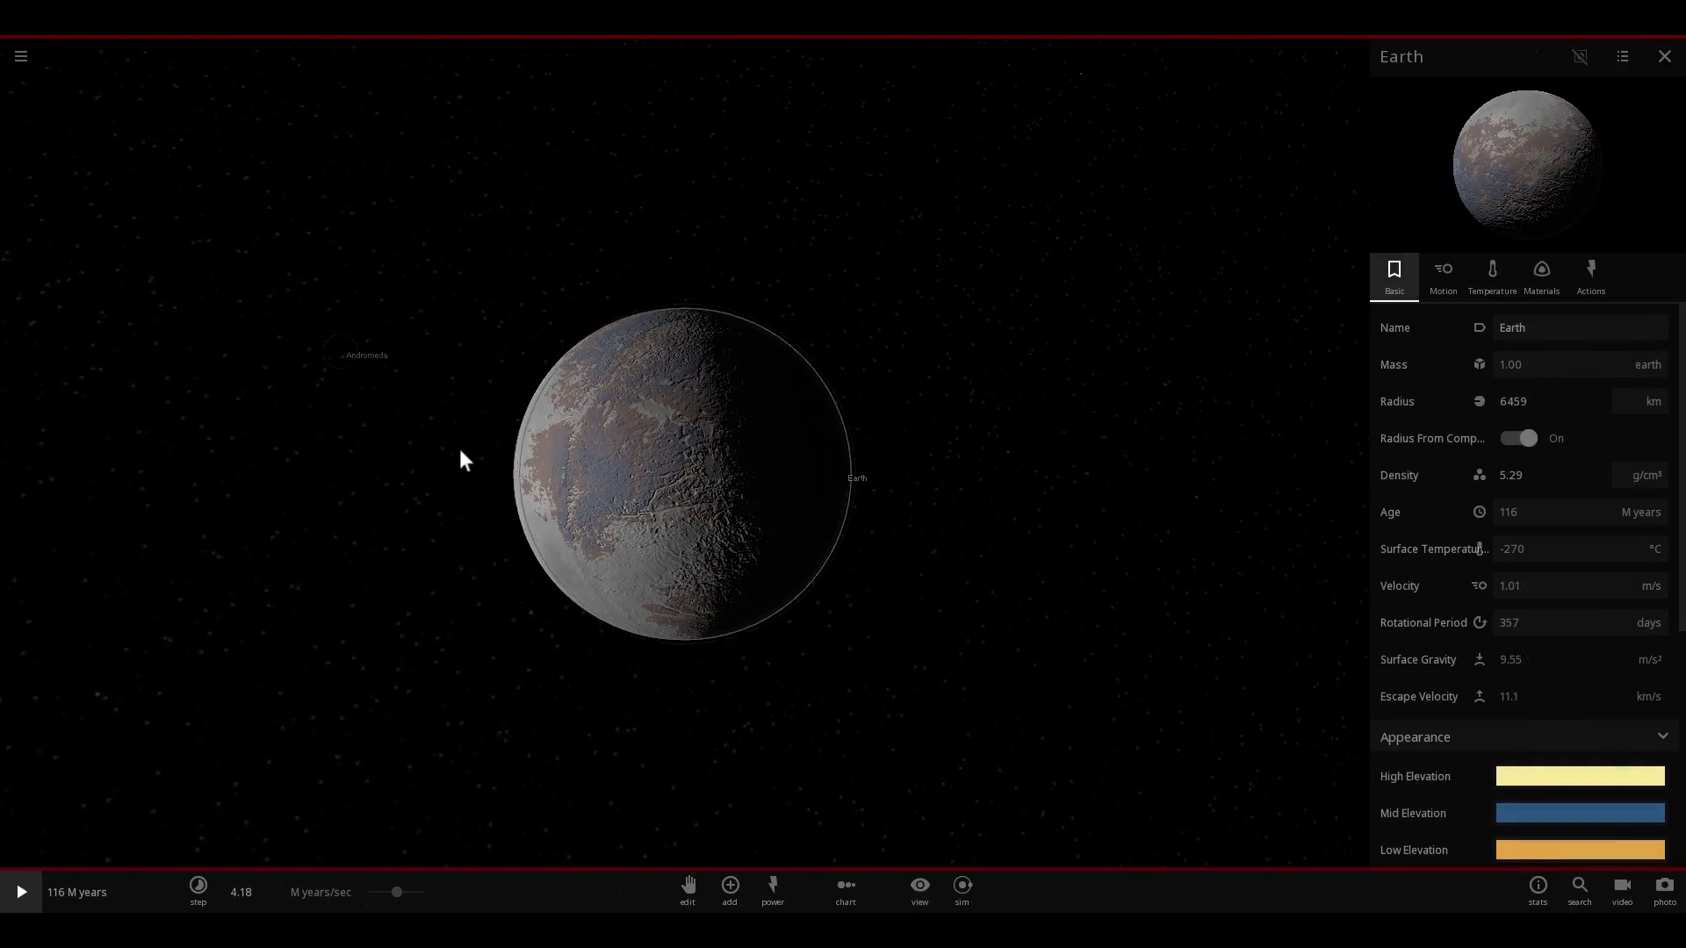
scroll(543, 503, "down", 6)
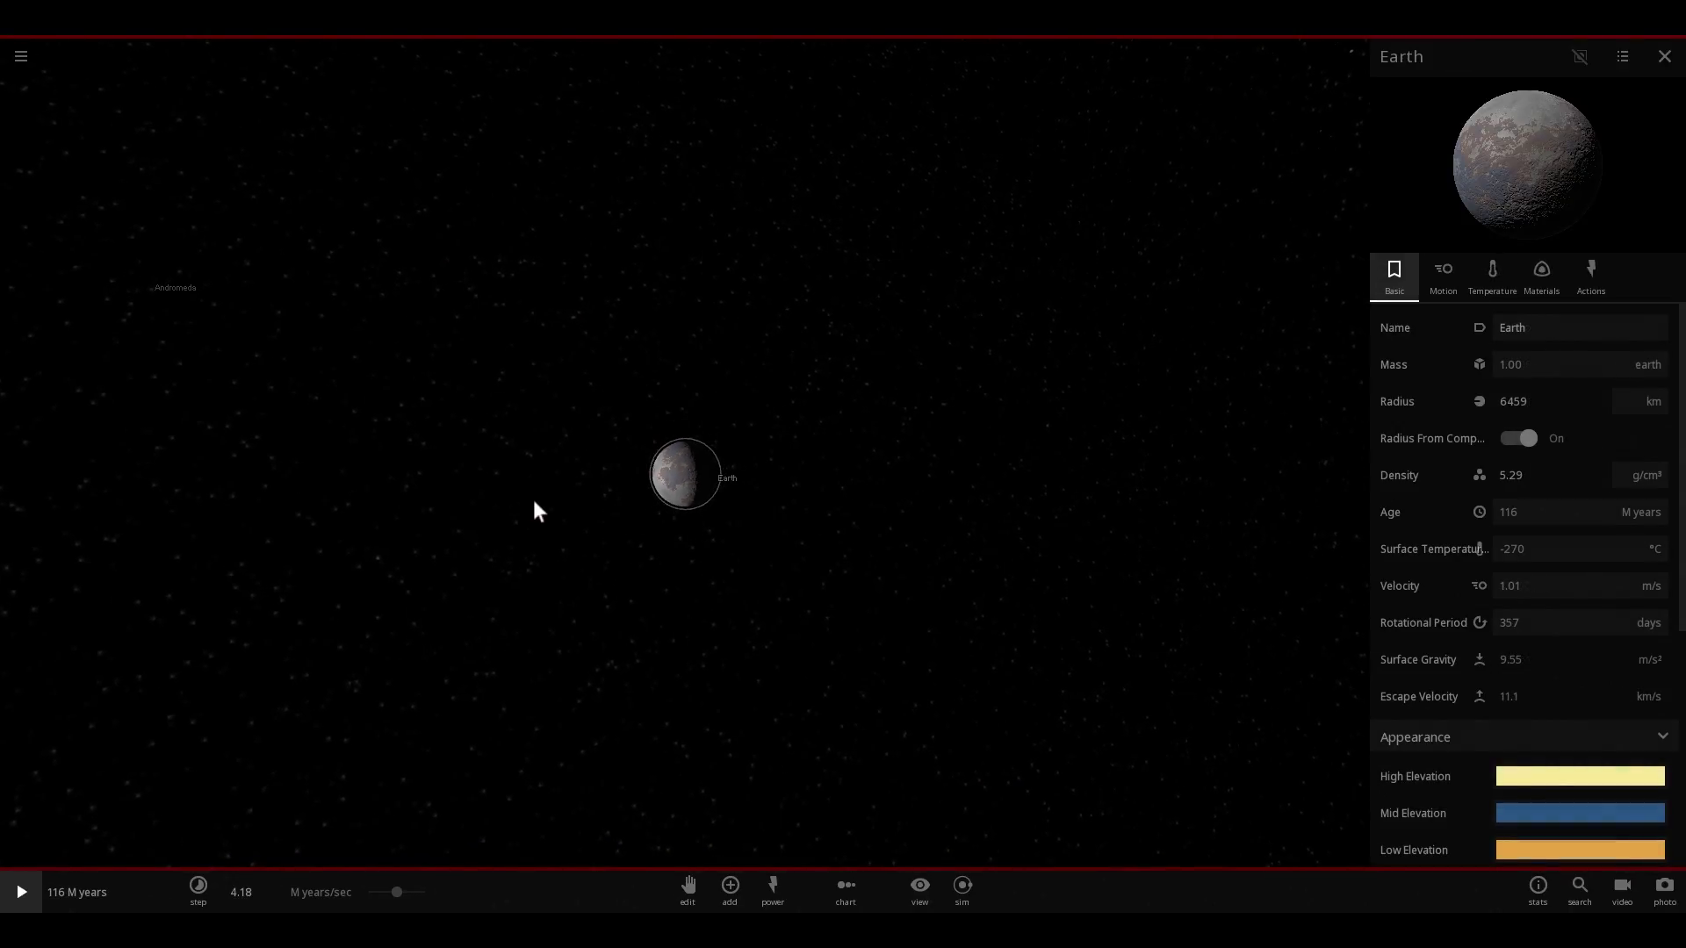
scroll(534, 502, "down", 5)
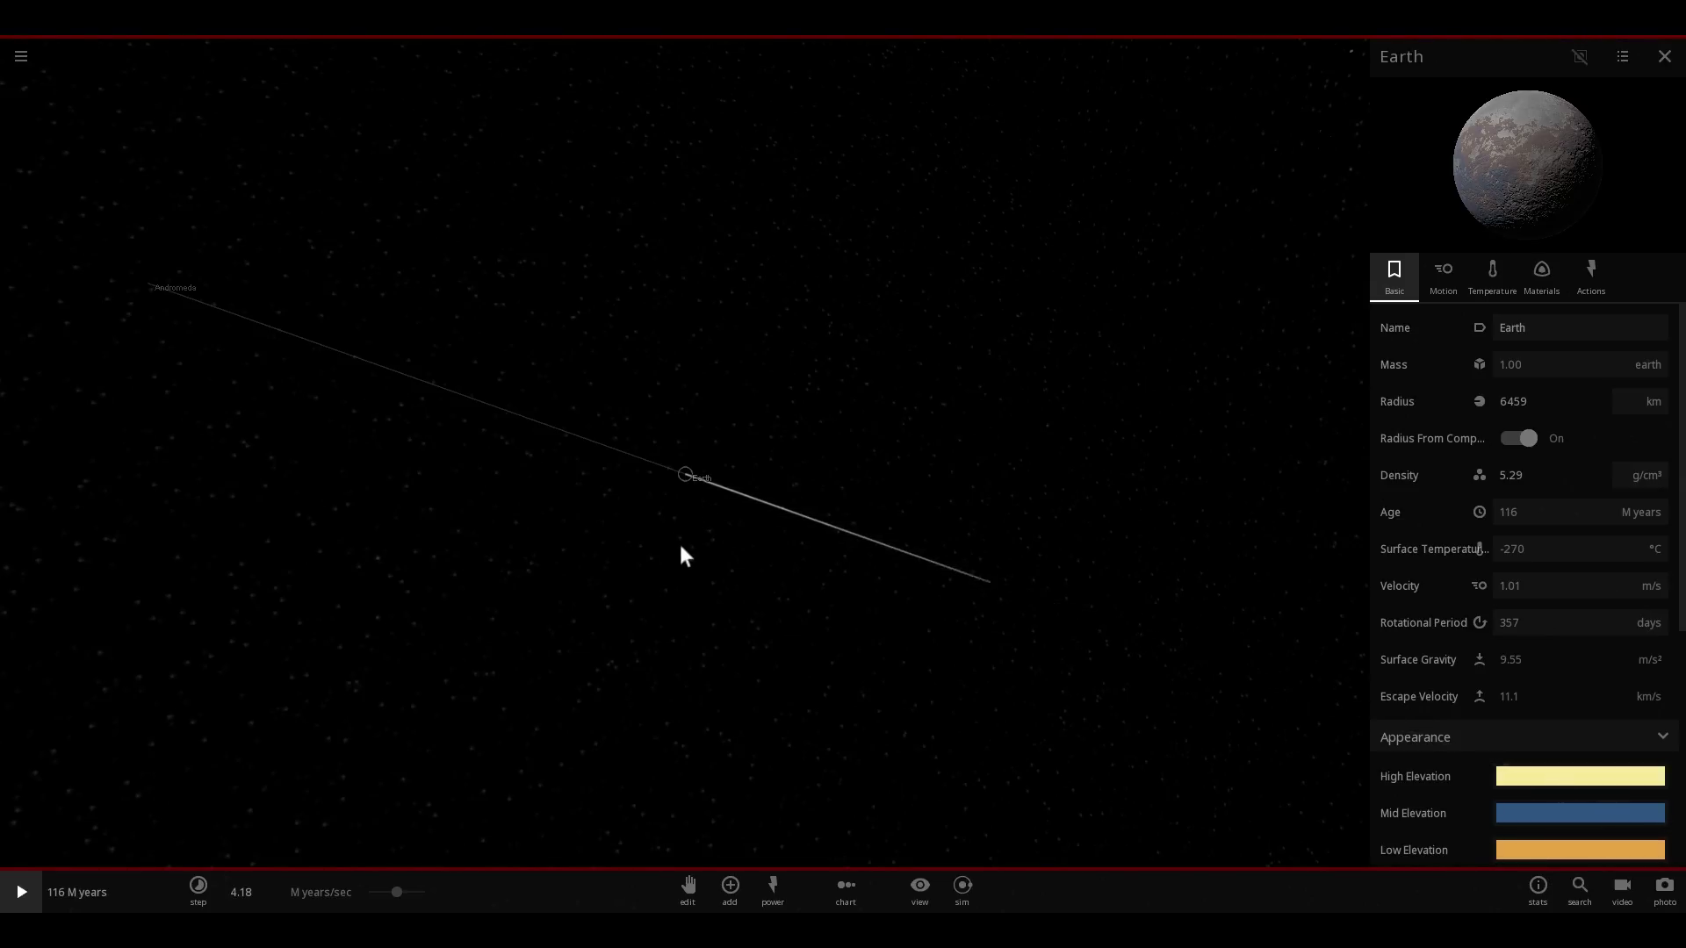
left_click_drag(681, 553, 1007, 503)
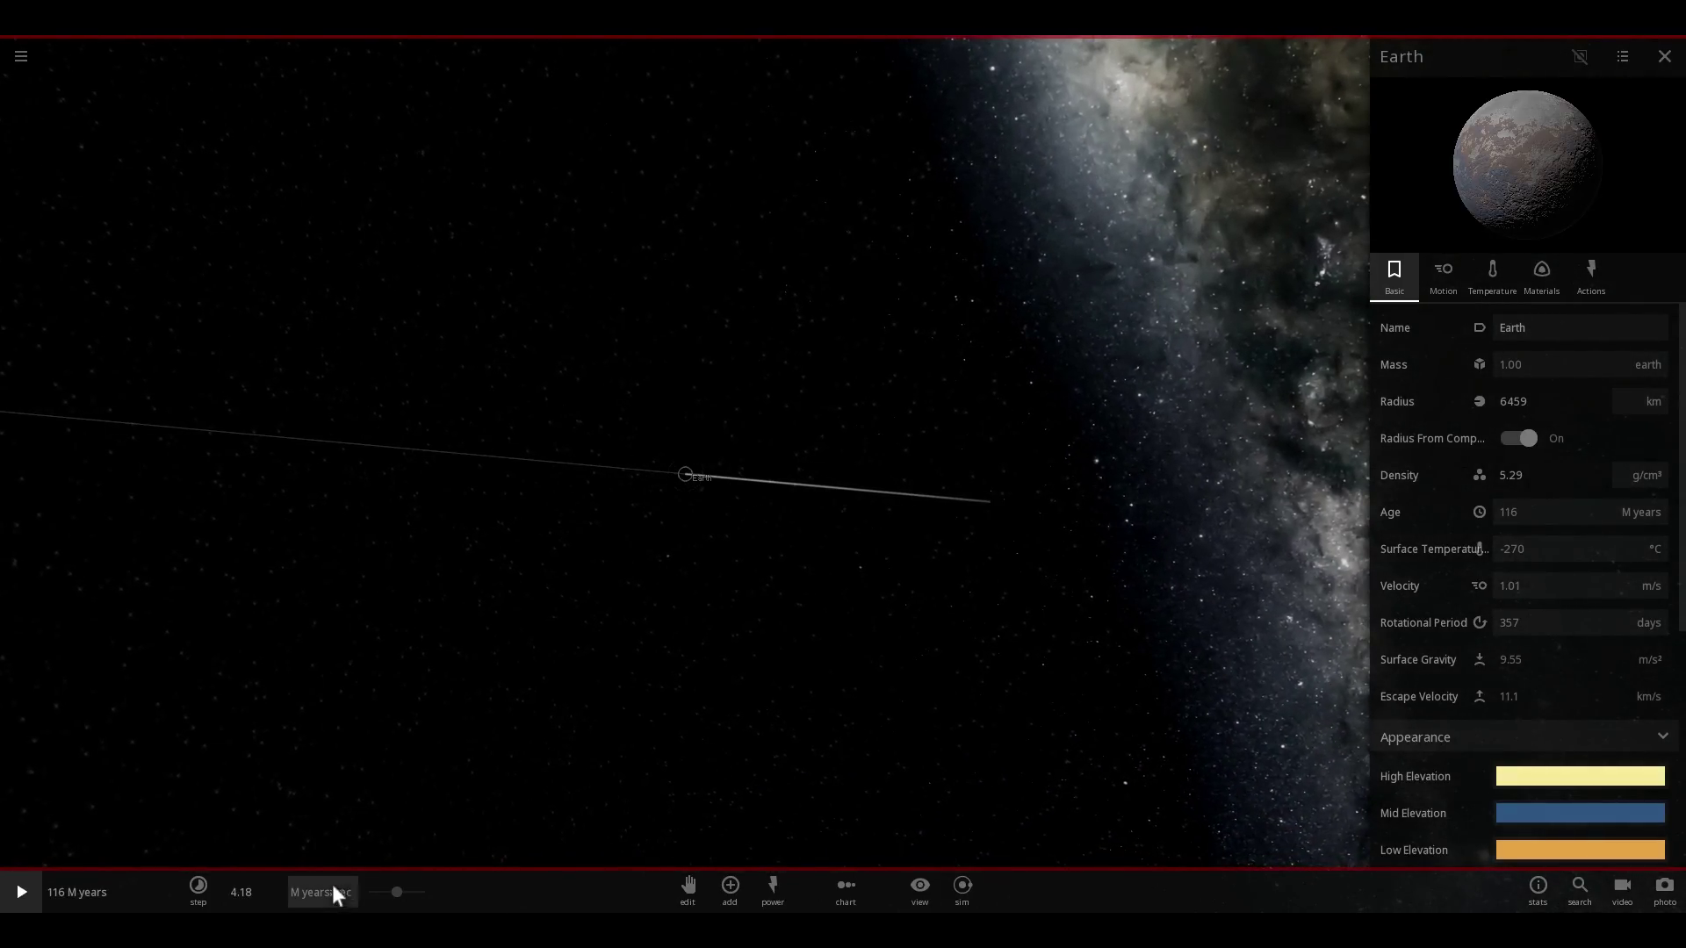
Step: Try to place Sedna in an orbit about 13252 AU from Earth, and focus back on Earth
left_click(728, 885)
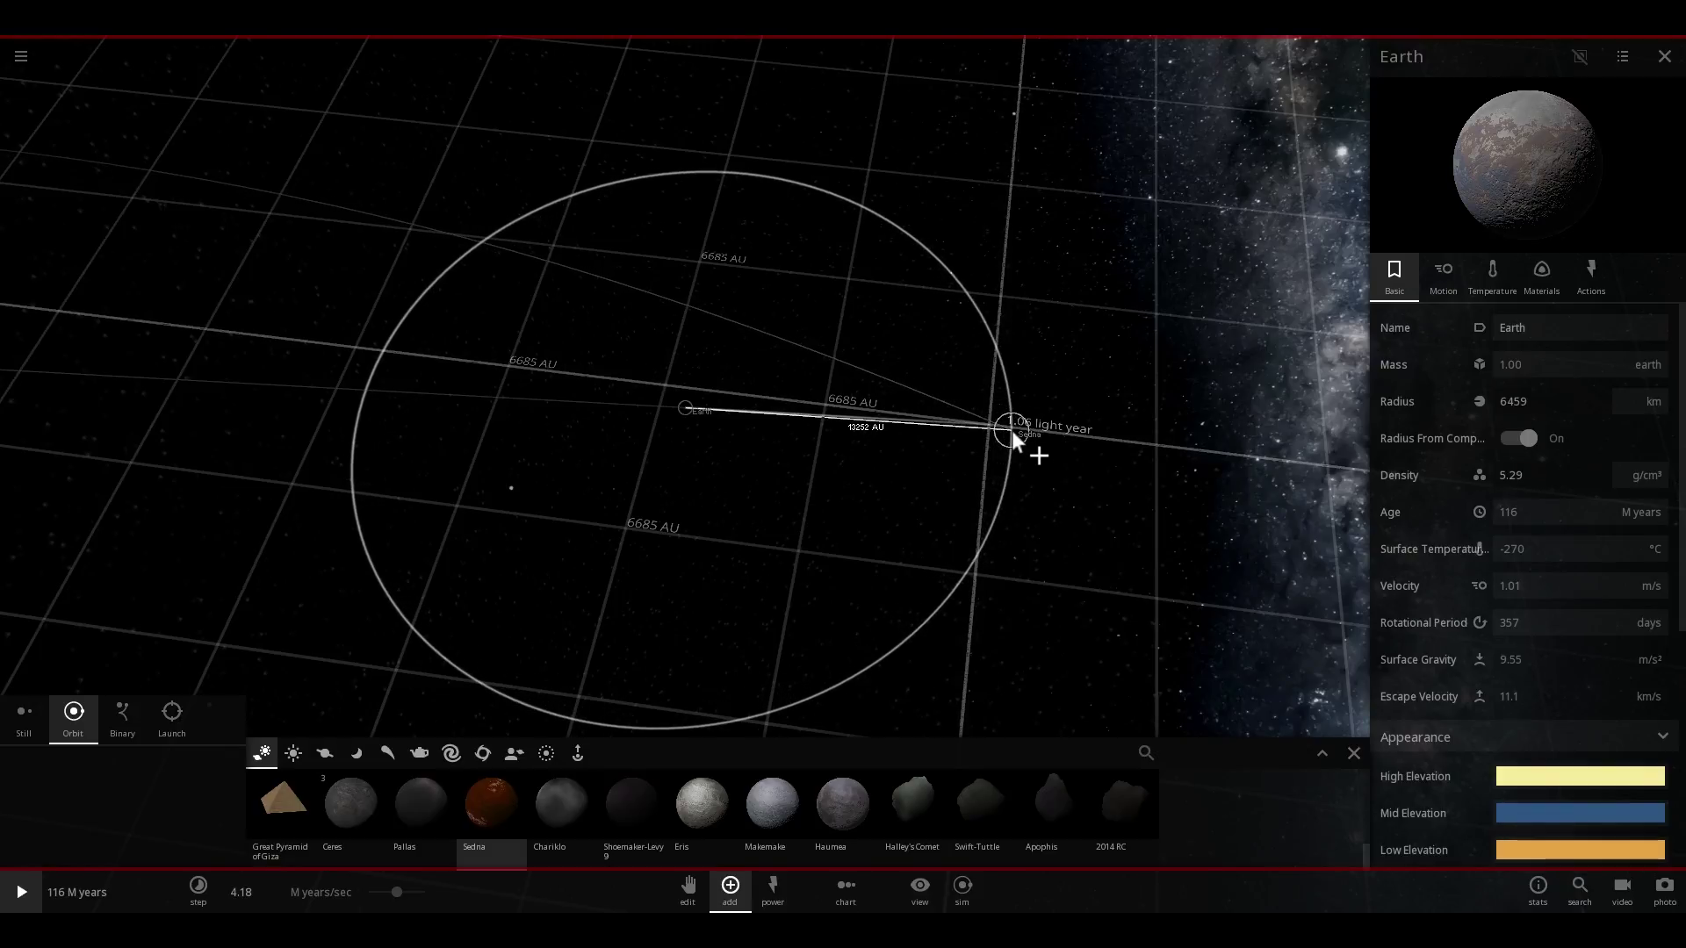
left_click(999, 421)
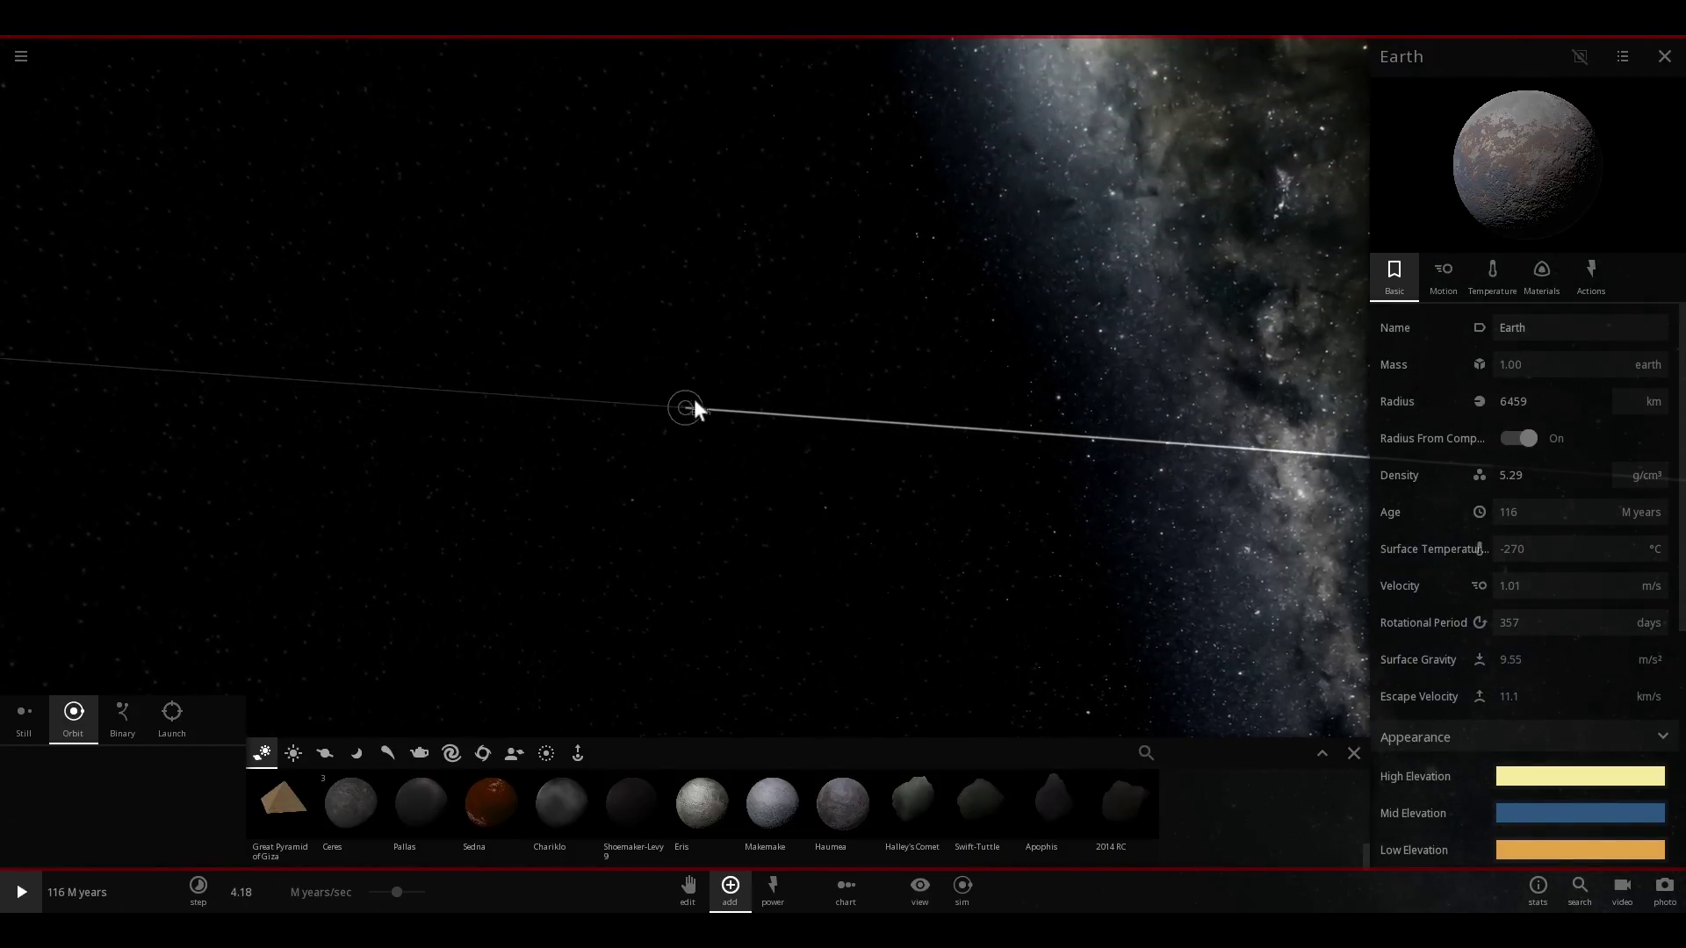
double_click(692, 407)
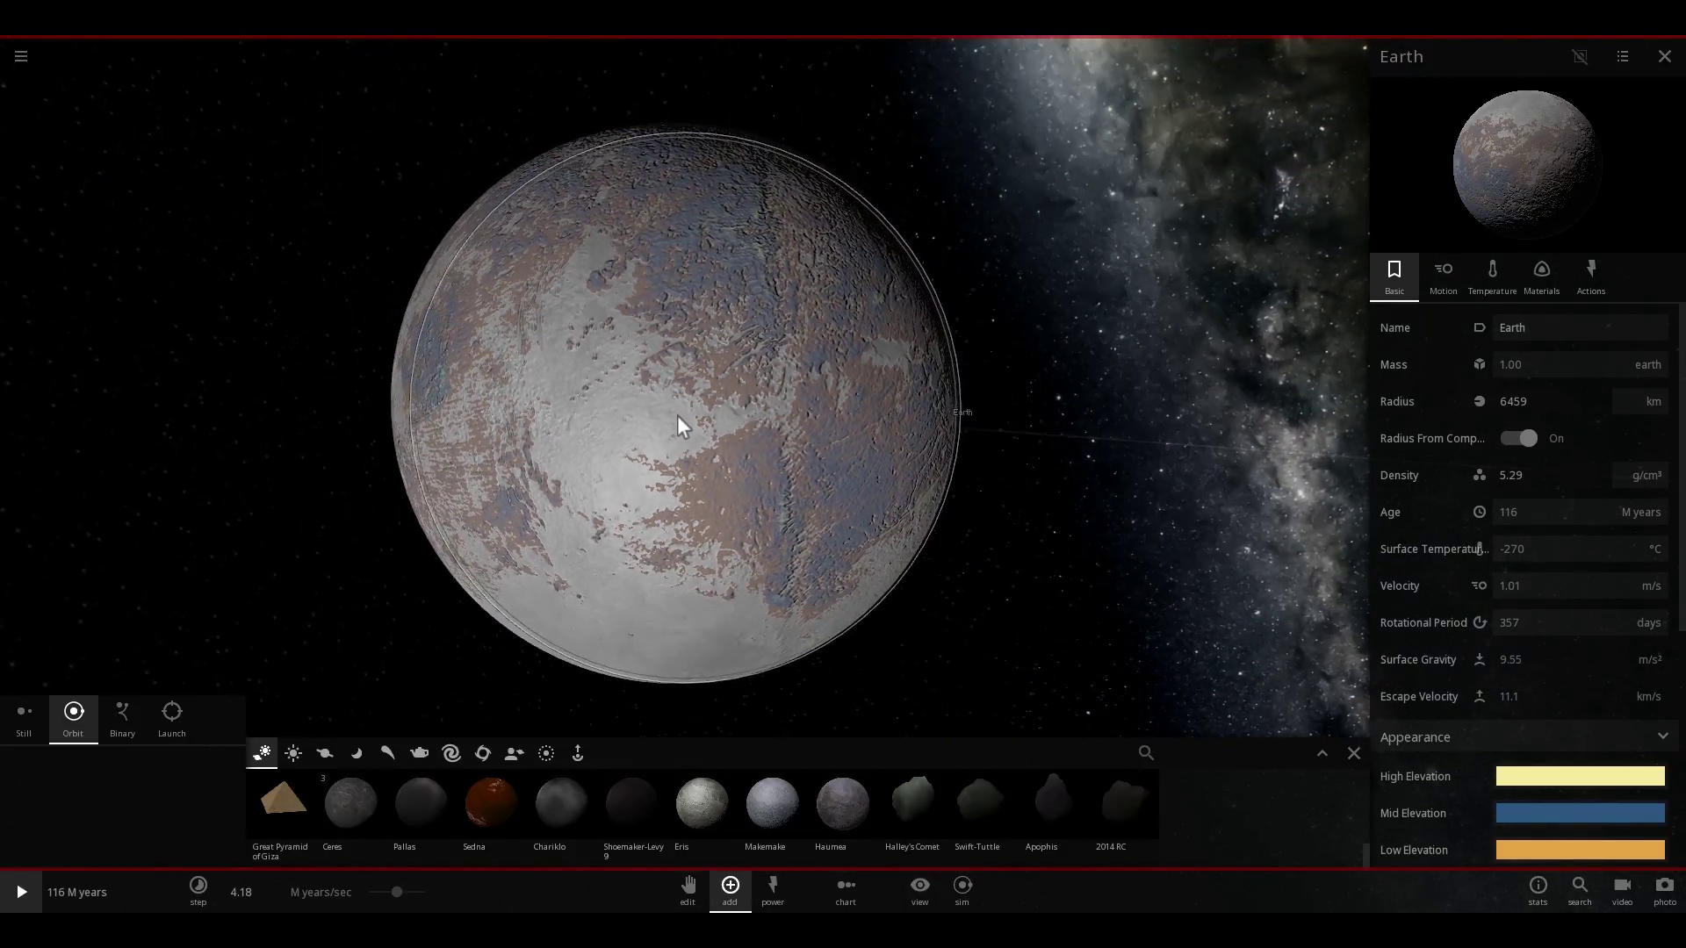
Step: Examine Earth and the distant Andromeda from several angles and distances, and review Andromeda's basic properties
scroll(453, 360, "down", 3)
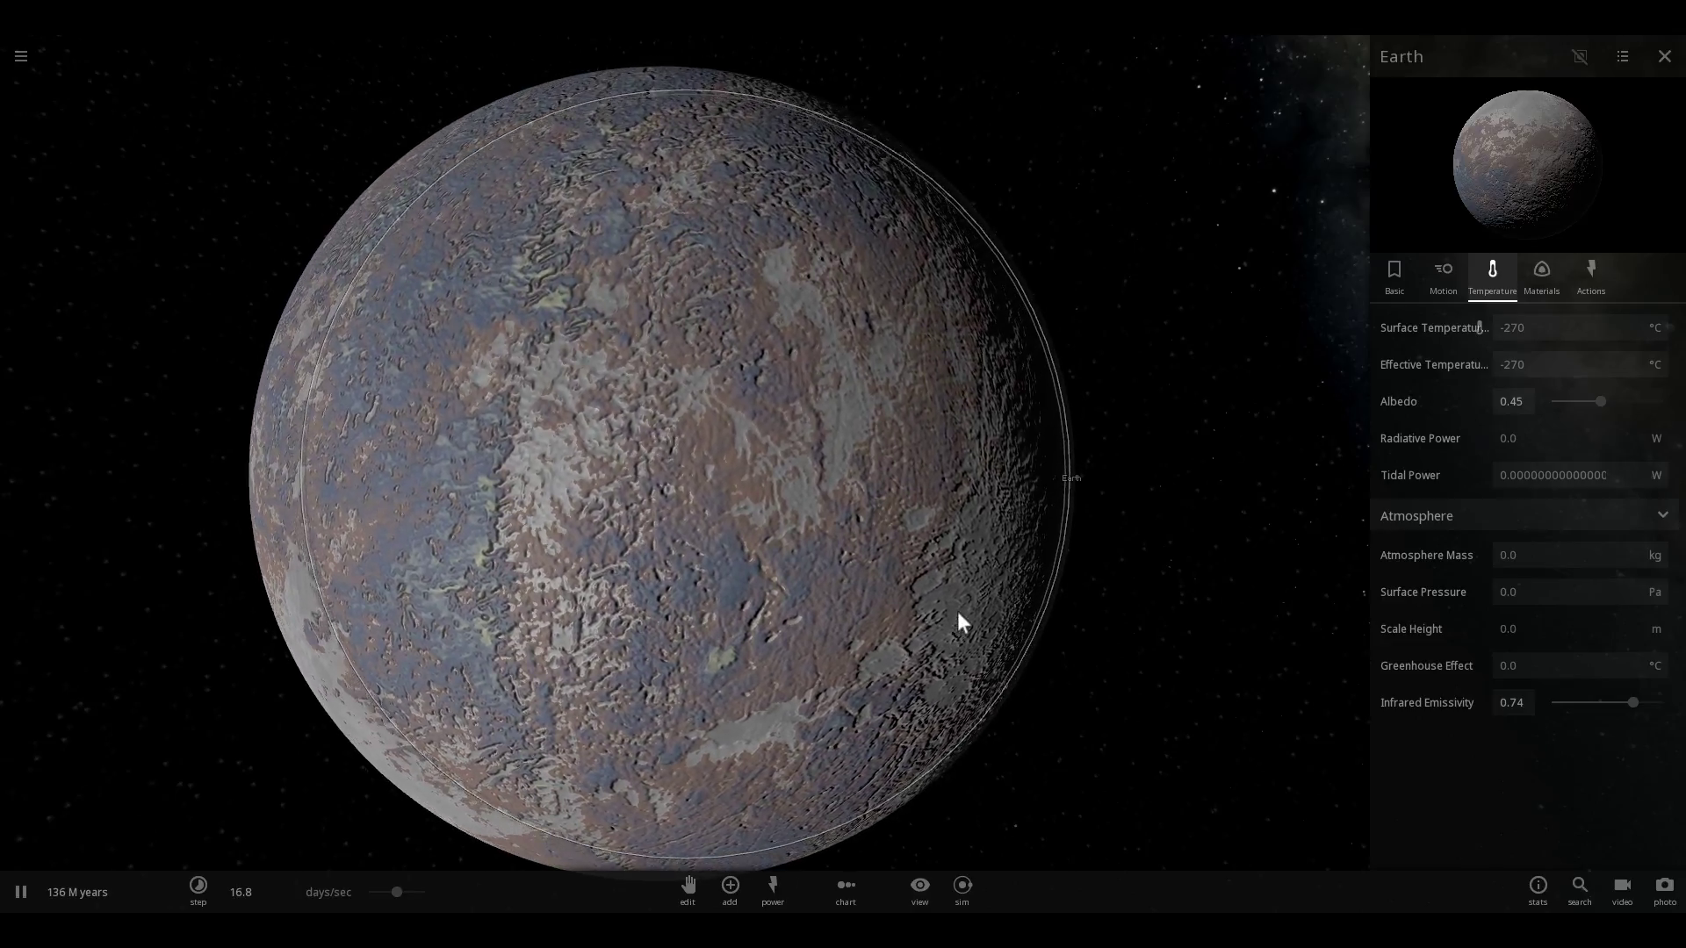
scroll(956, 611, "down", 5)
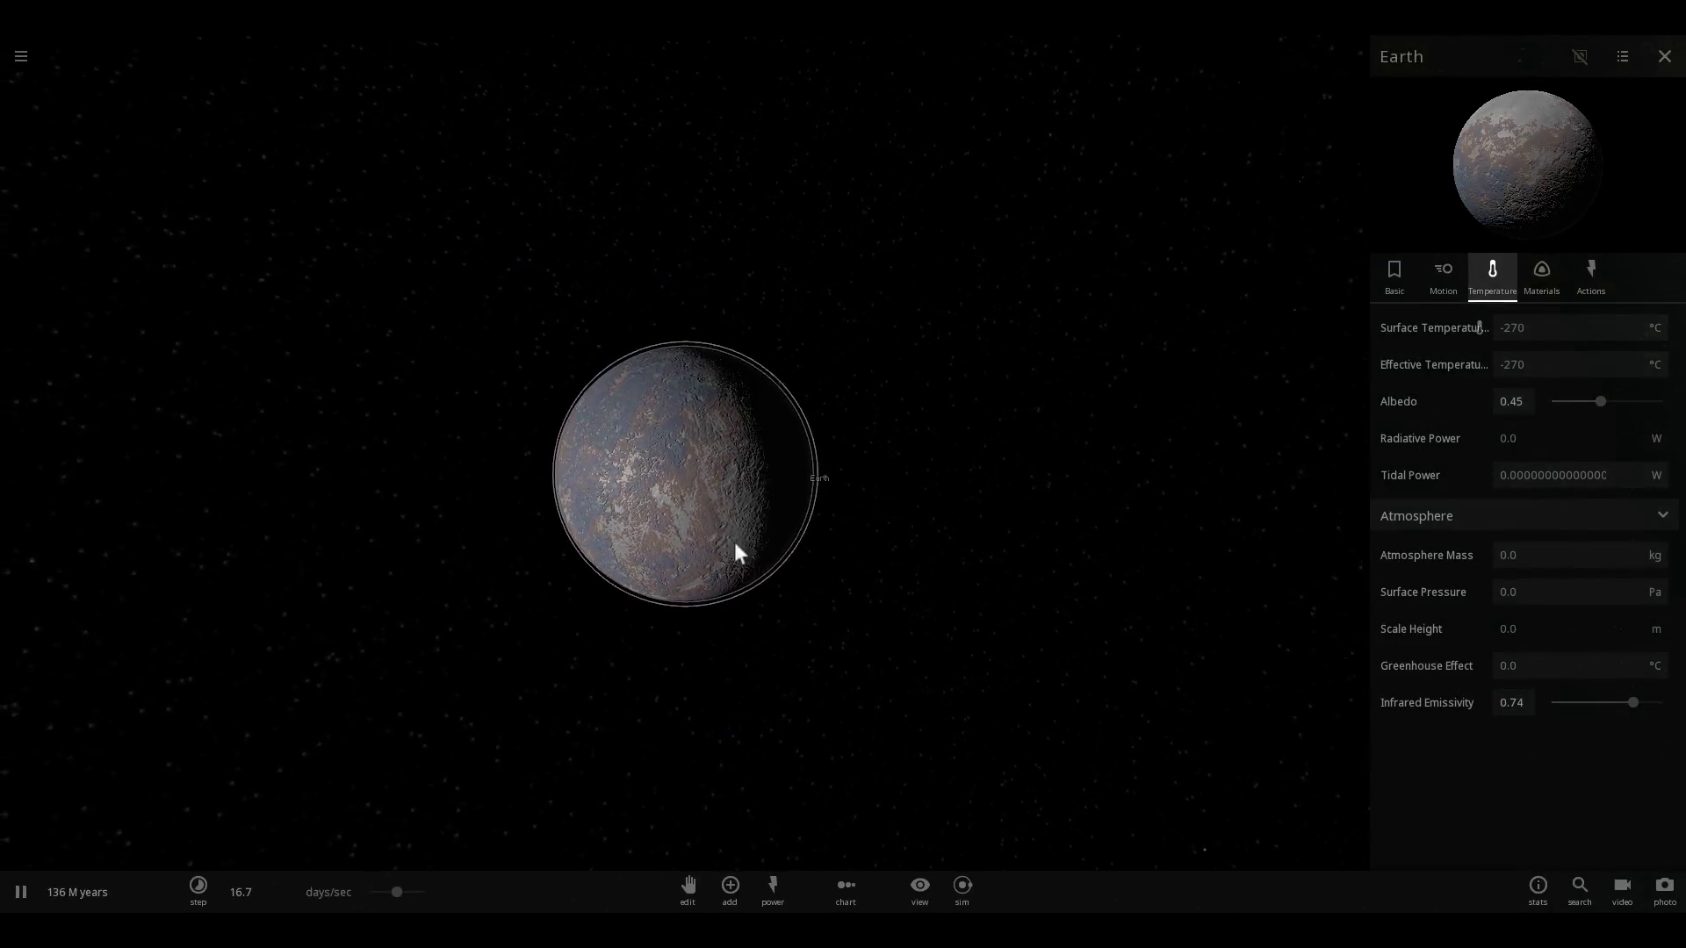
left_click_drag(734, 542, 584, 522)
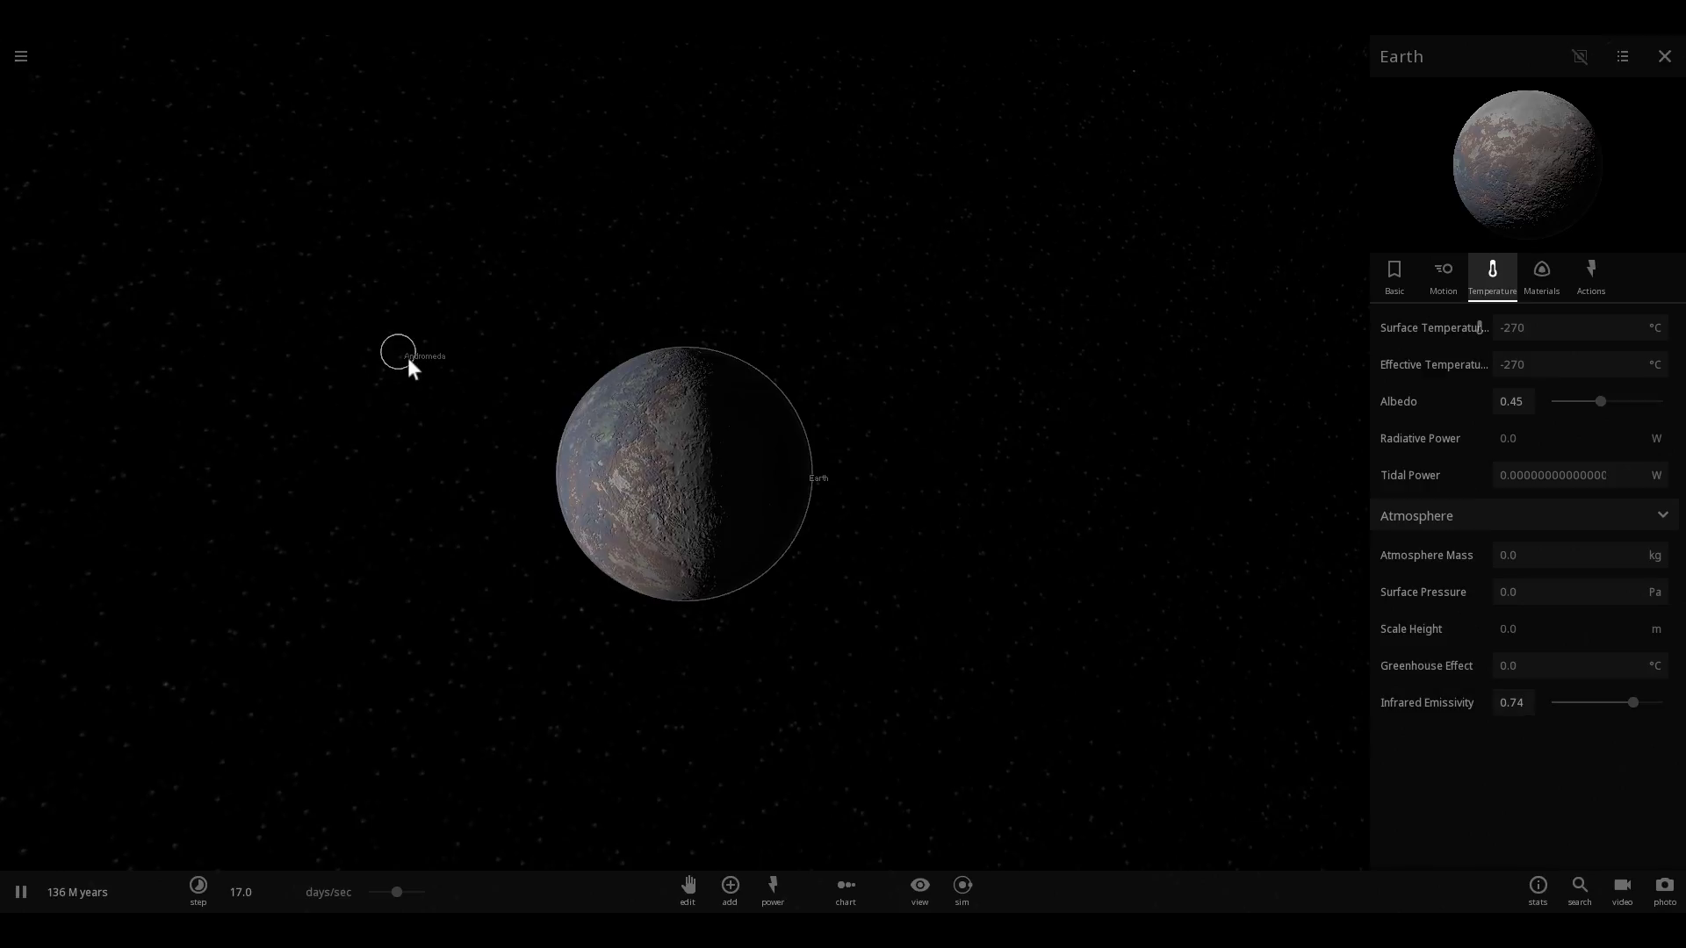
left_click(400, 354)
scroll(467, 377, "up", 2)
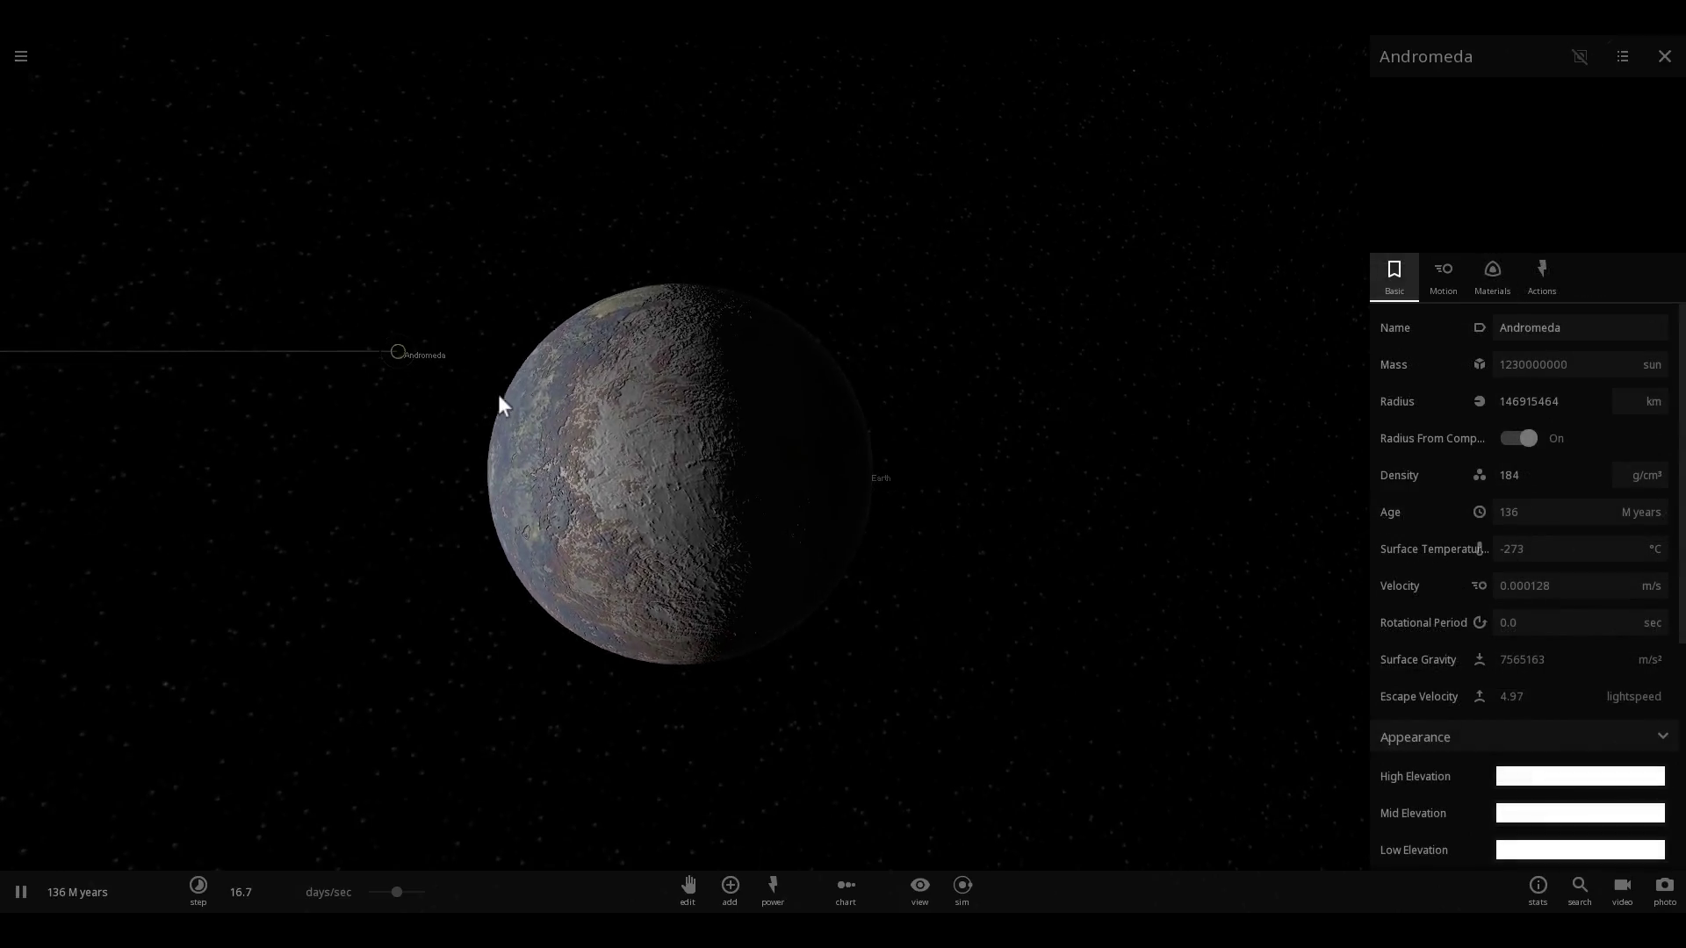
left_click_drag(604, 458, 635, 524)
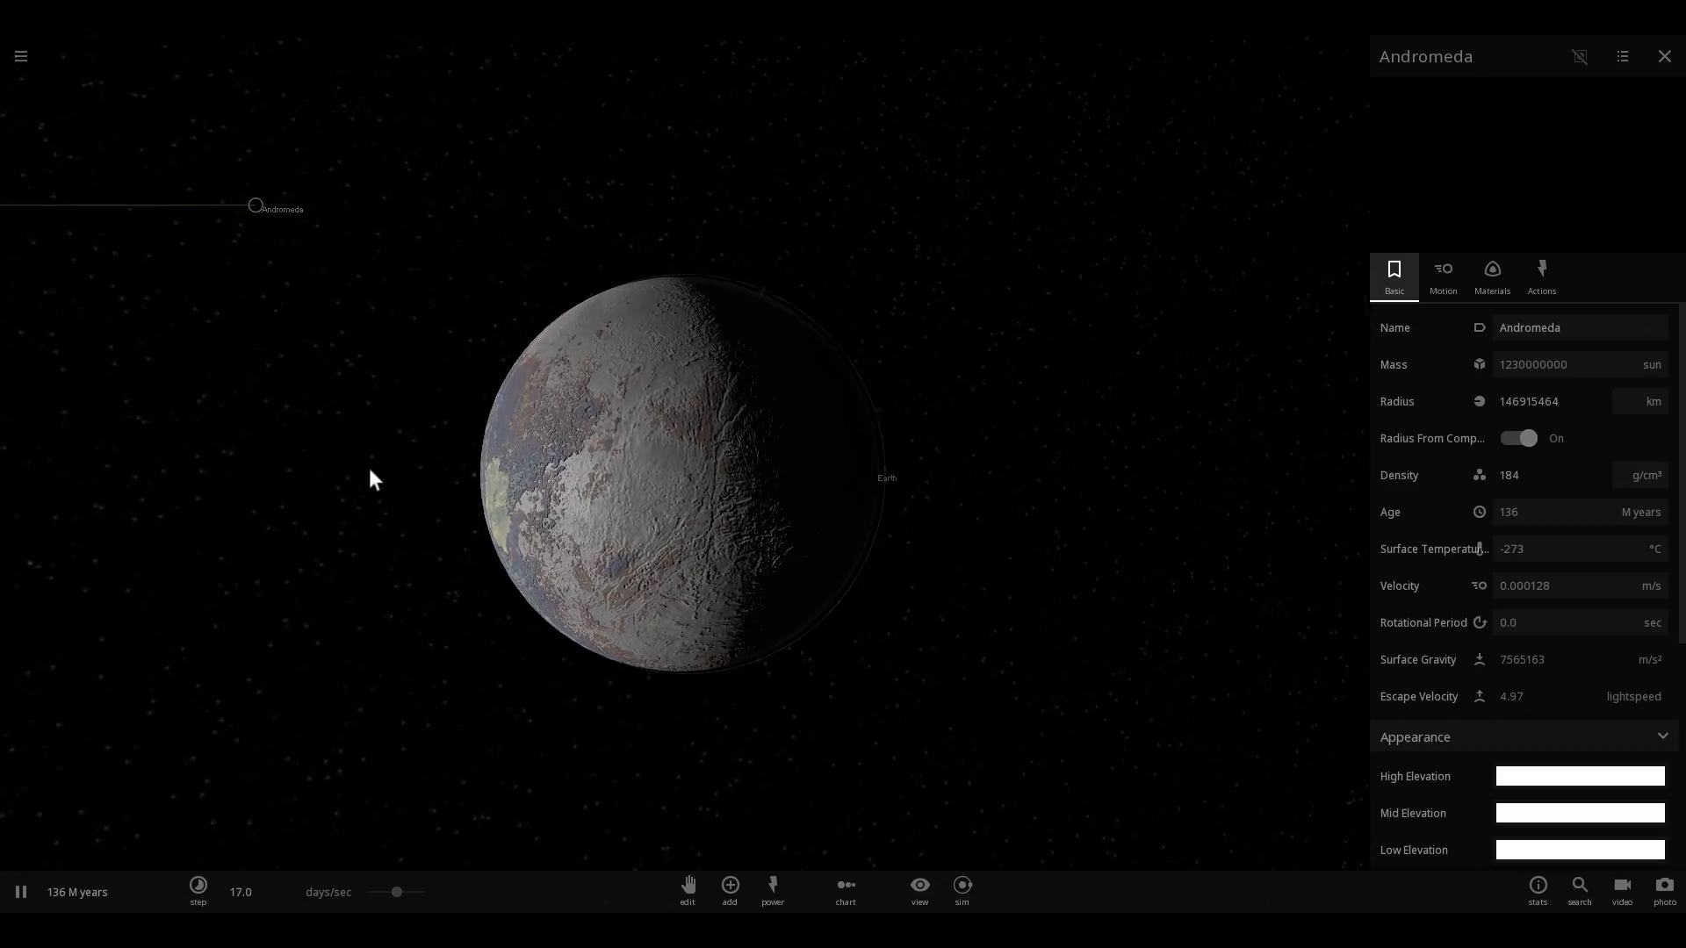
left_click_drag(367, 474, 441, 373)
mouse_move(472, 314)
left_mouse_down()
mouse_move(497, 283)
mouse_move(626, 251)
mouse_move(809, 264)
mouse_move(846, 346)
mouse_move(842, 399)
mouse_move(787, 474)
mouse_move(613, 561)
mouse_move(643, 531)
mouse_move(457, 488)
mouse_move(372, 405)
left_mouse_up()
scroll(641, 530, "up", 3)
scroll(381, 414, "down", 5)
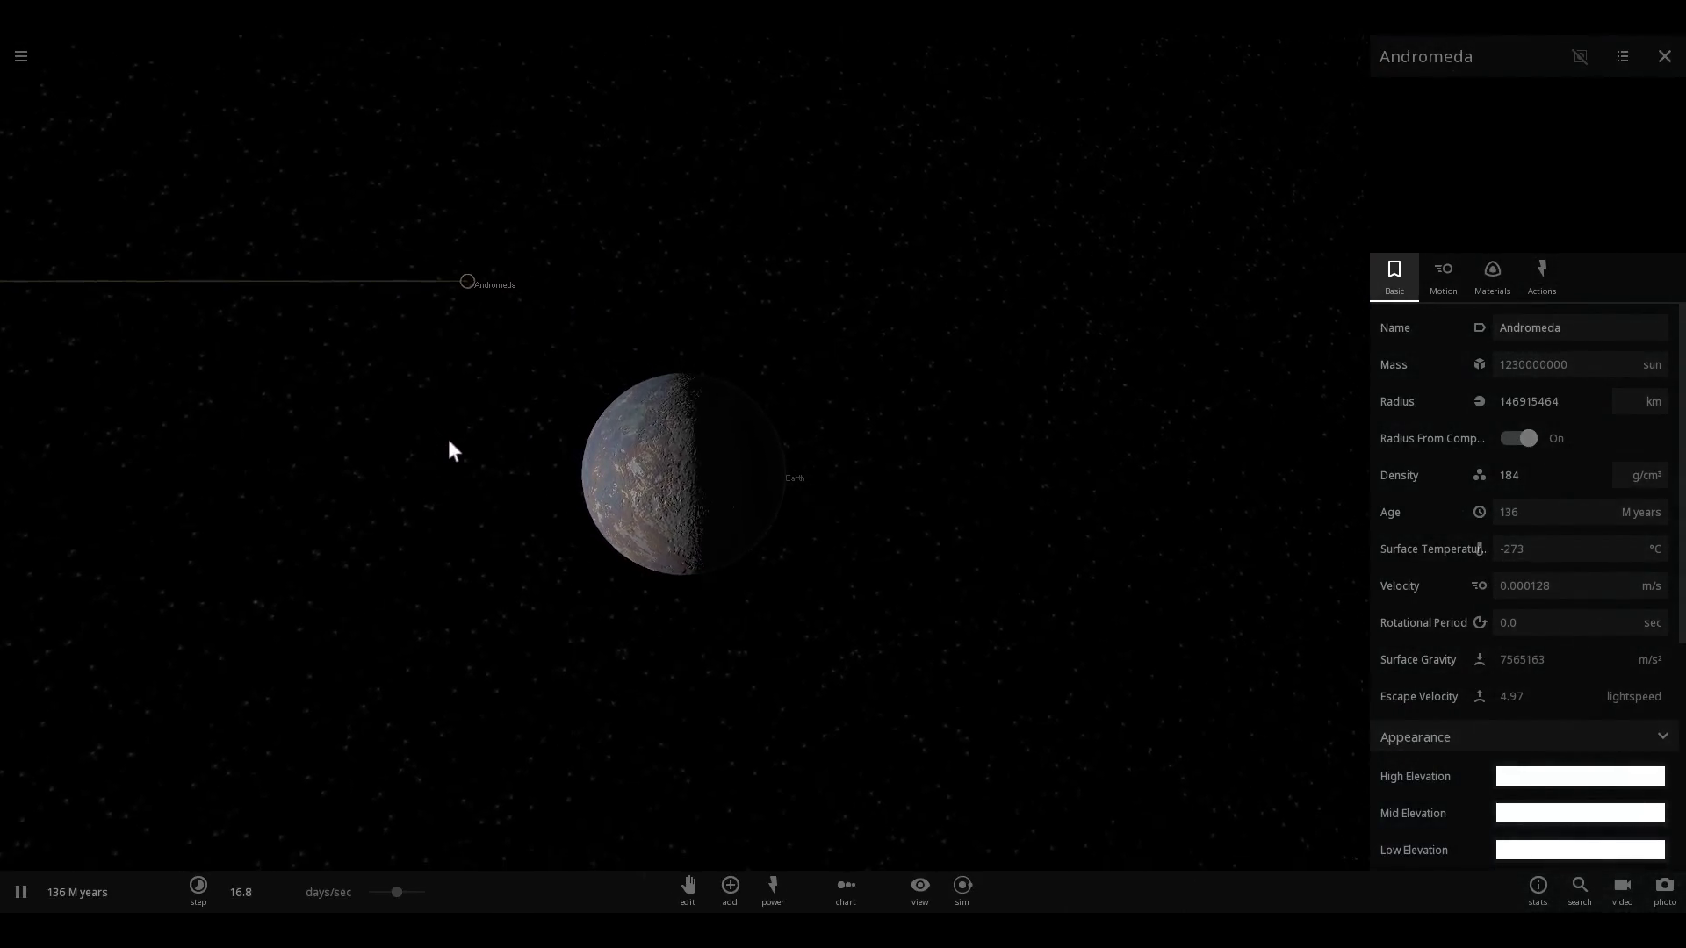
scroll(575, 463, "up", 3)
left_click_drag(572, 465, 576, 451)
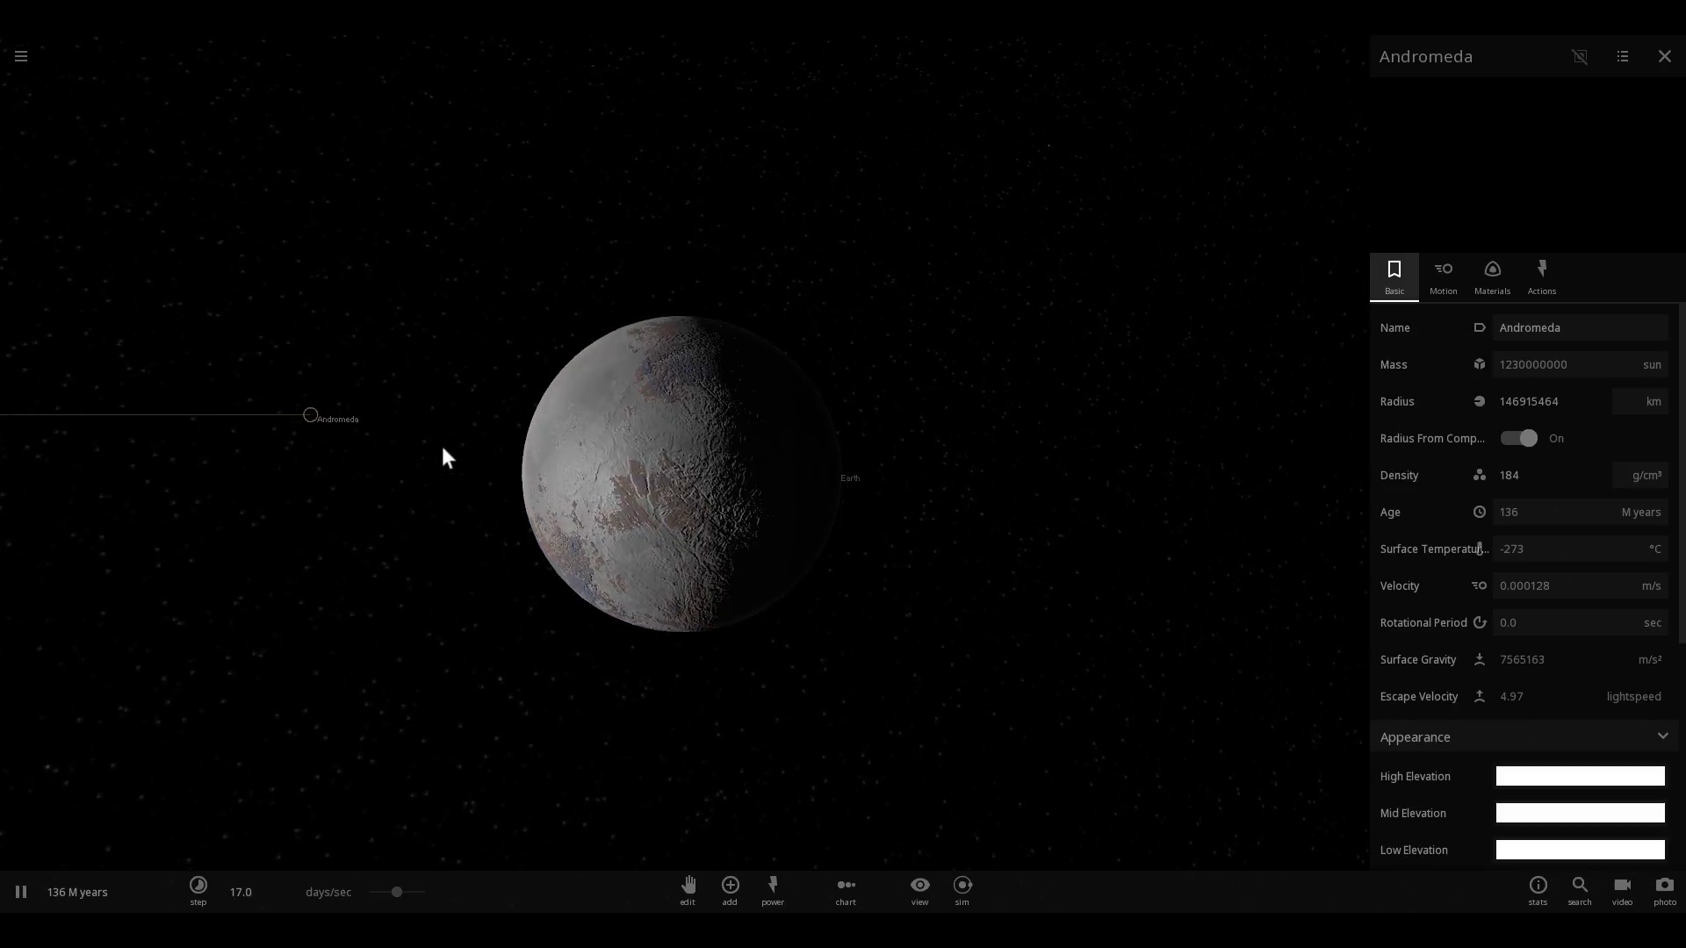
scroll(425, 446, "up", 3)
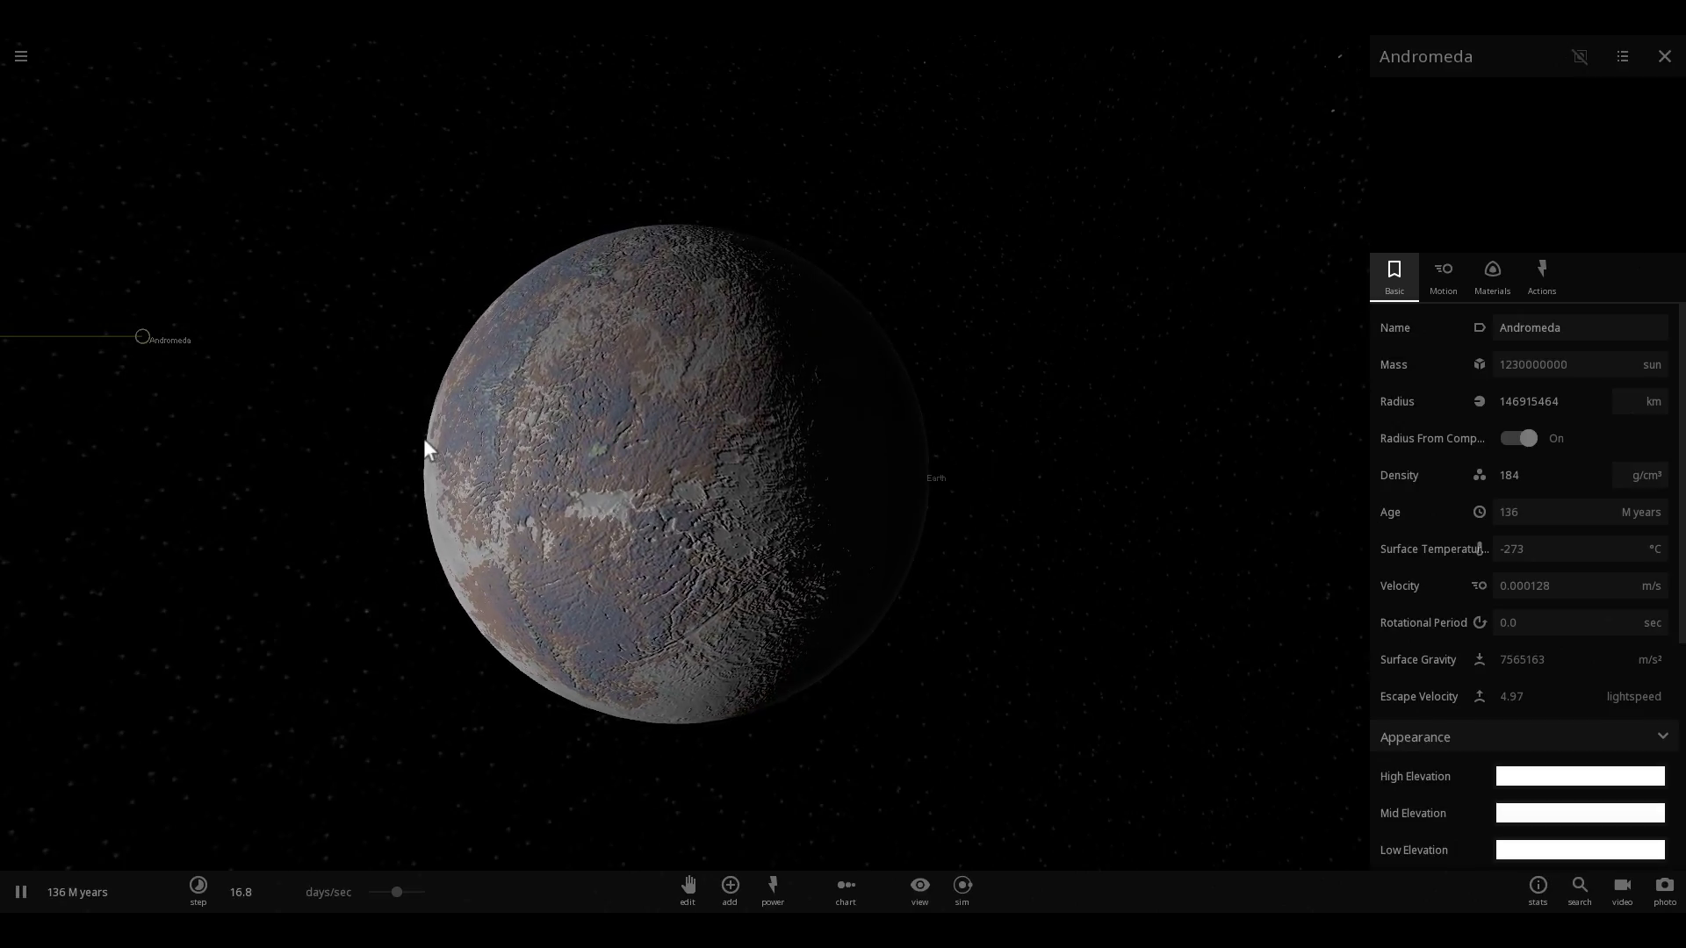
scroll(423, 446, "down", 5)
scroll(466, 459, "down", 5)
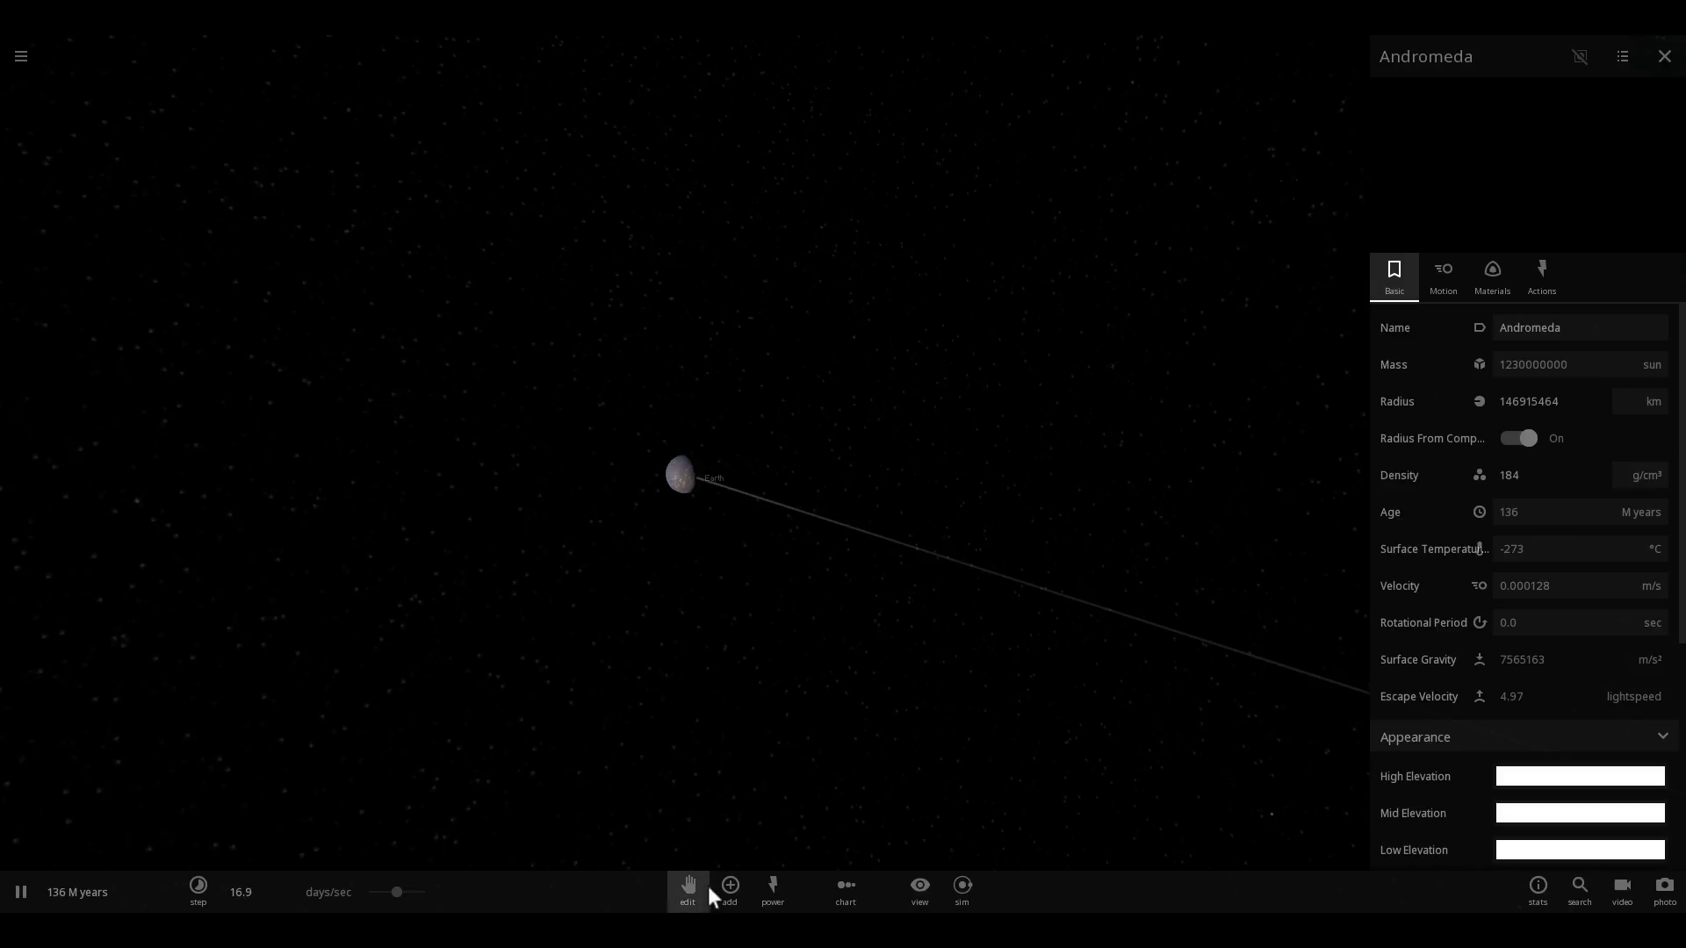
Step: Add the Moon in orbit around Earth and slow the simulation to about 9 hours/sec
left_click(734, 888)
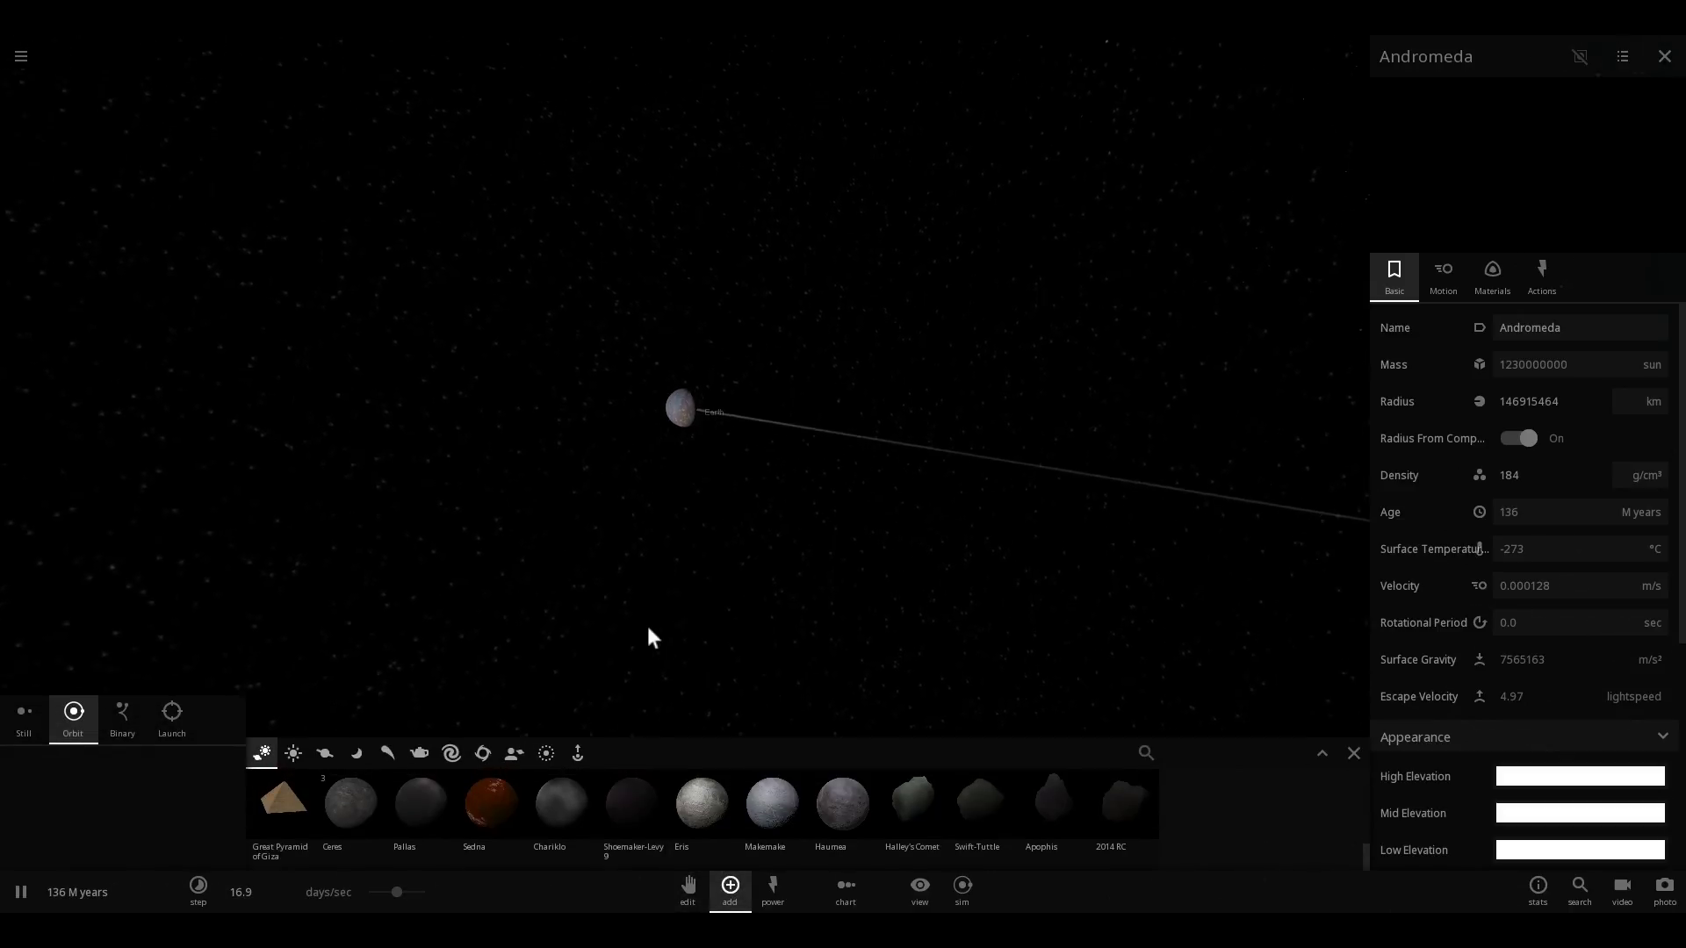
left_click(365, 757)
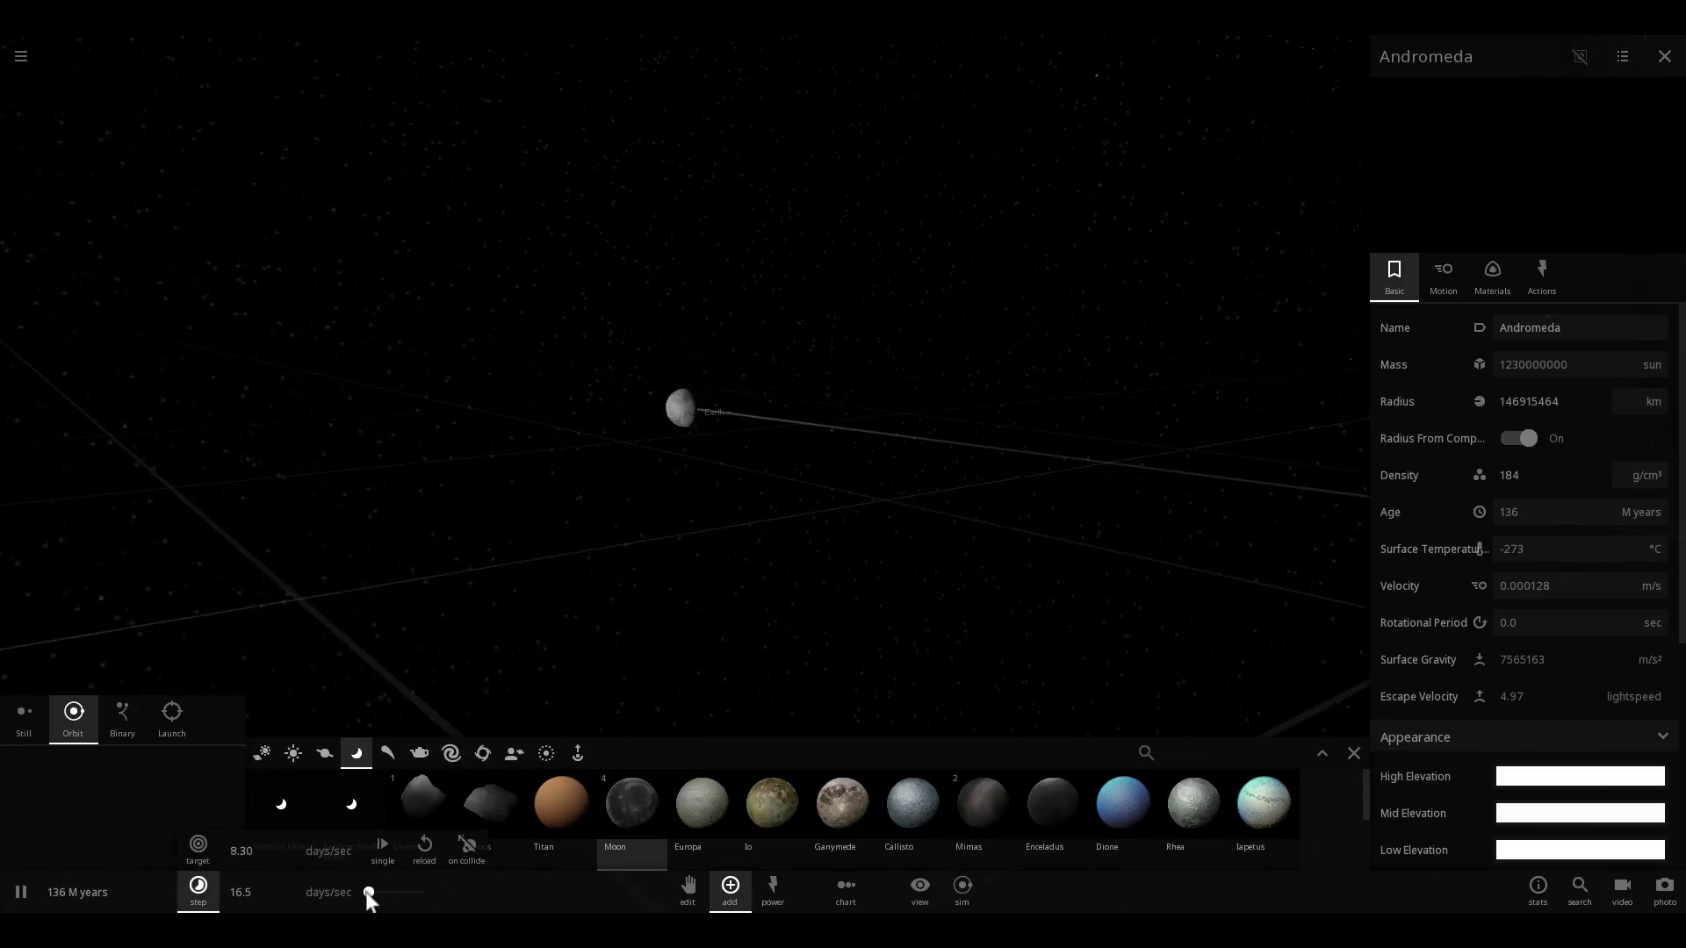
left_click(682, 409)
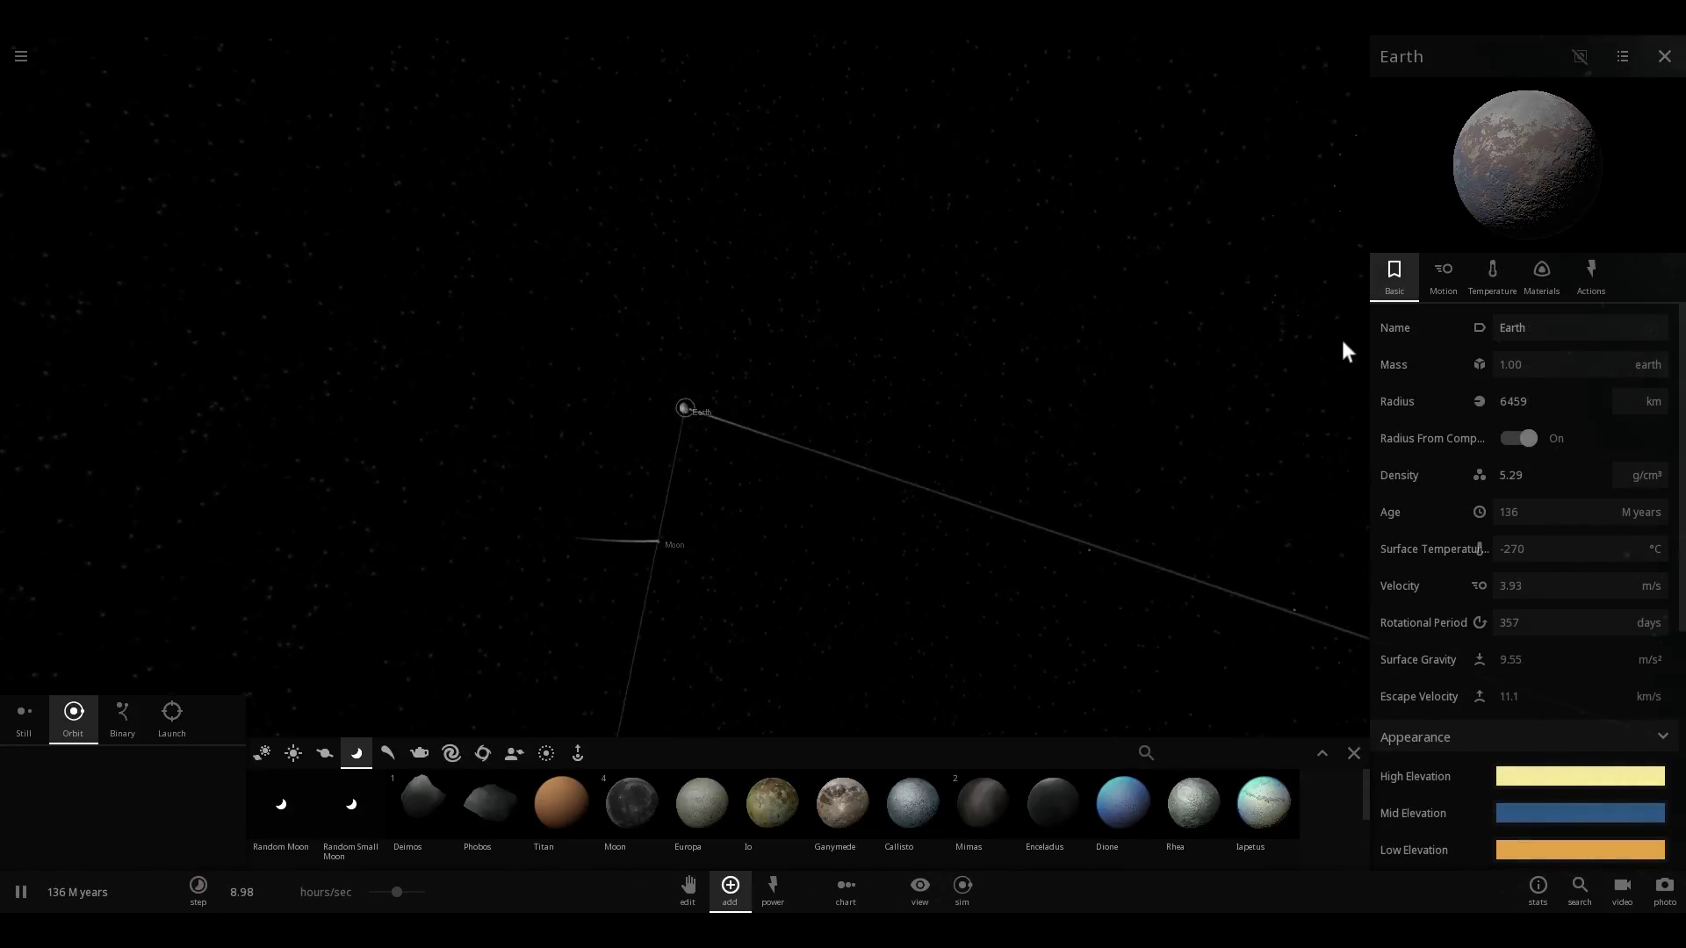
Step: Inspect Earth's tidal power and velocity, and watch the Moon's orbit around the planet
left_click(1532, 285)
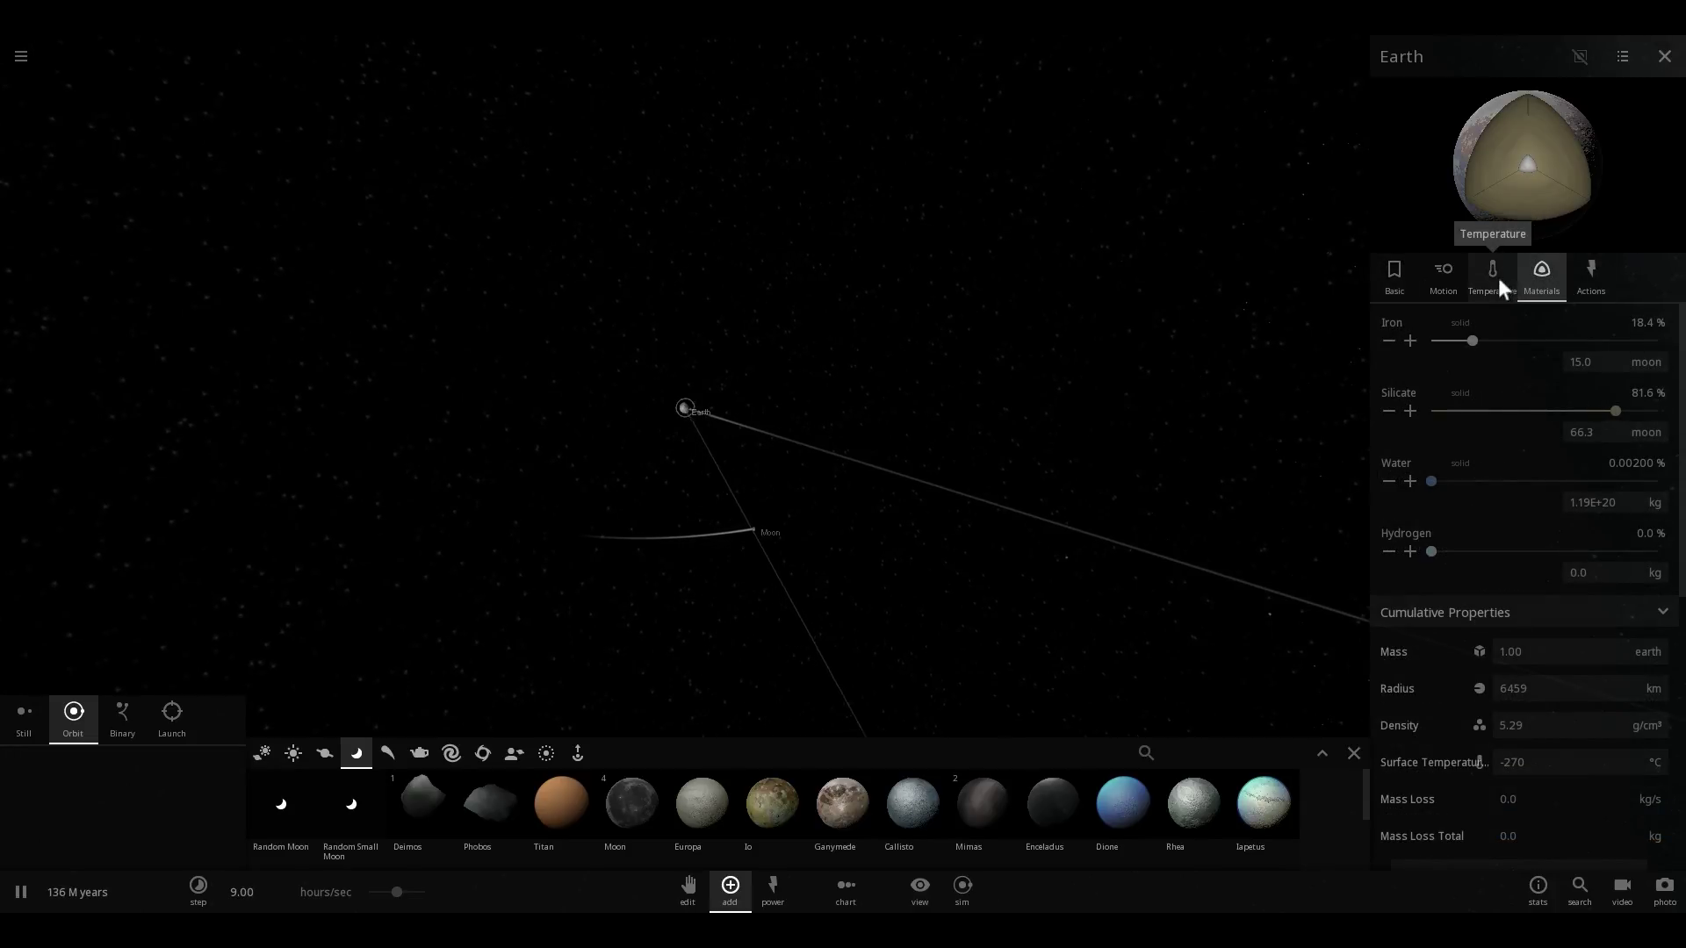
left_click(1496, 278)
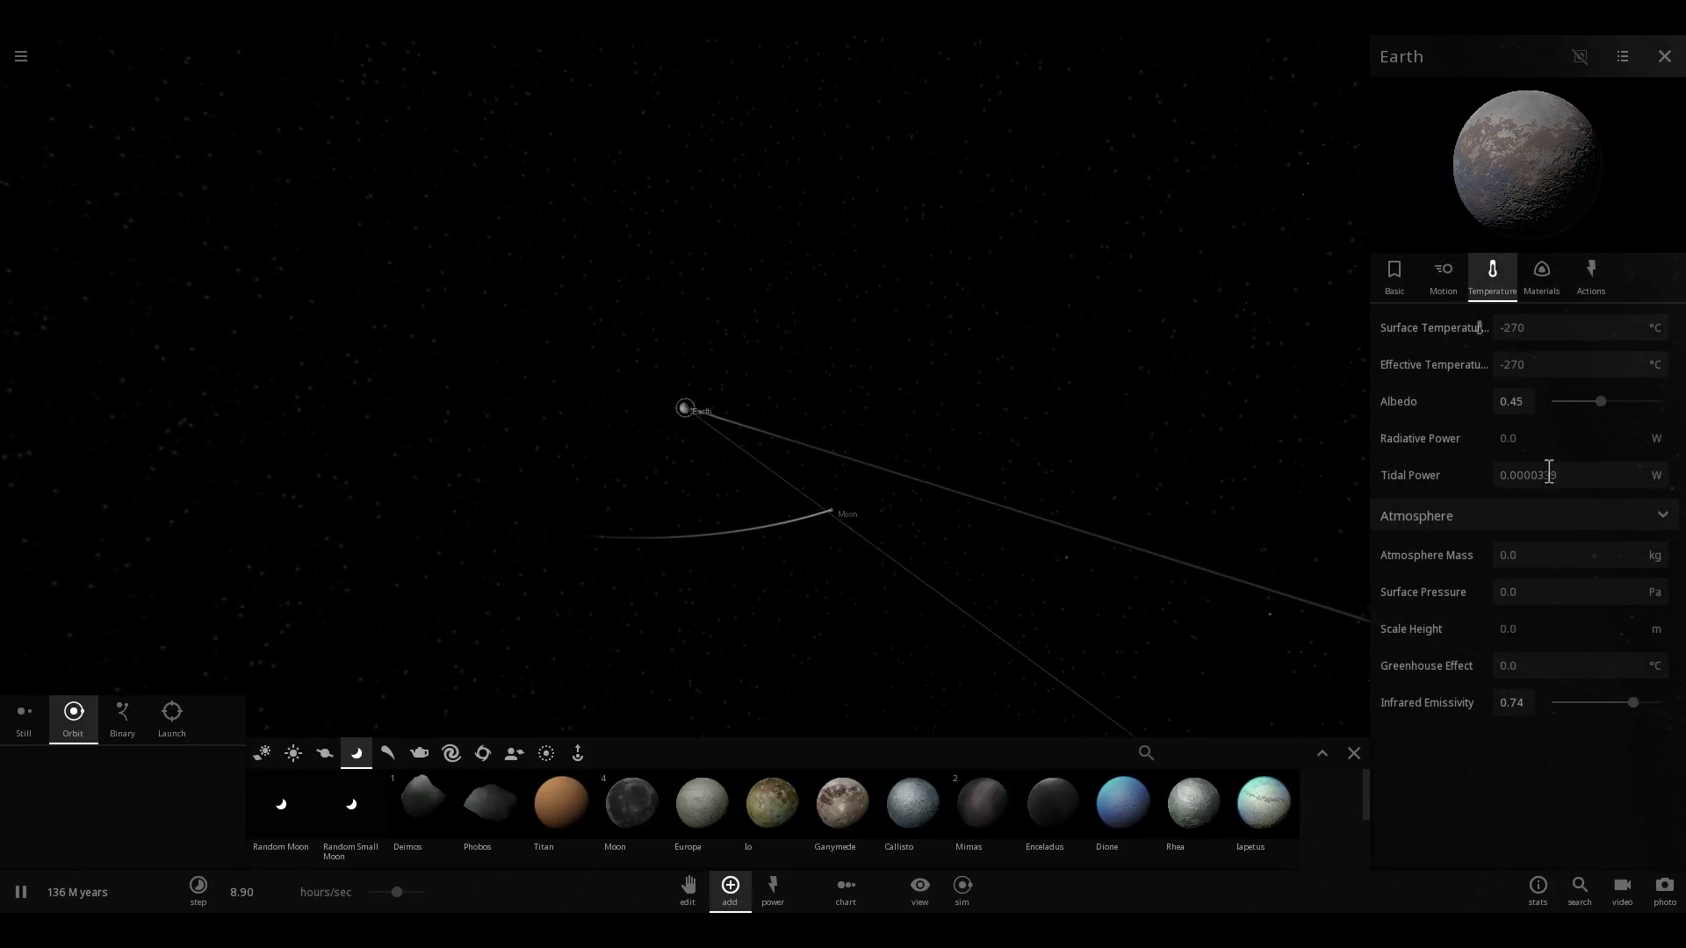
scroll(1012, 358, "up", 6)
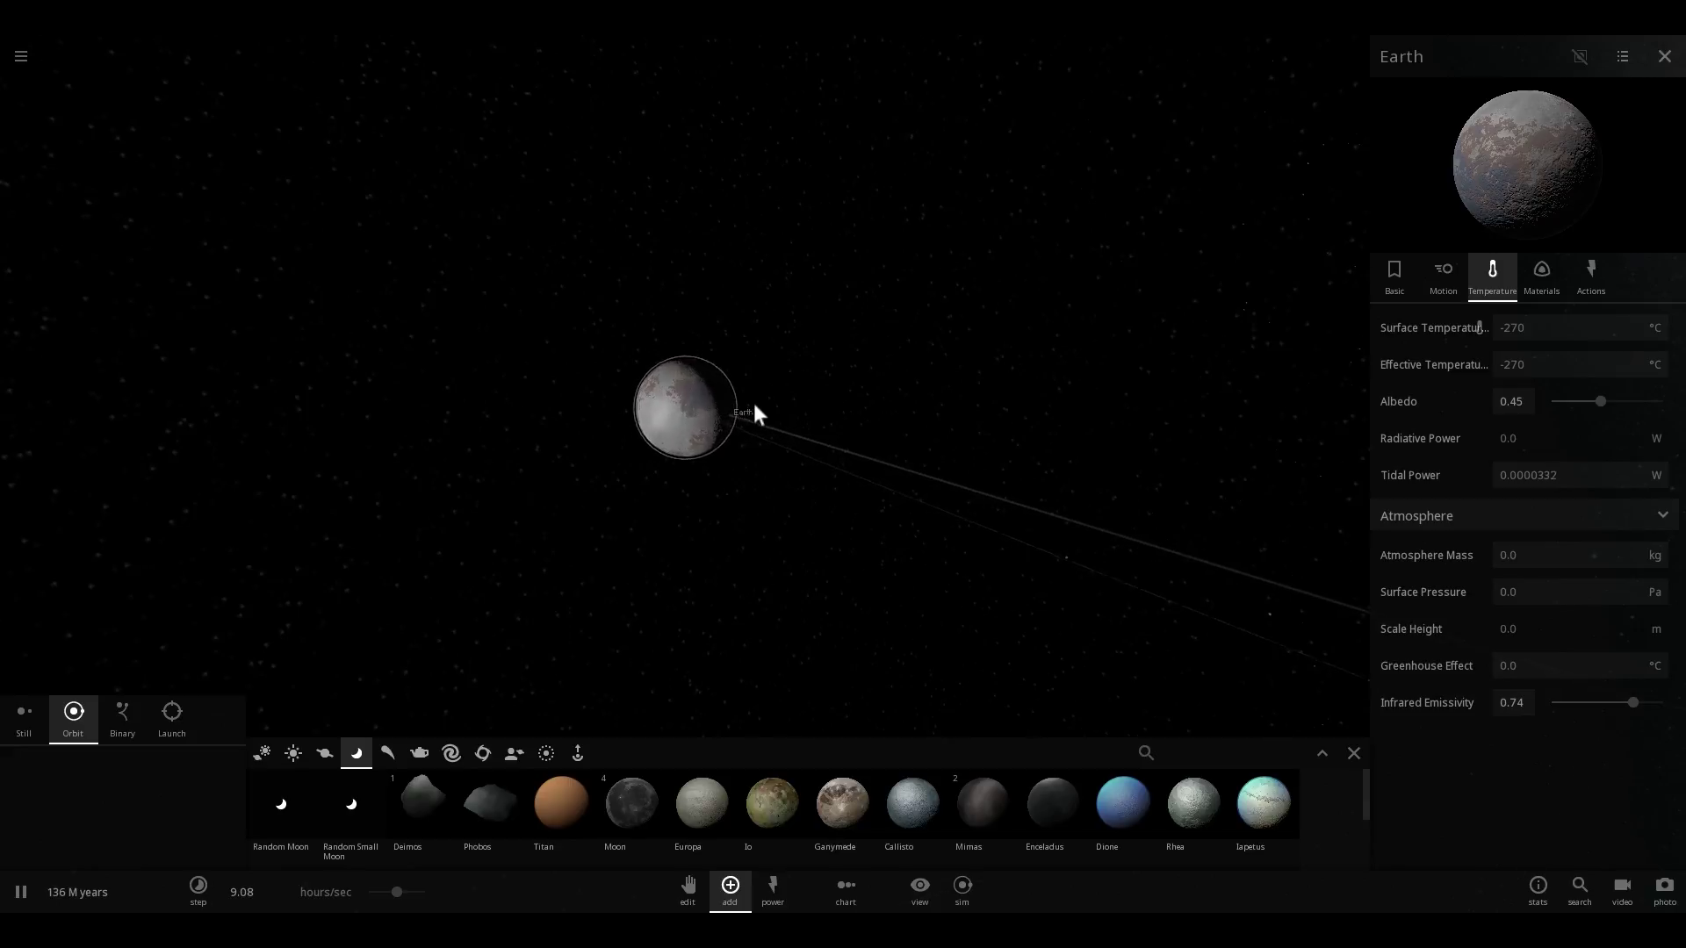
left_click(1396, 276)
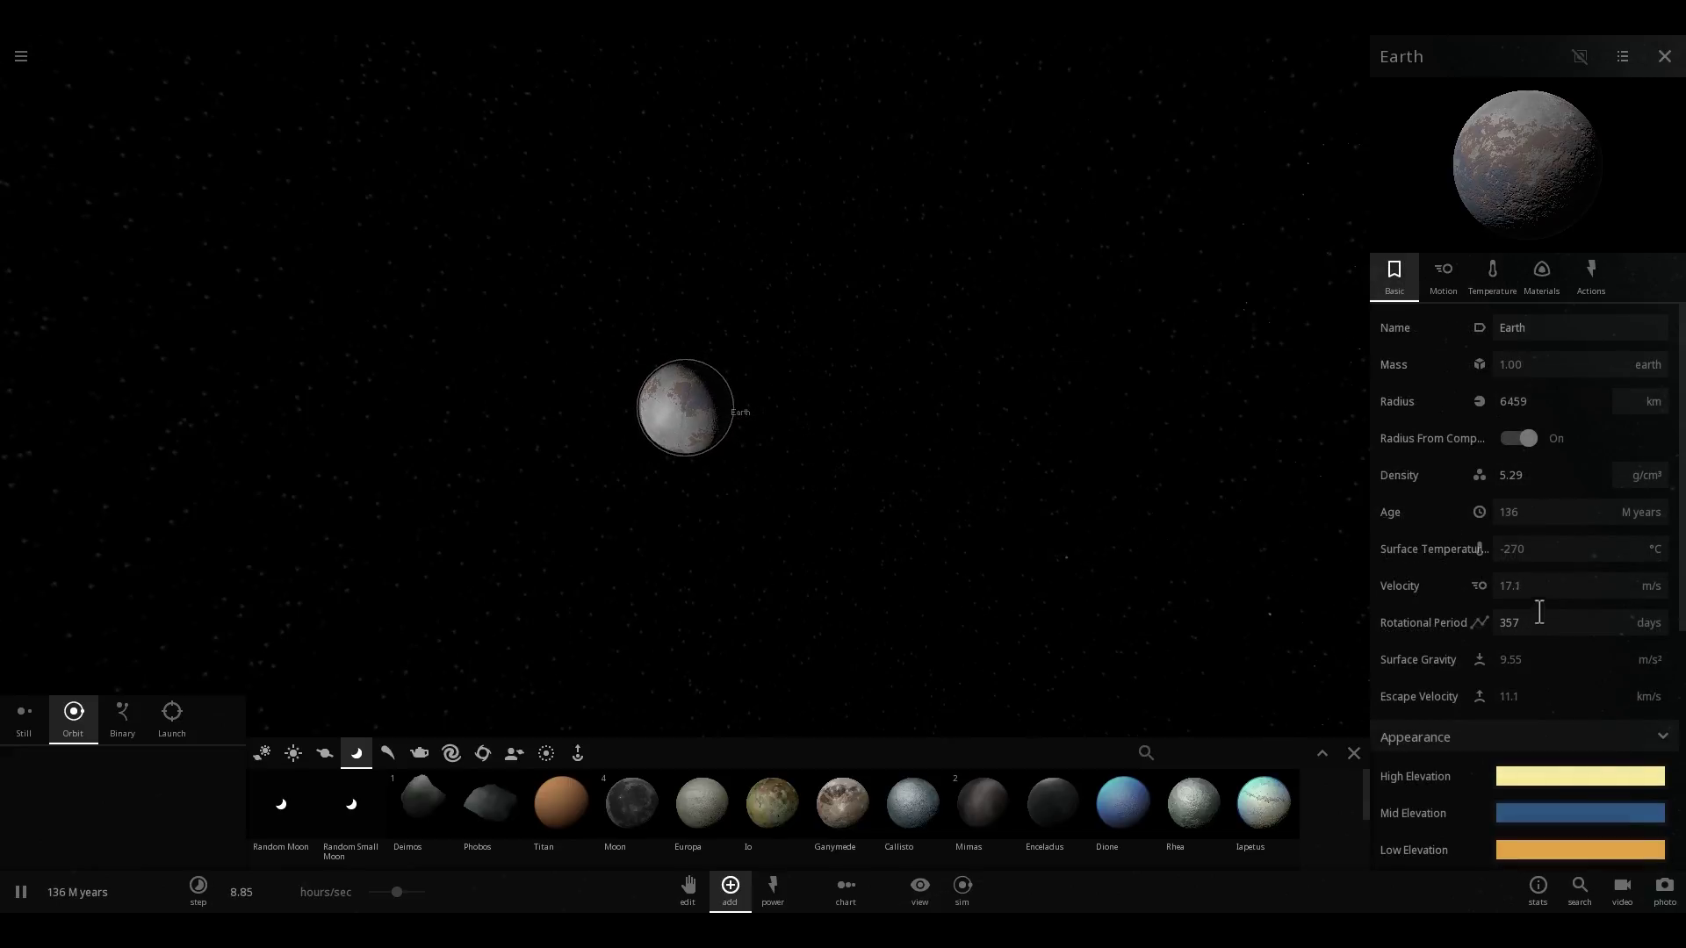
right_click_drag(1247, 518, 1053, 491)
right_click_drag(1229, 487, 908, 477)
scroll(909, 477, "down", 2)
scroll(908, 477, "down", 3)
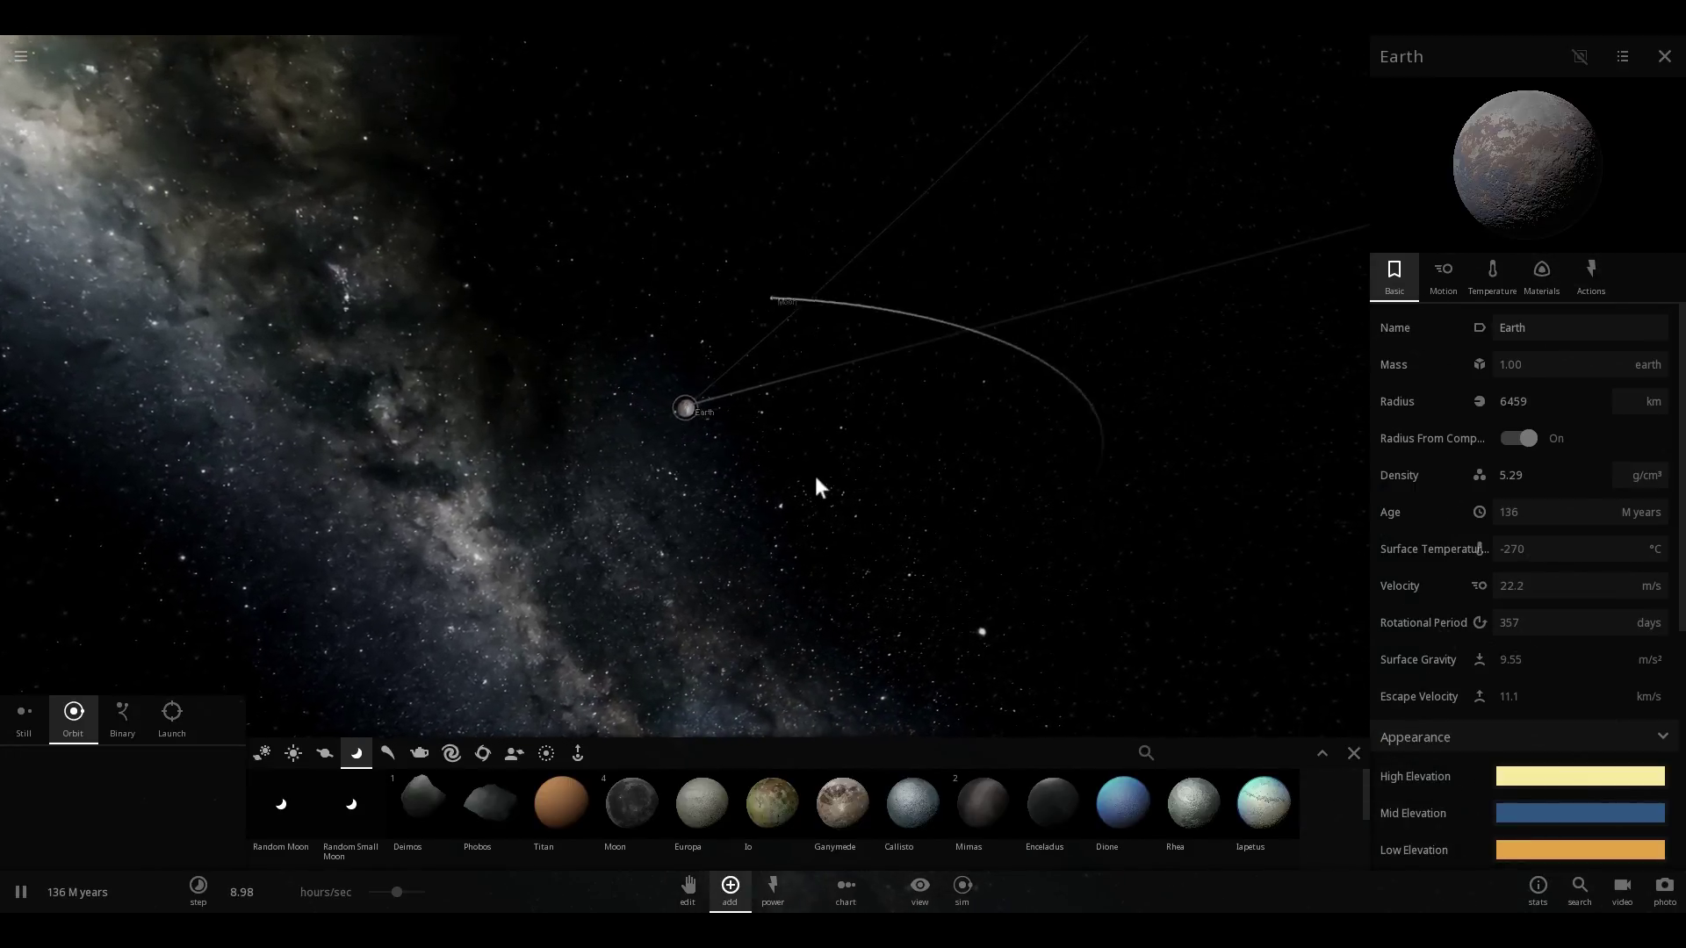
Step: Add the Sun in orbit mode about 1 AU from Earth, and observe its effect on Earth
left_click(292, 753)
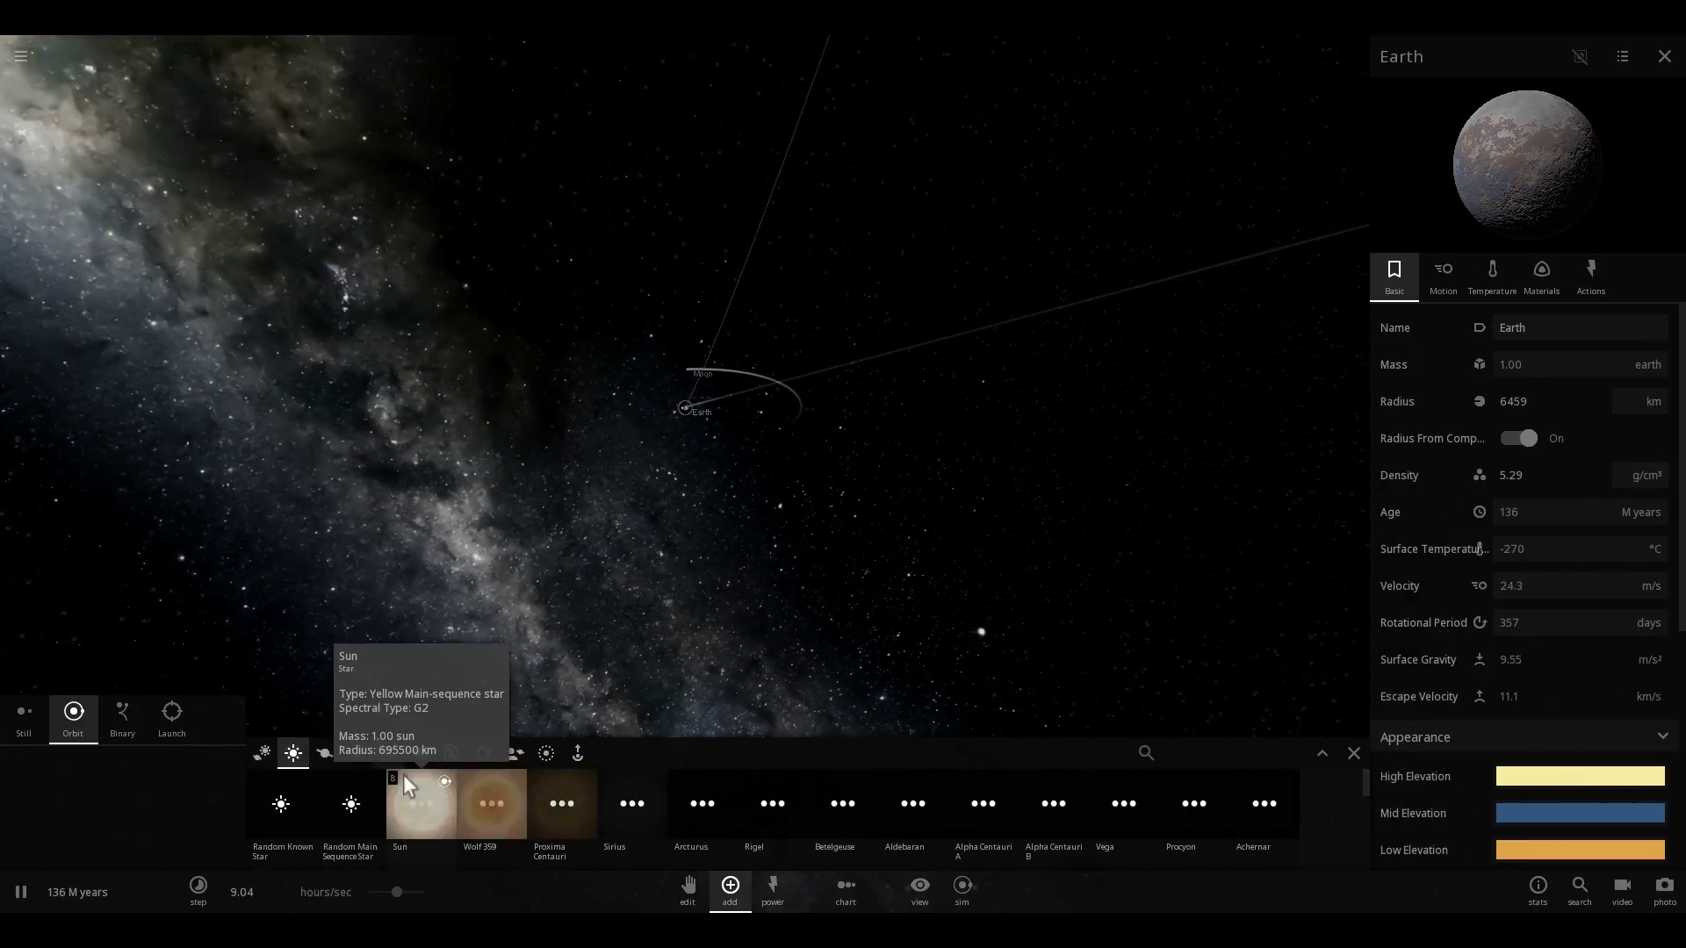
left_click(413, 794)
scroll(456, 650, "down", 10)
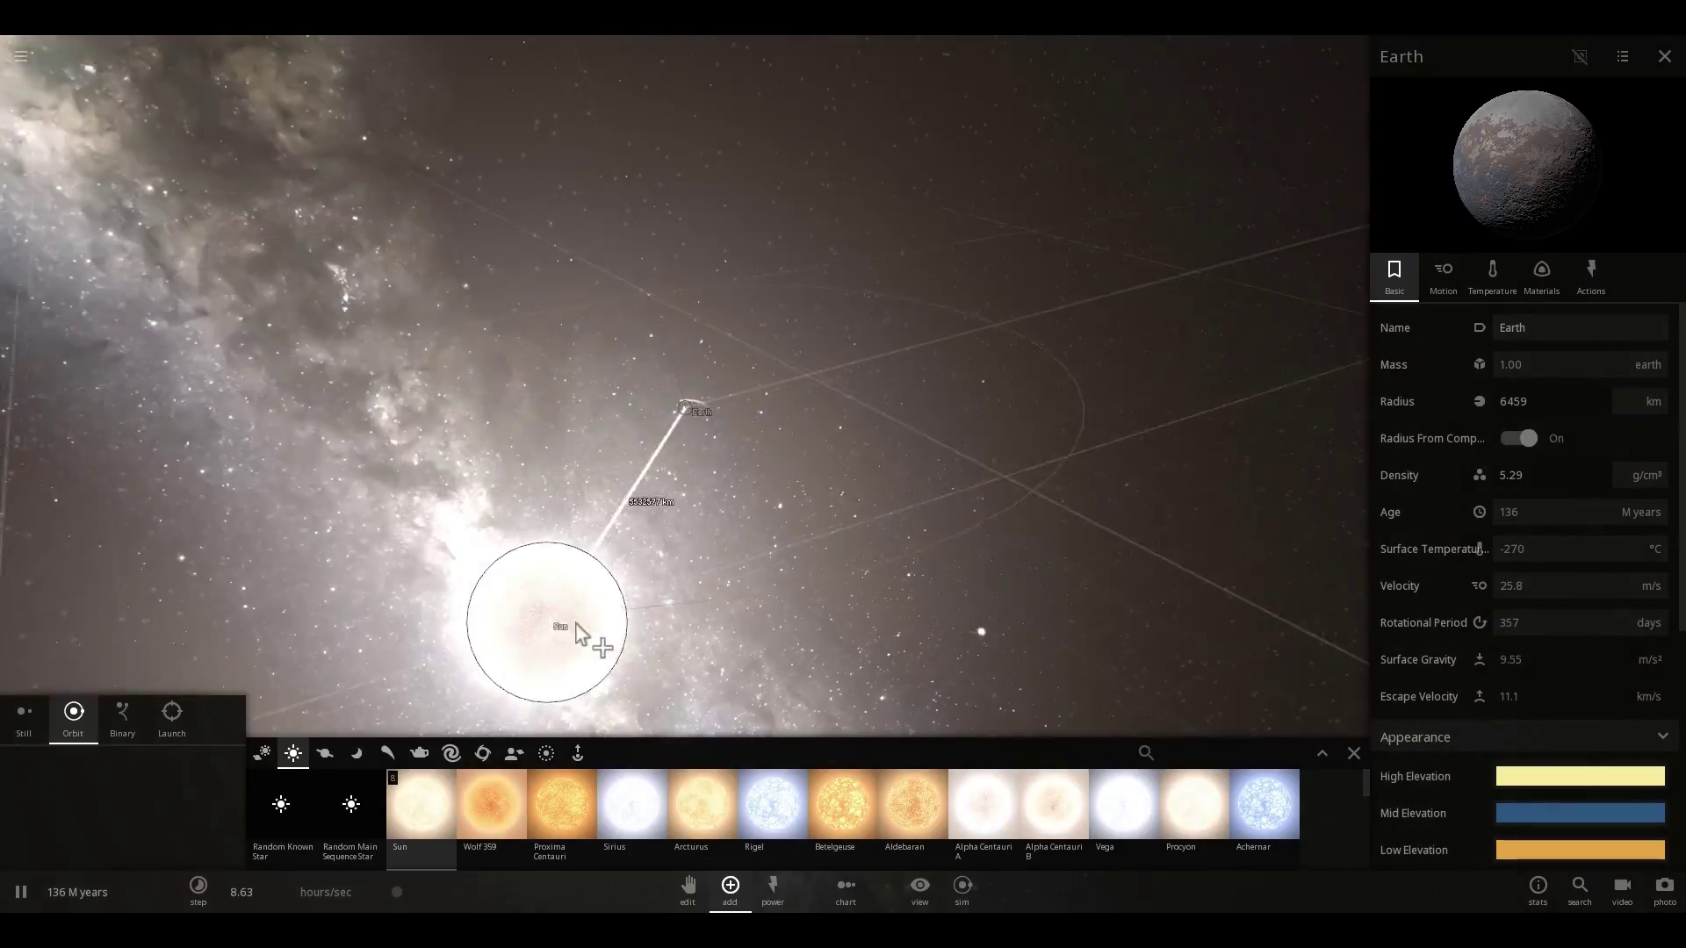
scroll(772, 620, "down", 8)
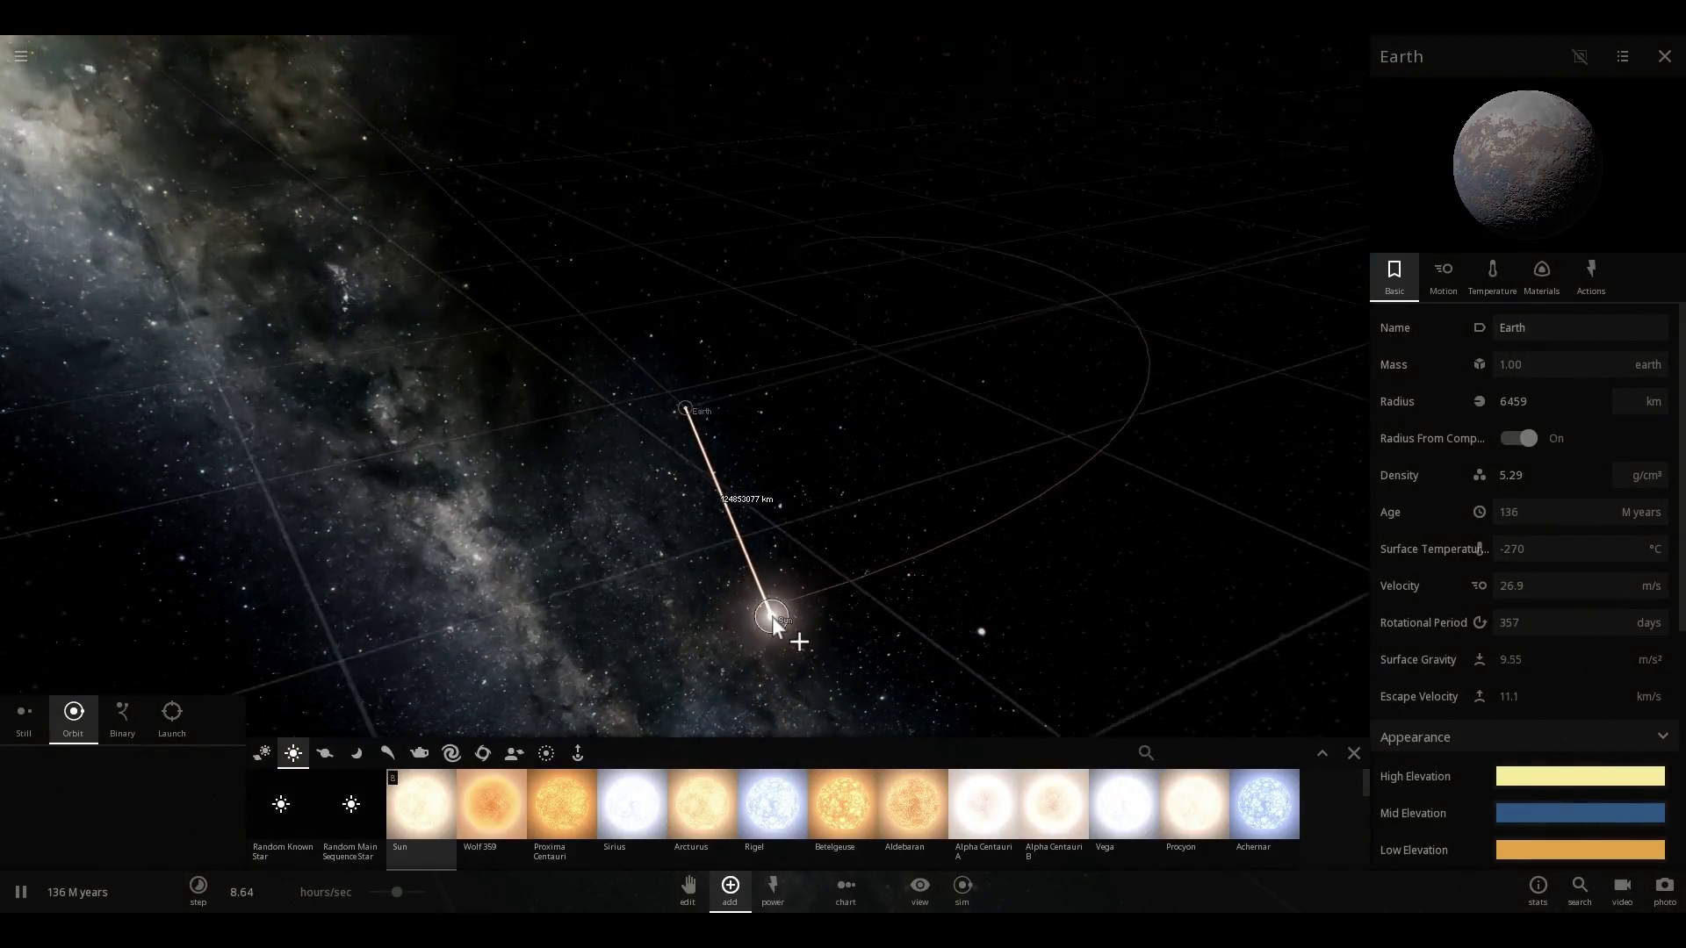
scroll(771, 611, "up", 1)
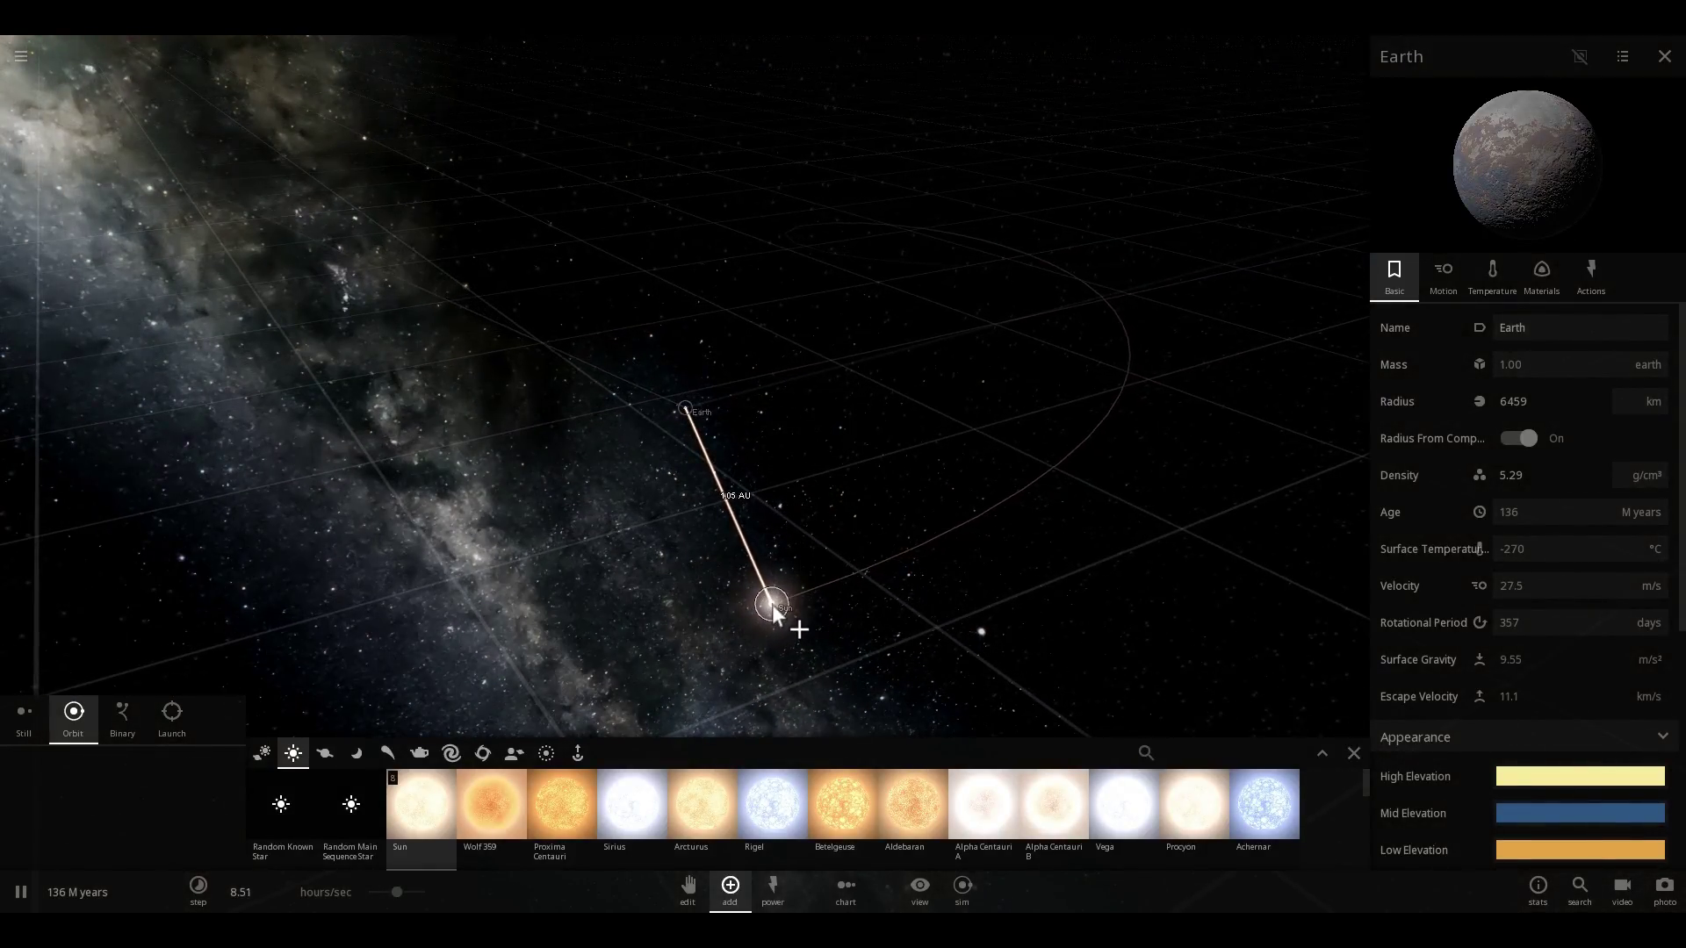
left_click(775, 591)
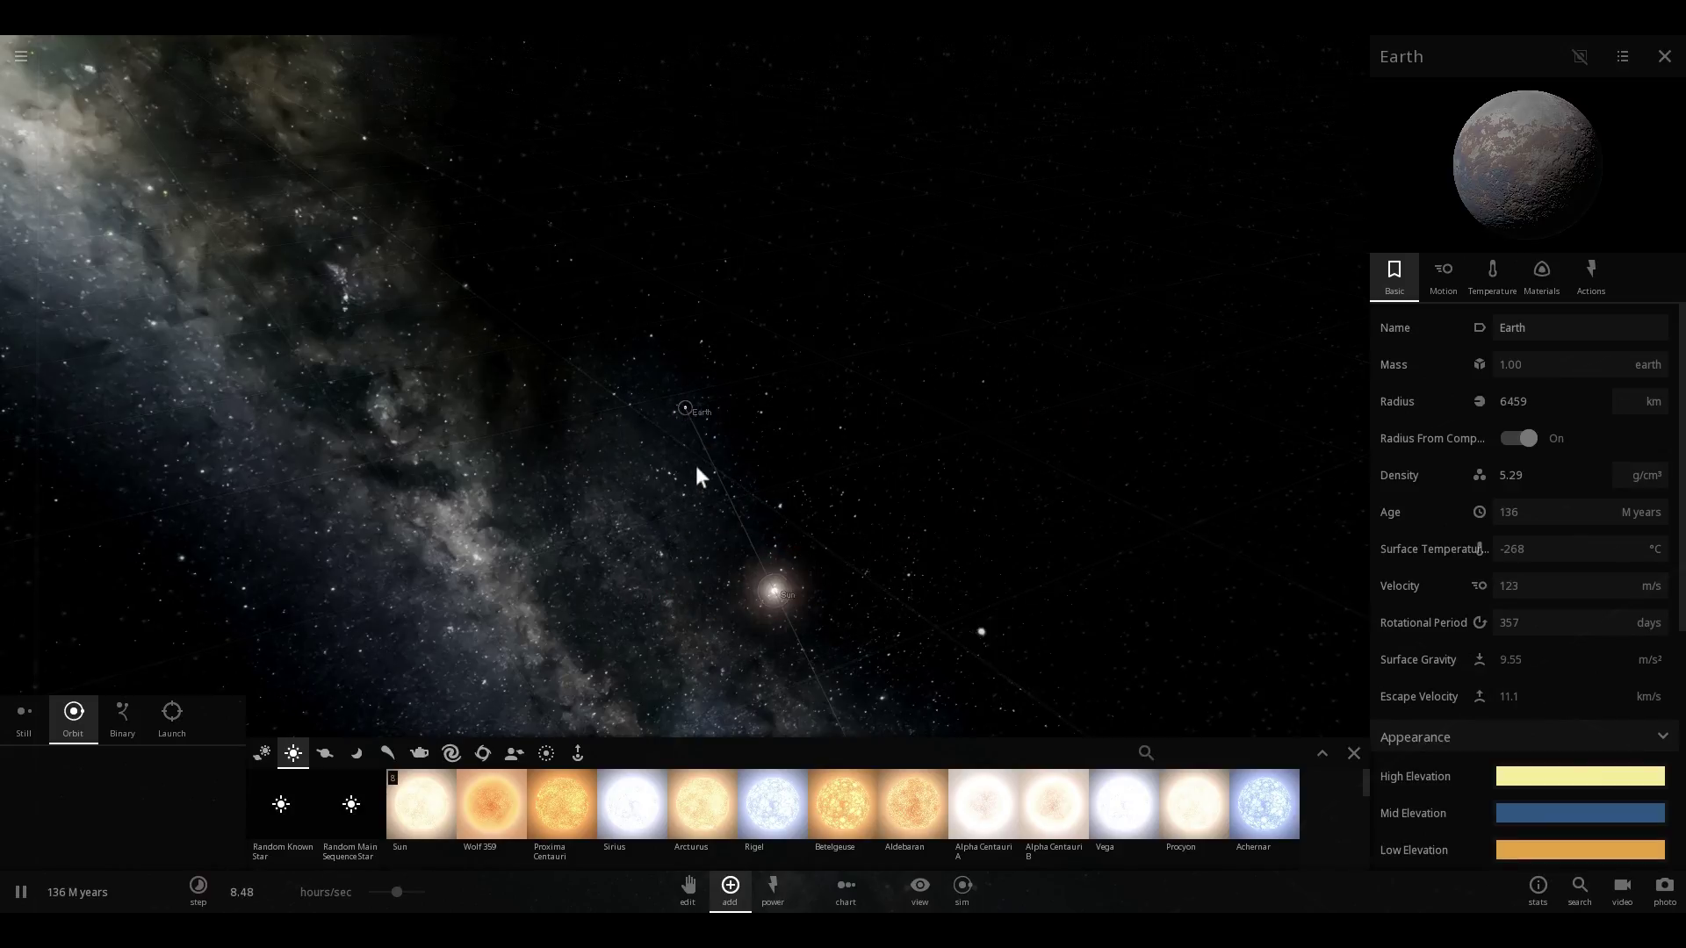
scroll(692, 428, "up", 8)
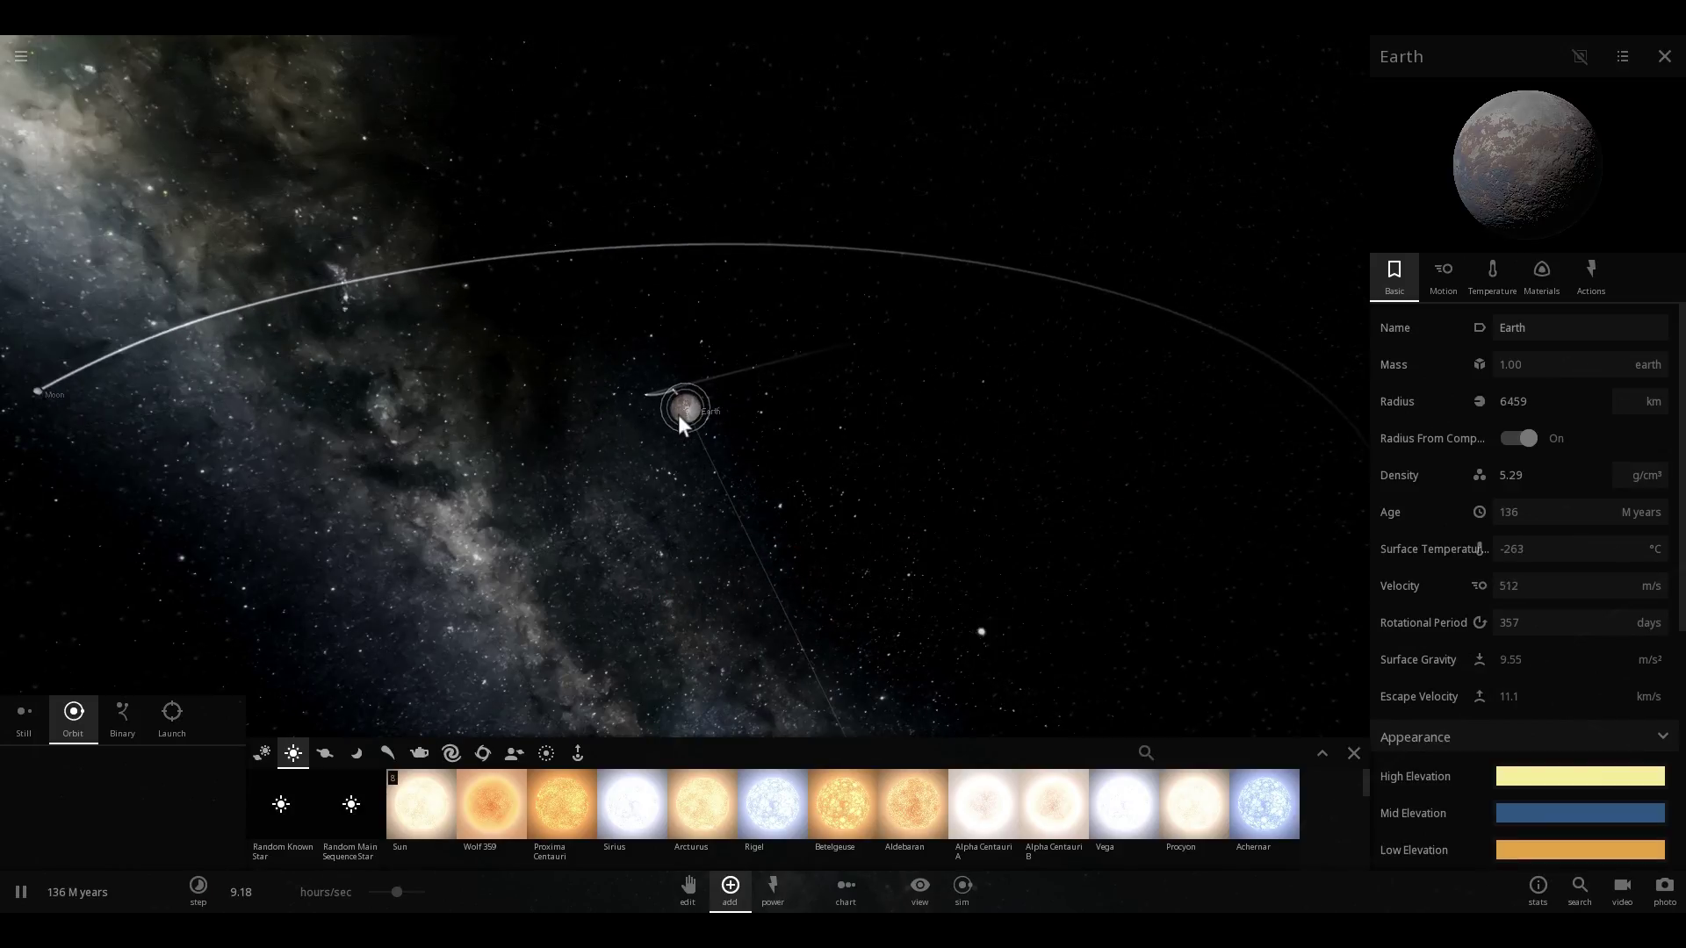
Step: Examine Earth and the Moon's orbit from several angles and distances, and review Andromeda's basic properties
left_click_drag(704, 478, 1113, 397)
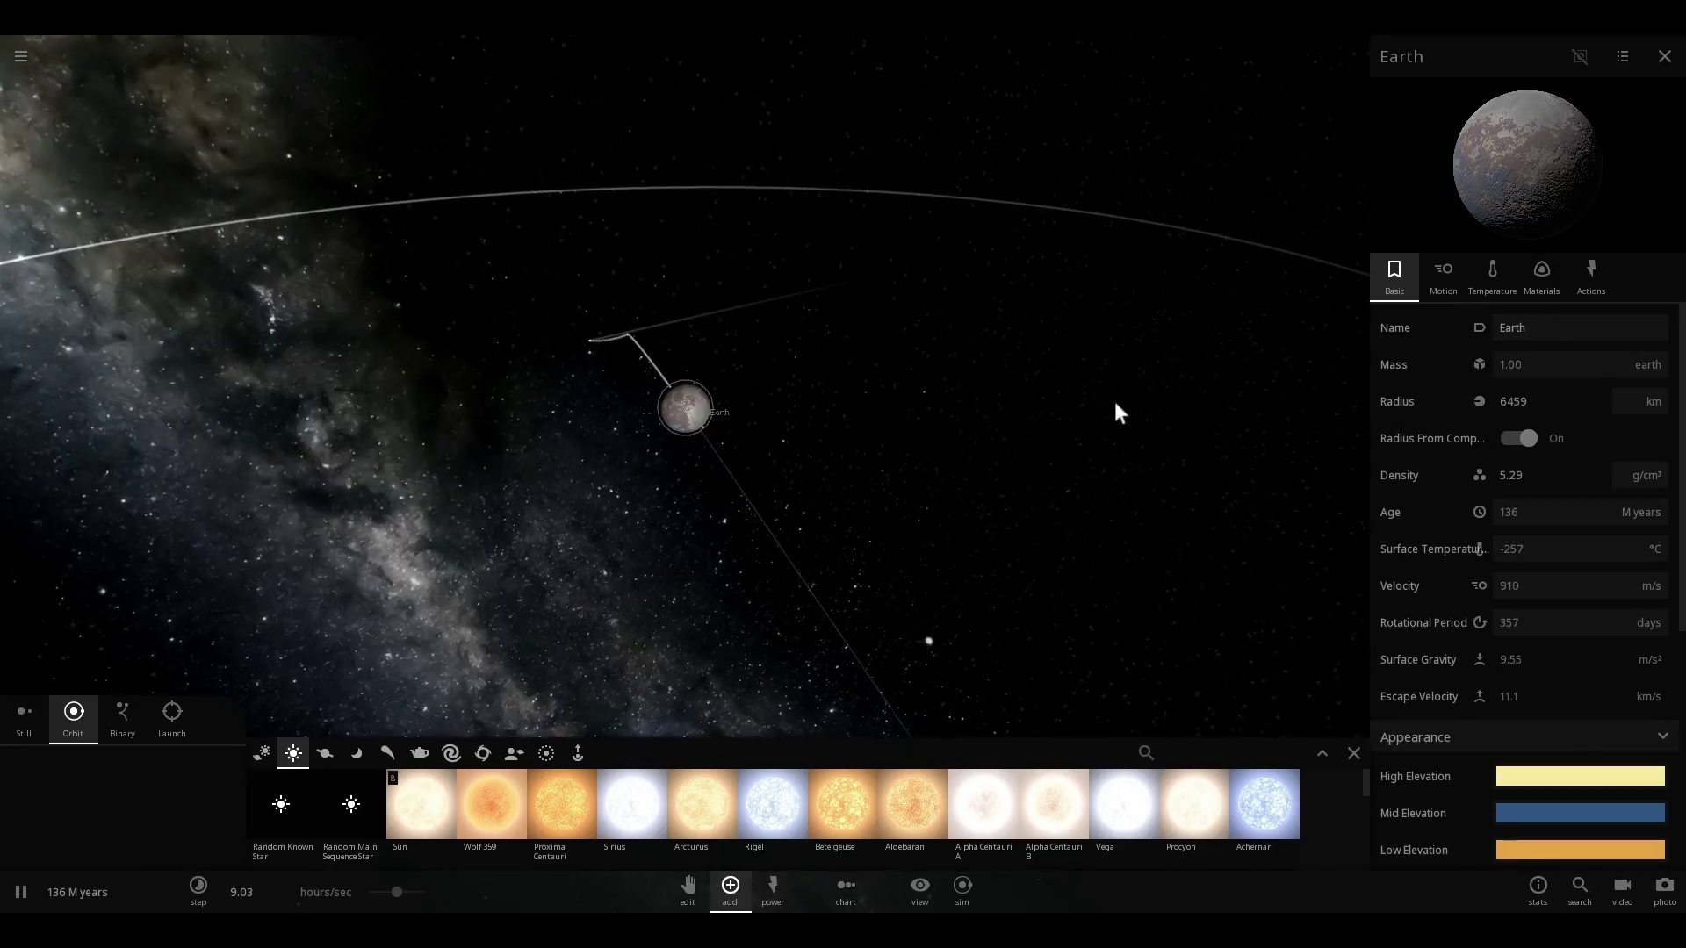
left_click_drag(1054, 333, 546, 340)
scroll(895, 336, "down", 3)
scroll(809, 382, "up", 5)
mouse_move(714, 372)
left_mouse_down()
mouse_move(680, 381)
mouse_move(724, 392)
left_mouse_up()
scroll(725, 382, "up", 2)
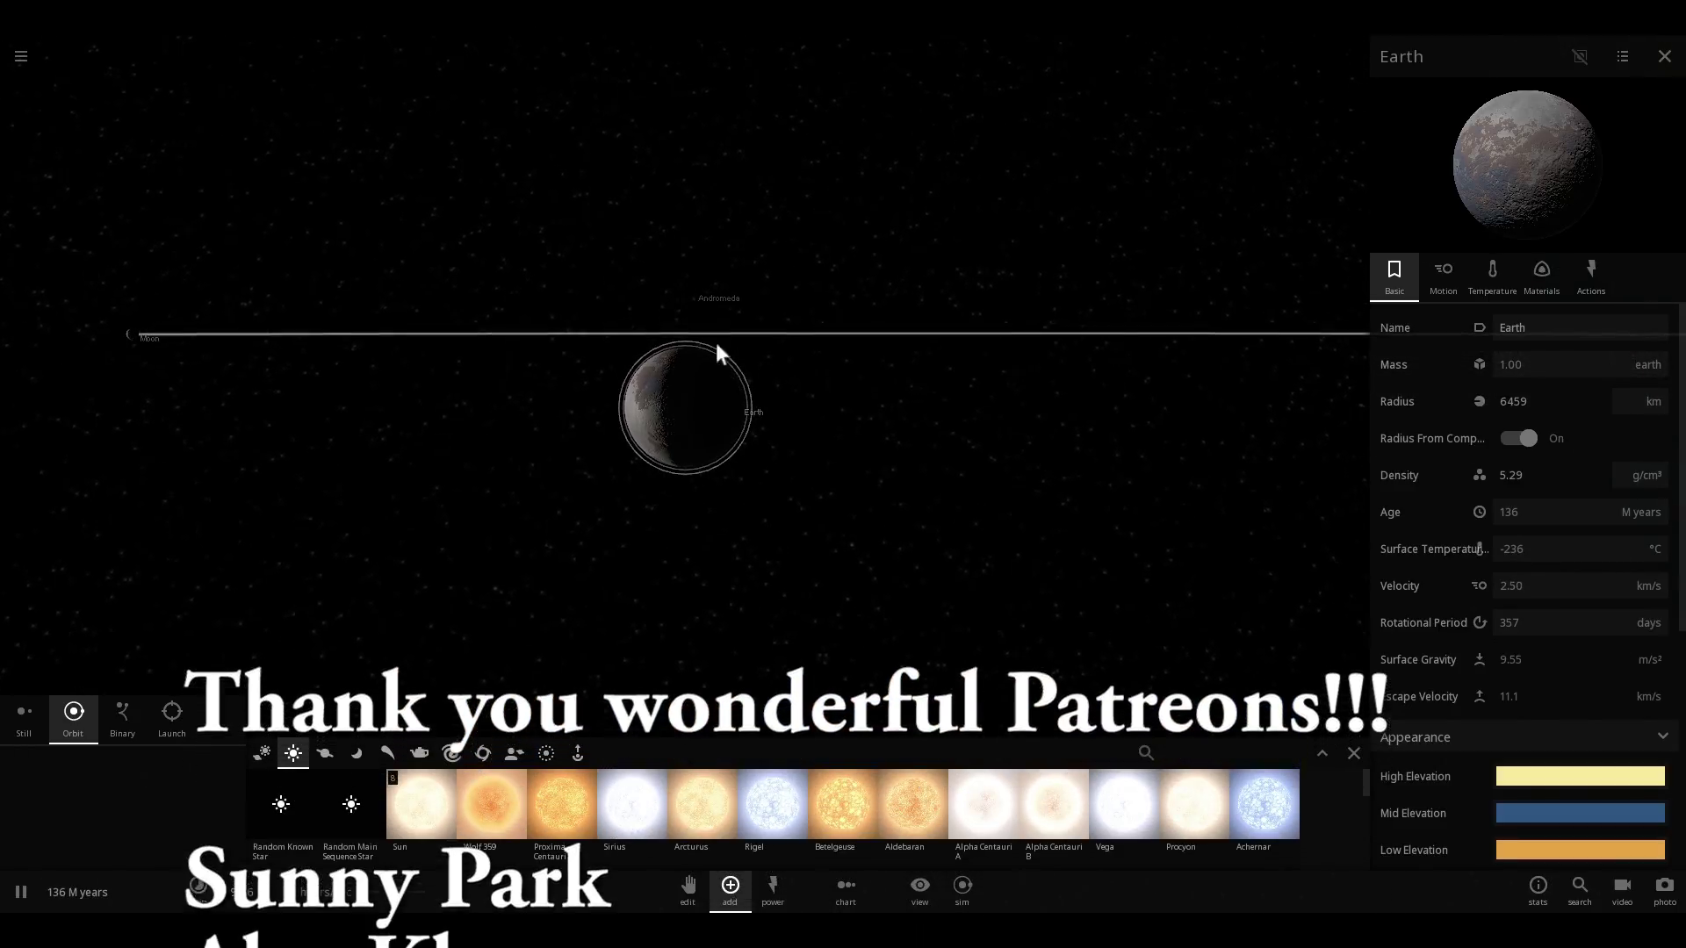
left_click(711, 300)
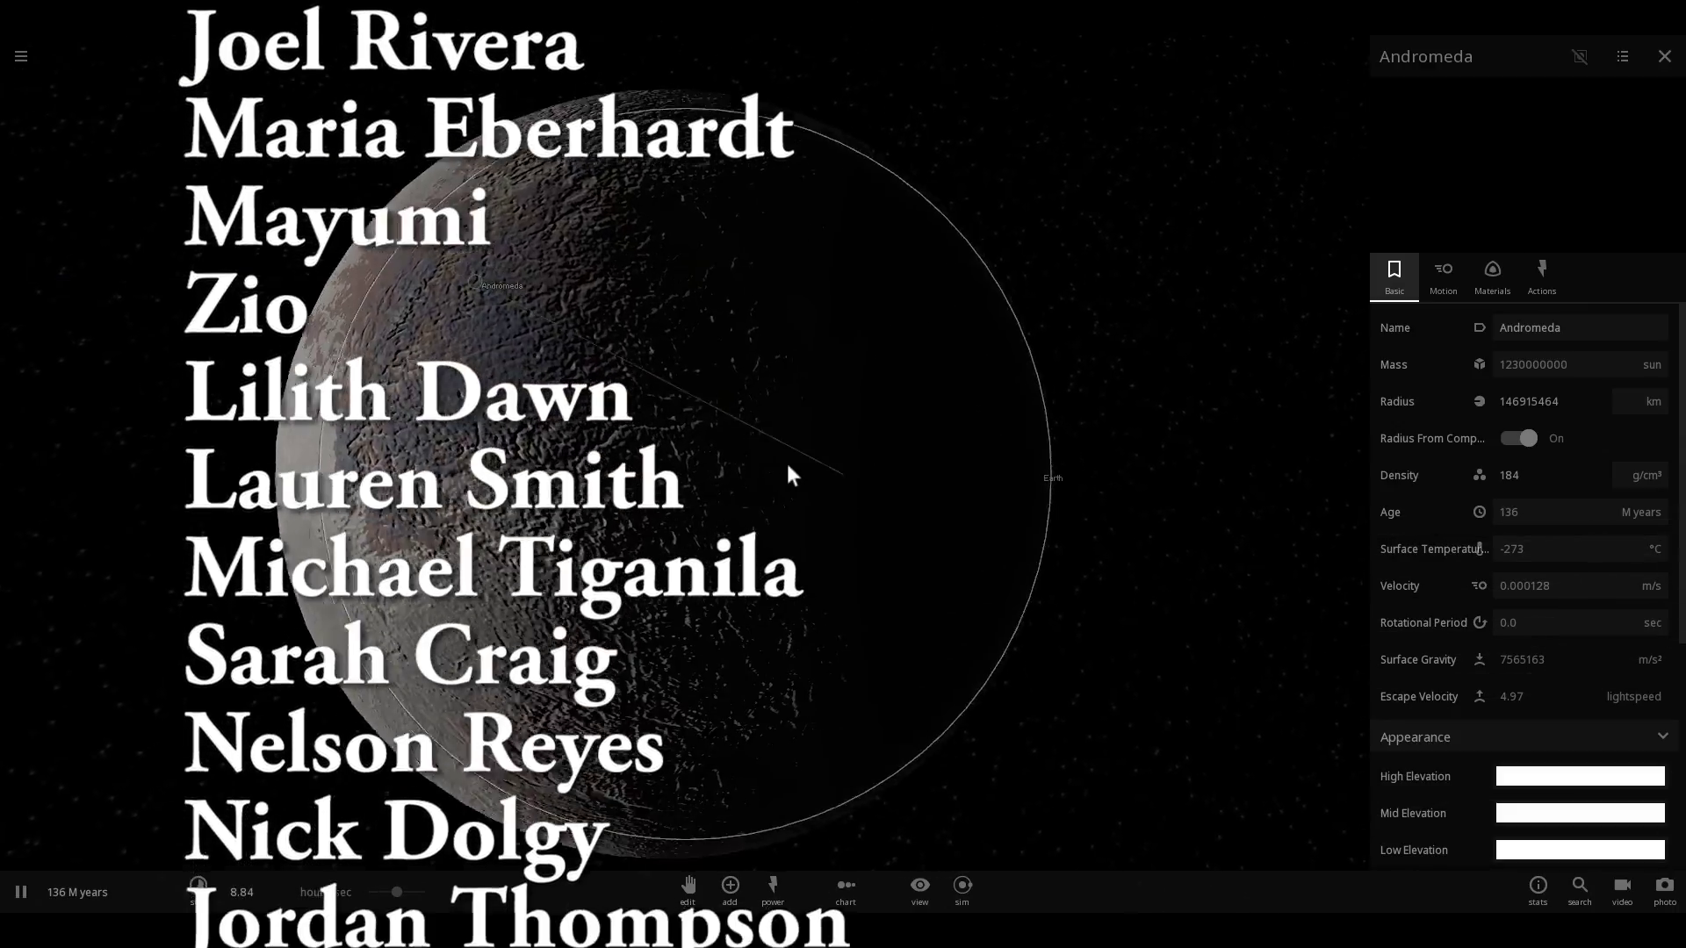
scroll(803, 476, "down", 5)
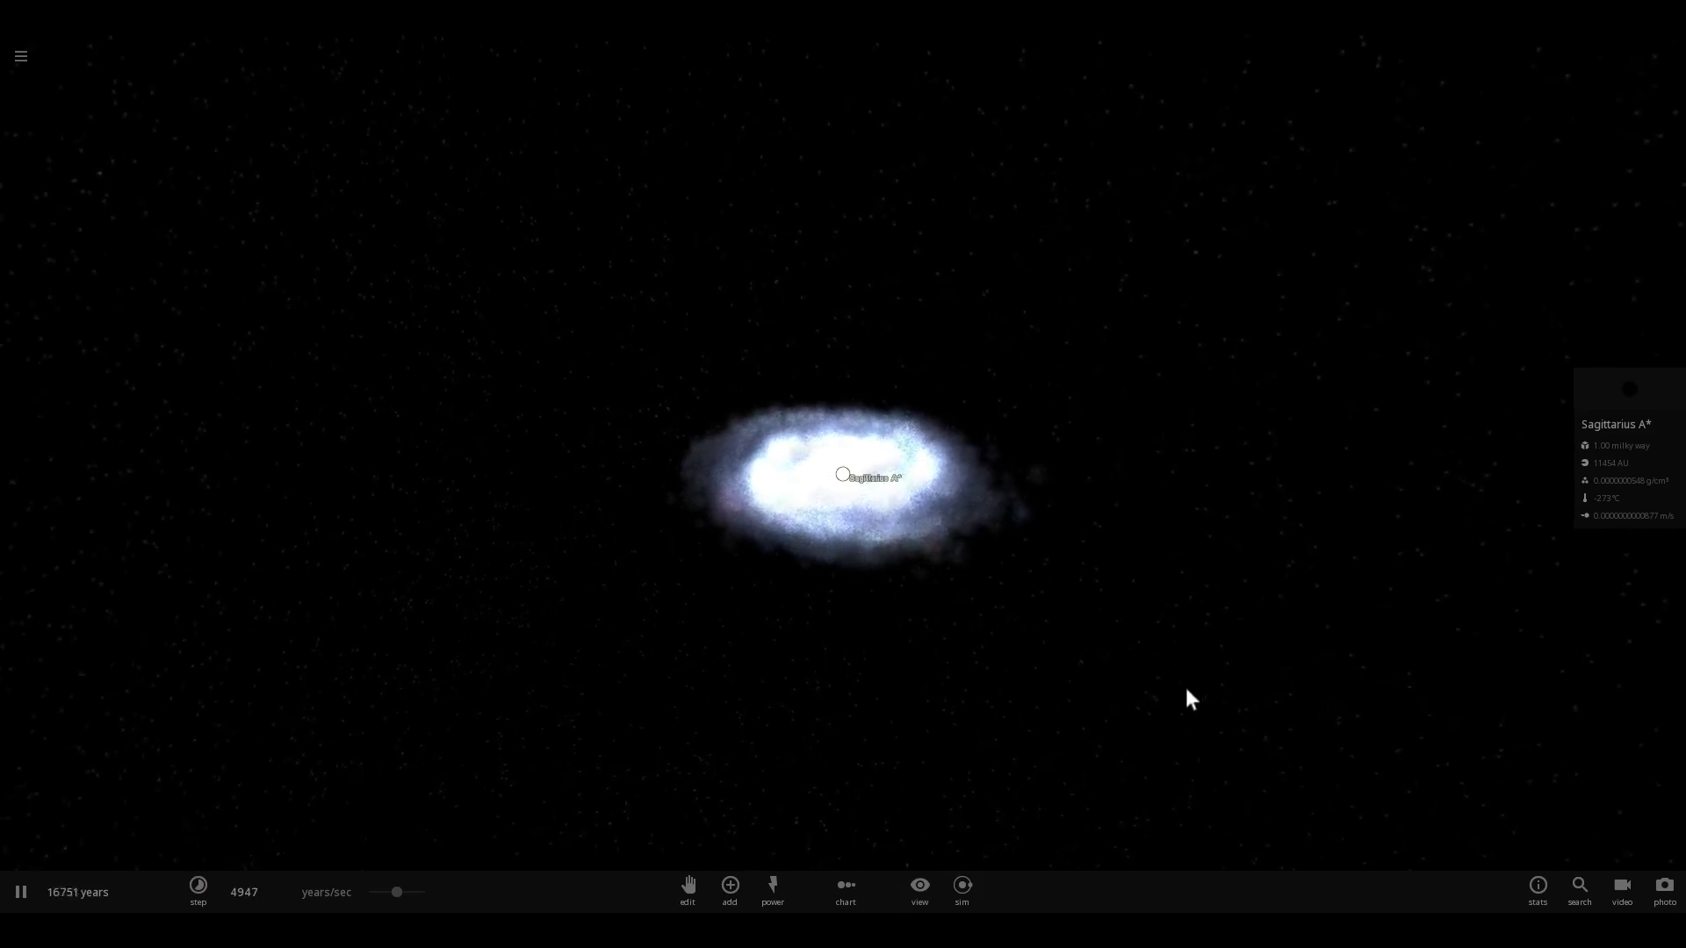
Step: Add Earth in orbit around Sagittarius A*, well outside the galaxy, at a distance of about 11.9 milky way
left_click(730, 887)
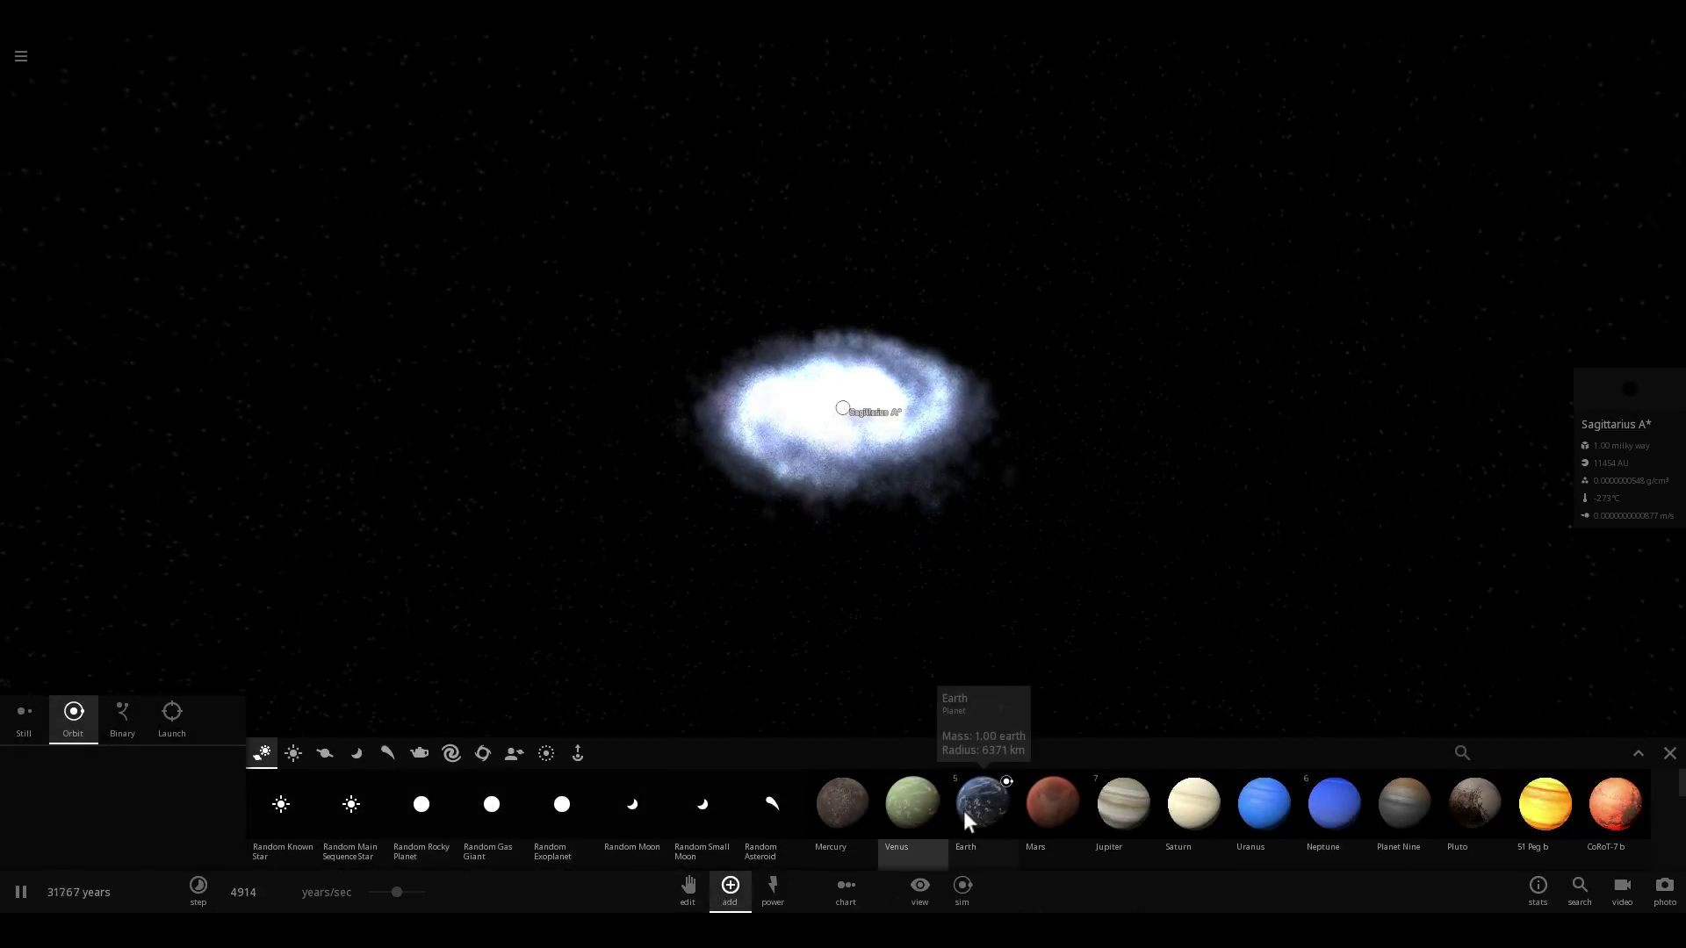
left_click(966, 806)
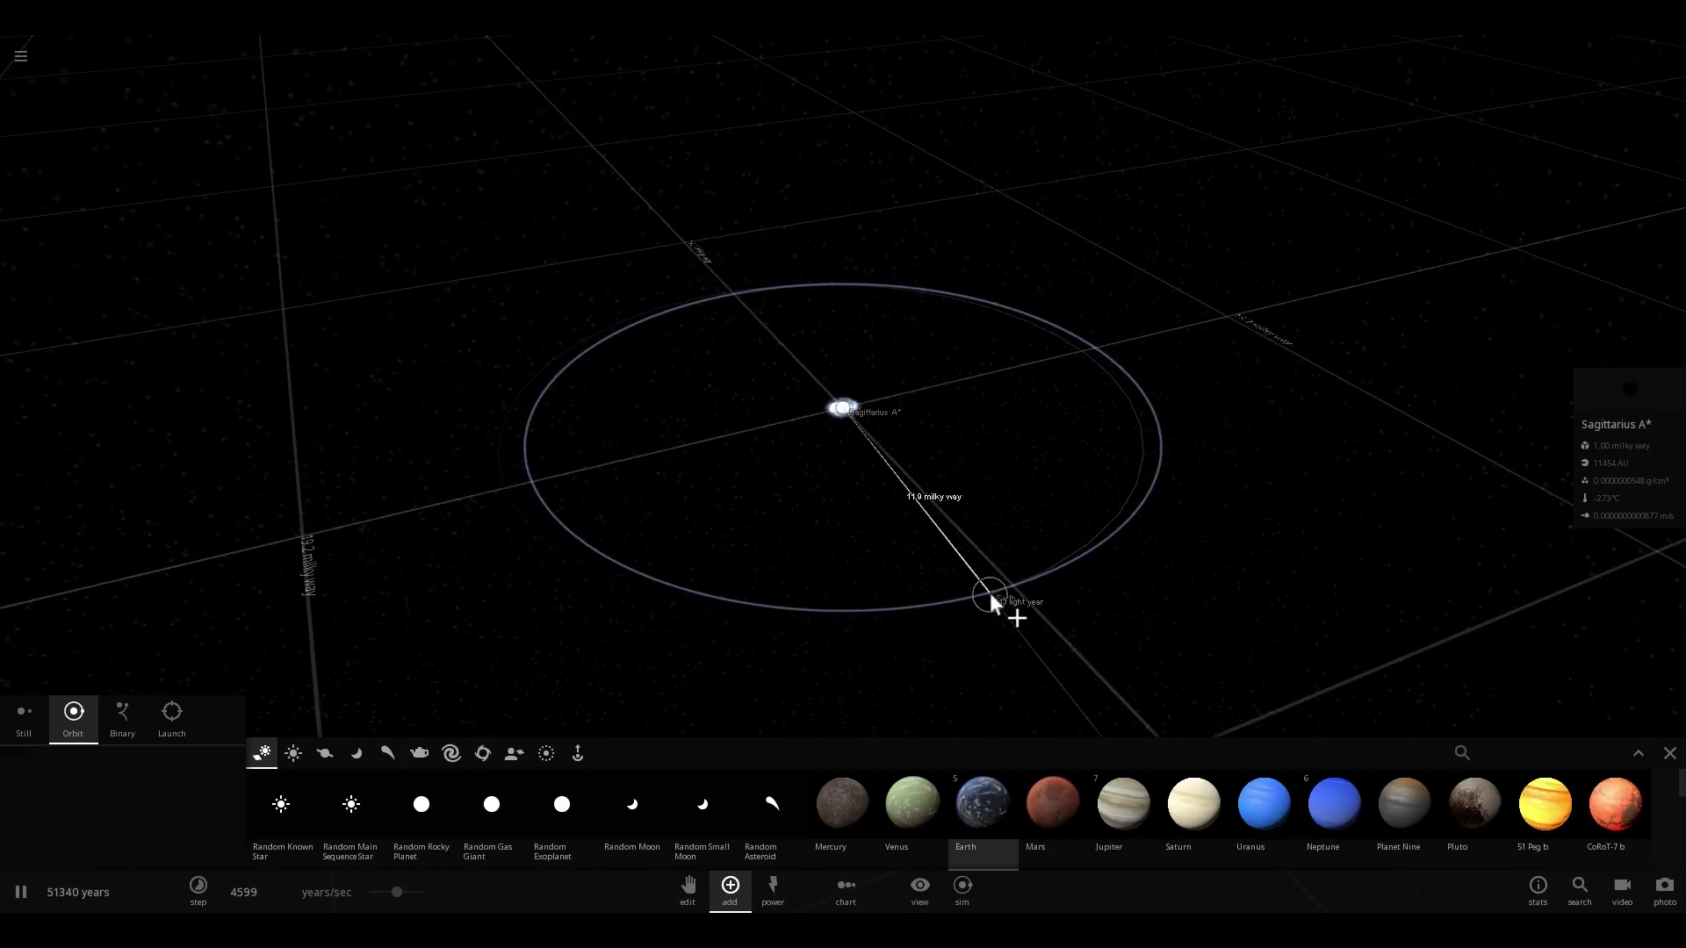
left_click(988, 593)
scroll(971, 581, "up", 3)
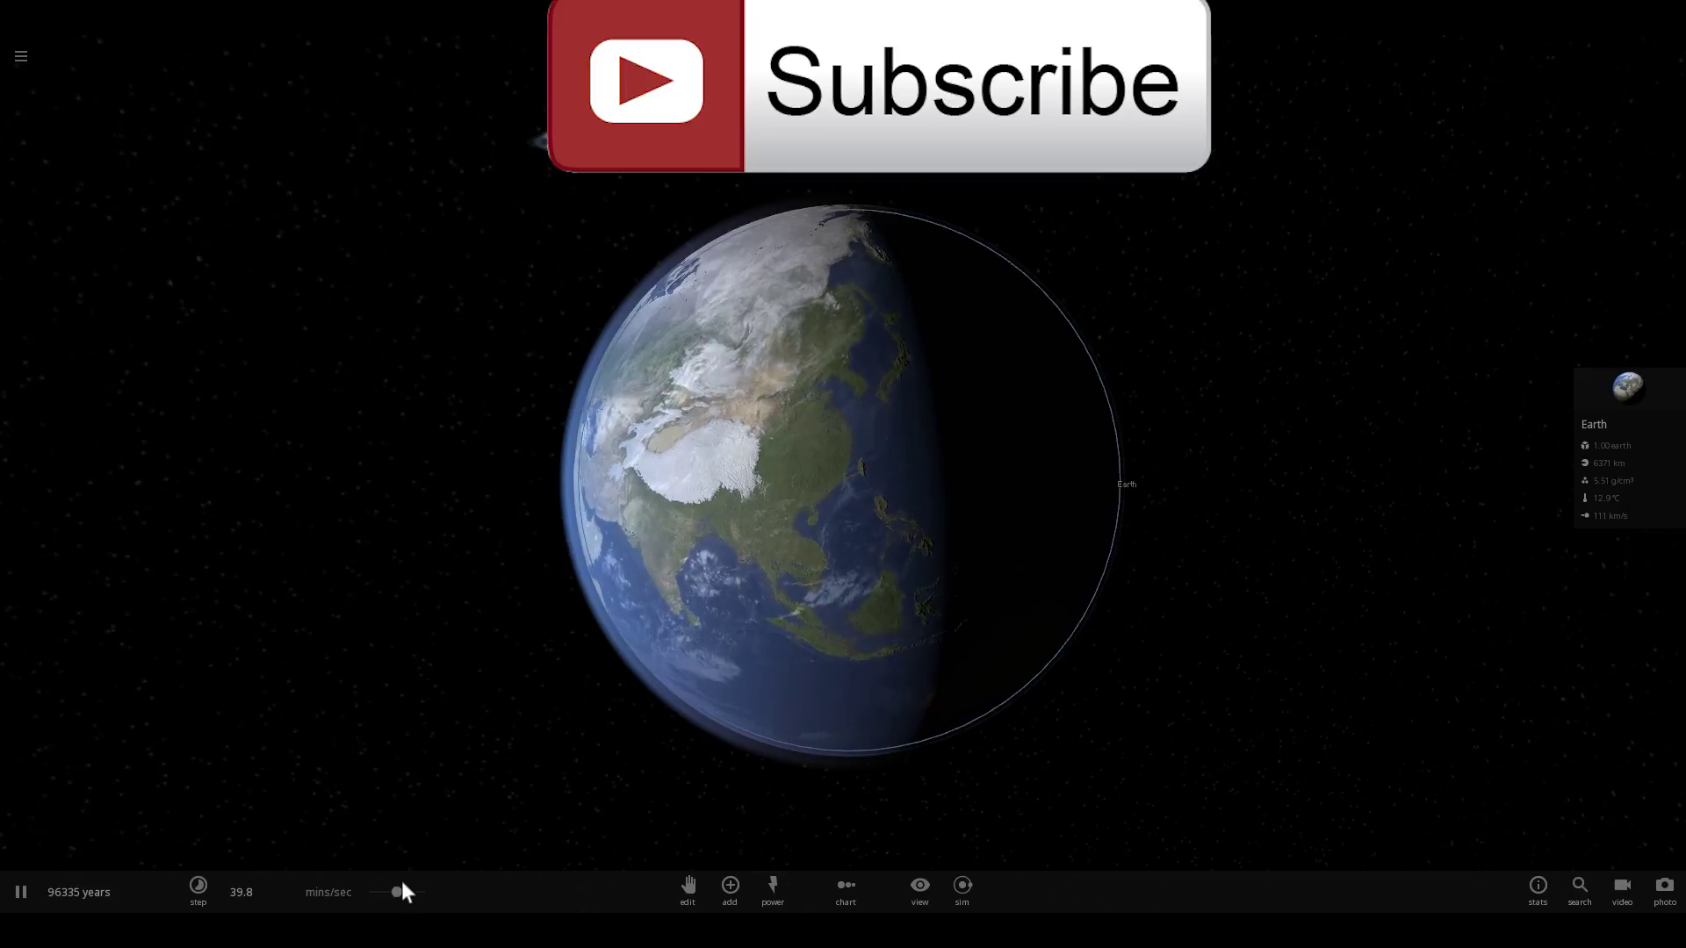
Step: Speed the simulation up to about 1.7 hours/sec and slow it back down to about 7 mins/sec while viewing Earth
left_click_drag(402, 890, 430, 887)
scroll(530, 703, "down", 3)
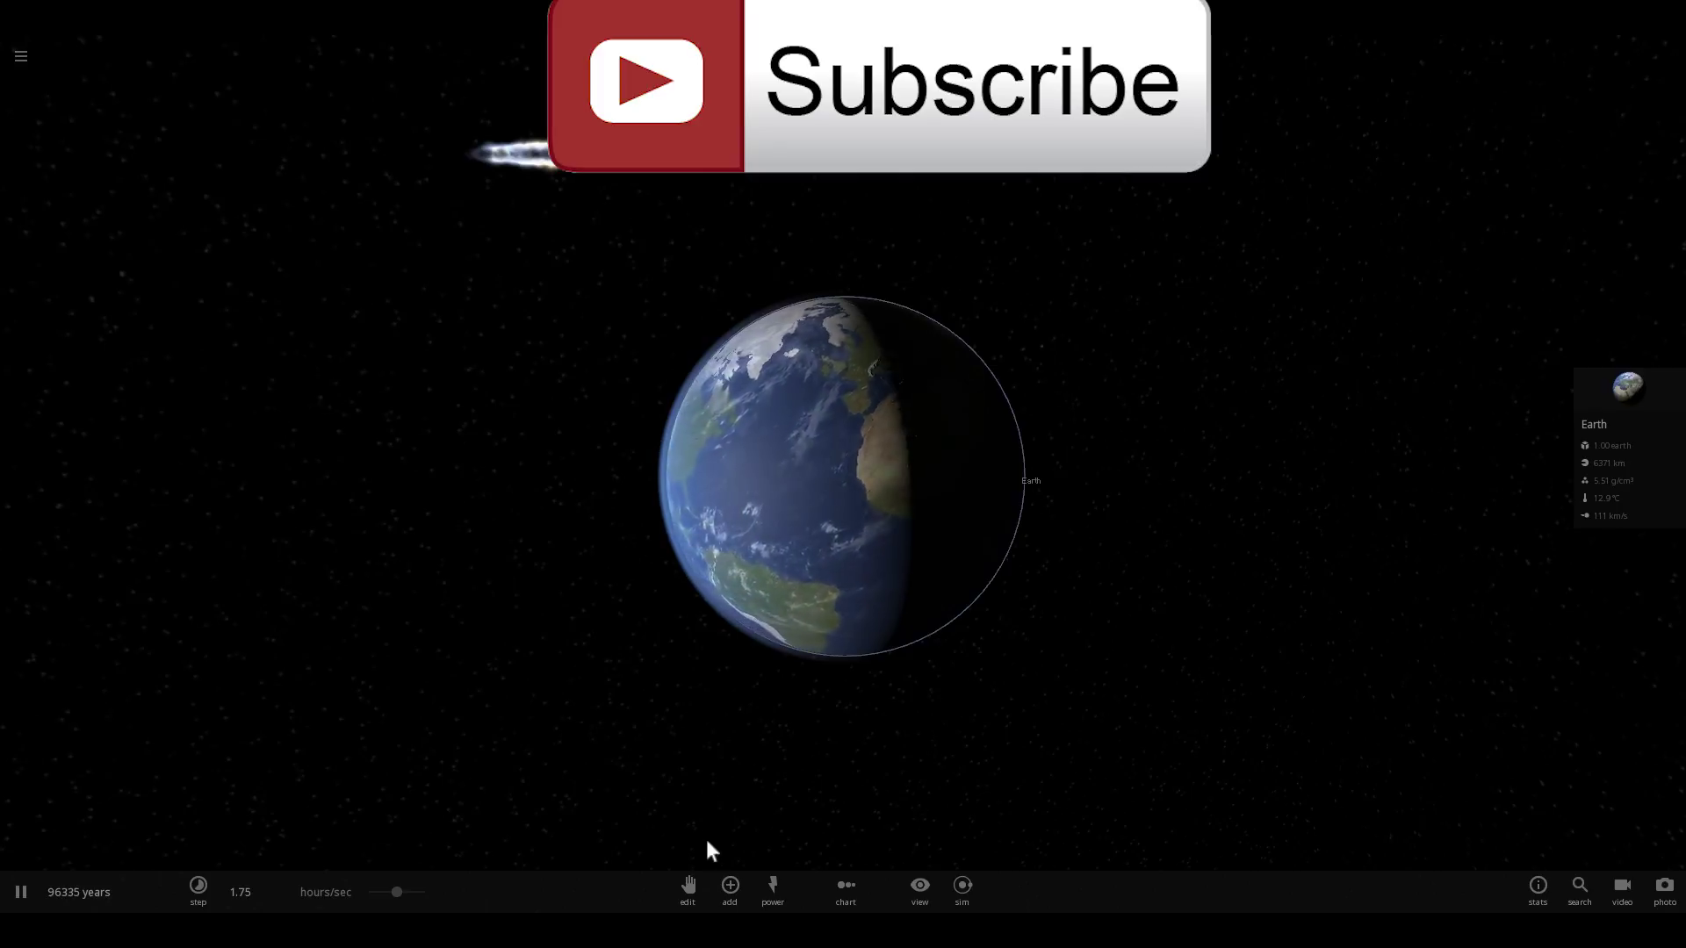
left_click(772, 891)
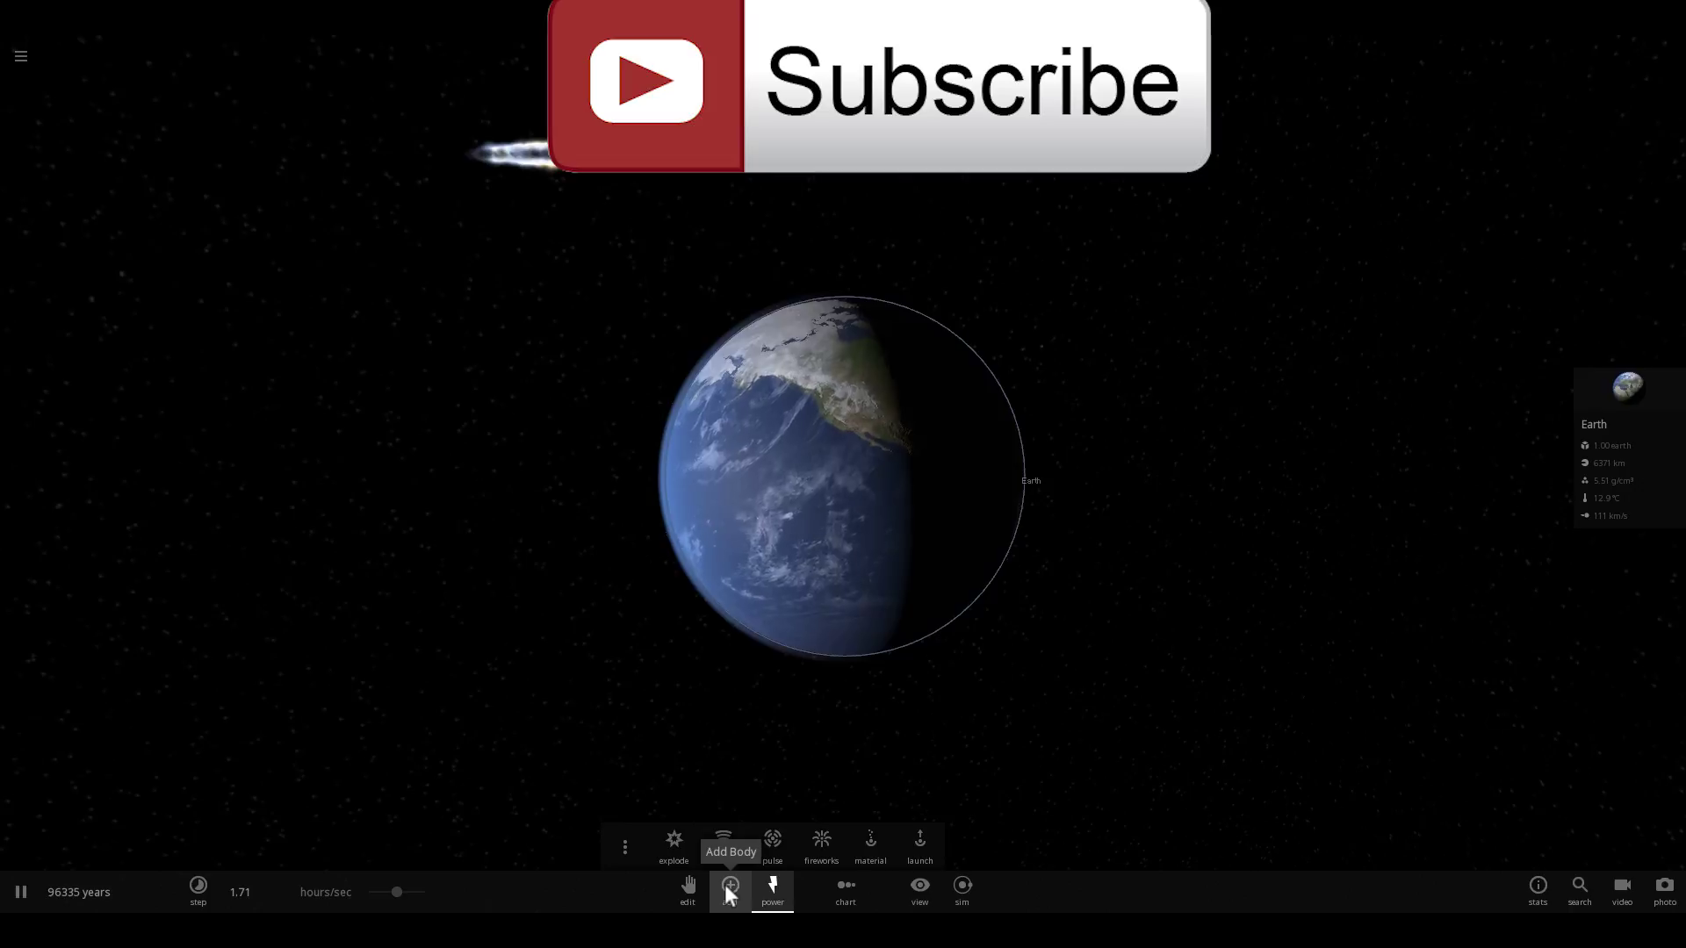
left_click_drag(402, 890, 367, 892)
left_click(476, 734)
scroll(476, 734, "up", 6)
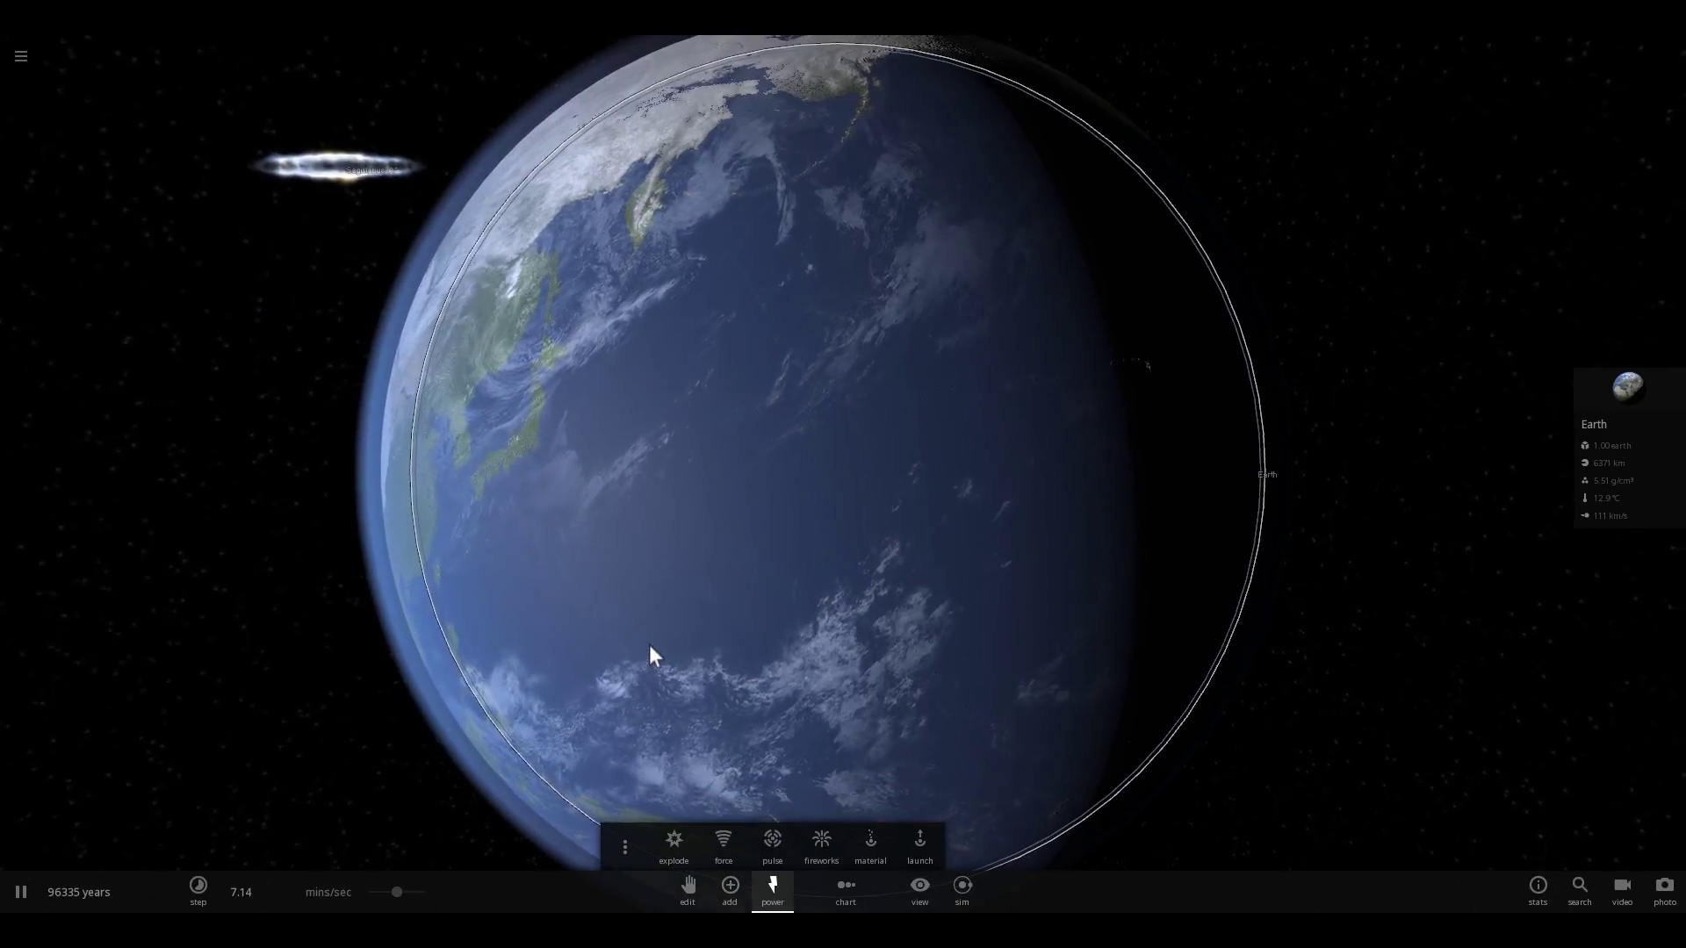
Step: Add Mercury in orbit mode directly against Earth's surface and watch the two planets collide
left_click(725, 902)
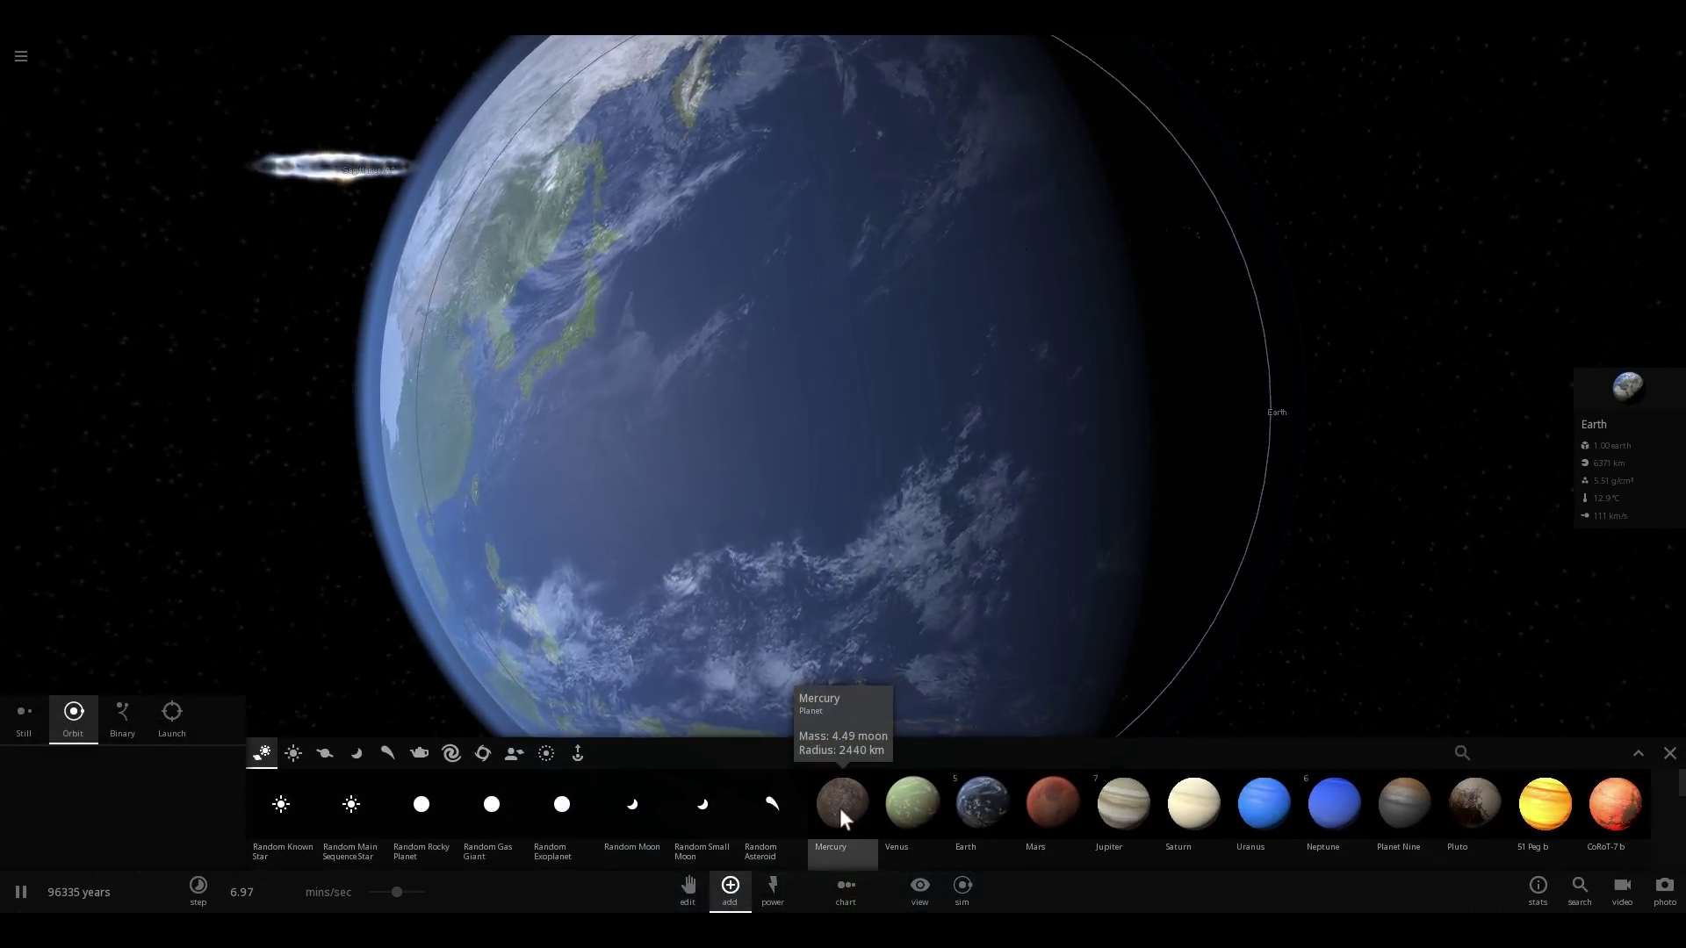
left_click(841, 809)
scroll(528, 602, "down", 3)
left_click(611, 558)
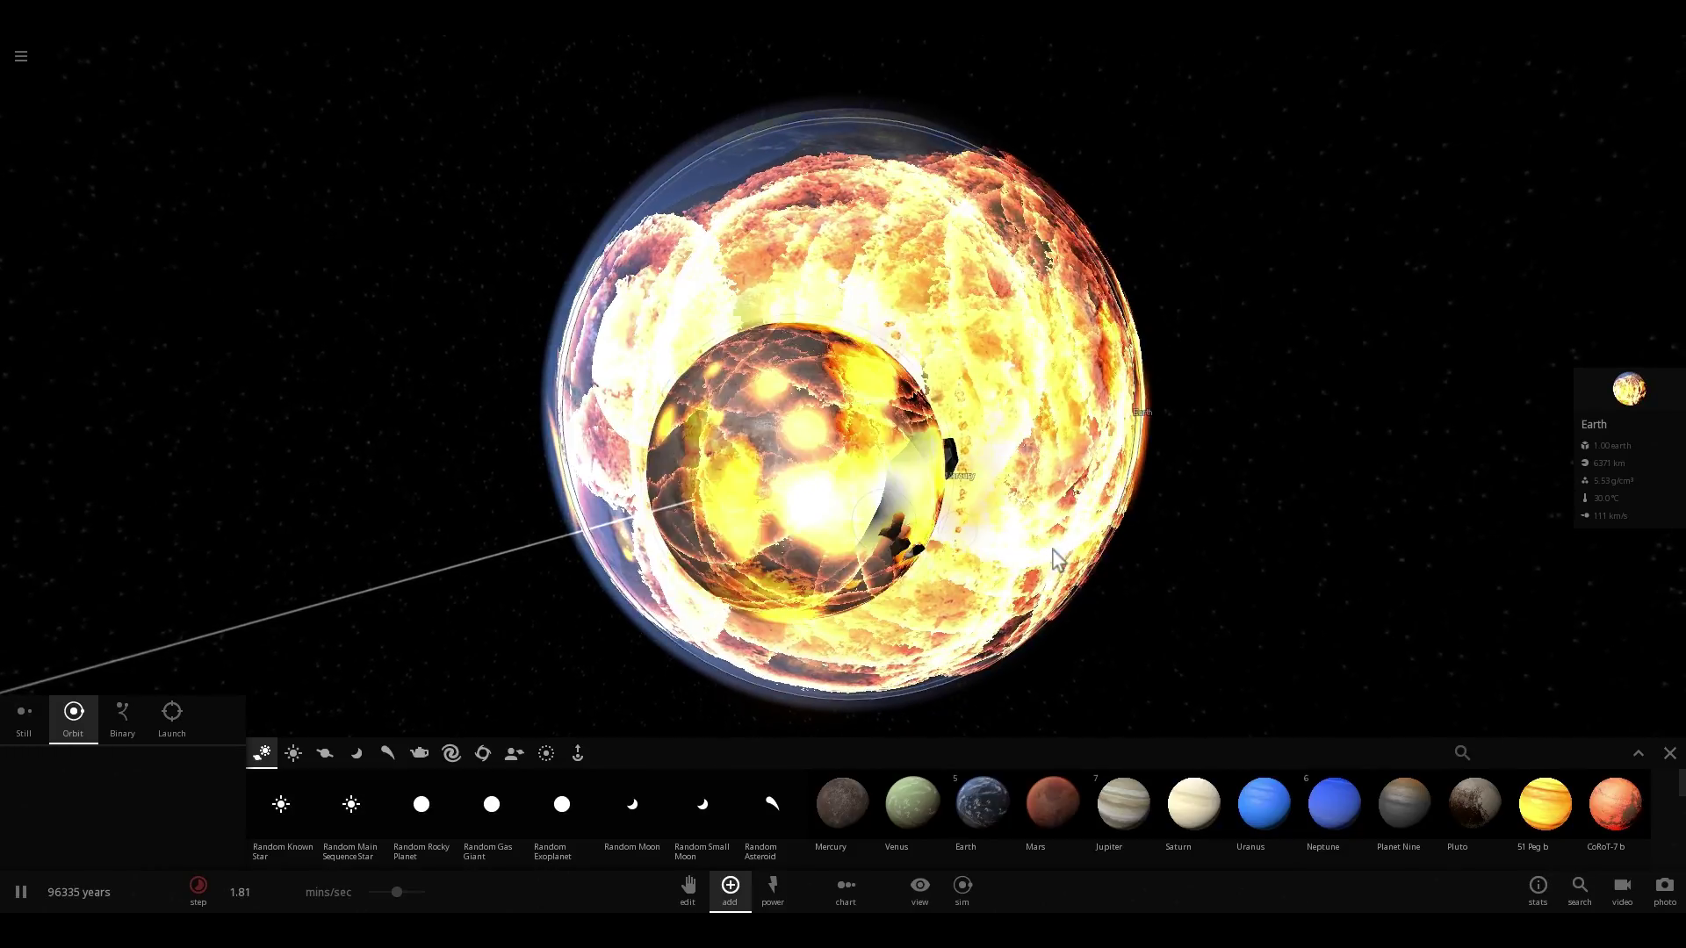
left_click(1668, 753)
left_click_drag(1281, 633, 1238, 604)
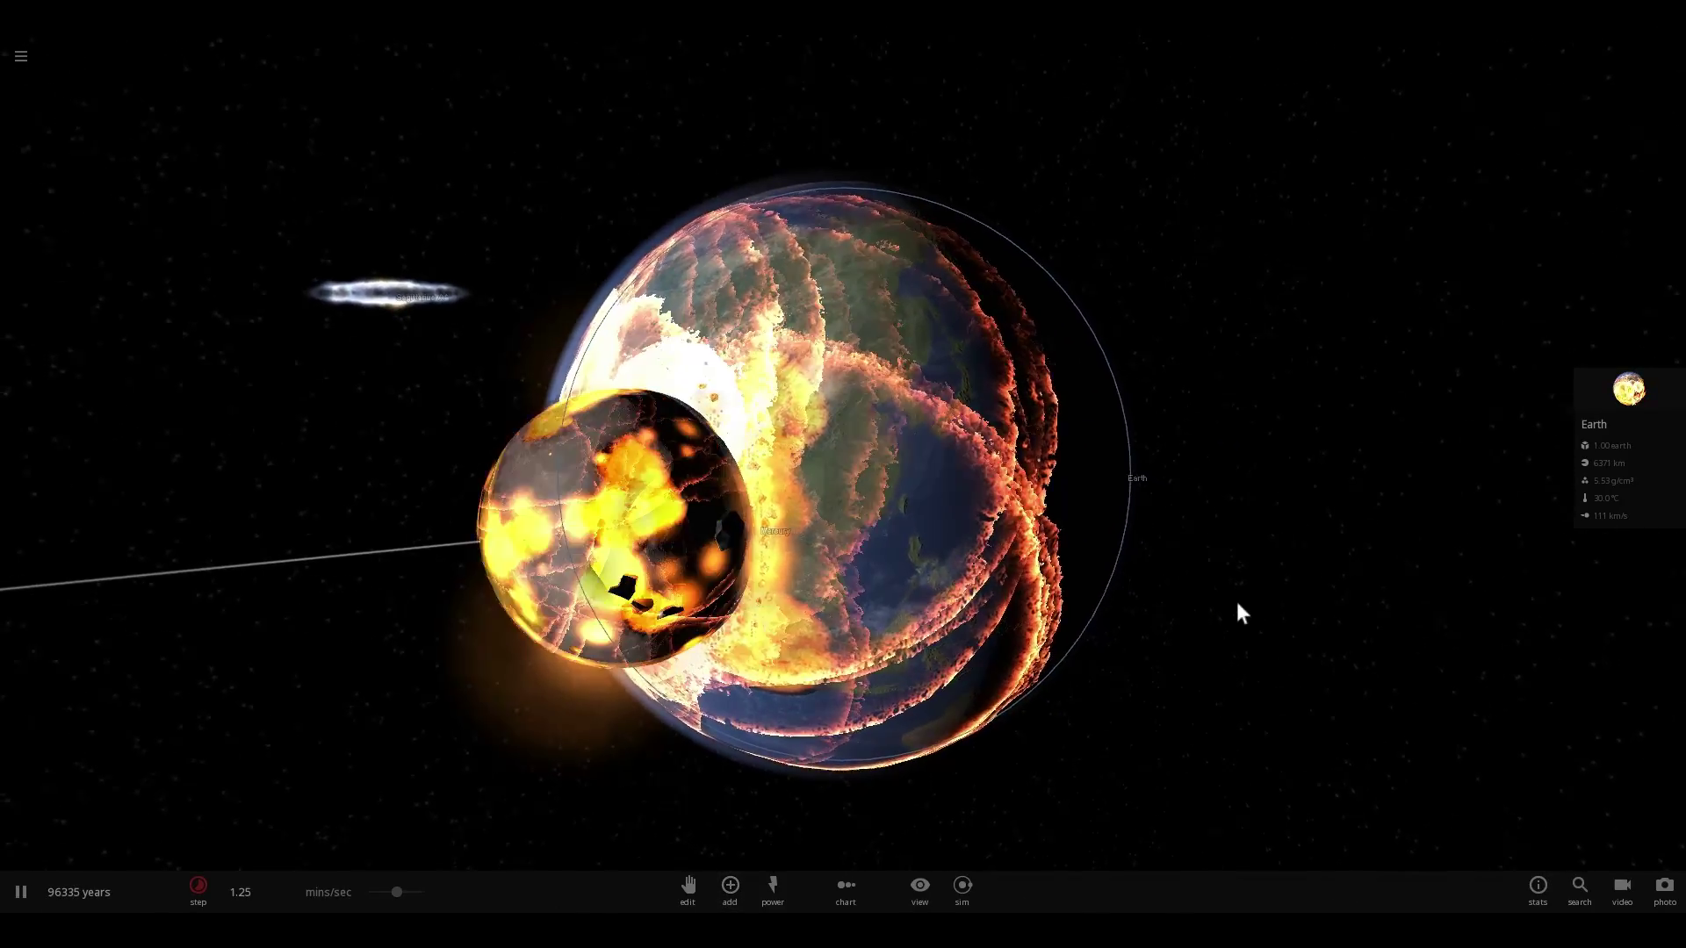
scroll(1234, 594, "down", 2)
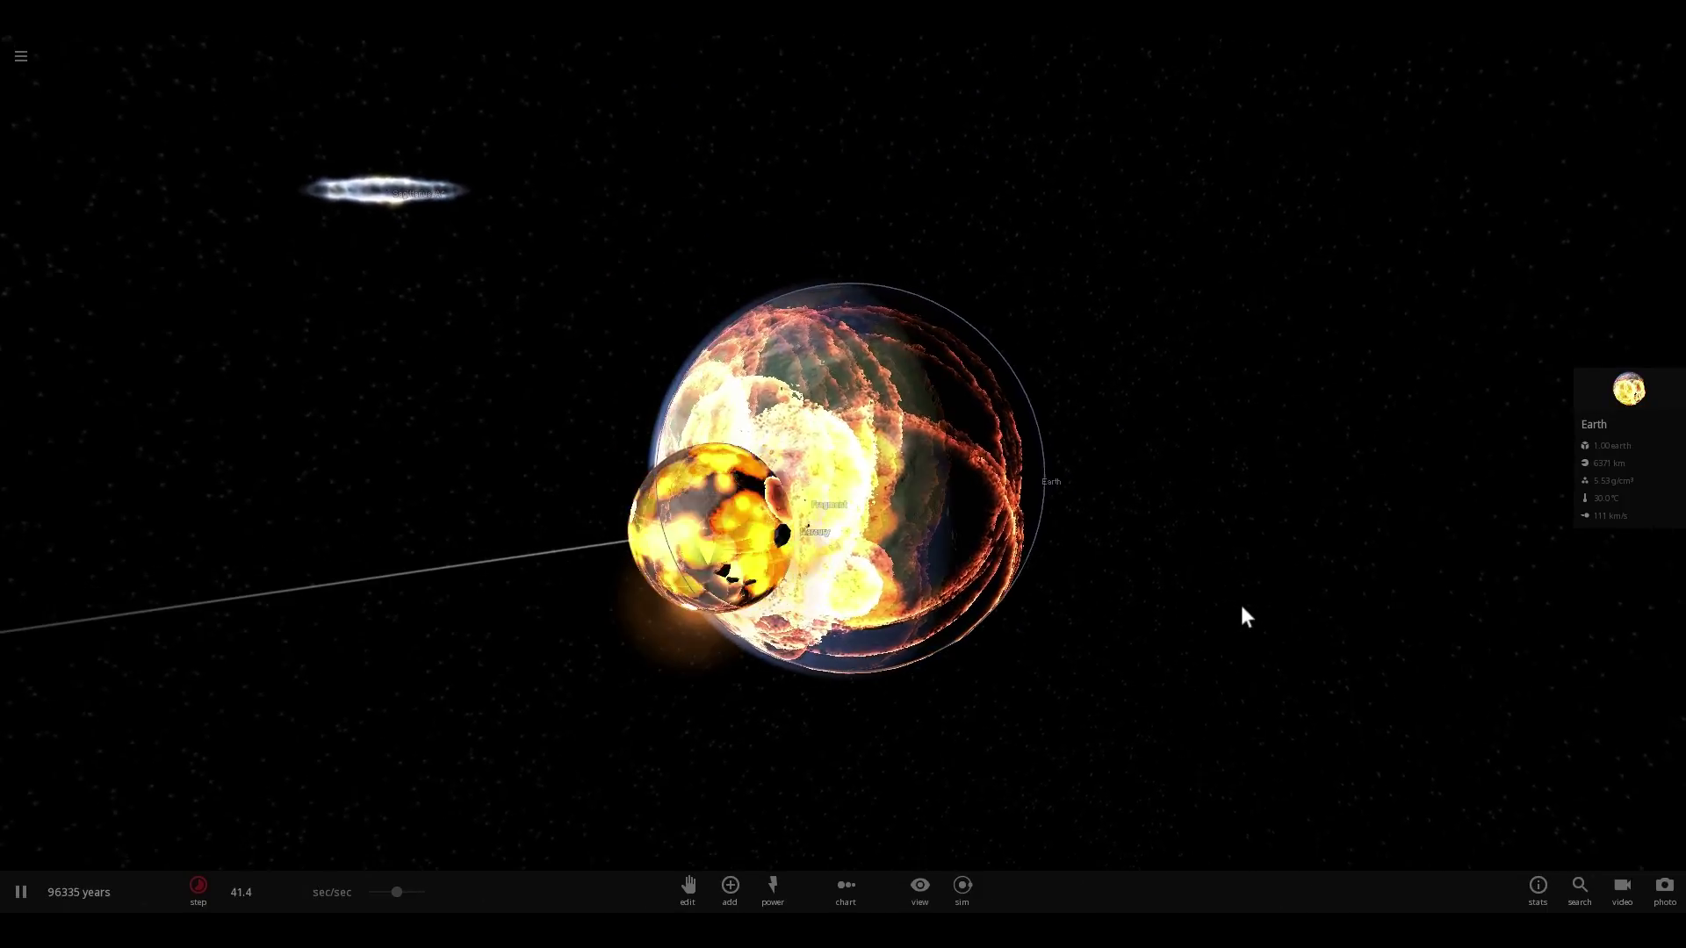